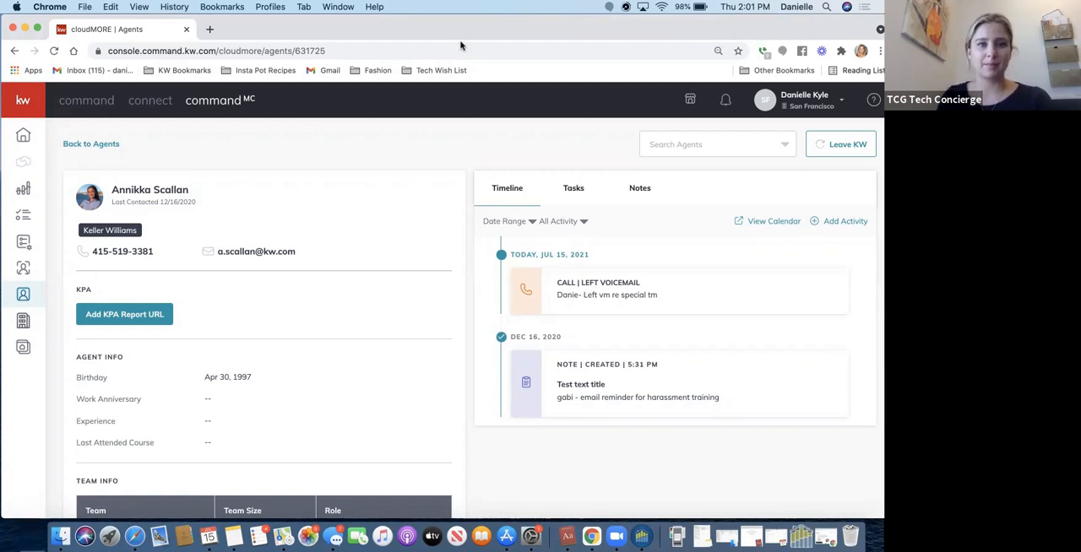
Switch to the agent's Command area, open Contacts, look through the blank form for adding a contact, and close it.
left_click(82, 101)
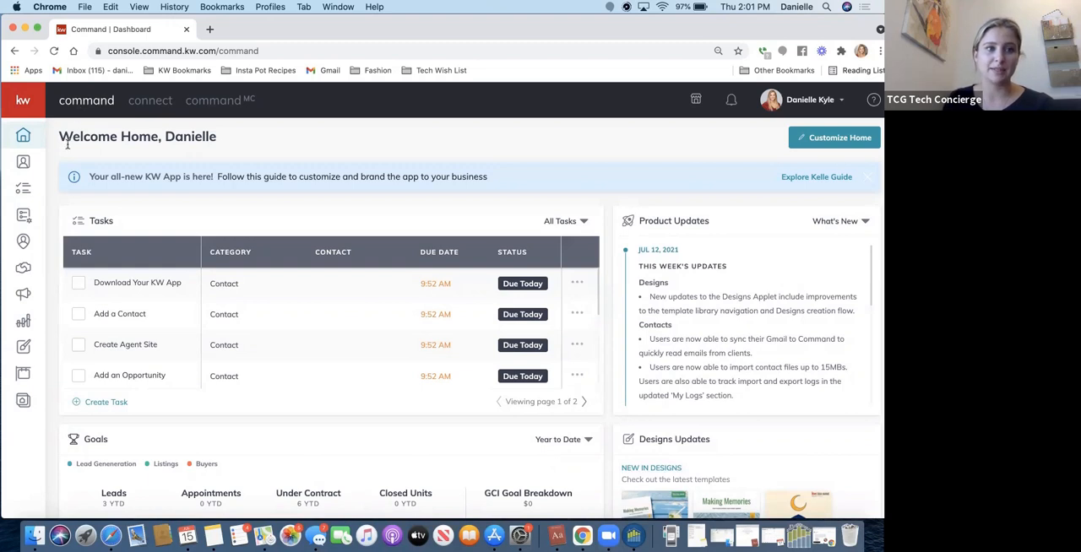
left_click(23, 161)
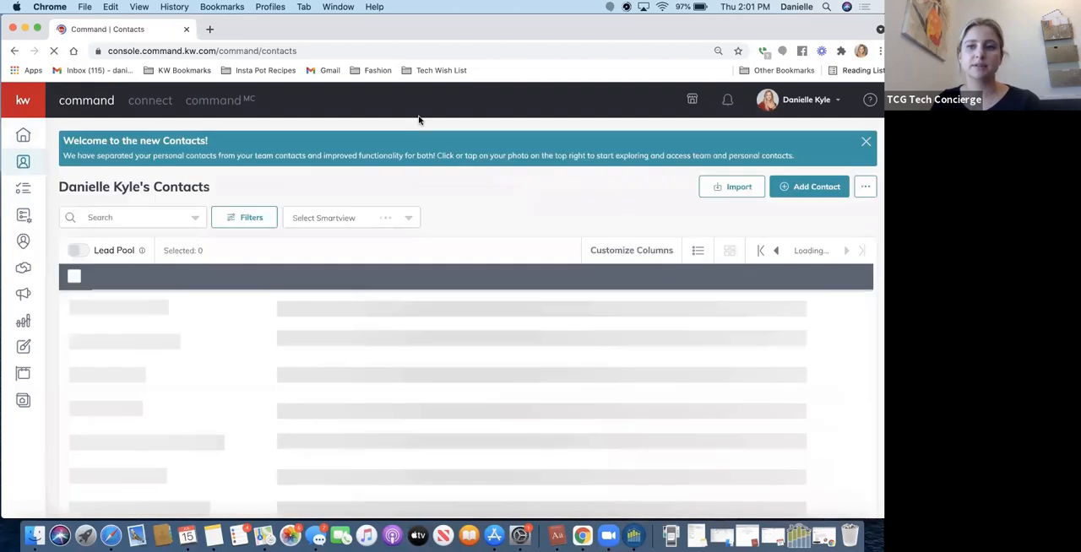
left_click(800, 189)
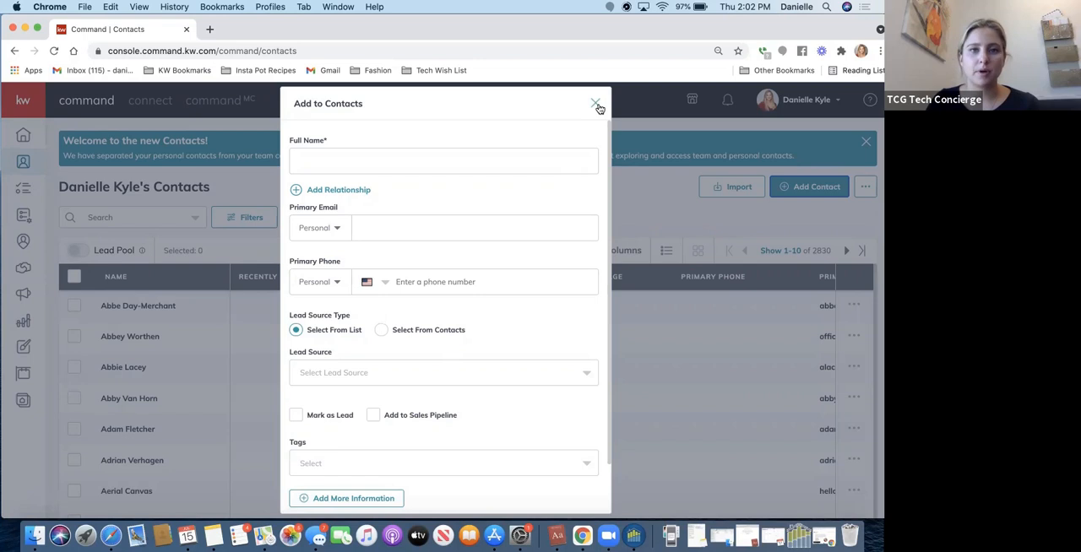
scroll(465, 282, "down", 2)
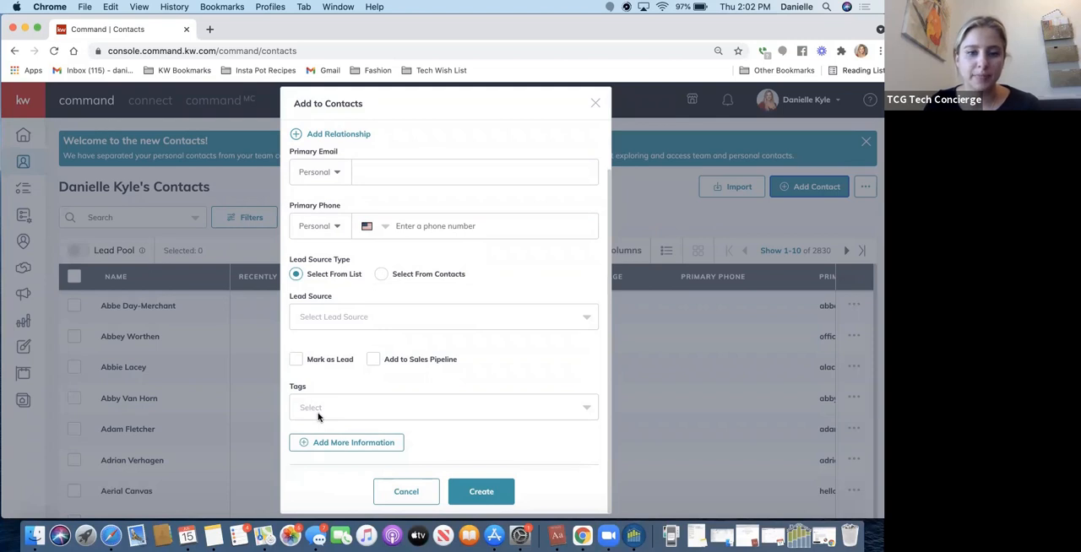
scroll(434, 340, "up", 2)
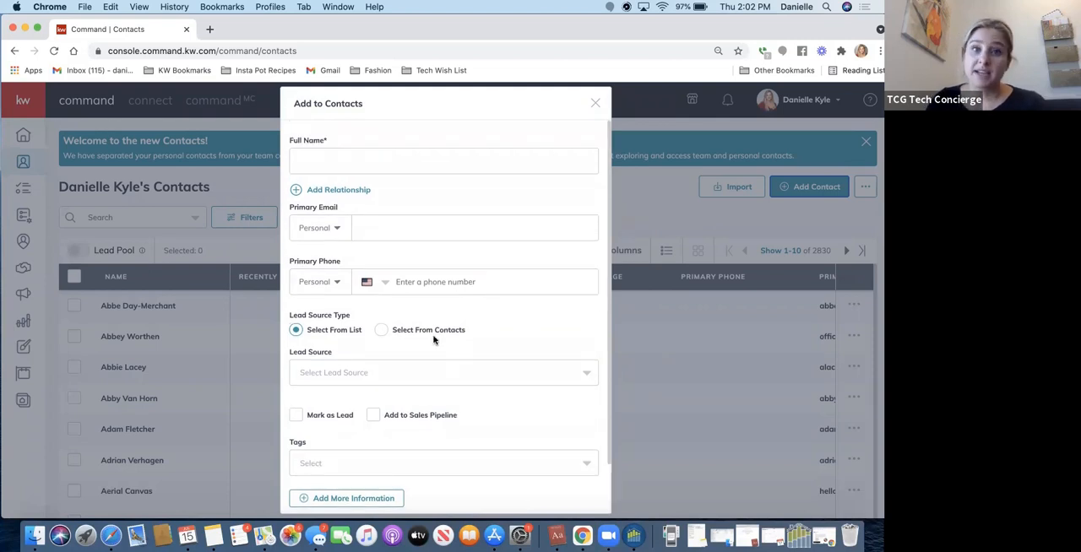
scroll(434, 339, "down", 2)
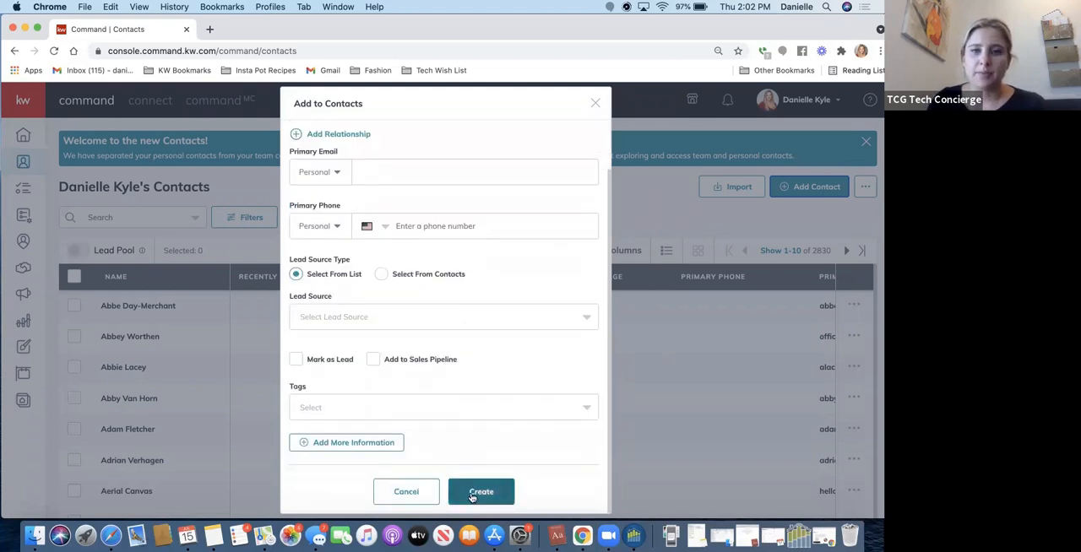
left_click(595, 103)
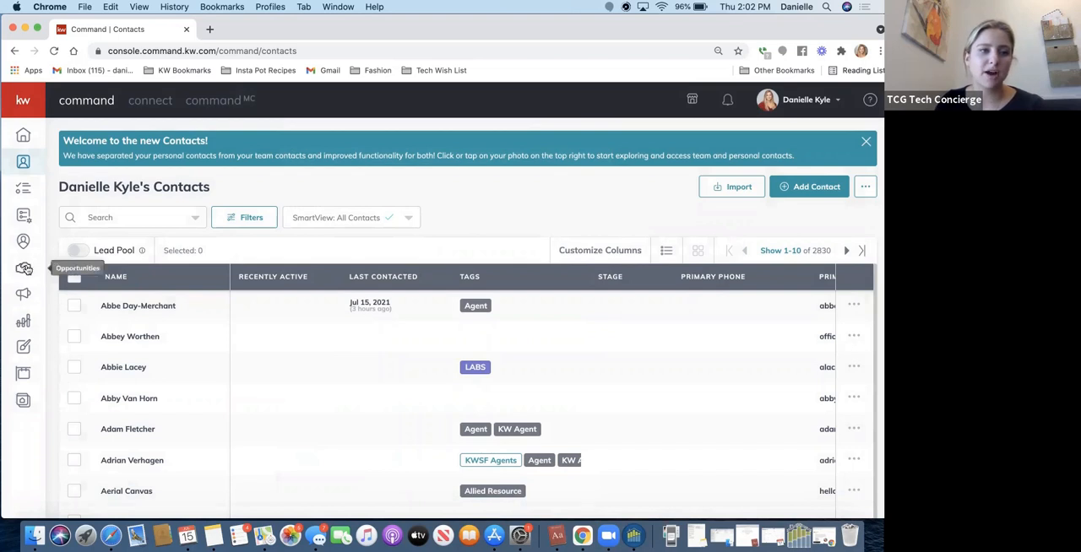
Open the Opportunities page and look over the Listings, Buyers and Leases pipelines.
mouse_move(12, 287)
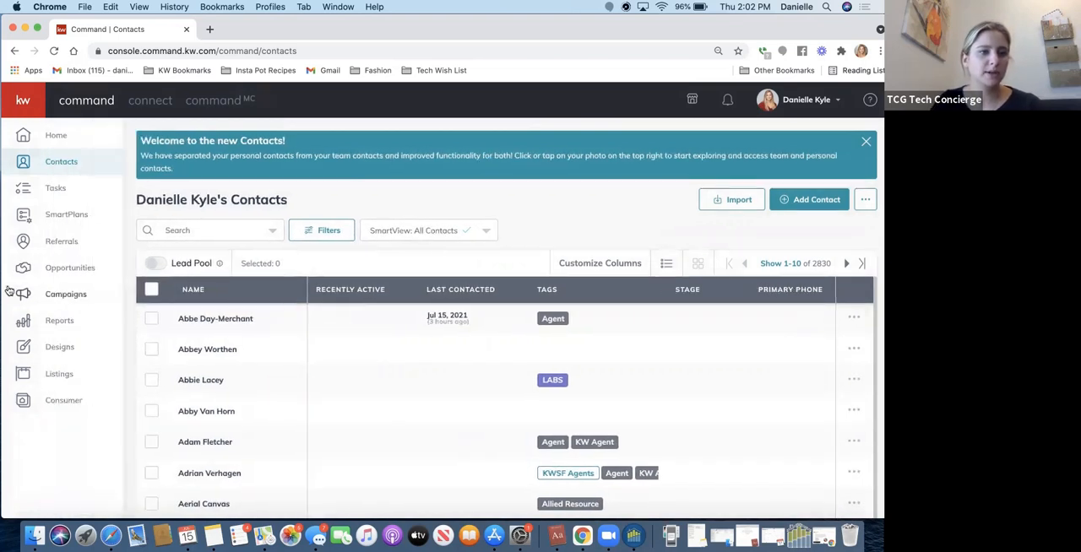
left_click(51, 279)
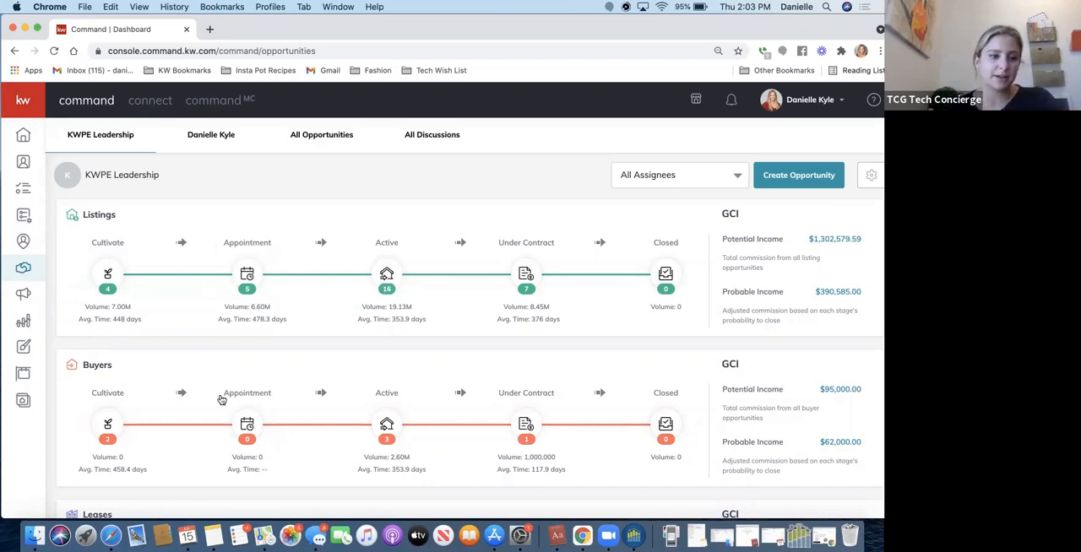
scroll(222, 398, "down", 5)
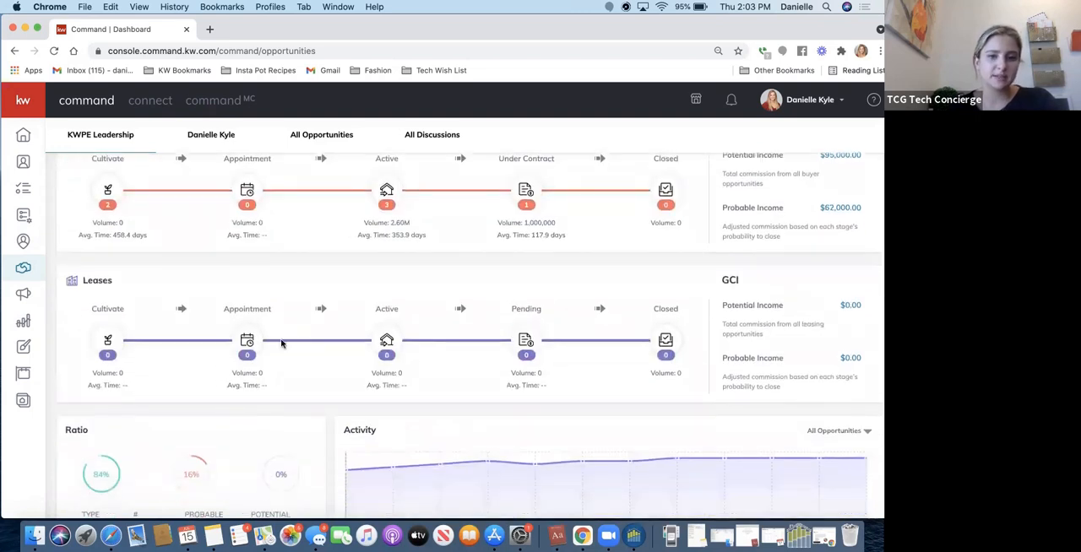
scroll(282, 343, "up", 2)
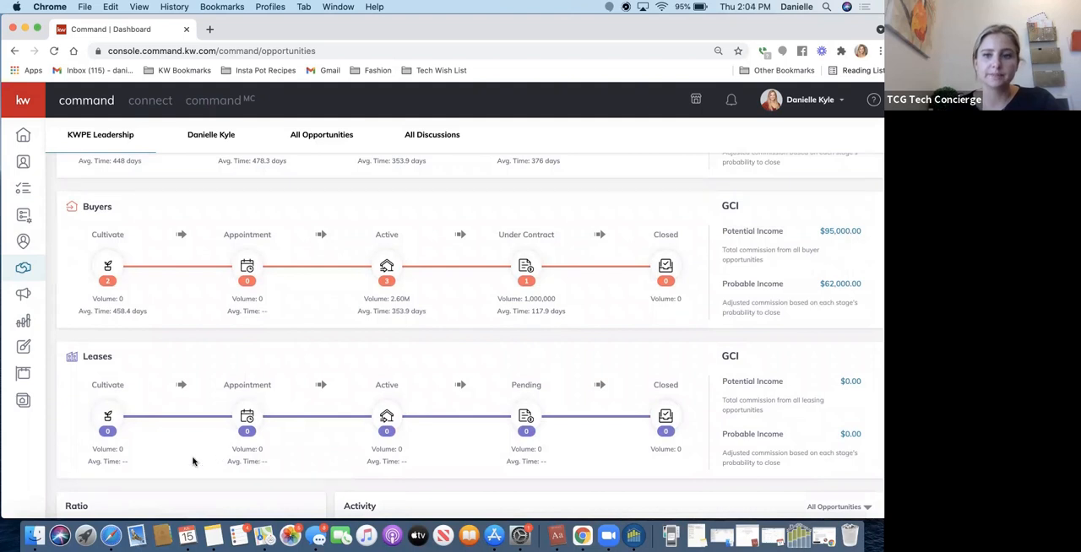
scroll(193, 461, "up", 4)
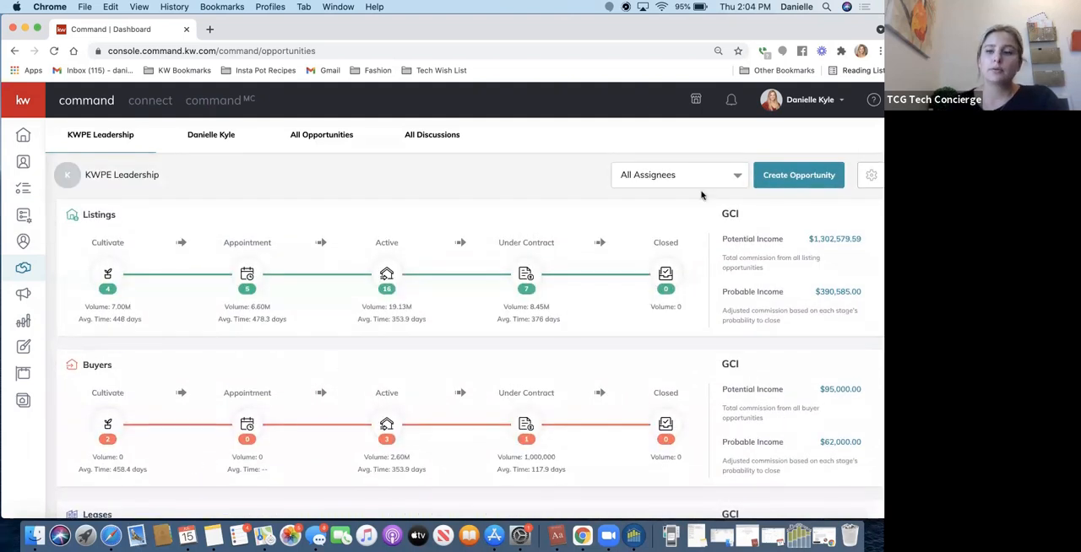
Start a new opportunity of type Listing and select its client by searching for the contact's first name.
left_click(815, 175)
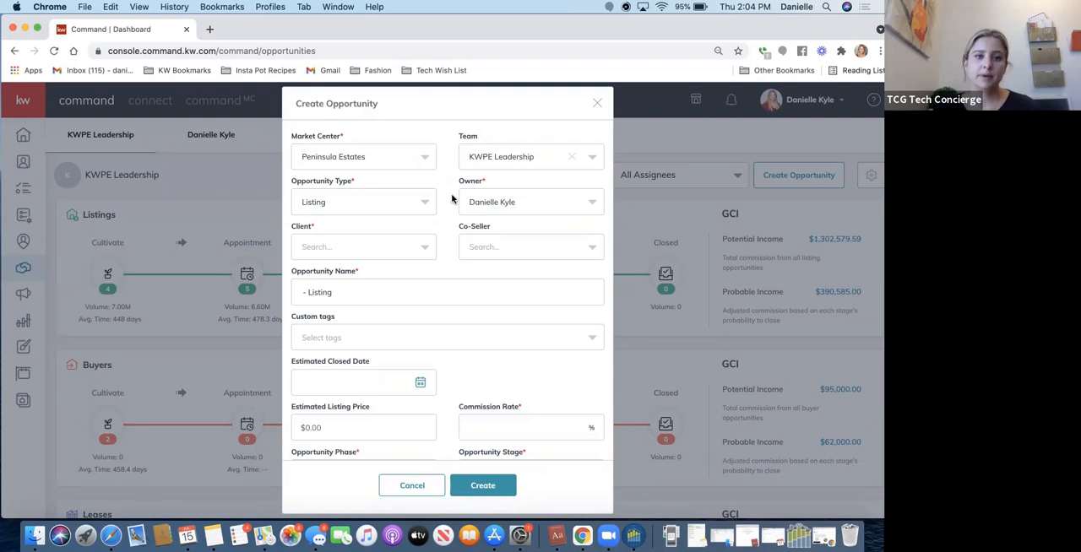
left_click(374, 207)
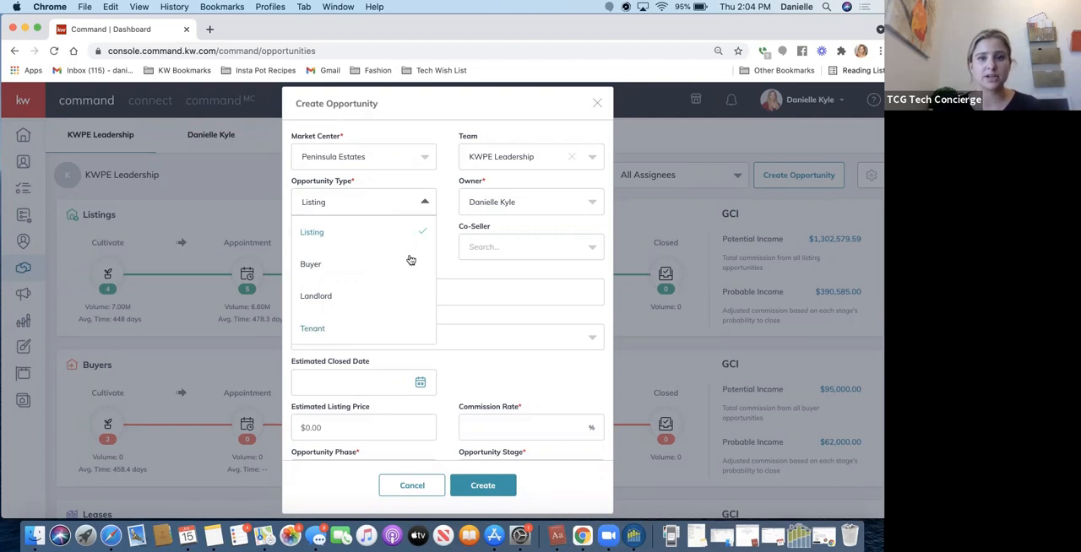
left_click(447, 218)
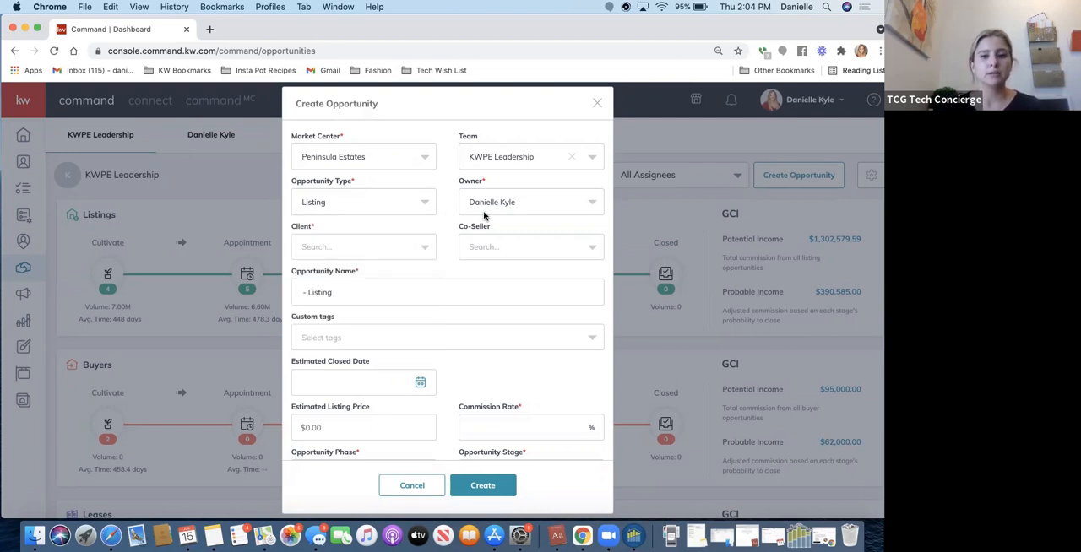
left_click(372, 250)
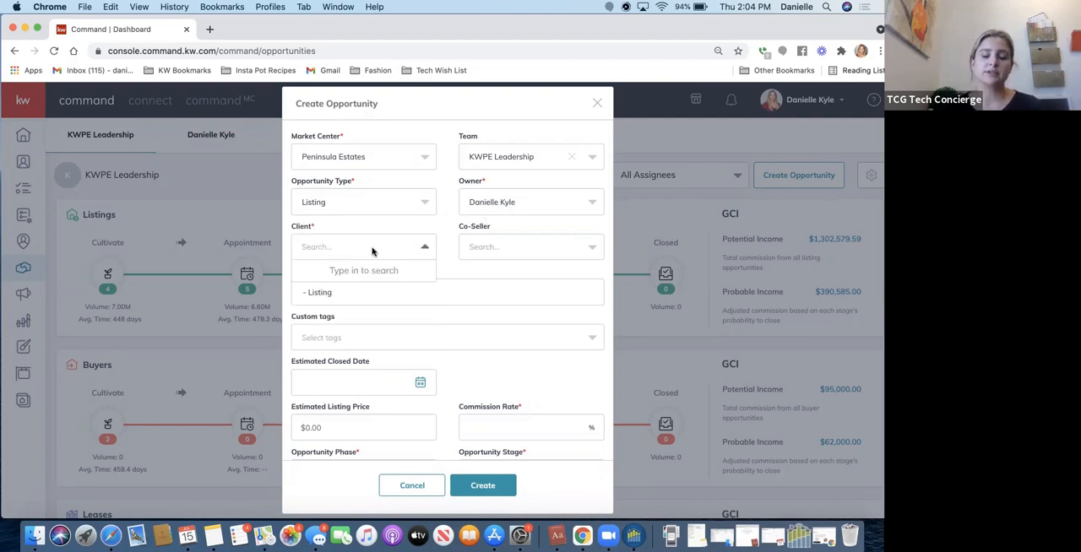
type("nicole")
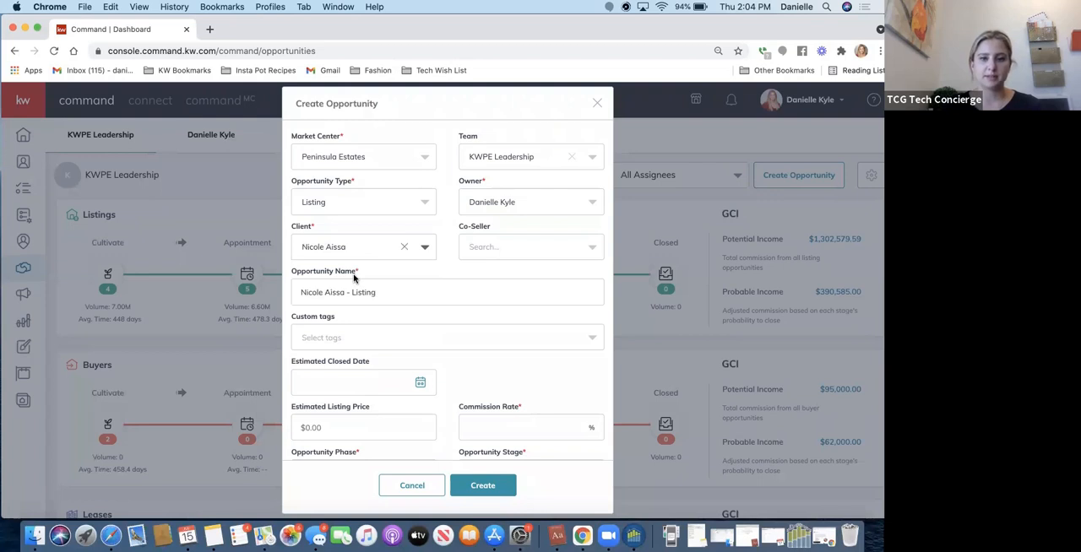
Try to find a co-seller for the listing by searching for several contacts' first names.
left_click(499, 243)
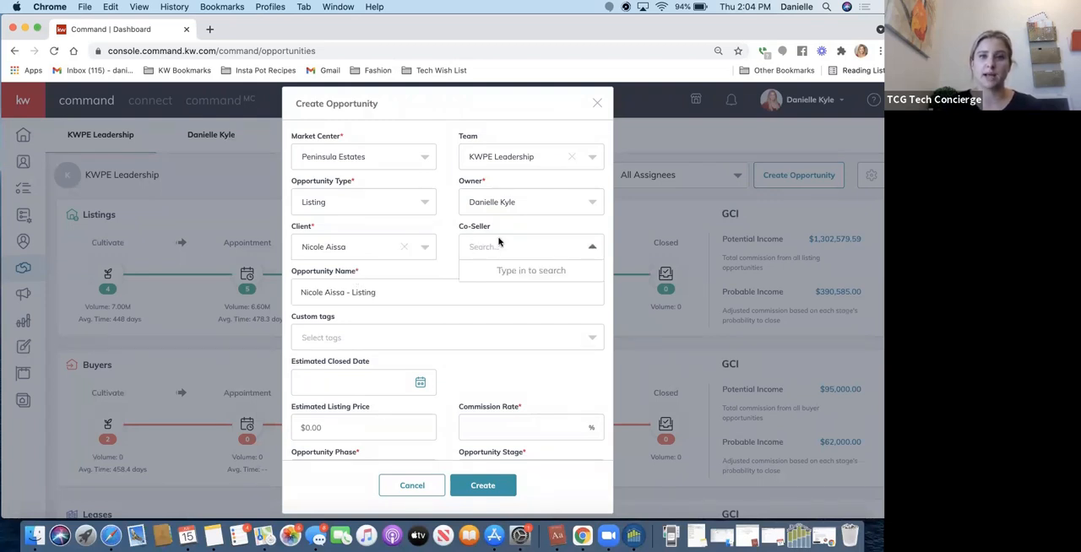
type("gabi")
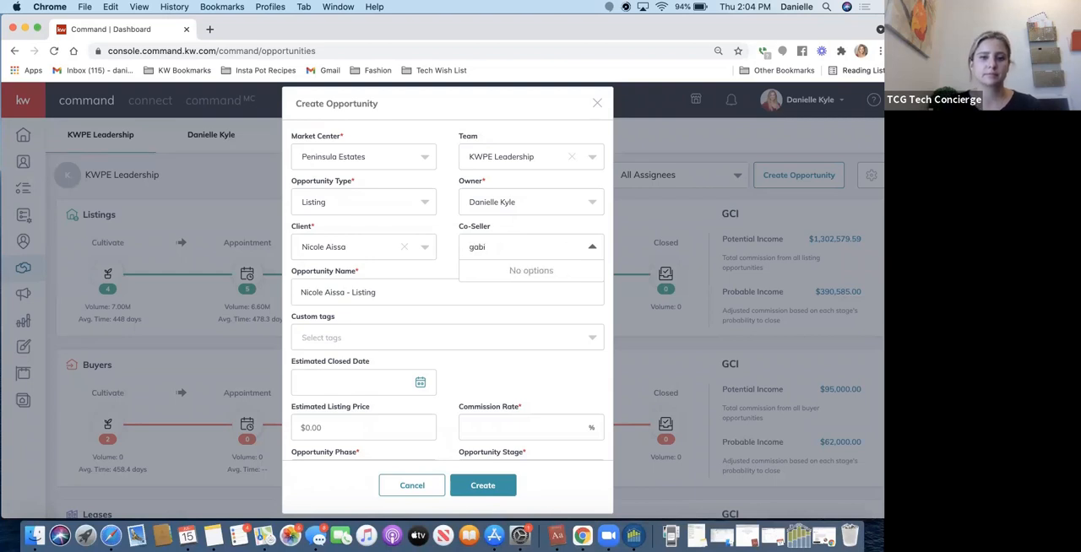
key("BackSpace")
type("r")
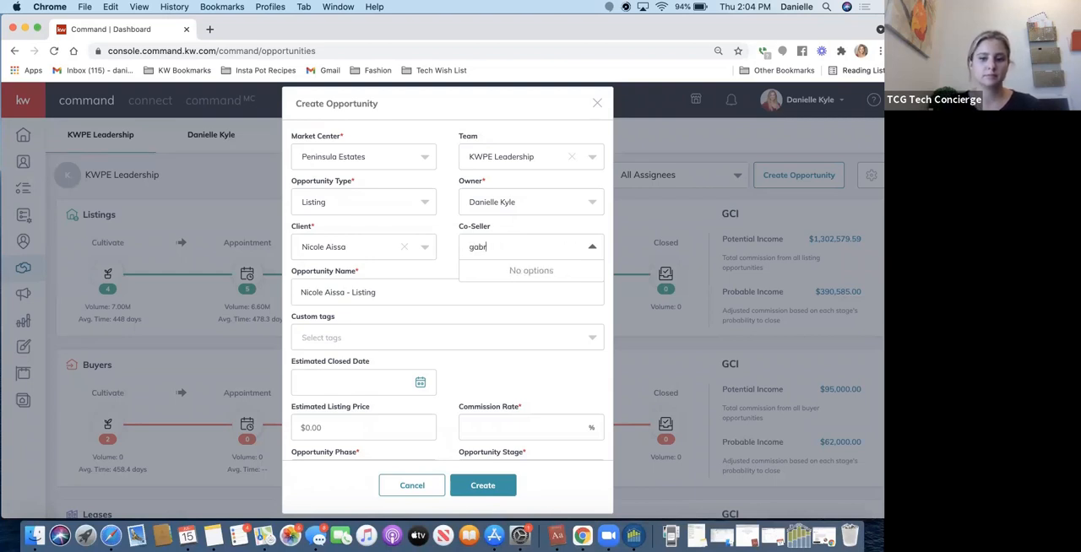
key("BackSpace")
key("BackSpace")
key("BackSpace")
type("emma")
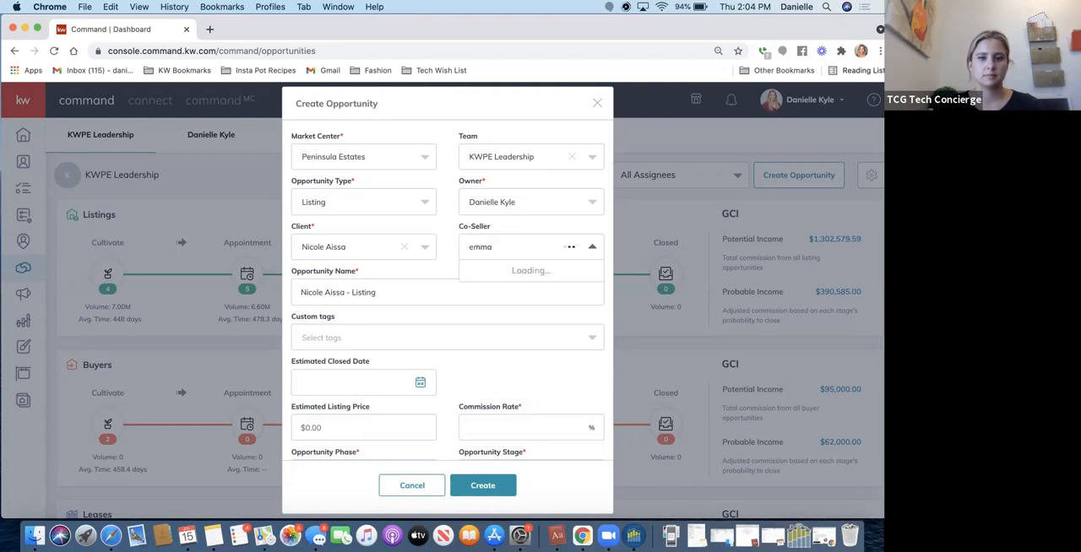
key("BackSpace")
key("BackSpace")
key("BackSpace")
key("BackSpace")
type("blanca")
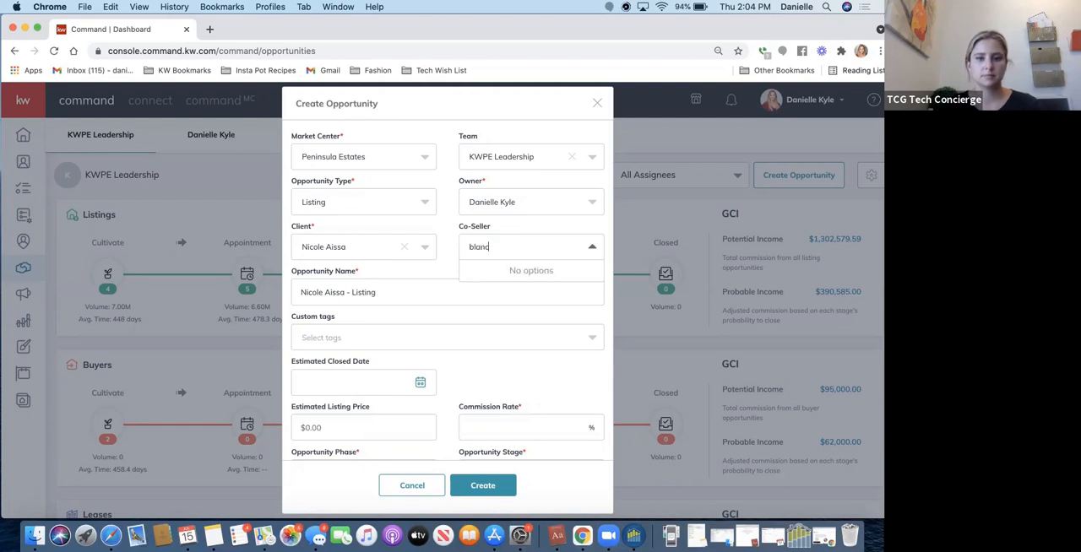
key("BackSpace")
key("BackSpace")
key("BackSpace")
key("BackSpace")
key("BackSpace")
key("BackSpace")
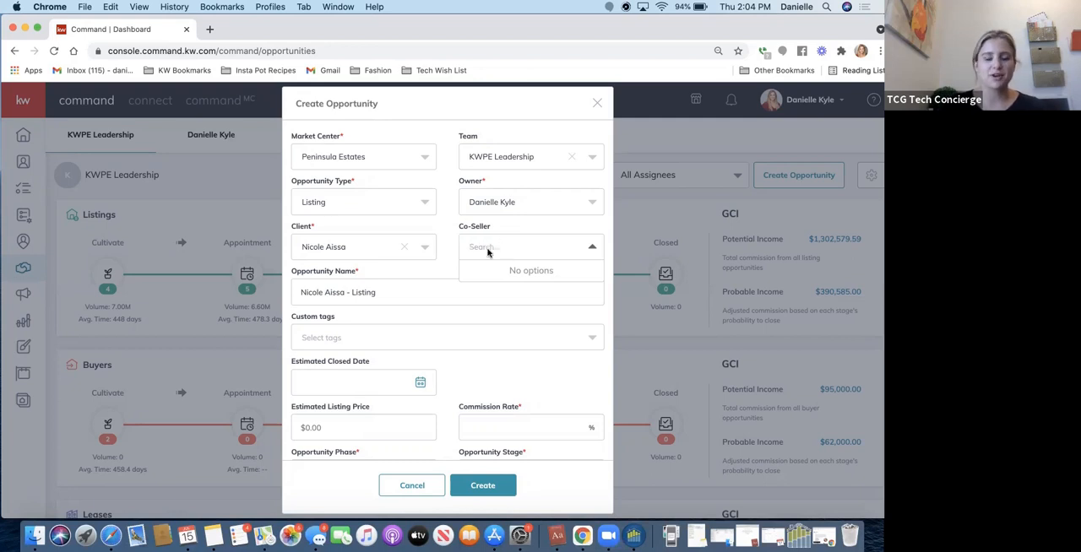
left_click(451, 239)
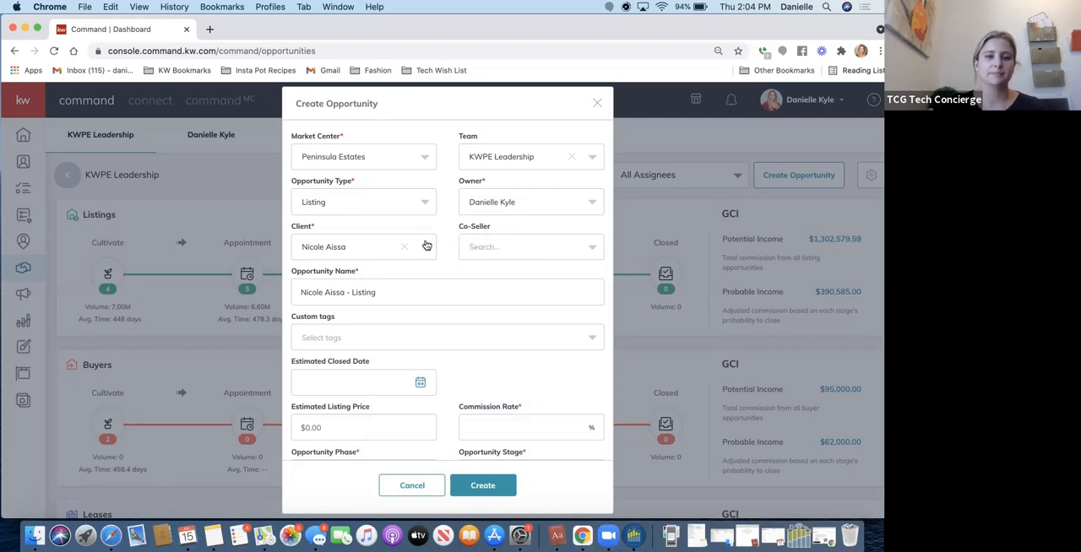
Review the opportunity name and the available custom tags without choosing a tag.
left_click(387, 292)
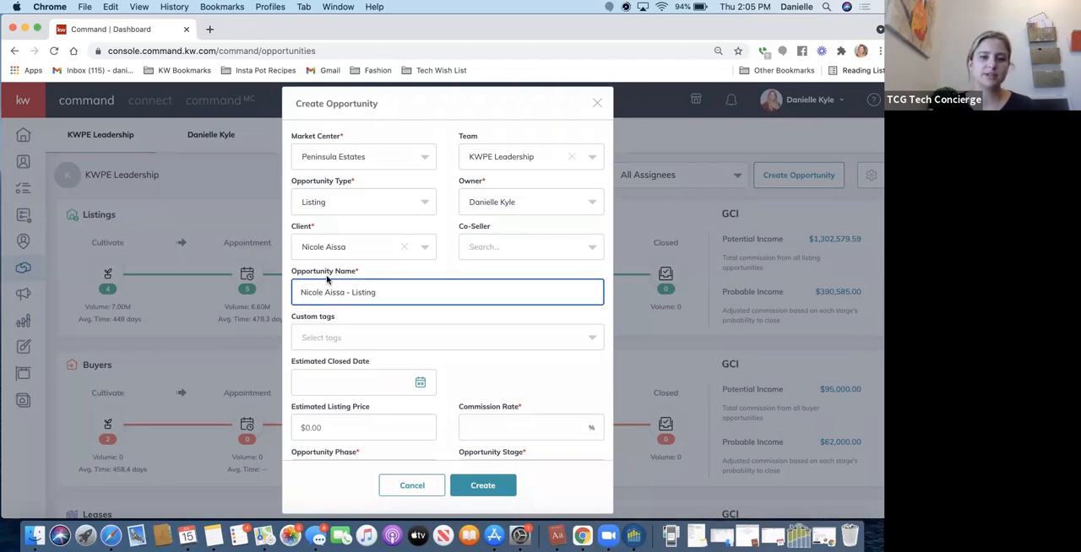
scroll(344, 297, "down", 3)
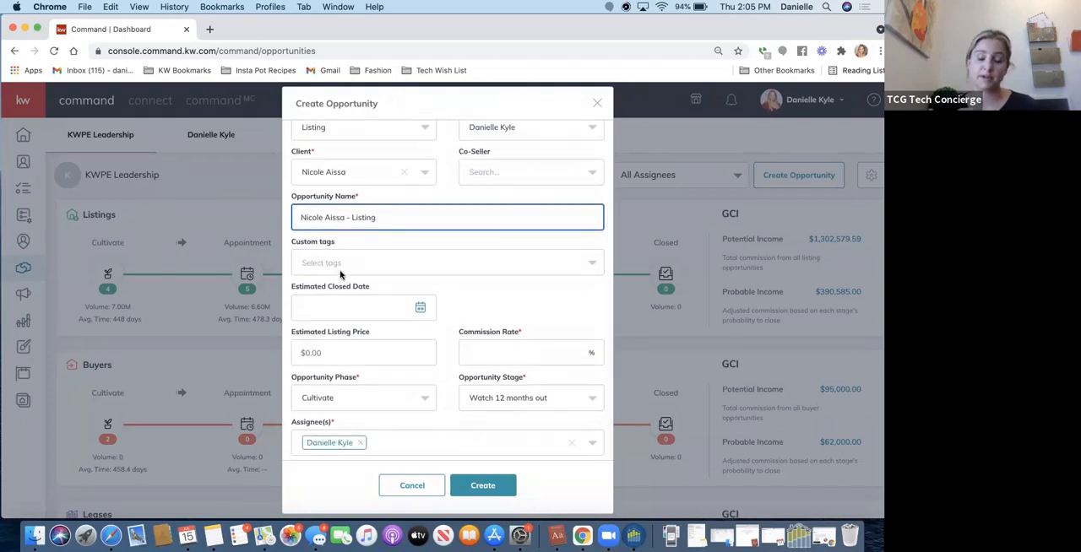
left_click(337, 271)
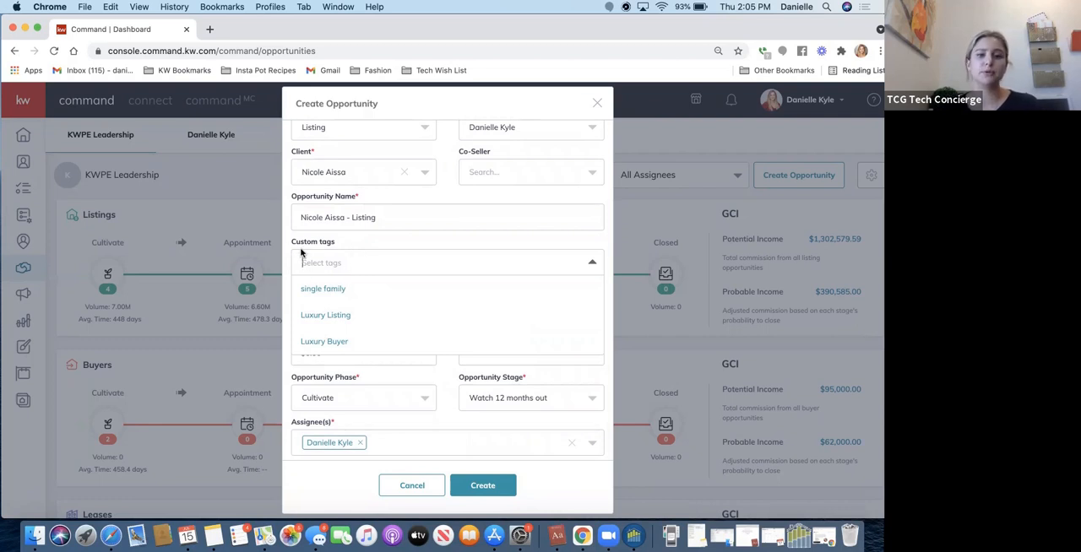
left_click(343, 243)
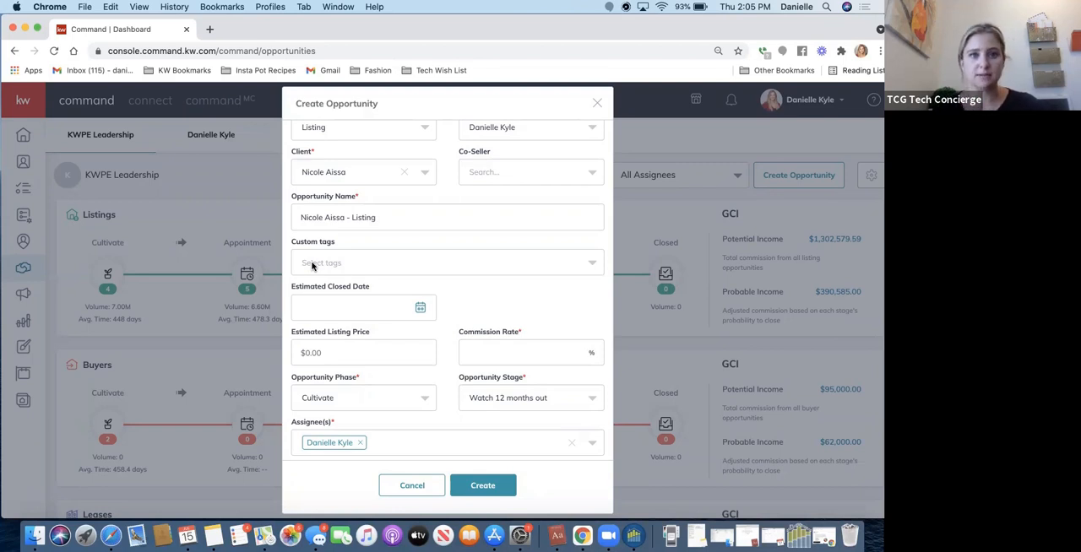
Set the opportunity's estimated closed date to 8/27/2021.
left_click(422, 316)
left_click(447, 340)
left_click(425, 442)
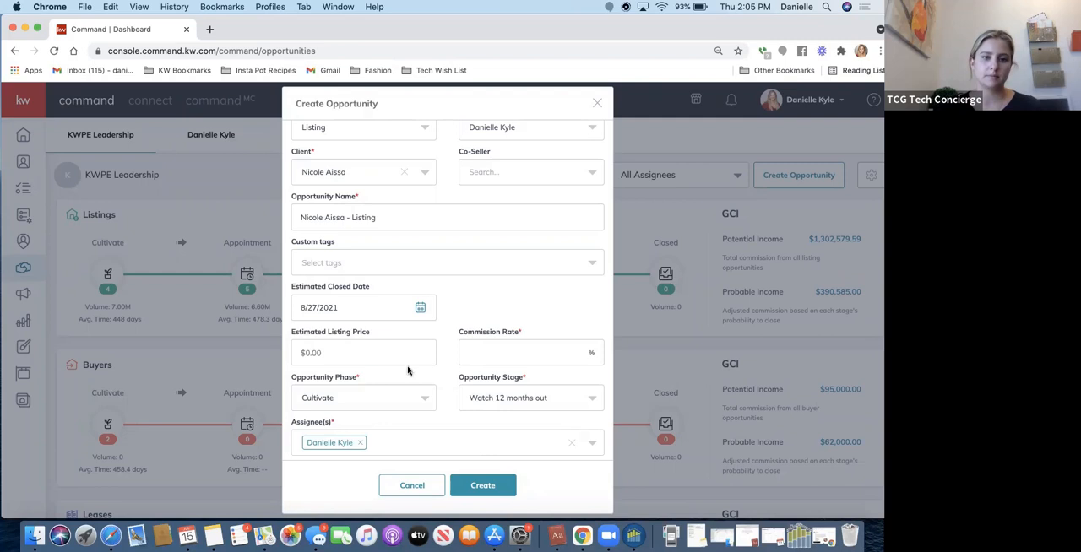
Set the estimated listing price to $1,500,000 and the commission rate to 3%.
left_click(375, 355)
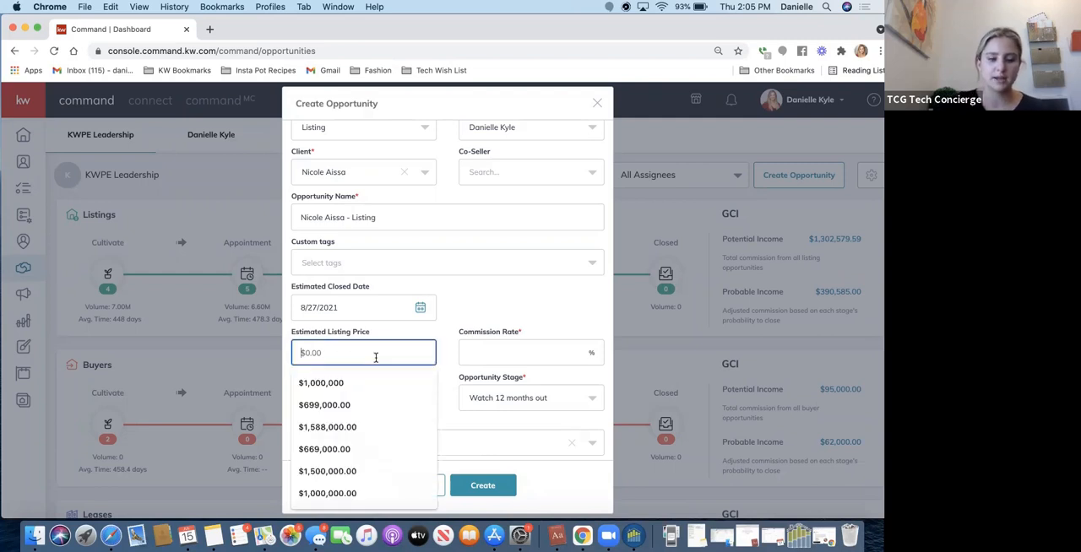
type("1,500,000")
left_click(484, 345)
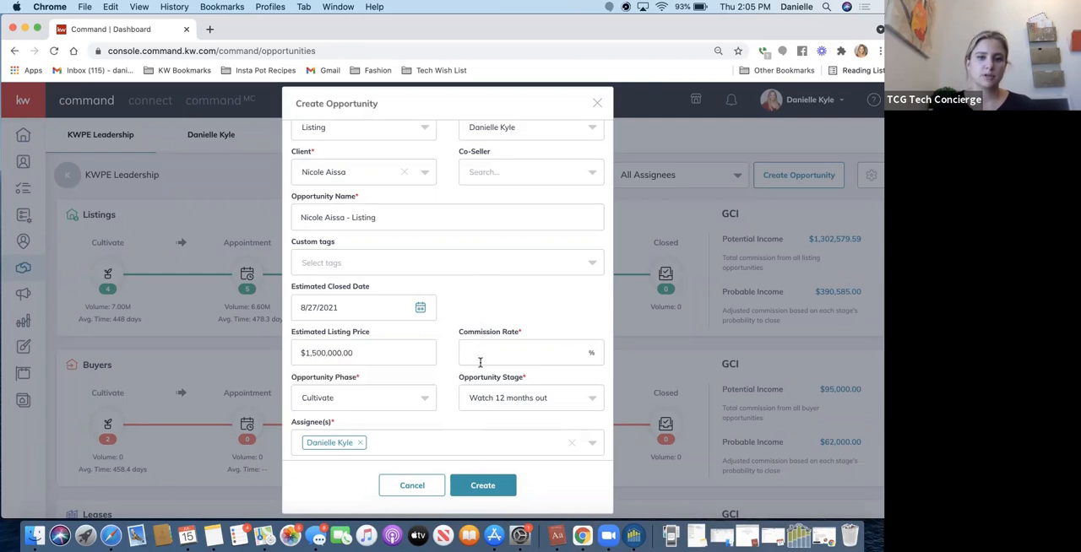
type("3")
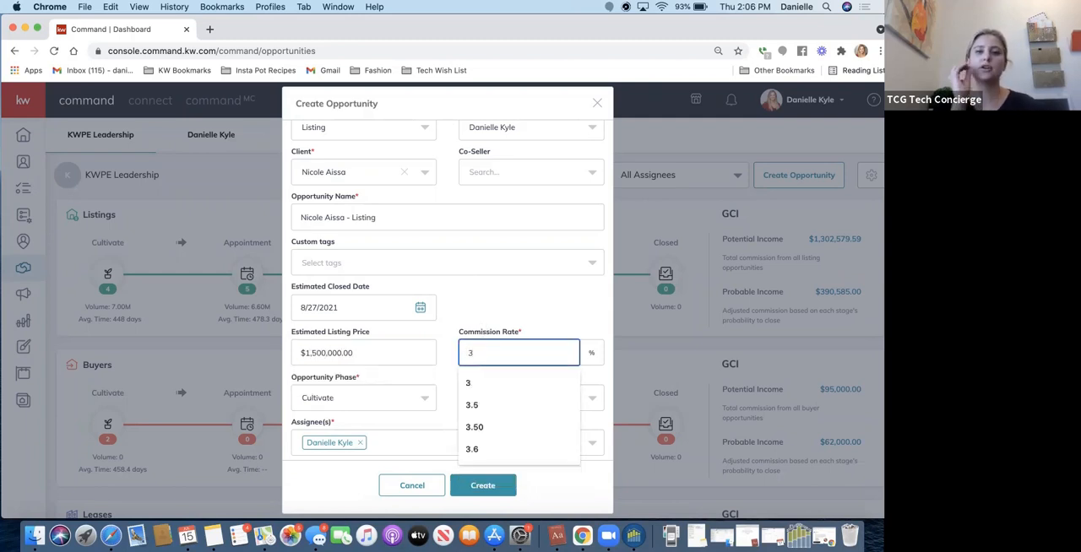
left_click(499, 310)
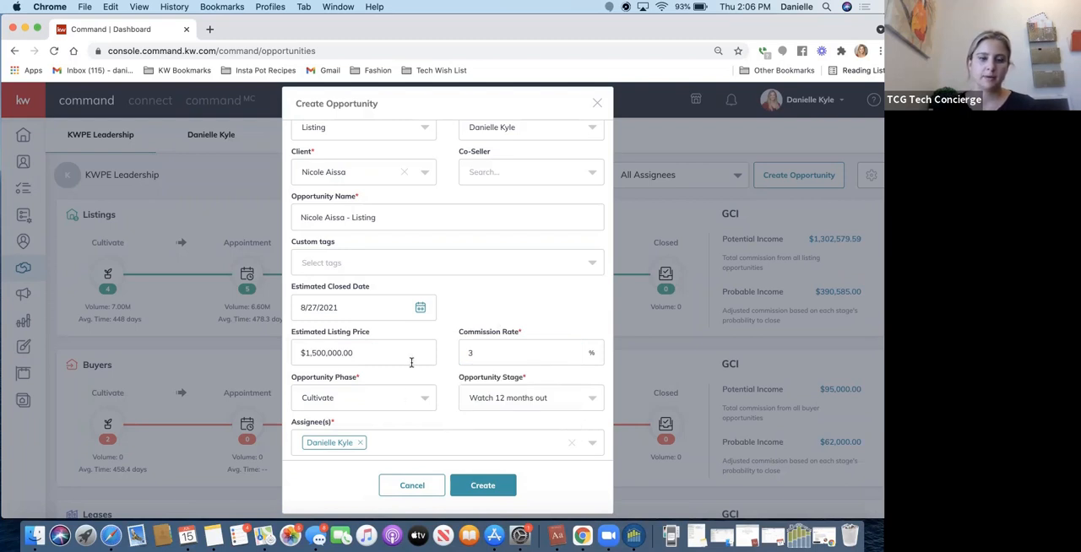
Set the opportunity phase to Appointment.
left_click(421, 399)
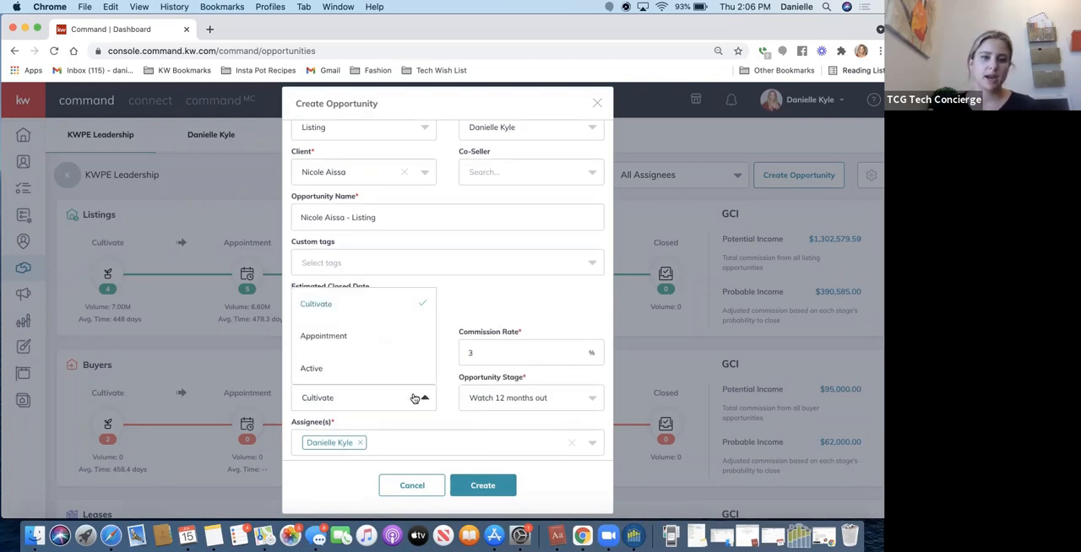
left_click(321, 336)
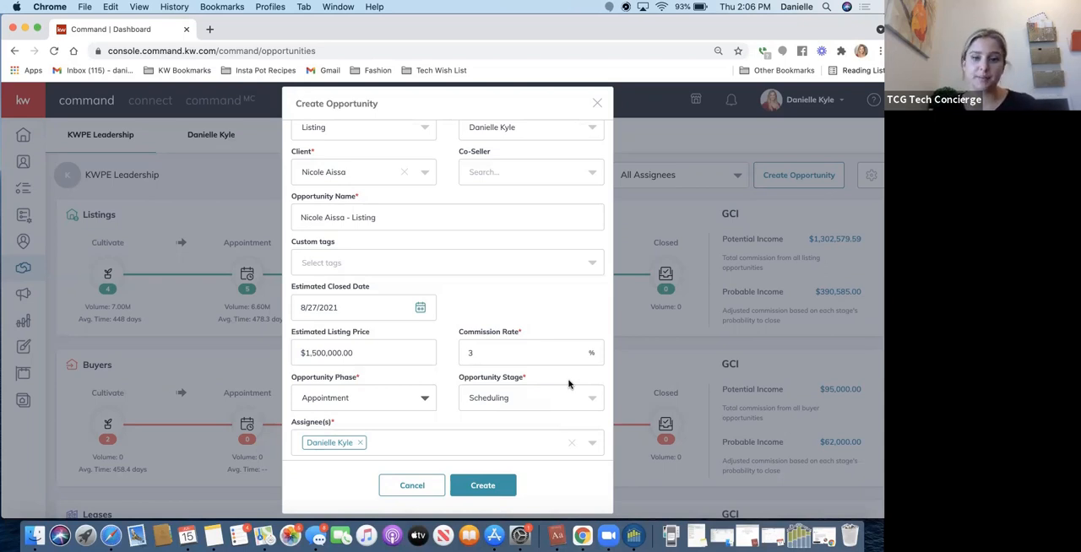
Set the opportunity stage to Scheduled.
left_click(542, 397)
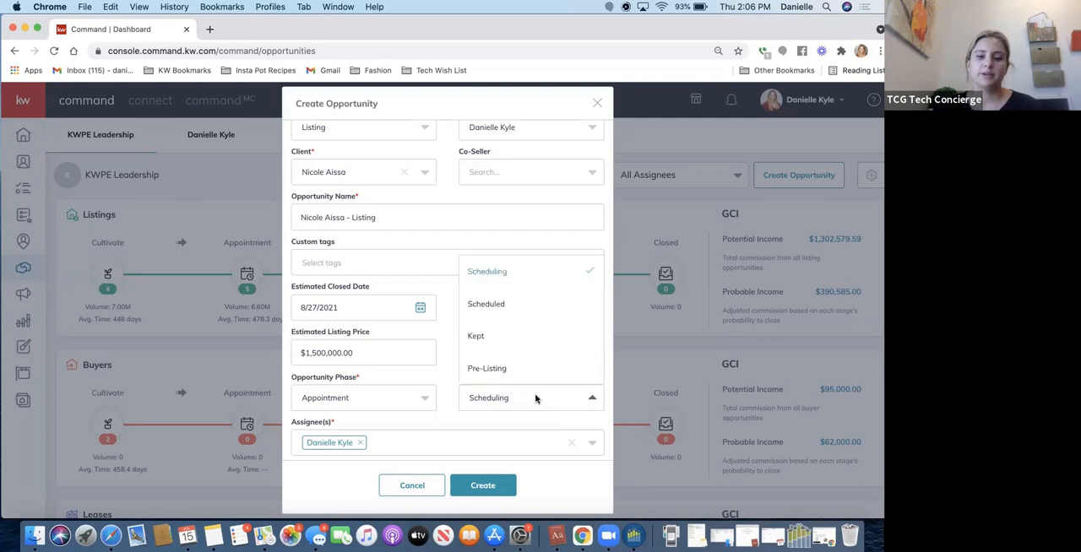
left_click(486, 305)
scroll(484, 308, "down", 1)
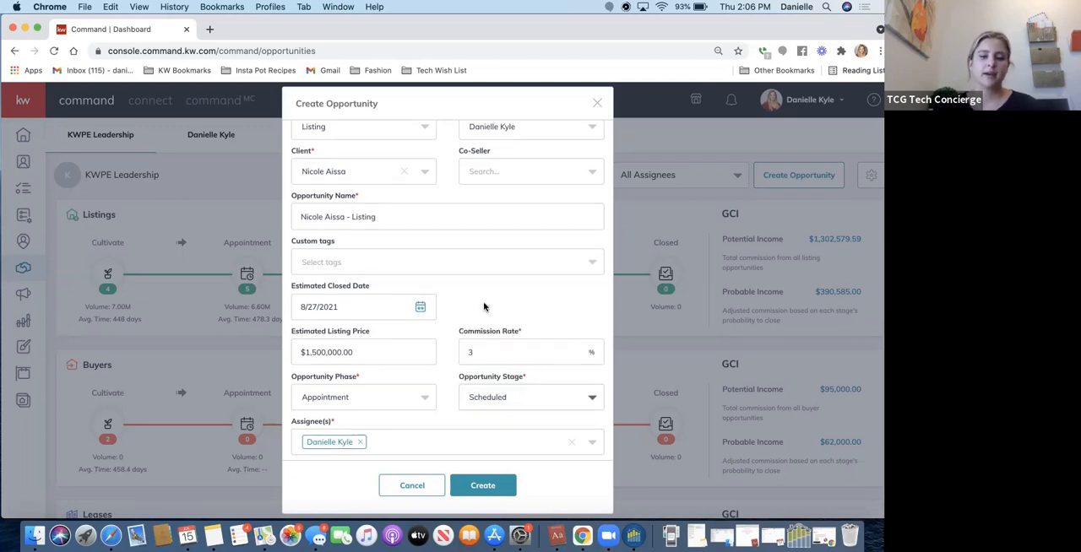
Add a second team member as assignee and create the listing opportunity.
left_click(397, 450)
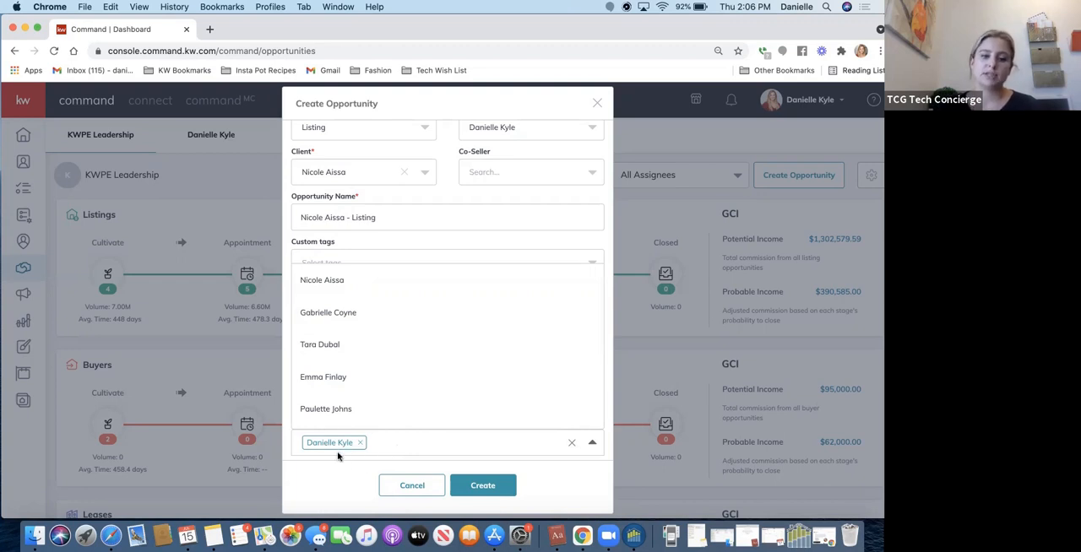
left_click(405, 448)
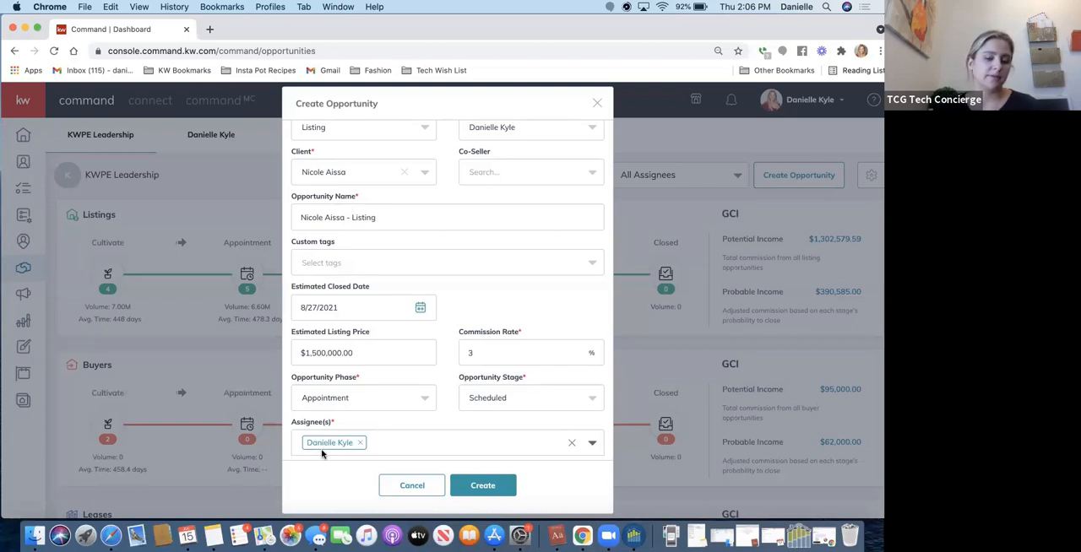
left_click(385, 446)
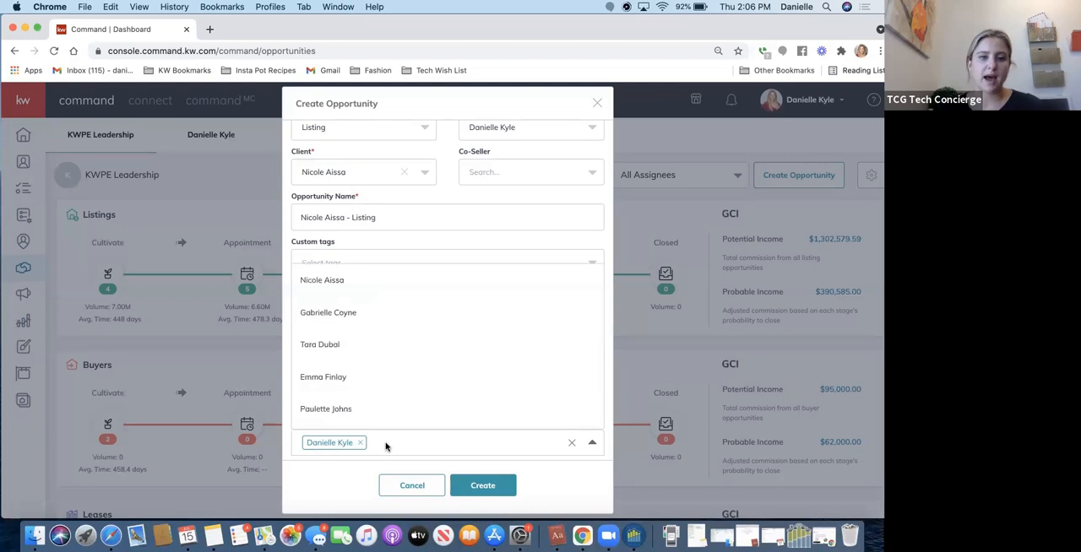
left_click(345, 311)
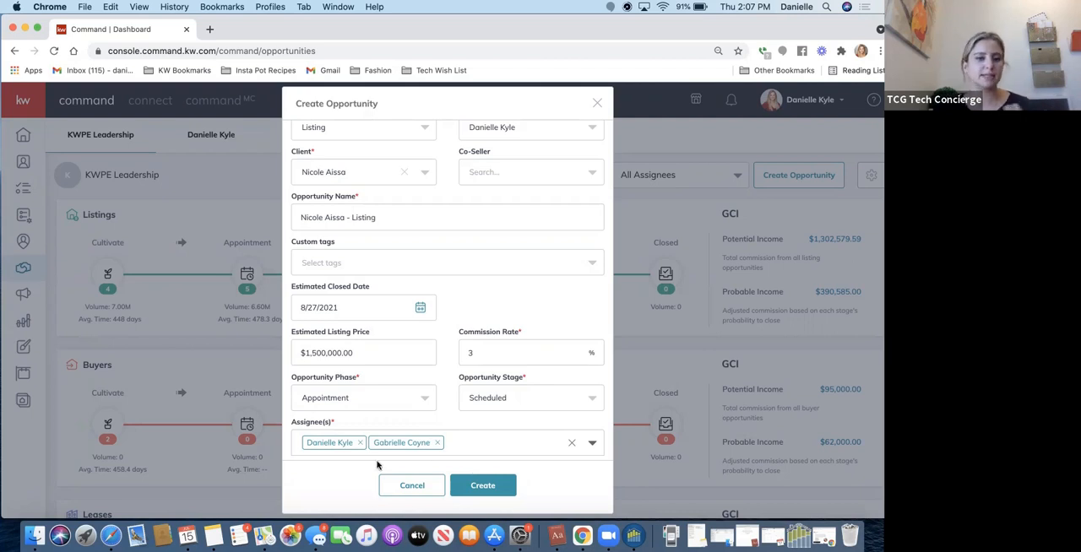
left_click(483, 486)
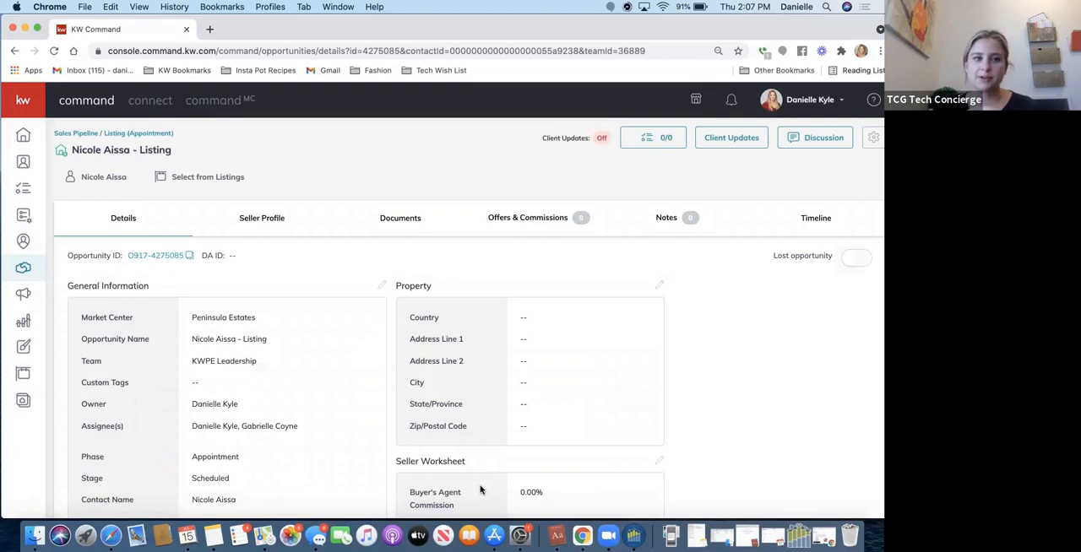
Return to the sales pipeline and compare the individual agent's pipeline with the KWPE Leadership team pipeline.
left_click(80, 135)
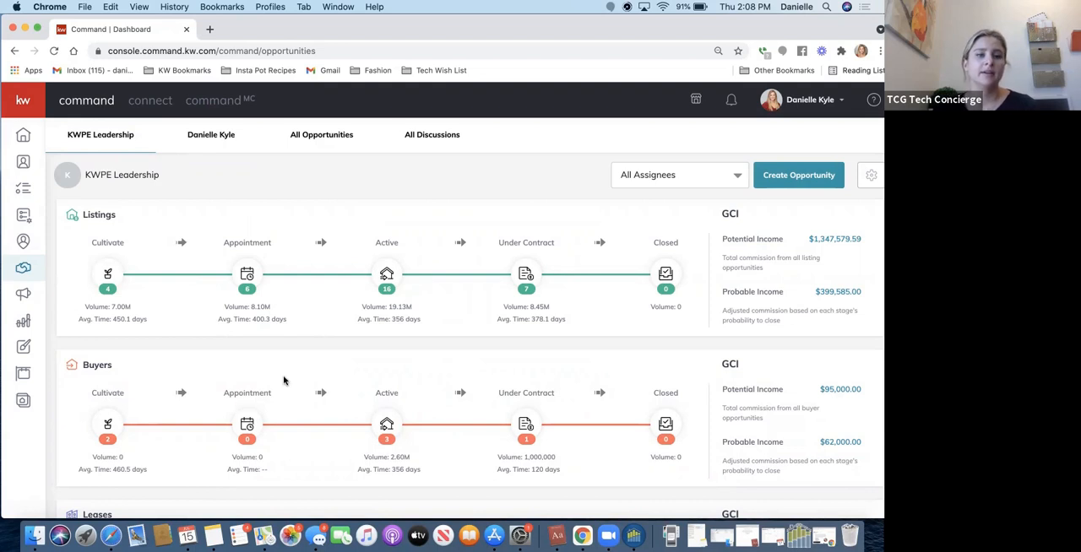
left_click(210, 147)
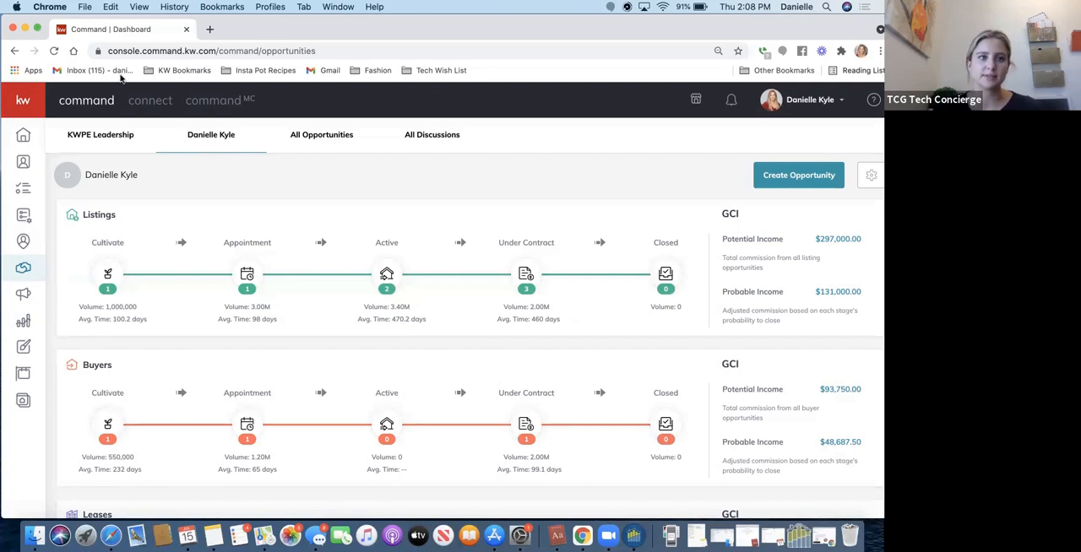
left_click(104, 136)
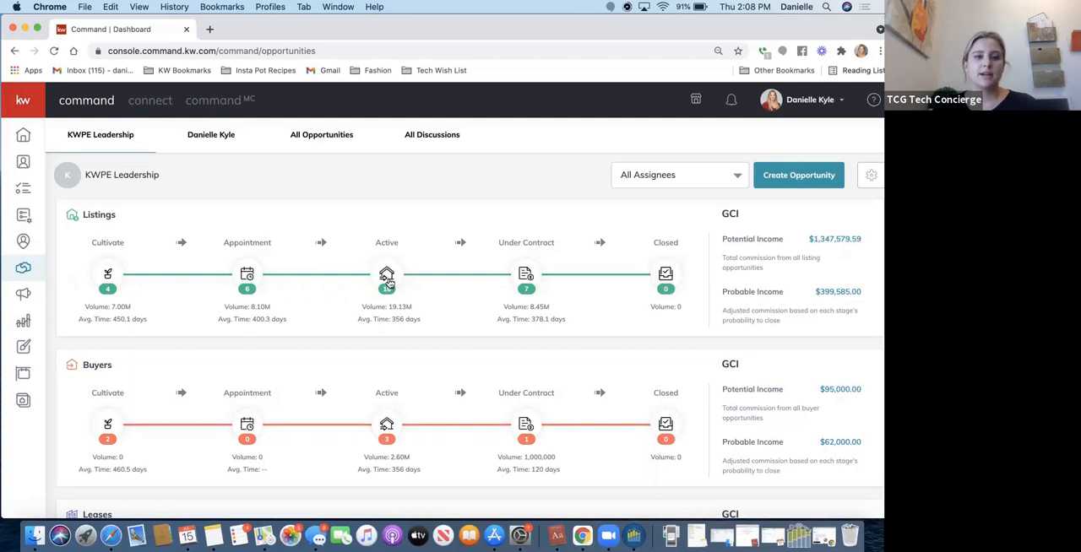
Review the team's listings in the Appointment phase and the list of all opportunities, ending on the KWPE Leadership pipeline.
left_click(247, 276)
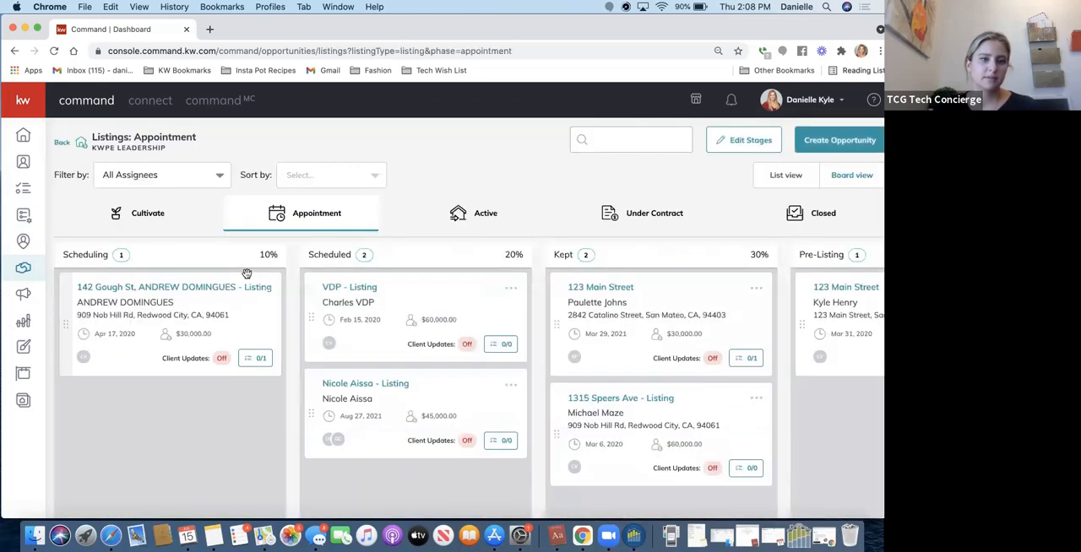
scroll(418, 312, "right", 3)
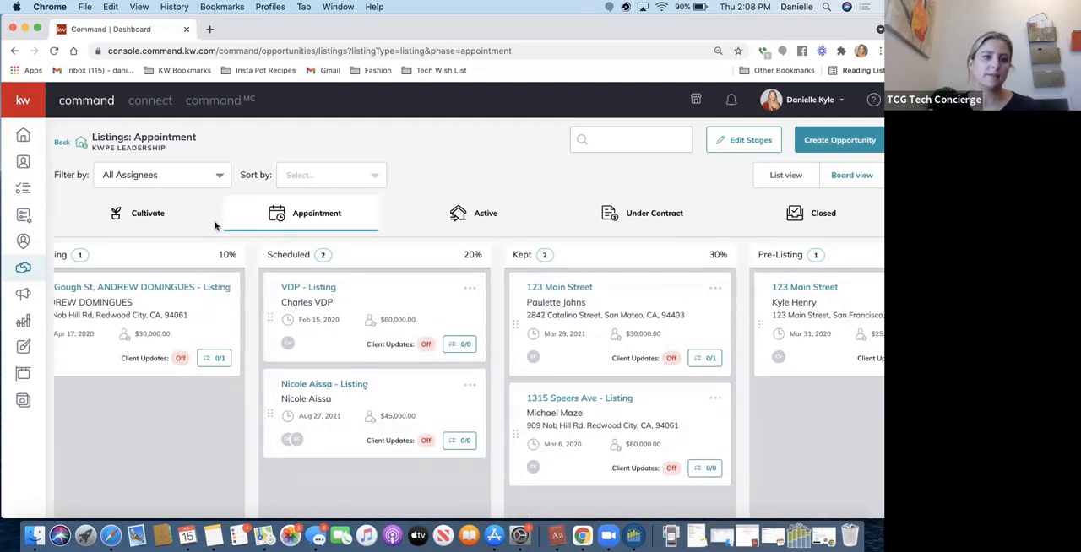
left_click(61, 141)
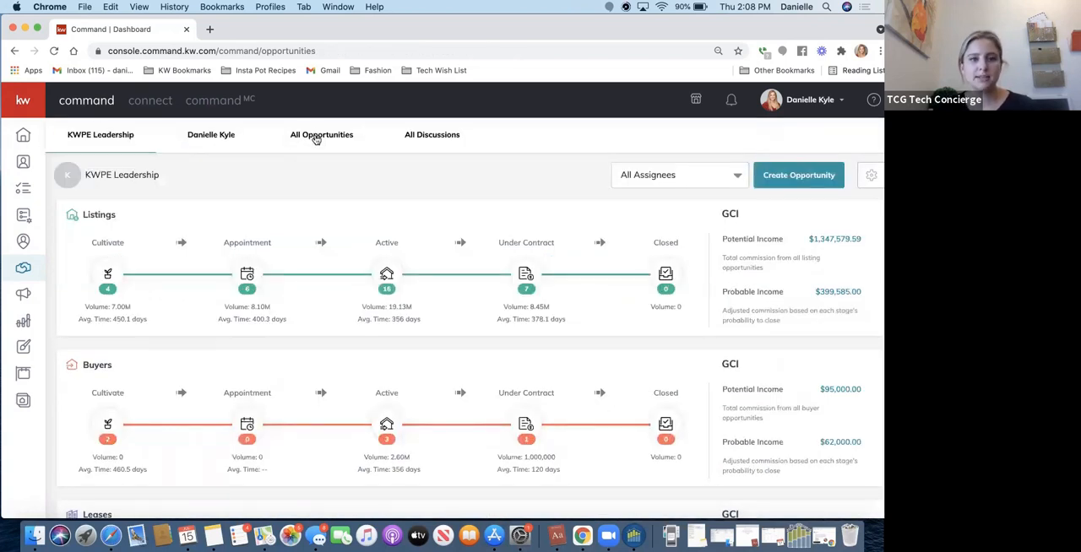
left_click(317, 138)
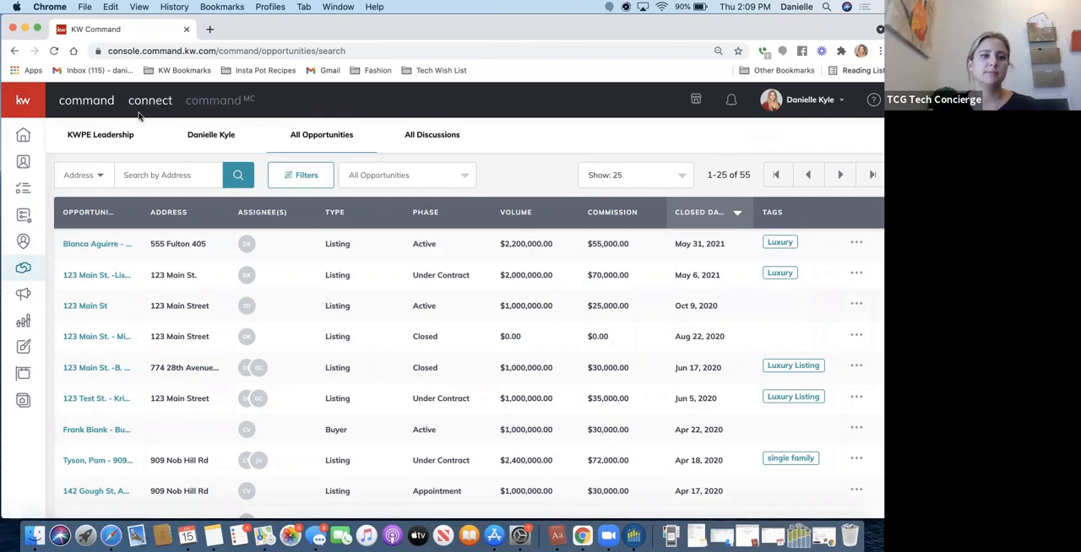
left_click(103, 137)
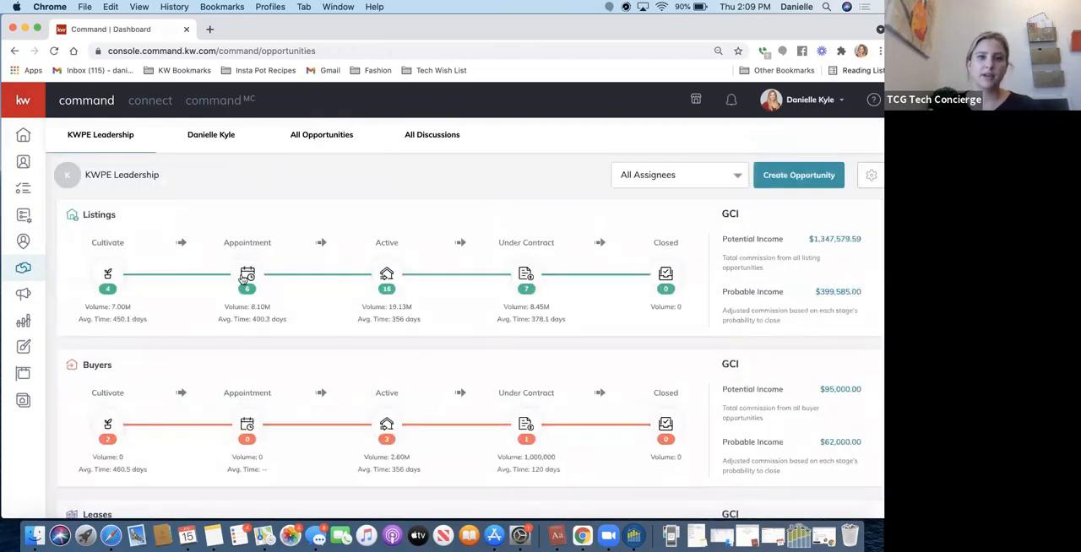
Move the newly created listing from the Appointment phase's Scheduled stage to the Active phase and show the Active listings.
left_click(245, 278)
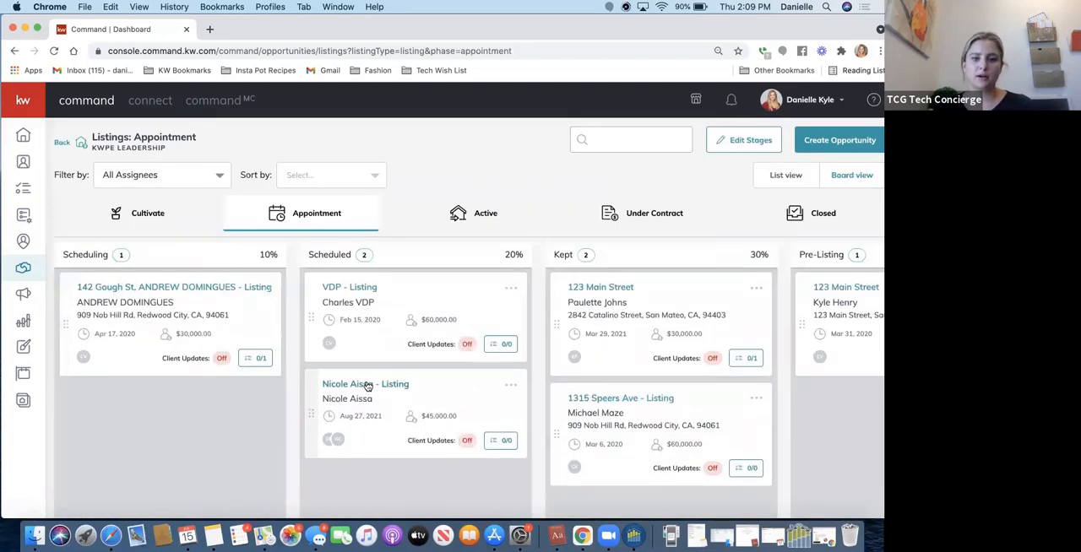
left_click_drag(377, 379, 629, 410)
left_click_drag(597, 376, 465, 215)
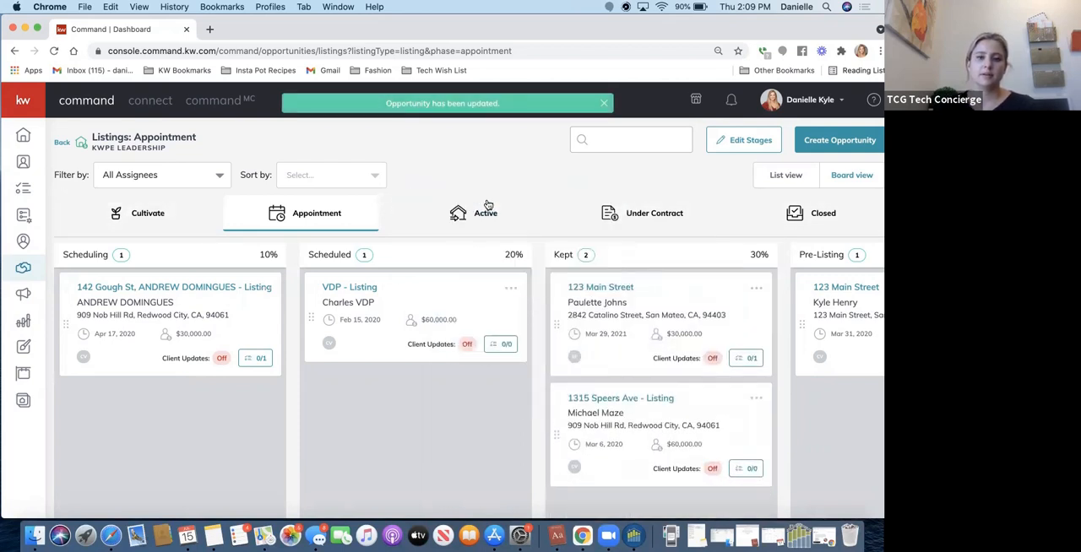
left_click(463, 216)
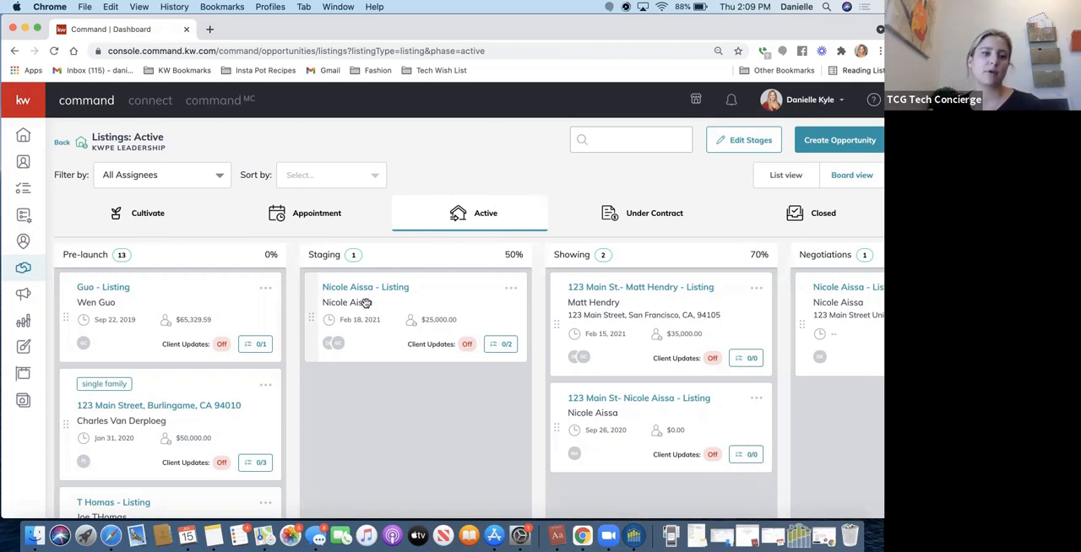
Move the listing in the Staging stage to the Under Contract phase and show the Under Contract listings.
left_click_drag(366, 303, 633, 215)
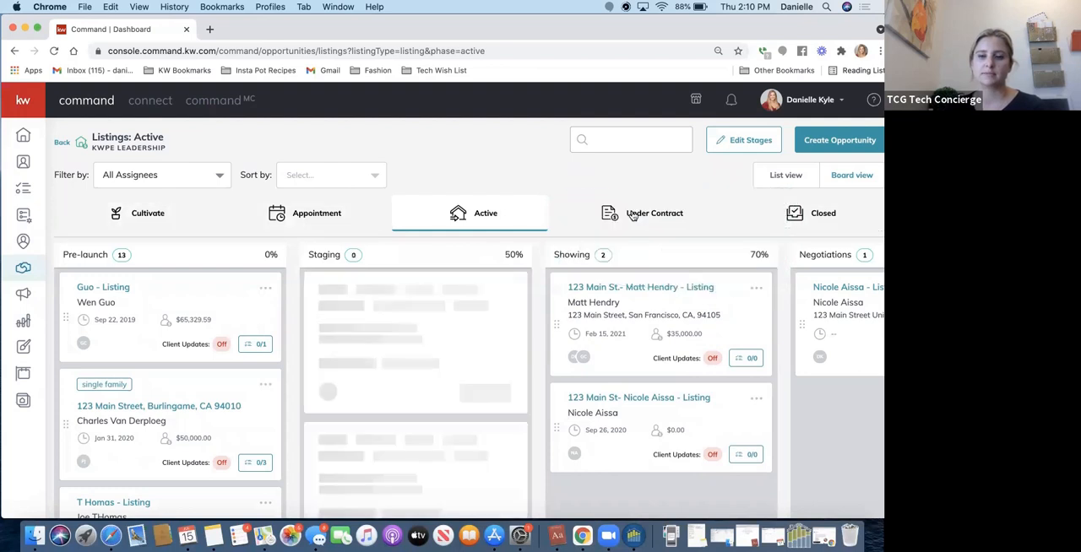
left_click(633, 215)
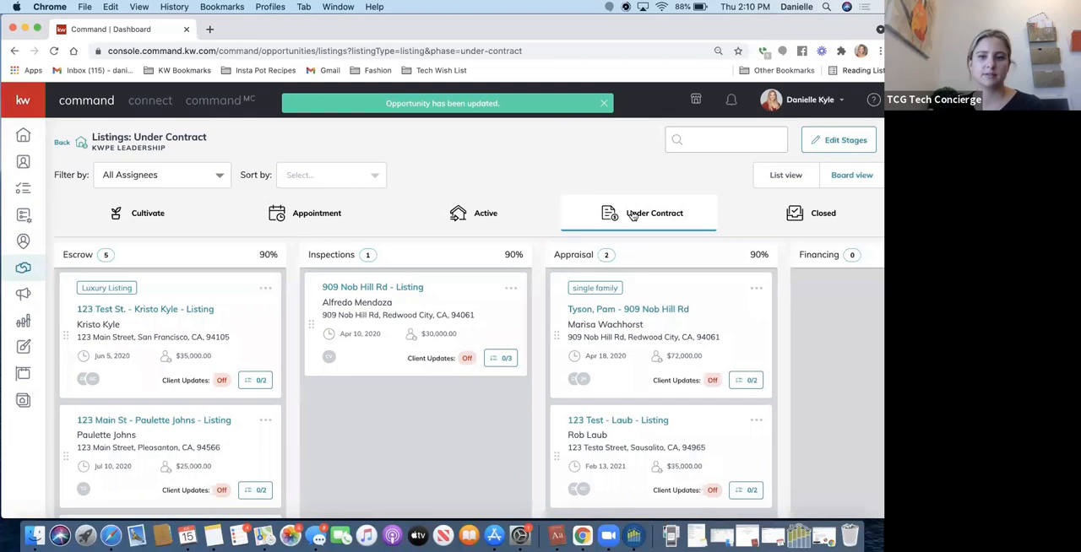
scroll(405, 378, "down", 2)
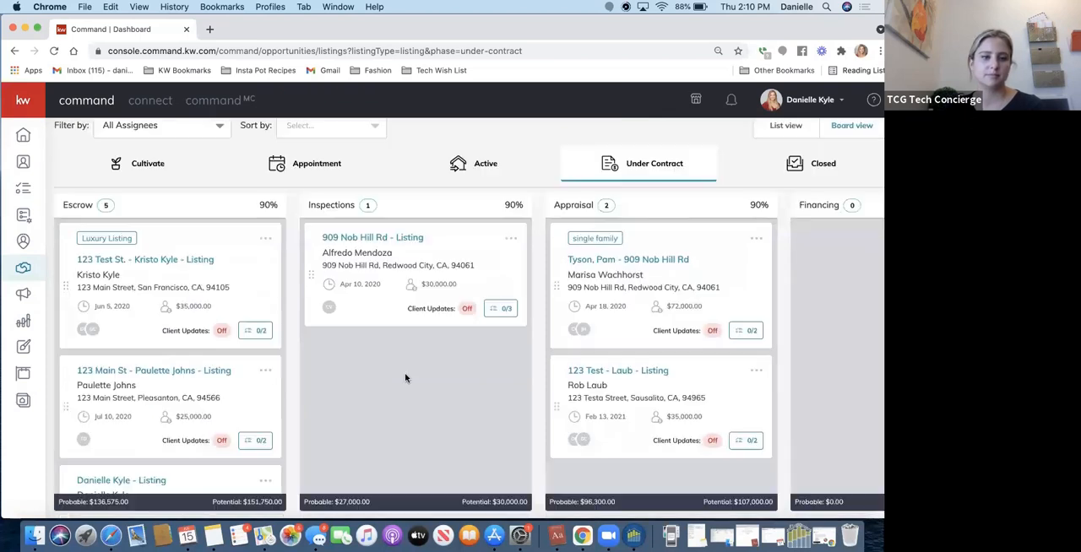
scroll(404, 378, "up", 2)
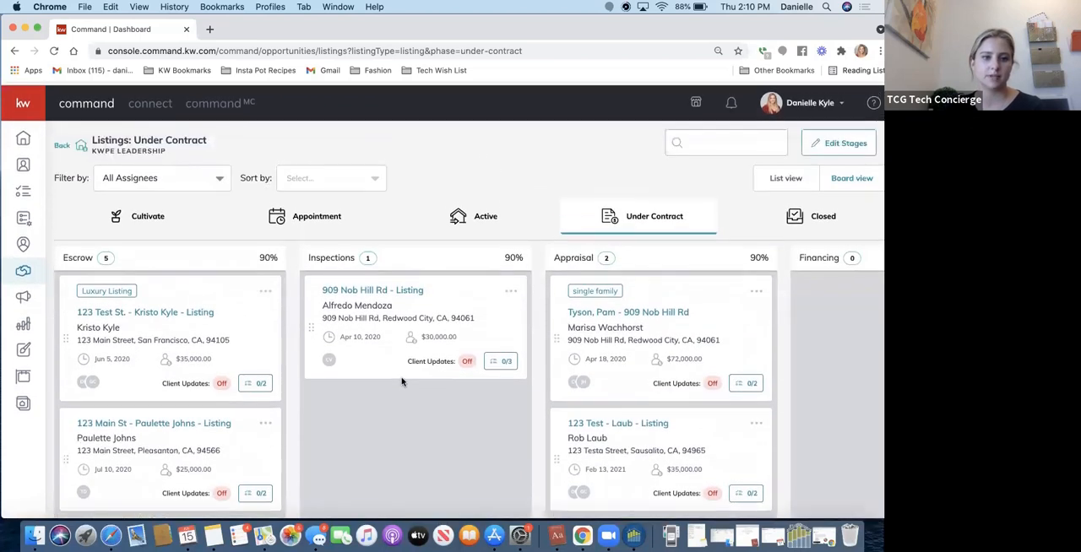
Open the details of the listing just moved into the Escrow stage and review its general information.
scroll(151, 409, "down", 1)
scroll(150, 409, "down", 5)
scroll(114, 410, "down", 1)
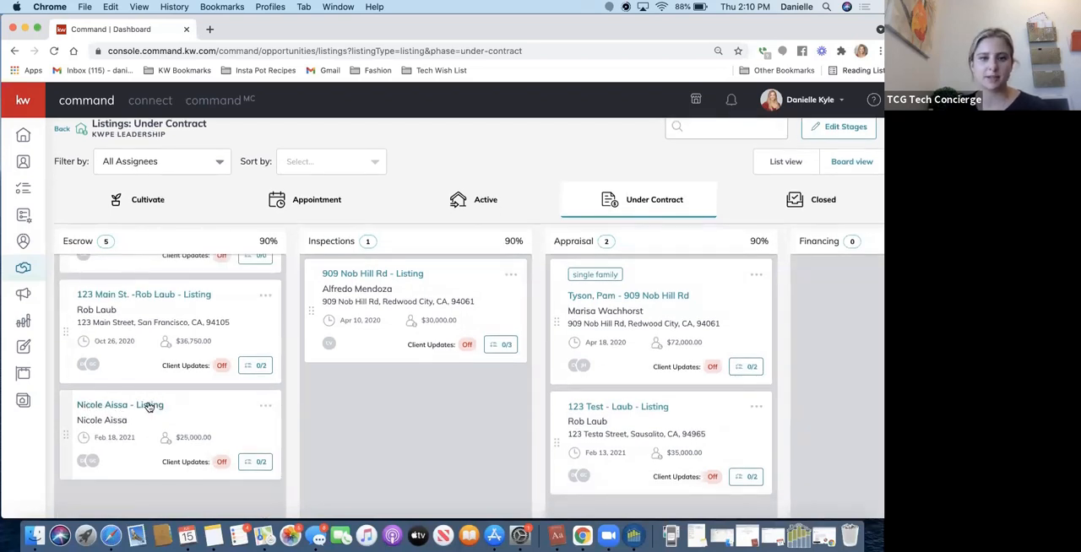
left_click(149, 406)
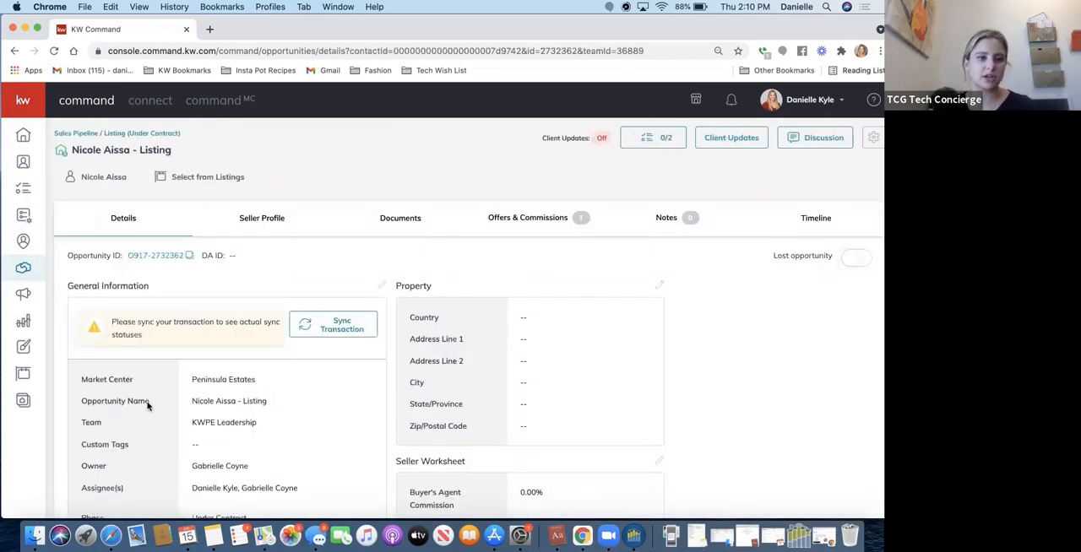
scroll(223, 383, "down", 3)
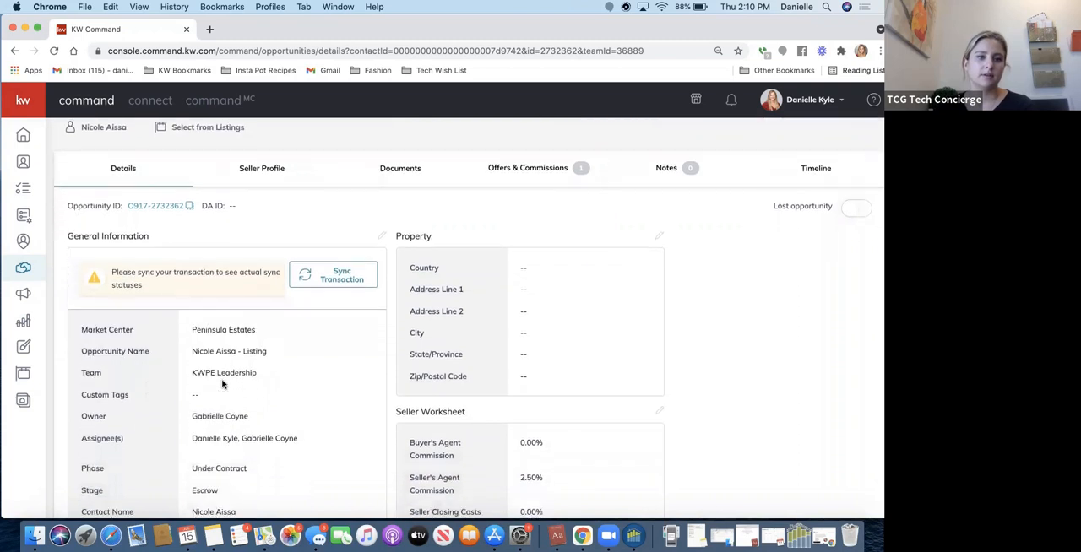
scroll(224, 388, "down", 2)
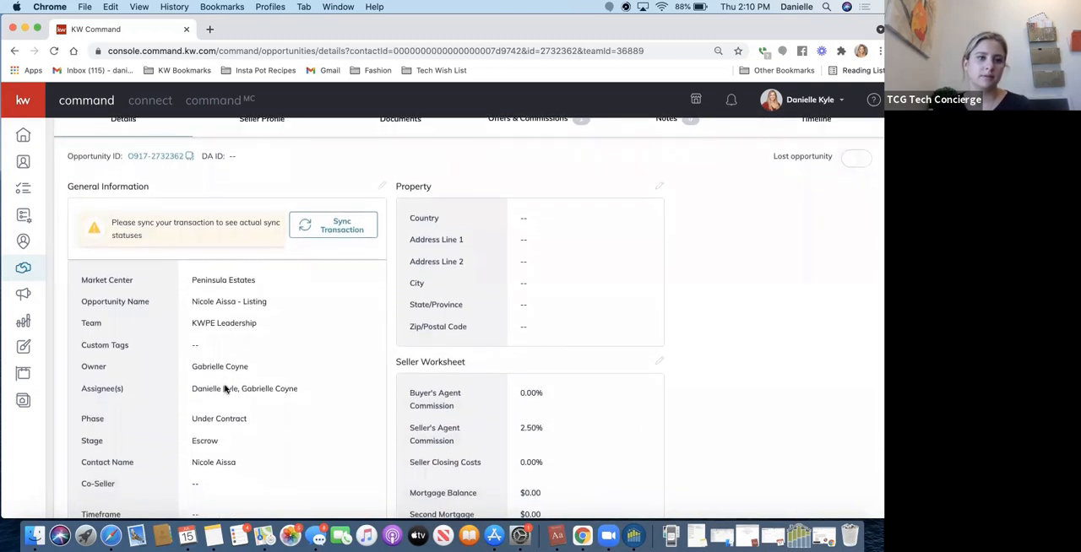
scroll(225, 389, "down", 2)
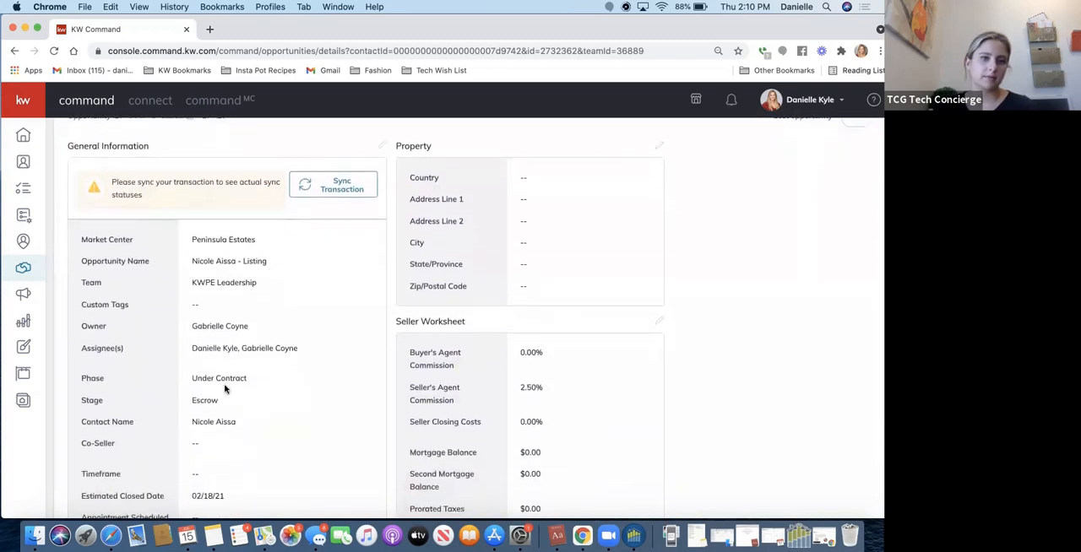
Edit the opportunity's general information and set the time frame to 1 month.
left_click(381, 143)
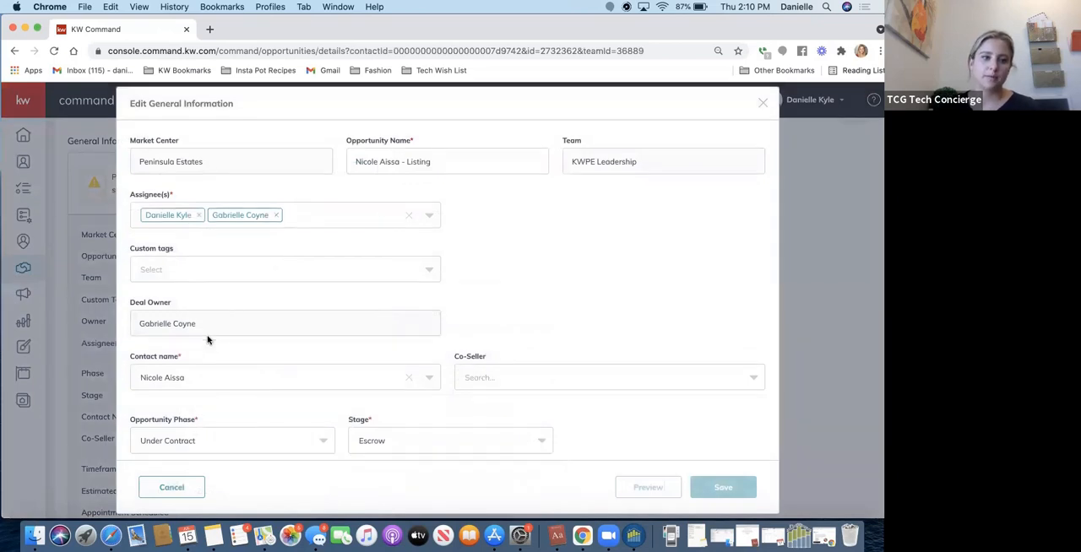
scroll(208, 339, "down", 4)
scroll(208, 340, "down", 1)
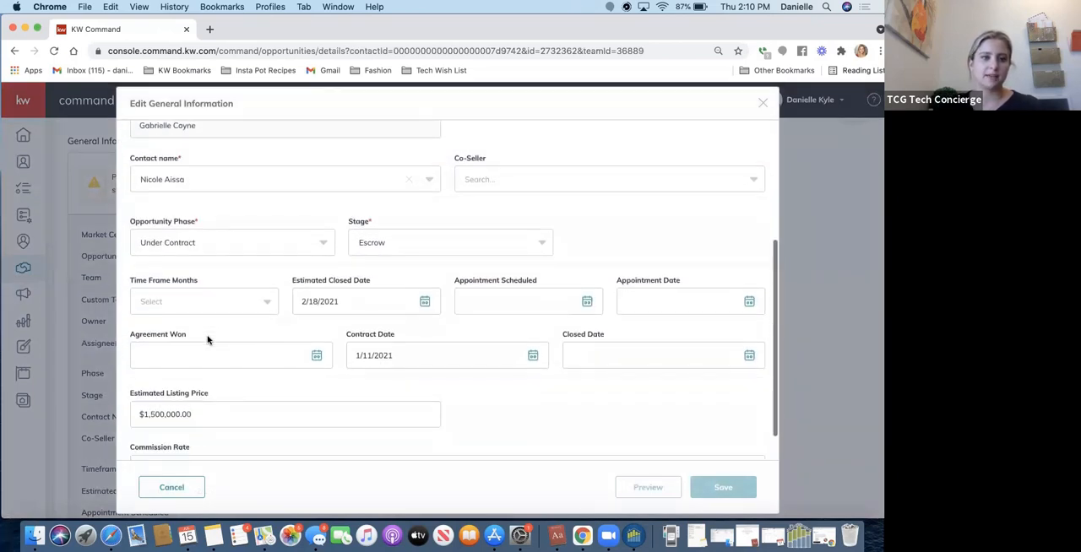
scroll(208, 340, "down", 1)
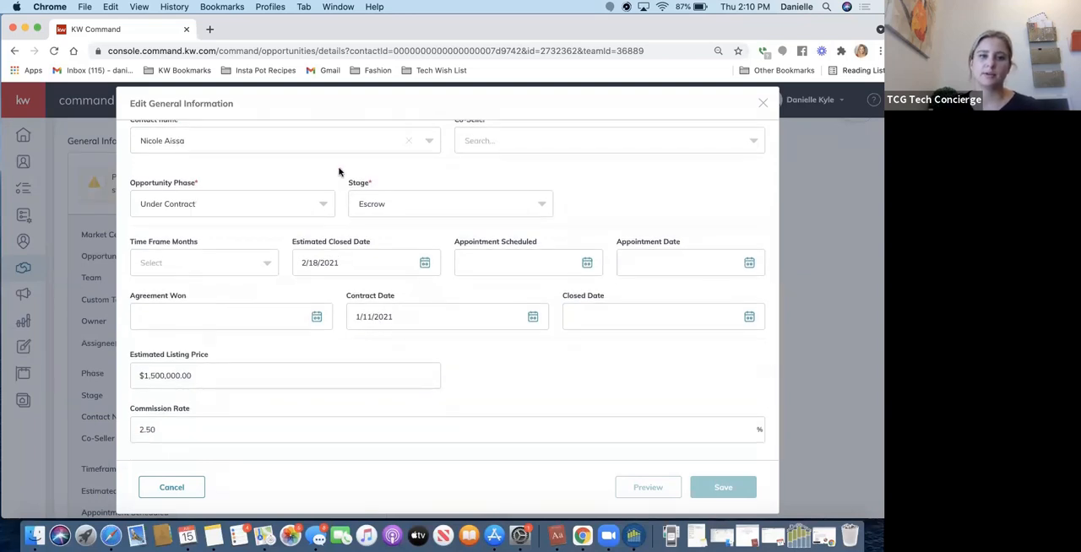
left_click(228, 257)
left_click(173, 299)
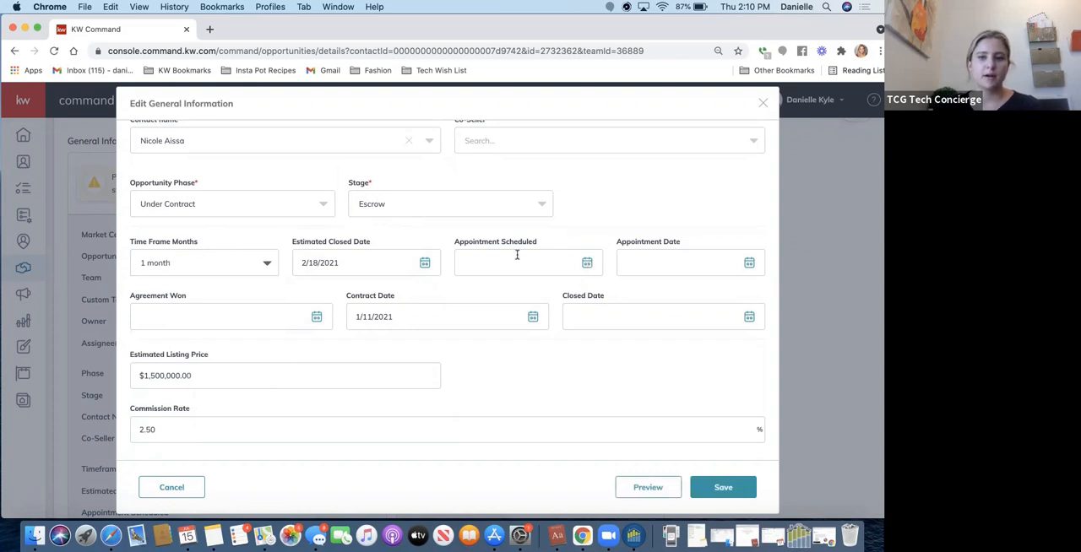
Set the Agreement Won date to 7/15/2021.
left_click(317, 319)
scroll(270, 379, "down", 1)
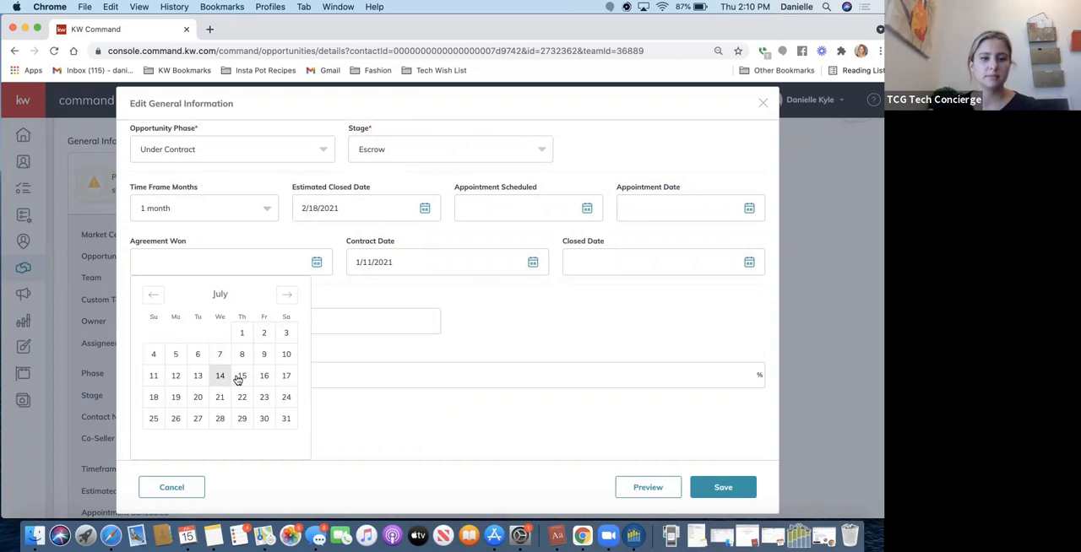
left_click(243, 376)
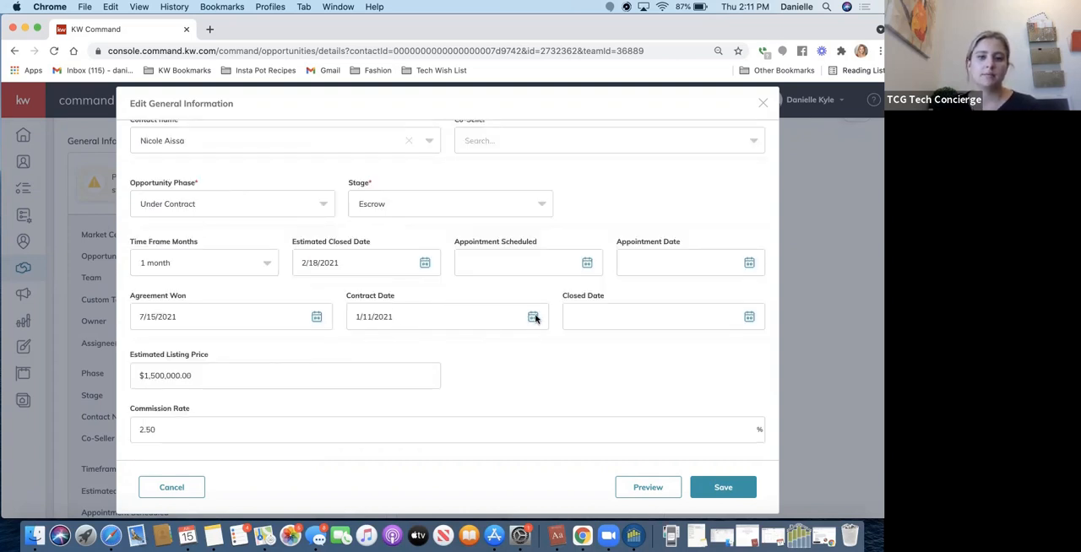
Set the Contract Date in the opportunity's general information to 7/15/2021.
left_click(423, 320)
triple_click(376, 262)
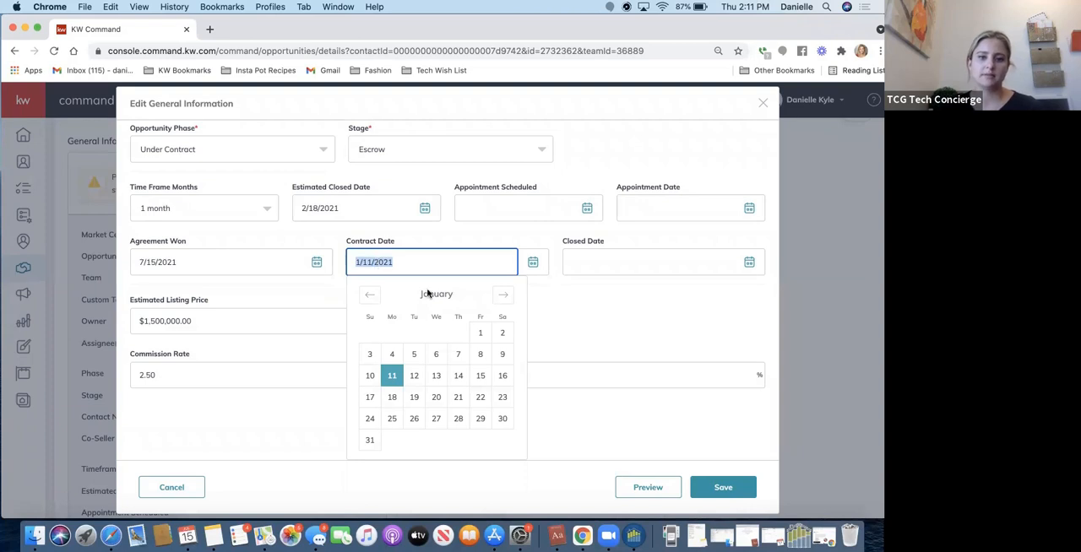
left_click(368, 297)
left_click(369, 296)
left_click(368, 297)
left_click(368, 297)
left_click(506, 293)
left_click(503, 295)
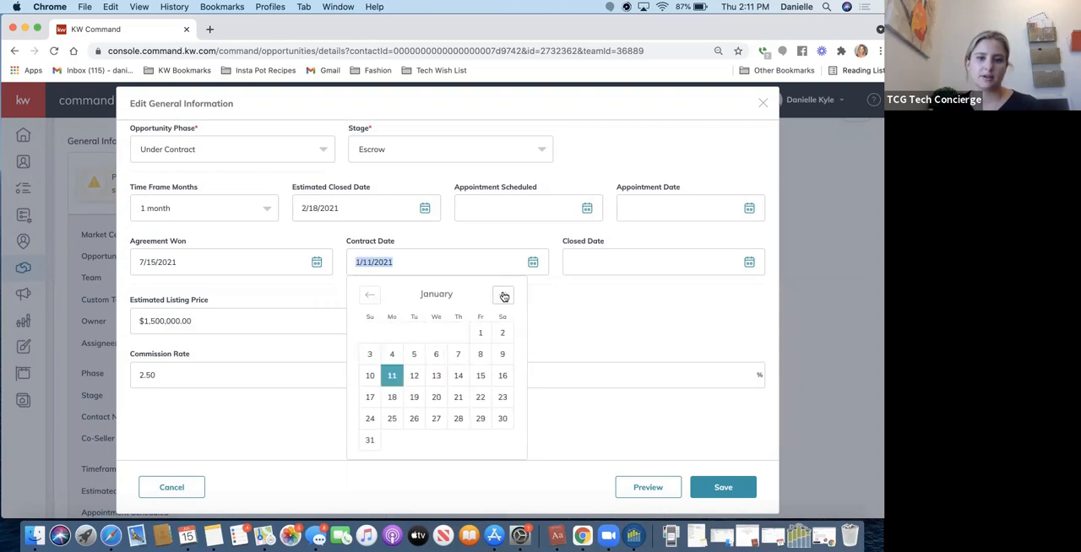
left_click(504, 296)
left_click(503, 296)
left_click(503, 295)
left_click(503, 295)
left_click(503, 295)
left_click(504, 296)
left_click(503, 296)
left_click(503, 295)
left_click(504, 296)
left_click(371, 296)
left_click(371, 296)
left_click(371, 297)
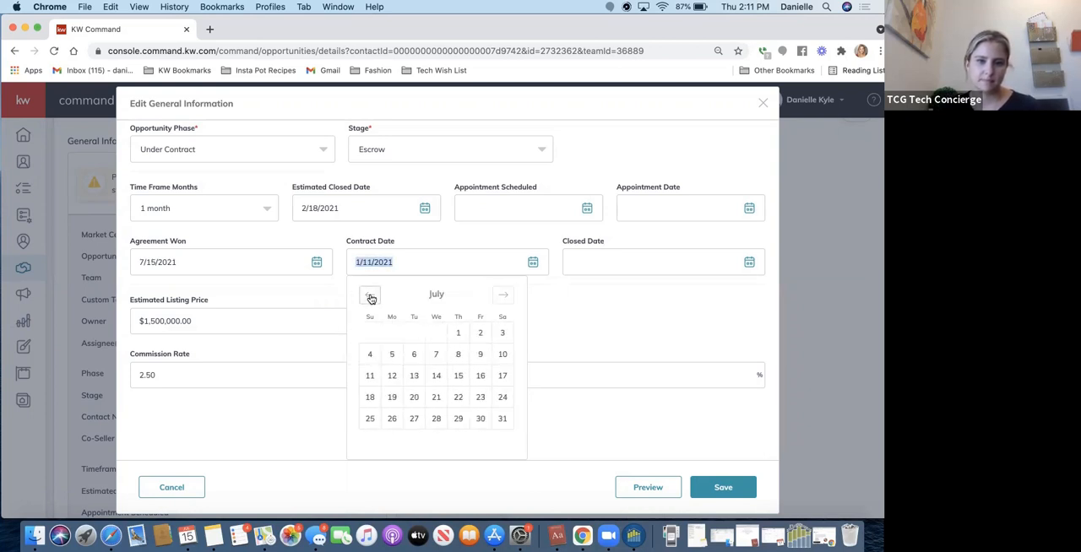
left_click(459, 376)
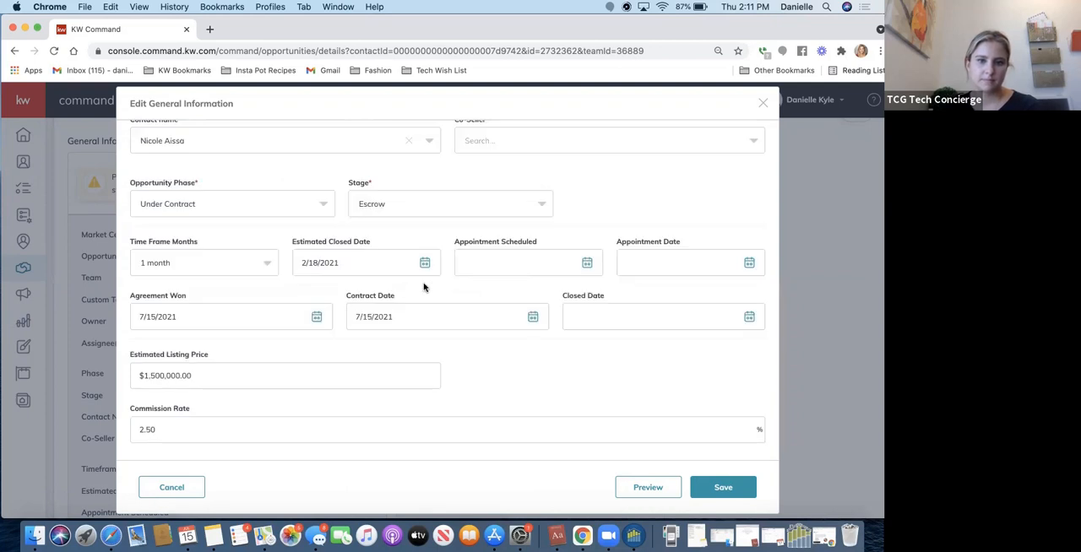
Set the Estimated Closed Date to 8/31/2021.
left_click(425, 262)
left_click(451, 295)
left_click(451, 295)
left_click(451, 295)
left_click(451, 295)
left_click(451, 295)
left_click(451, 295)
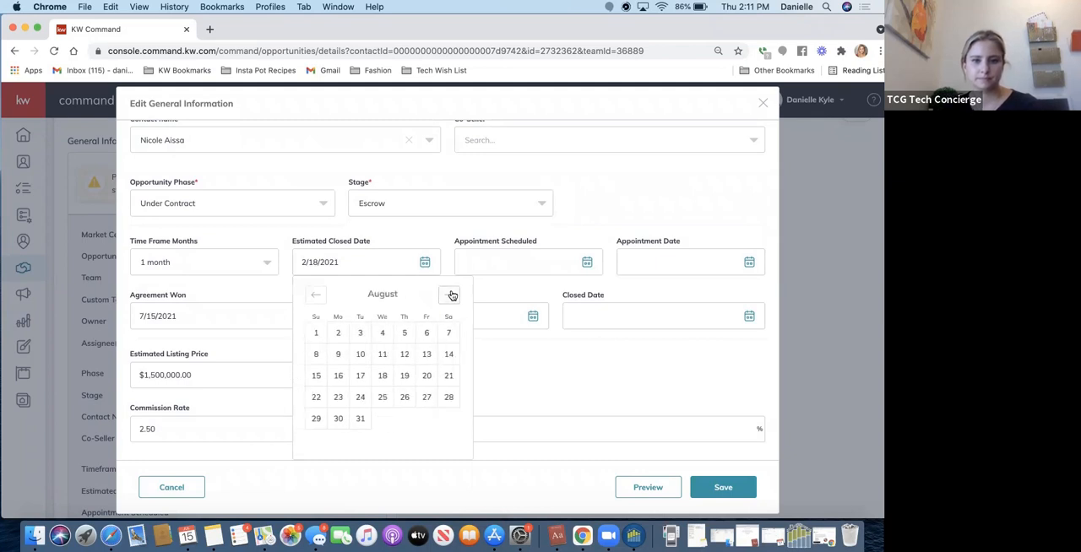
left_click(360, 418)
Set the Commission Rate to 3% and save the general information.
scroll(622, 324, "down", 2)
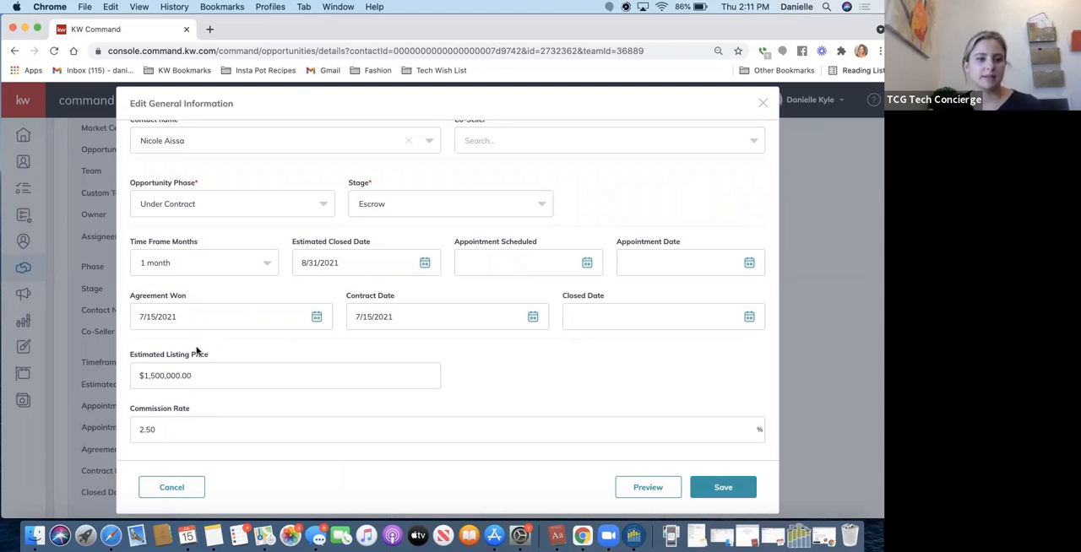
scroll(210, 370, "down", 2)
left_click(142, 427)
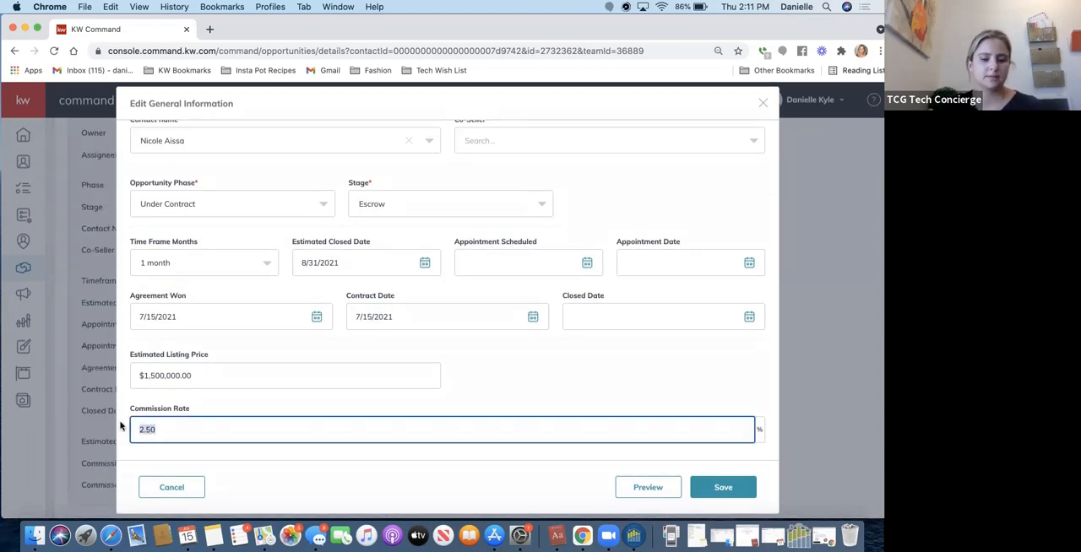
type("3")
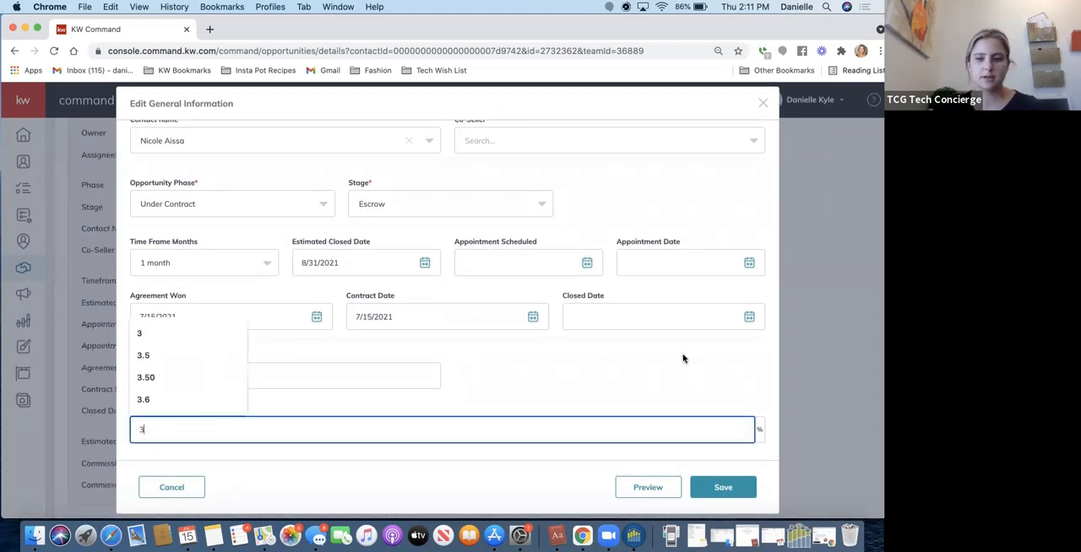
left_click(717, 486)
left_click(716, 487)
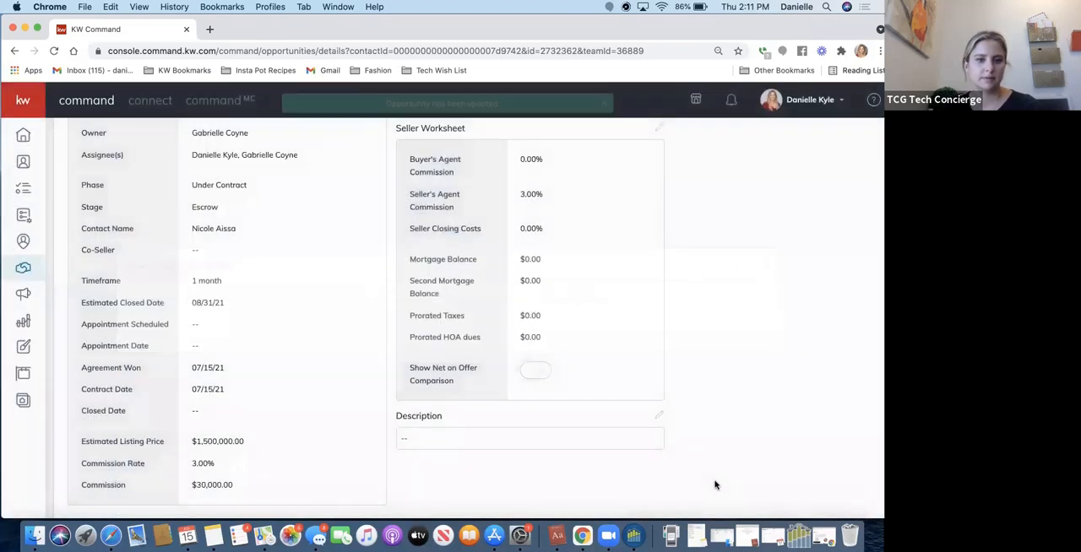
Edit the property information, fill in the listing's street address from the matching location suggestion, leave Address Line 2 empty, and save.
scroll(697, 265, "up", 5)
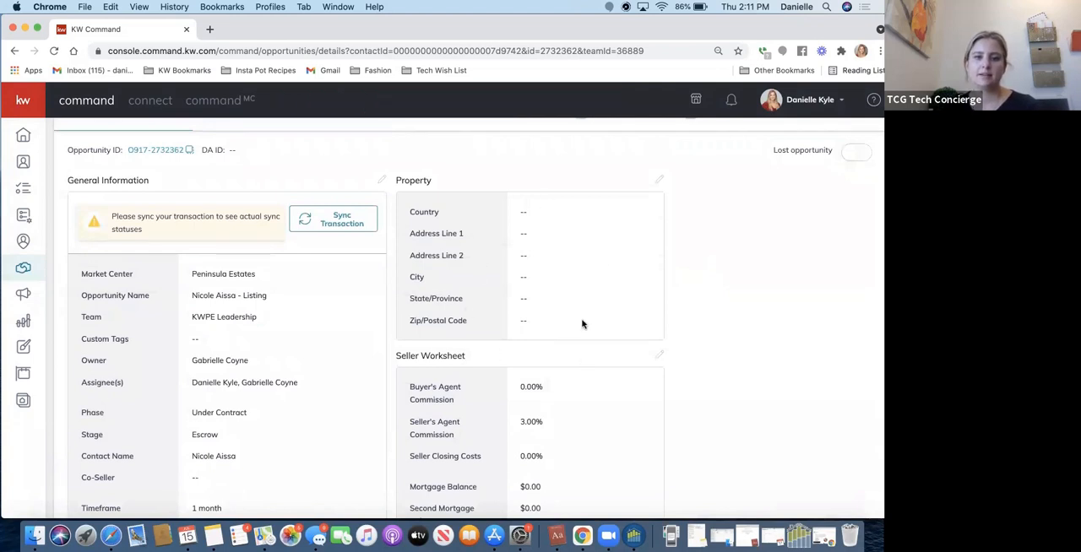
left_click(660, 184)
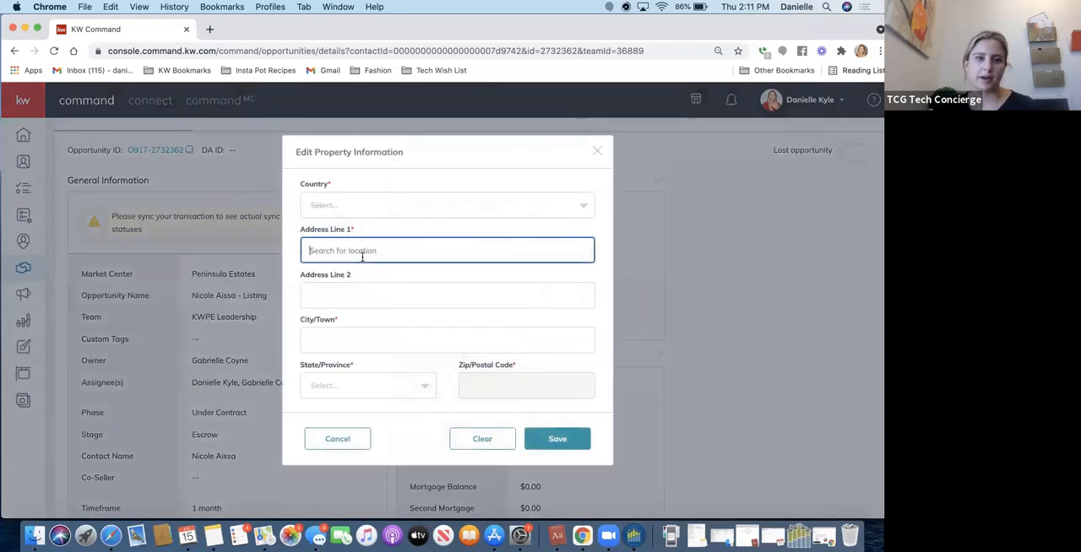
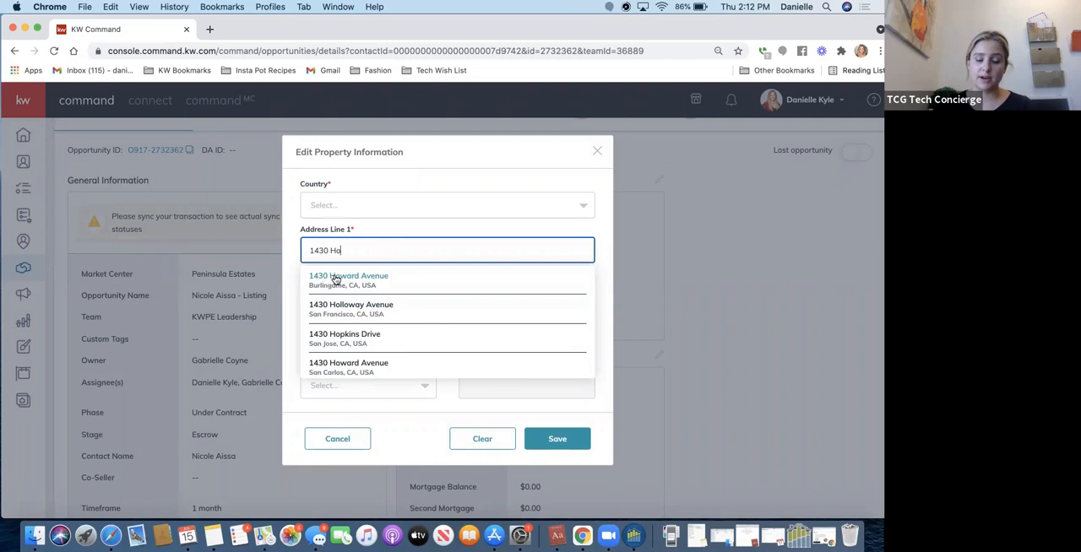
left_click(336, 279)
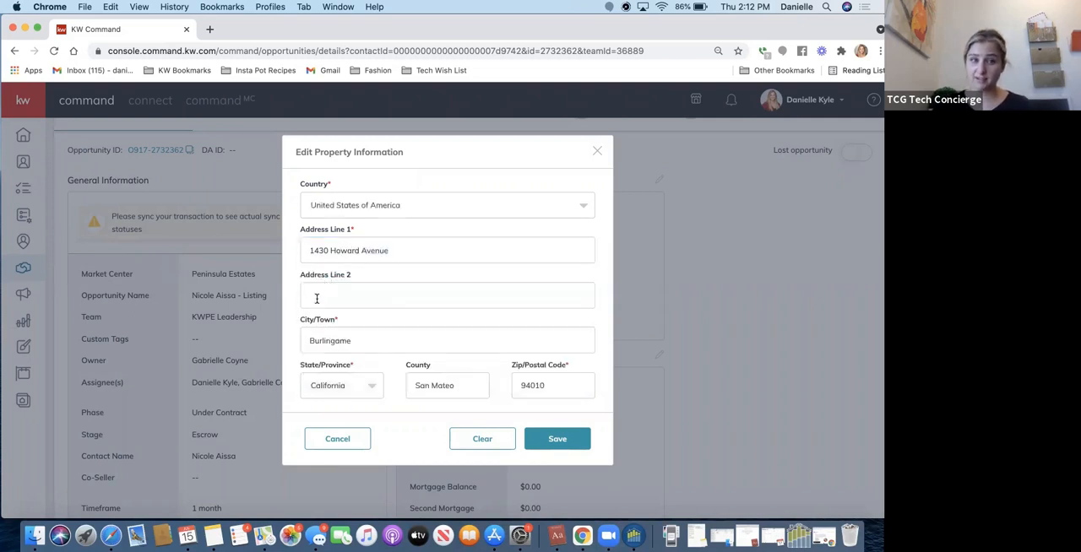
left_click(317, 298)
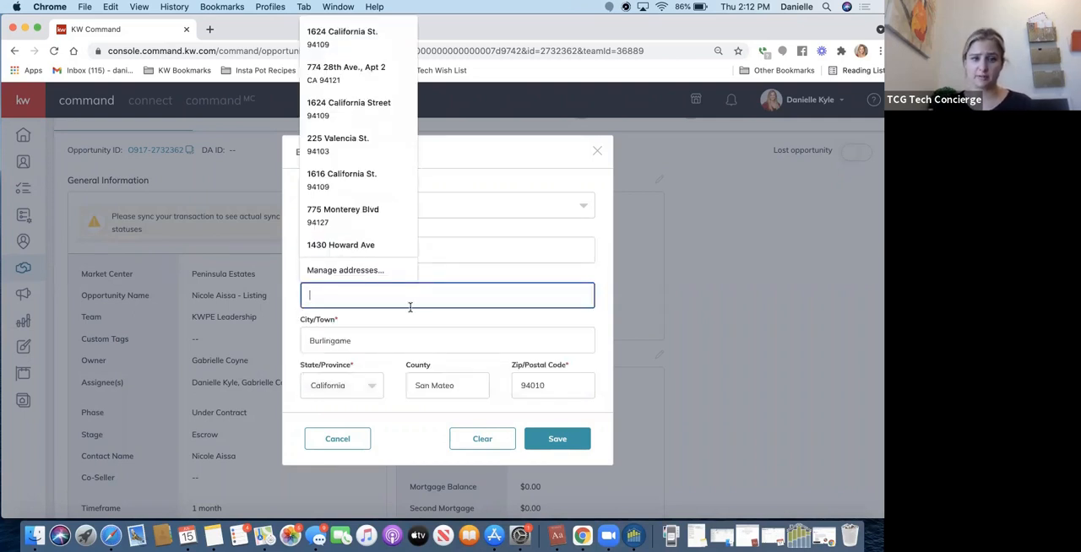
left_click(466, 280)
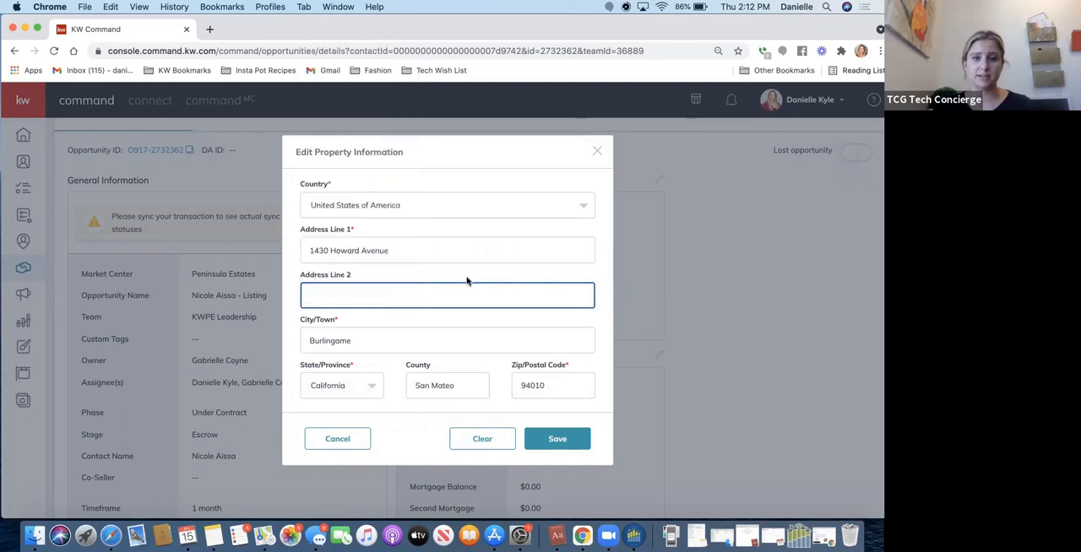
scroll(514, 363, "down", 3)
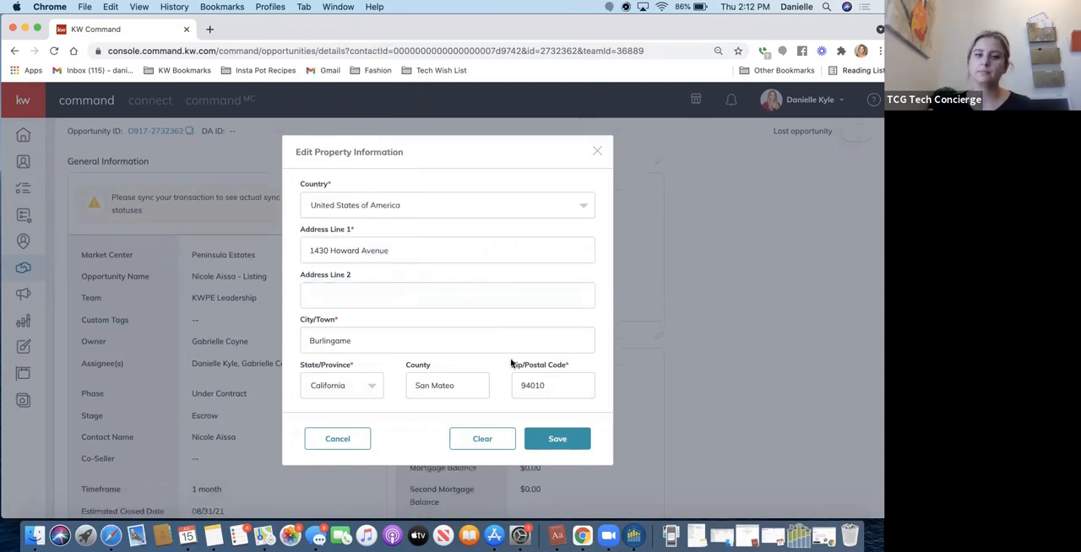
left_click(545, 445)
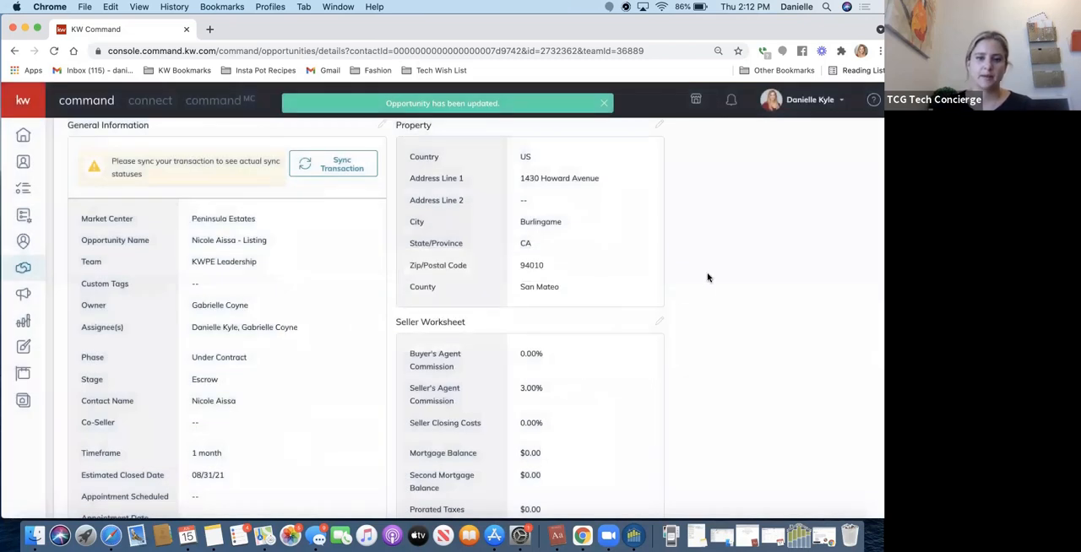
Review the opportunity's general and property information, and show its Seller Profile.
scroll(707, 278, "down", 5)
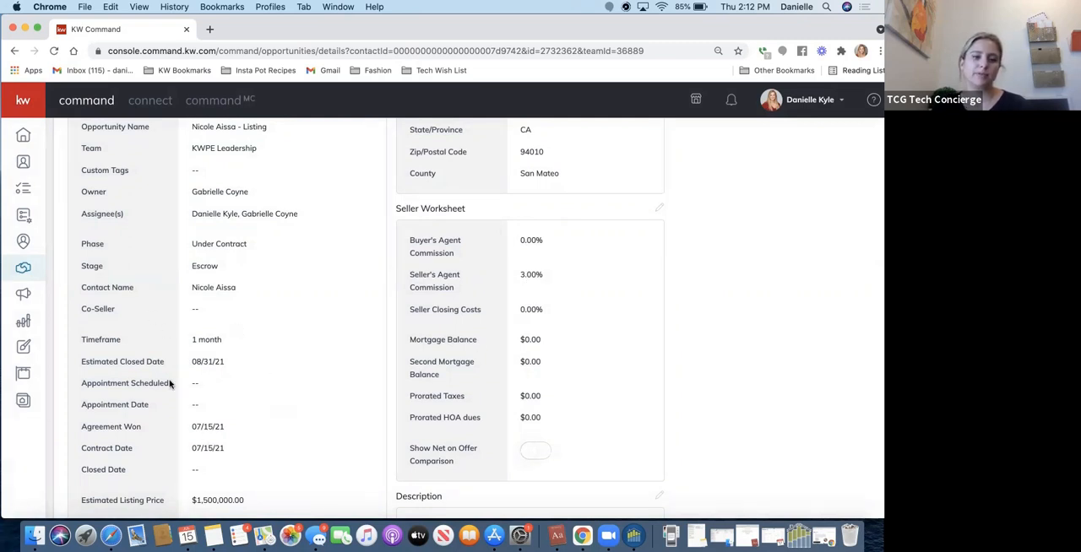
scroll(692, 269, "up", 3)
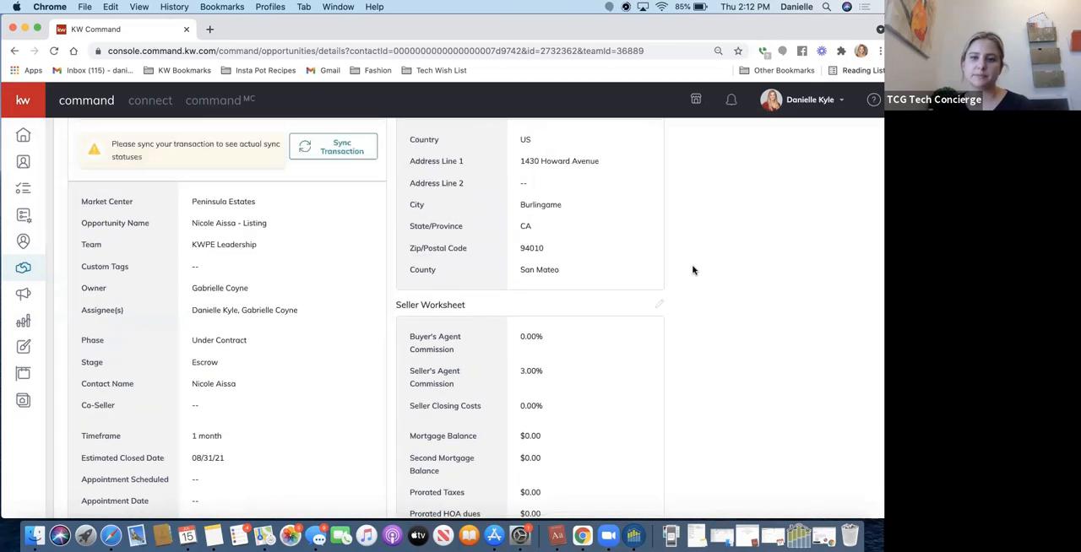
scroll(692, 268, "up", 5)
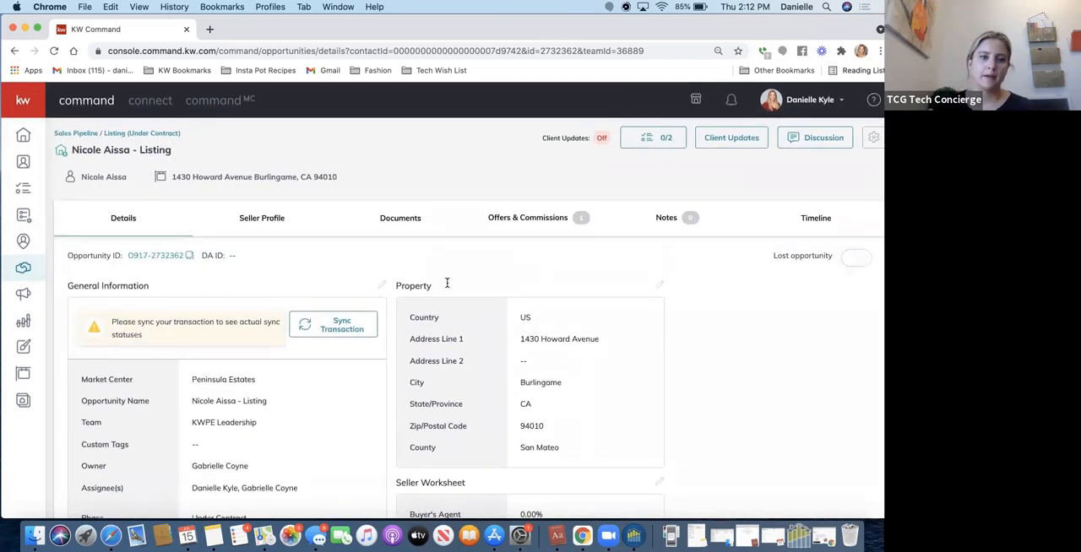
left_click(264, 220)
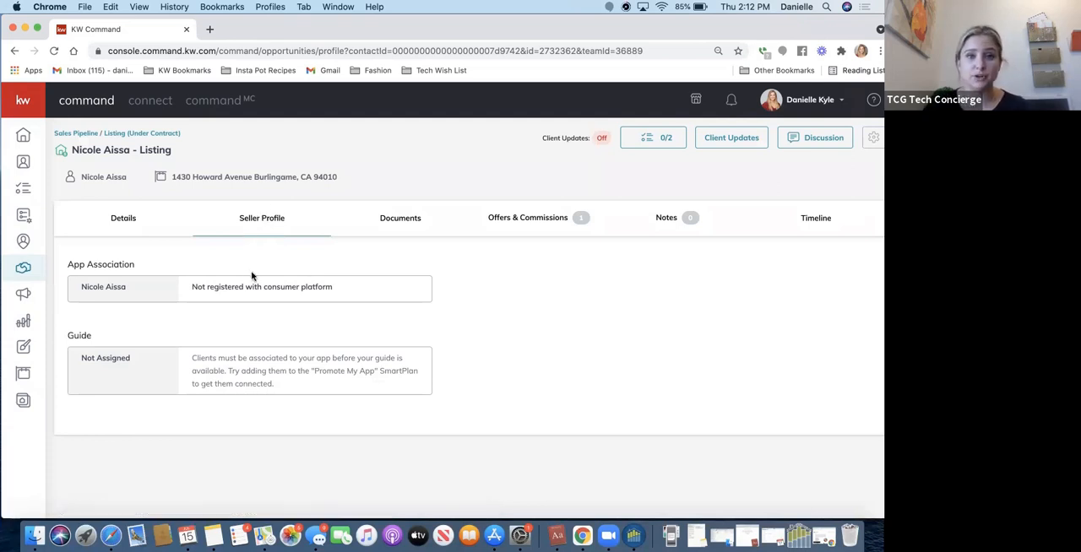
In the opportunity's documents, change the checklist type to Residential Sales Checklist and confirm the change.
left_click(400, 219)
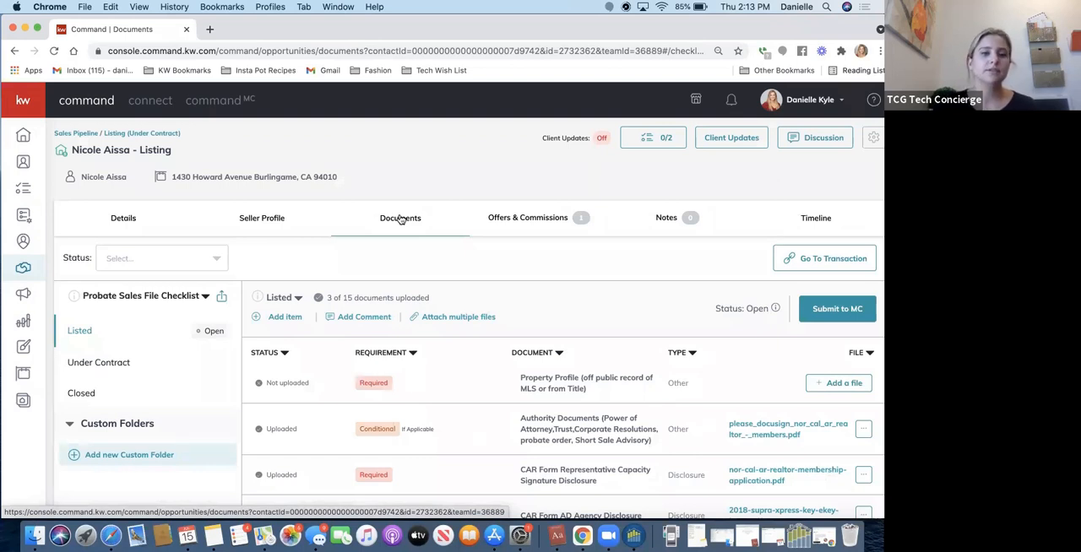
left_click(153, 299)
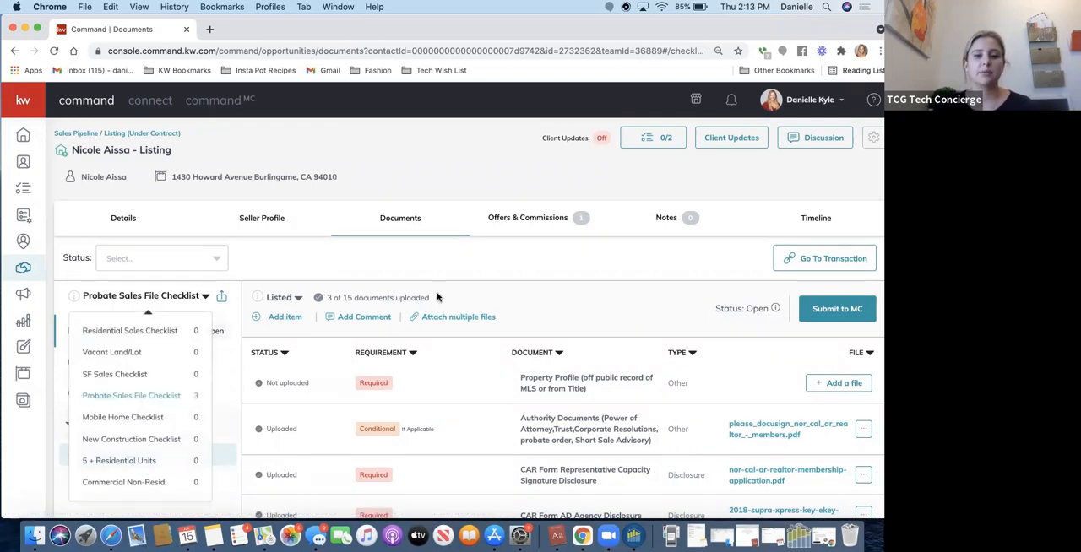
left_click(412, 347)
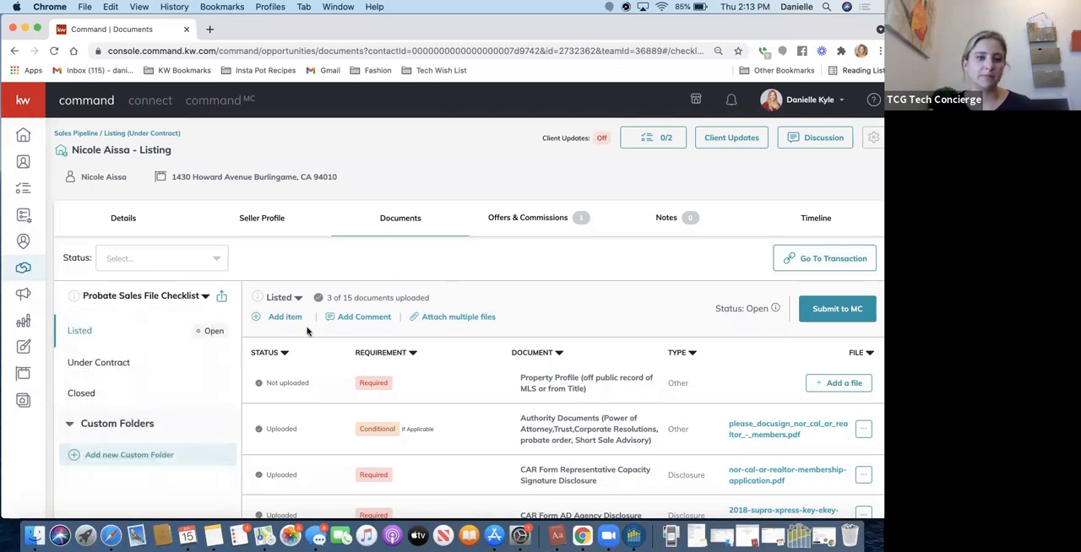
left_click(163, 297)
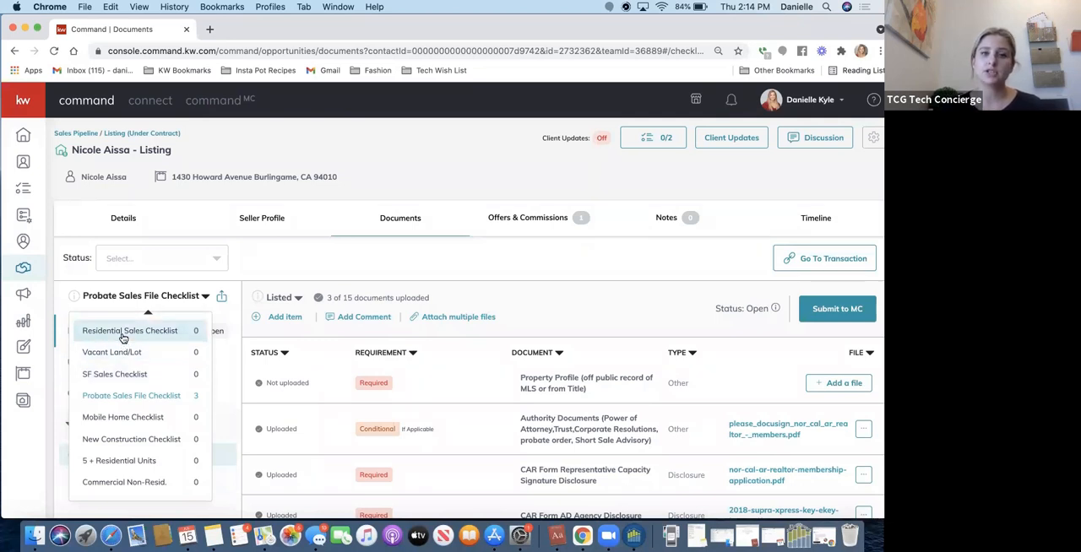
left_click(124, 334)
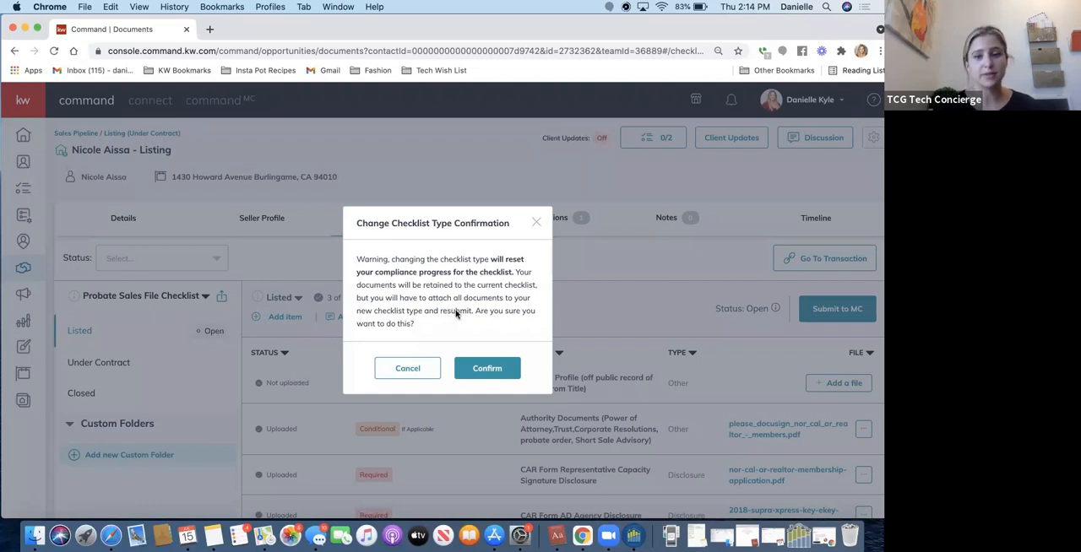
left_click(487, 369)
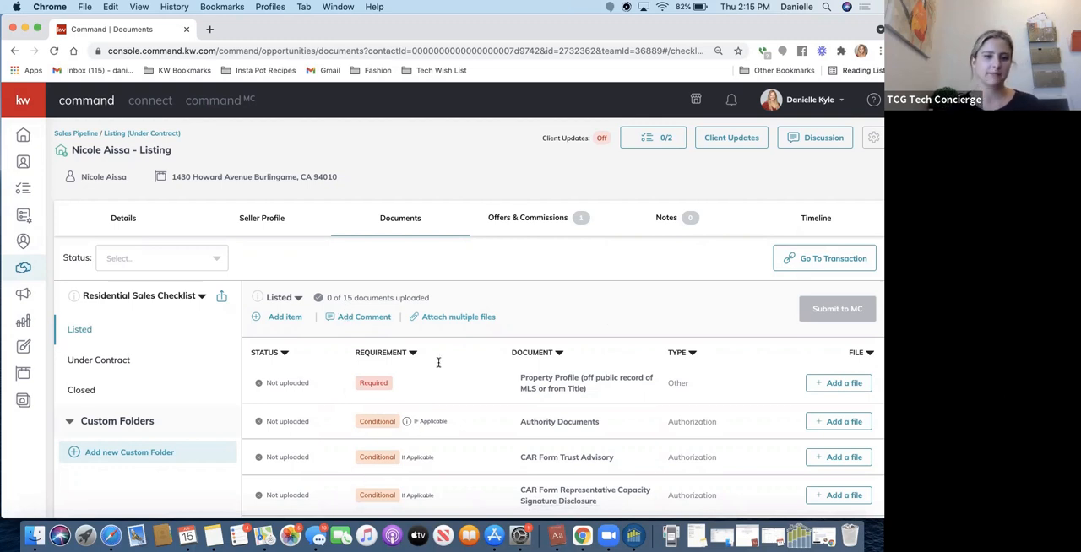
Examine the requirements of the documents in the Listed checklist, including the note on the conditional Authority Documents.
scroll(439, 362, "down", 3)
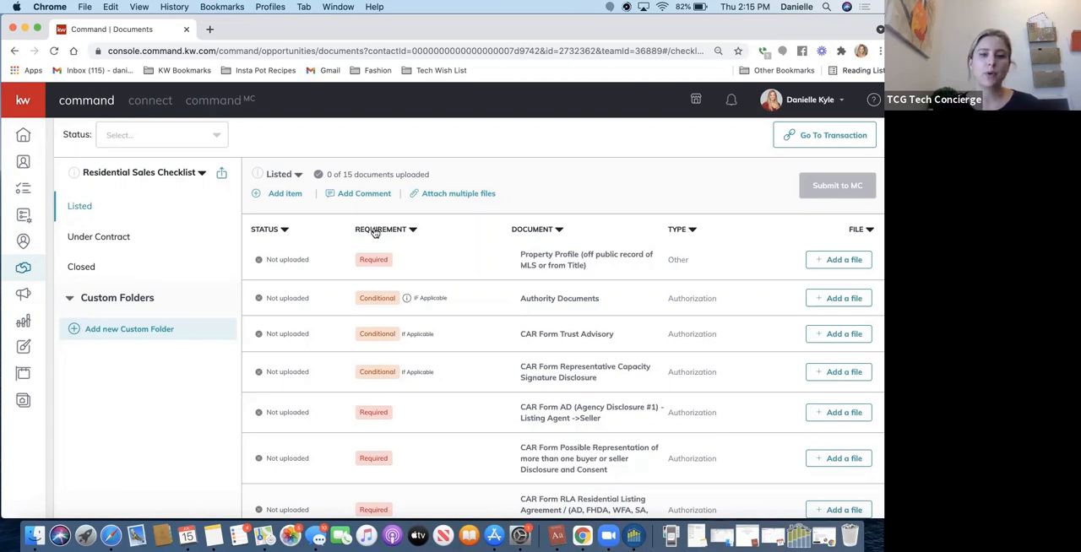
mouse_move(412, 304)
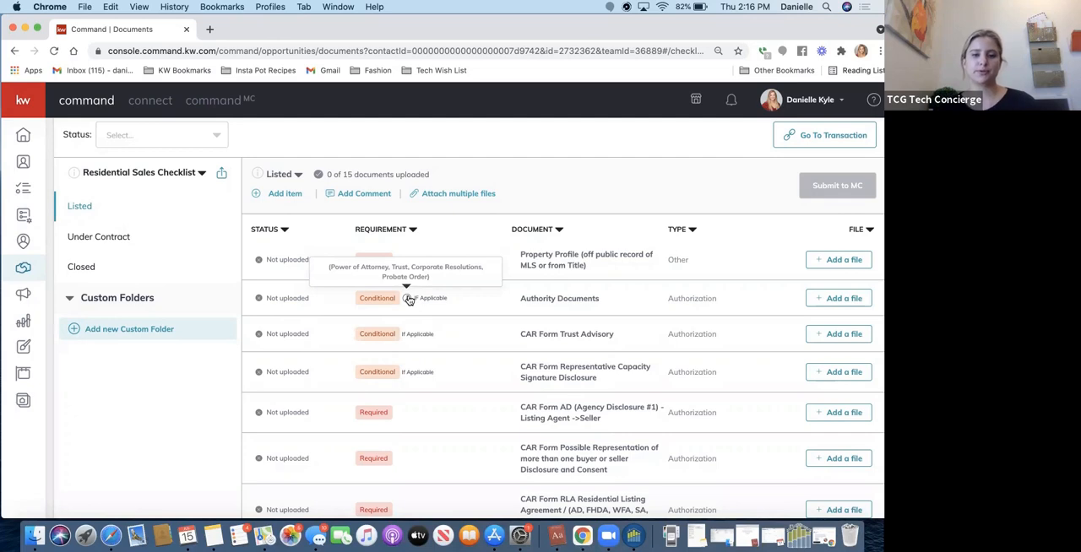
scroll(408, 299, "down", 10)
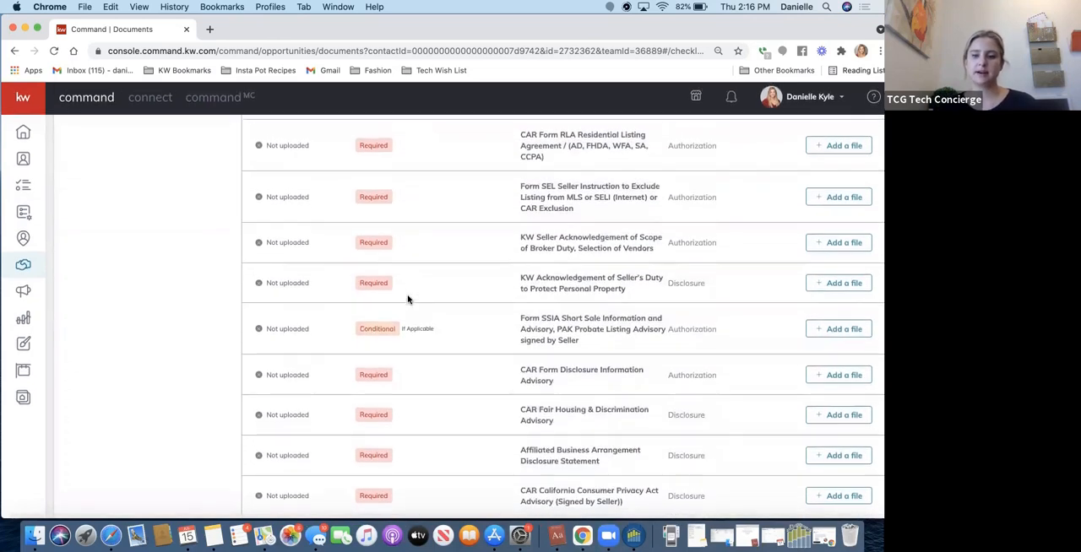
scroll(408, 299, "up", 4)
scroll(408, 299, "up", 6)
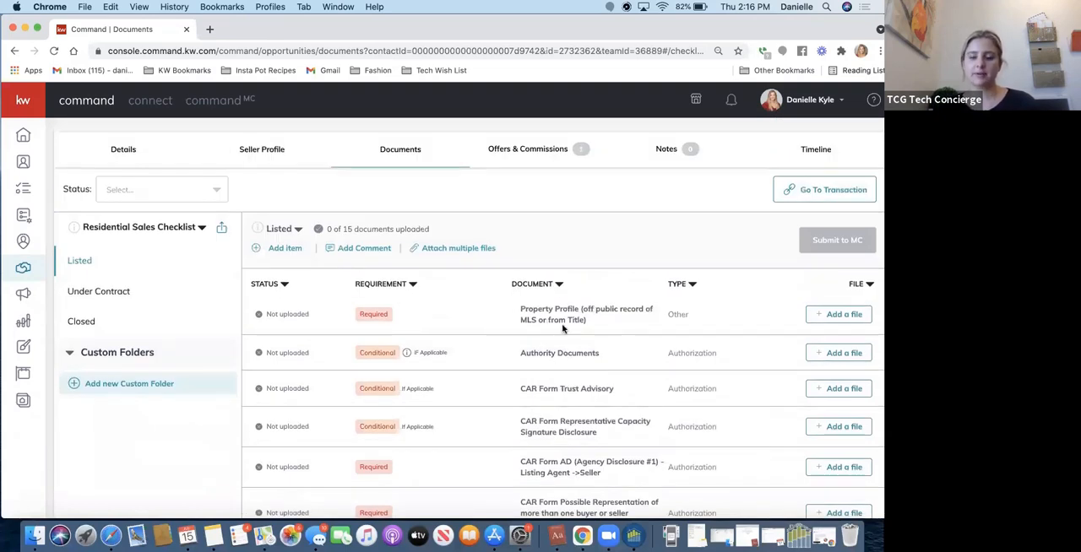
Sort the Listed checklist by document name in descending order.
scroll(664, 351, "down", 1)
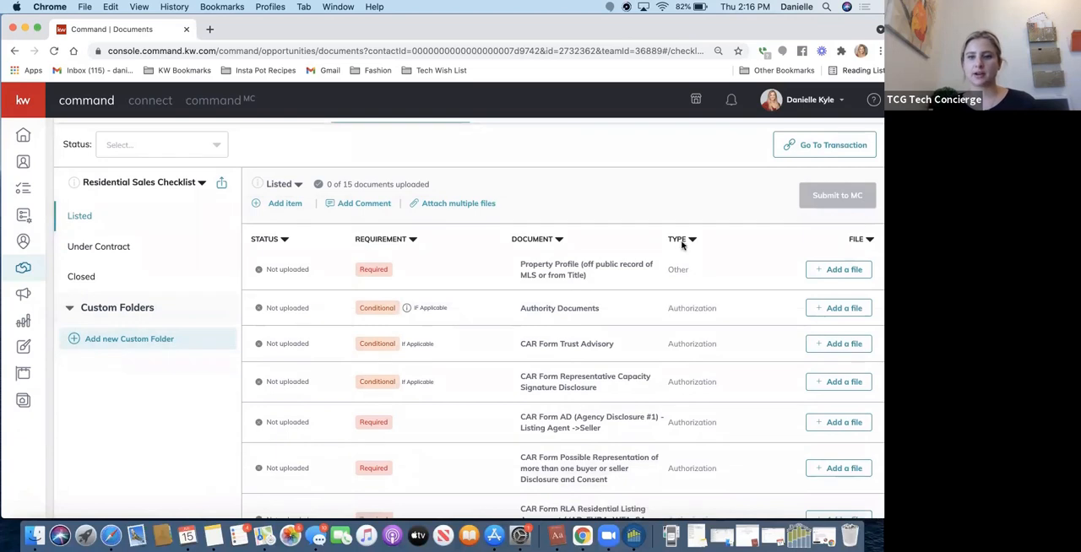
left_click(558, 242)
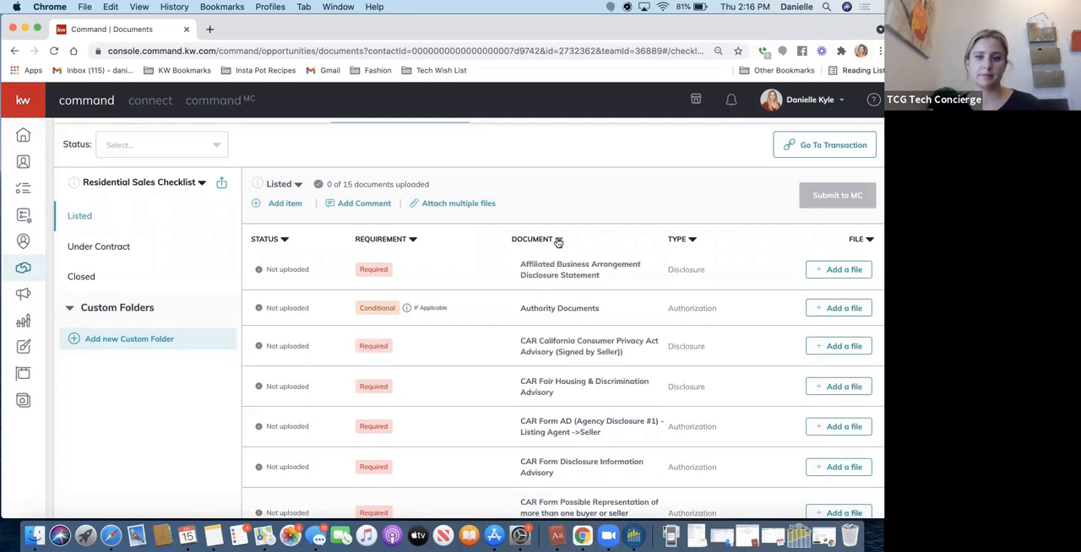
left_click(558, 242)
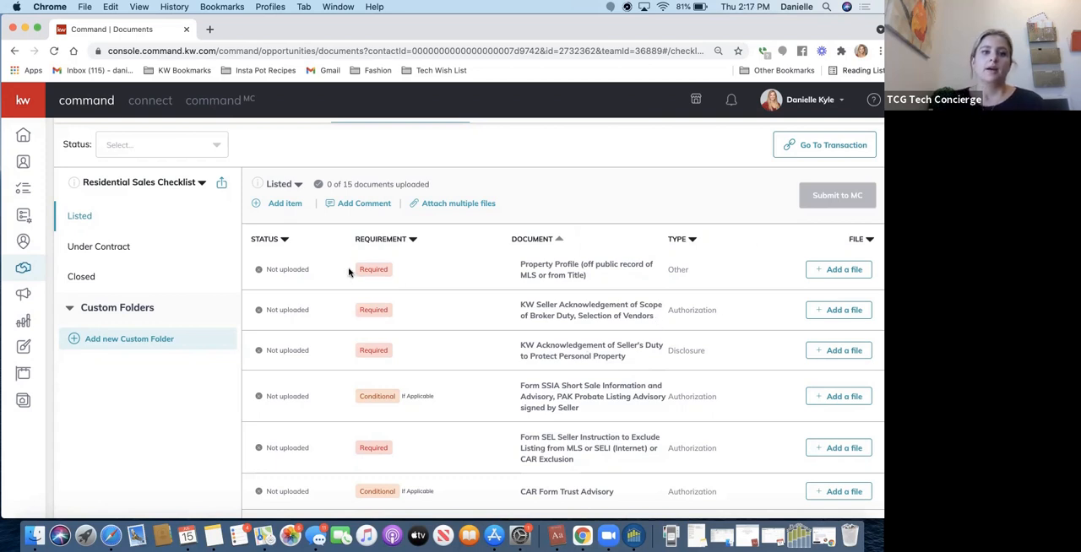
Examine the form for adding an item to the Listed checklist, with DocuSign as the document source, and close it without saving.
scroll(280, 218, "up", 2)
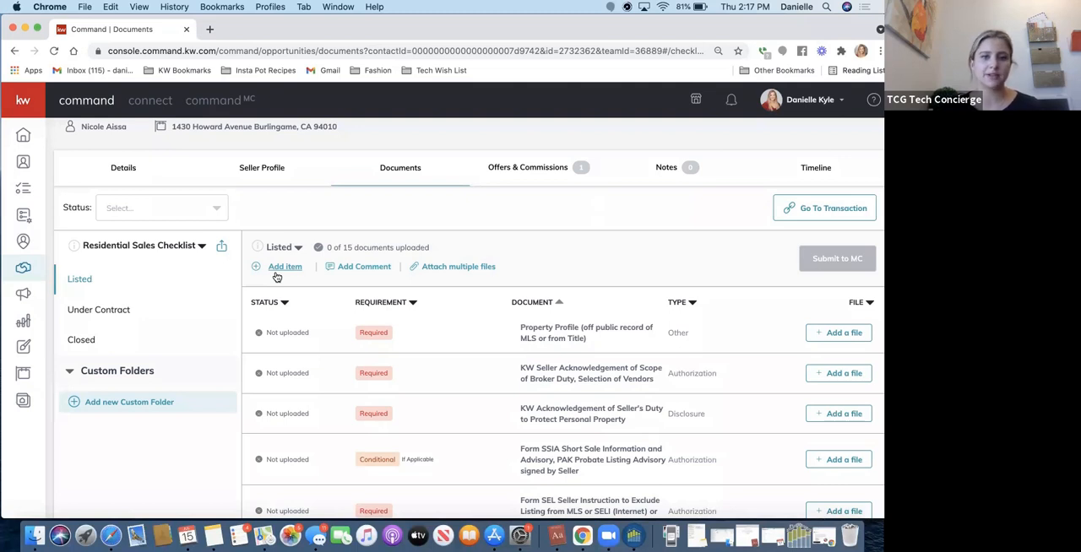
left_click(274, 271)
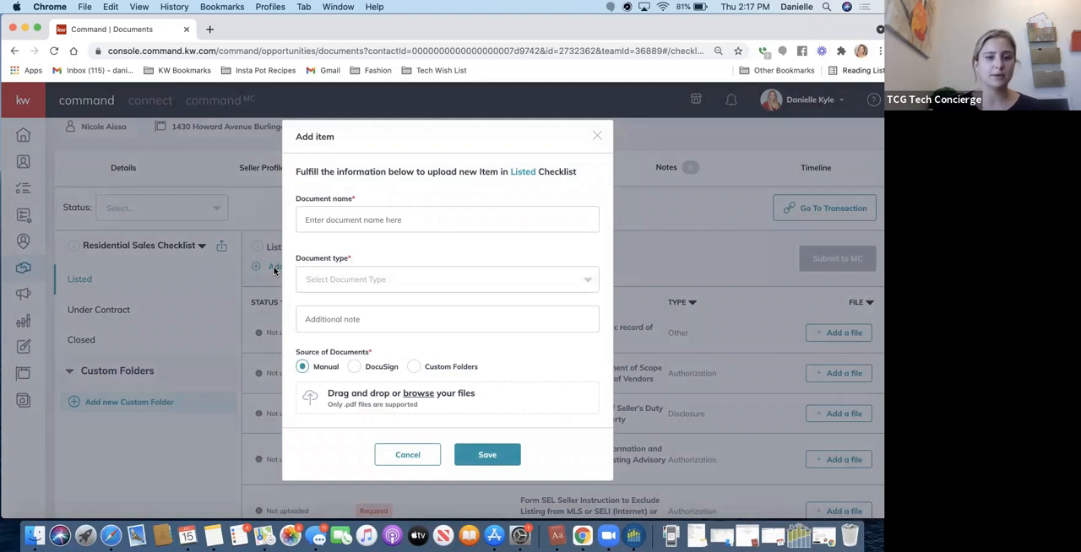
scroll(410, 319, "down", 2)
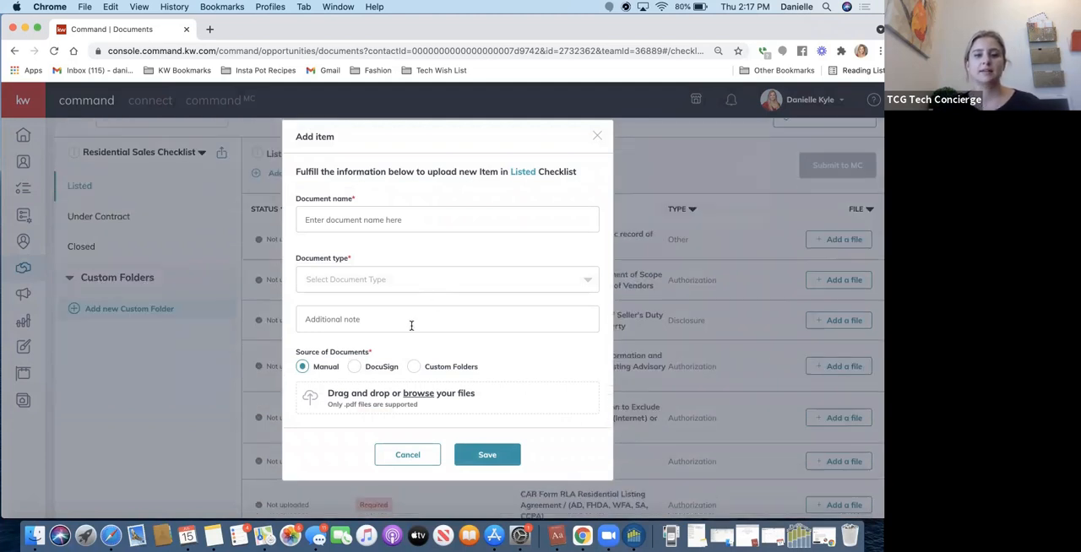
left_click(354, 369)
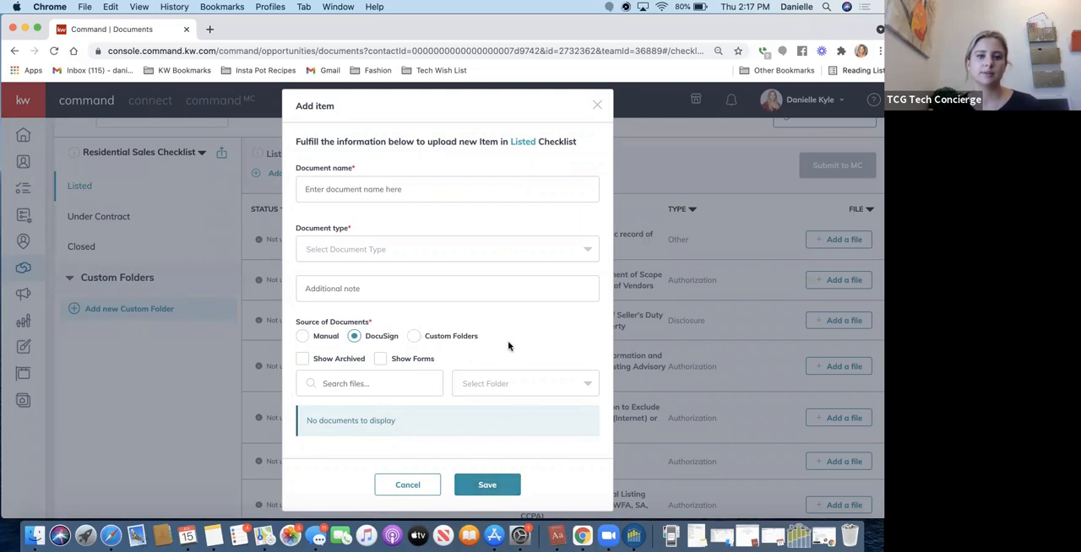
left_click(596, 107)
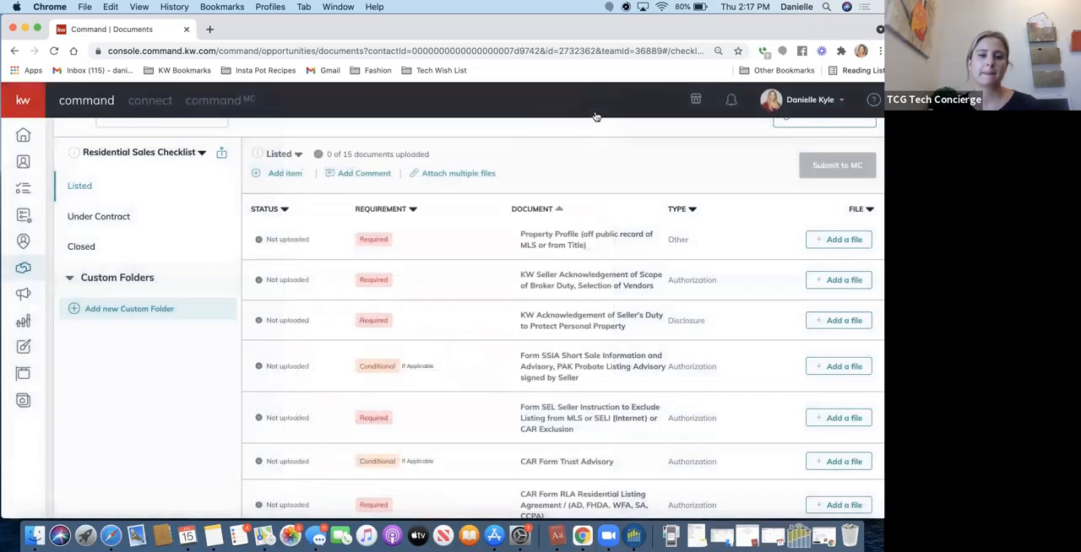
Start a comment on the Listed checklist and mention the second suggested team member in it.
left_click(354, 176)
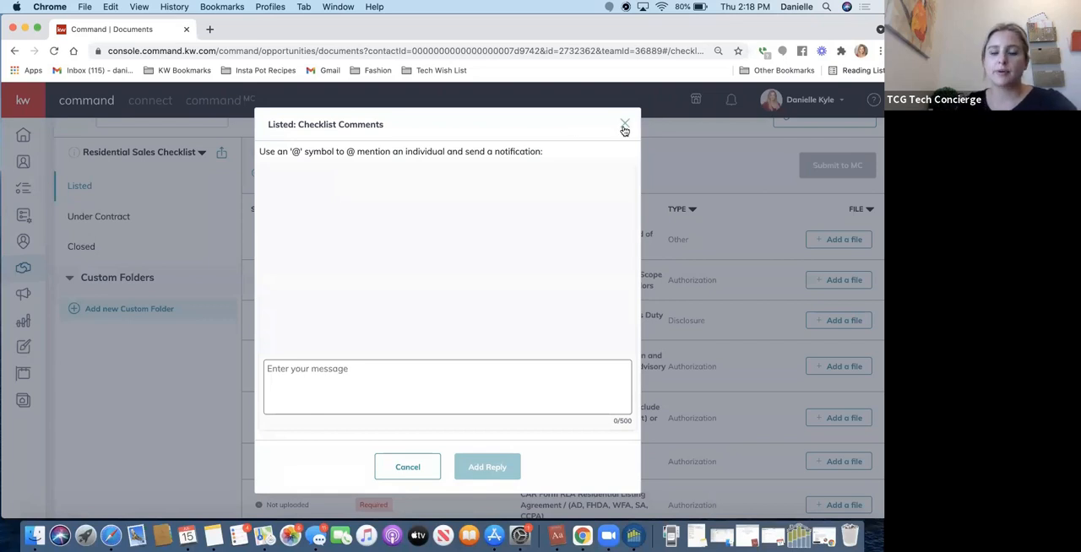
left_click(408, 468)
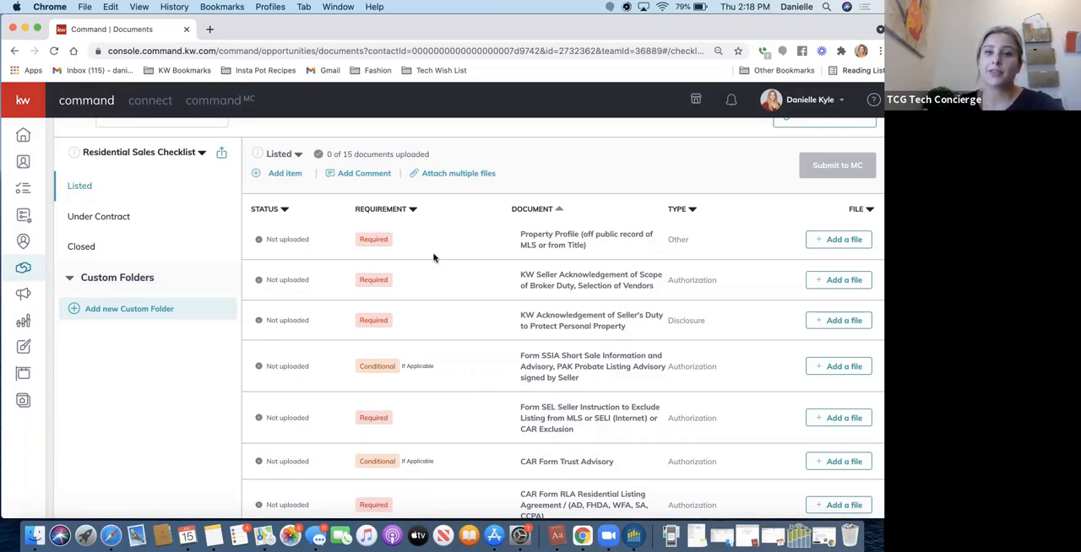
left_click(350, 172)
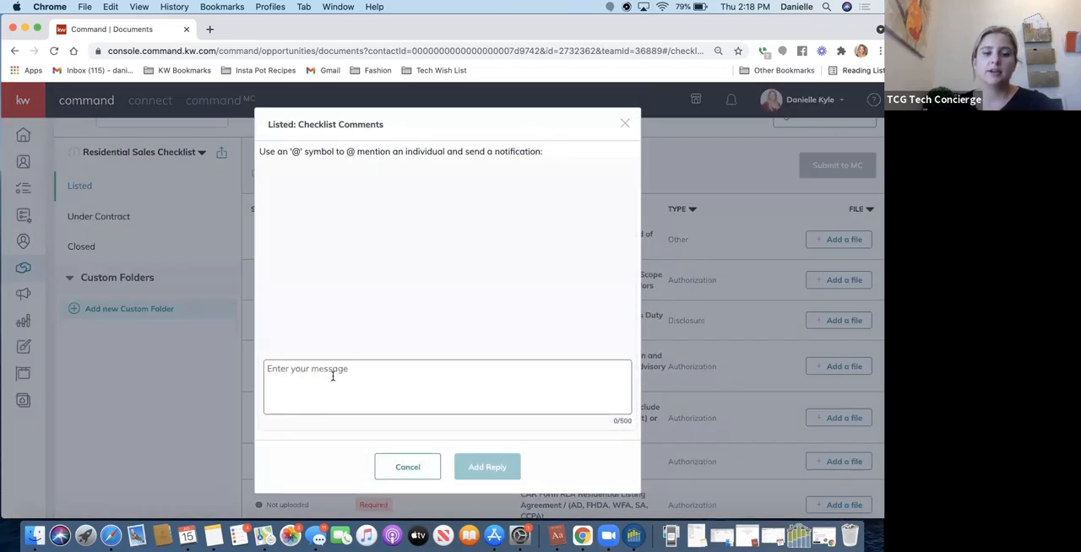
type("@")
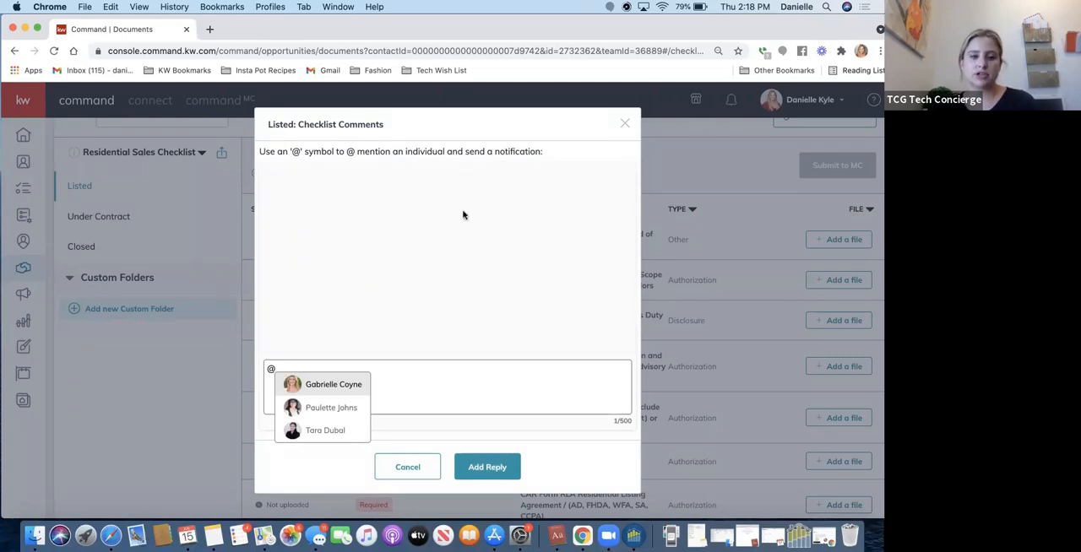
left_click(331, 408)
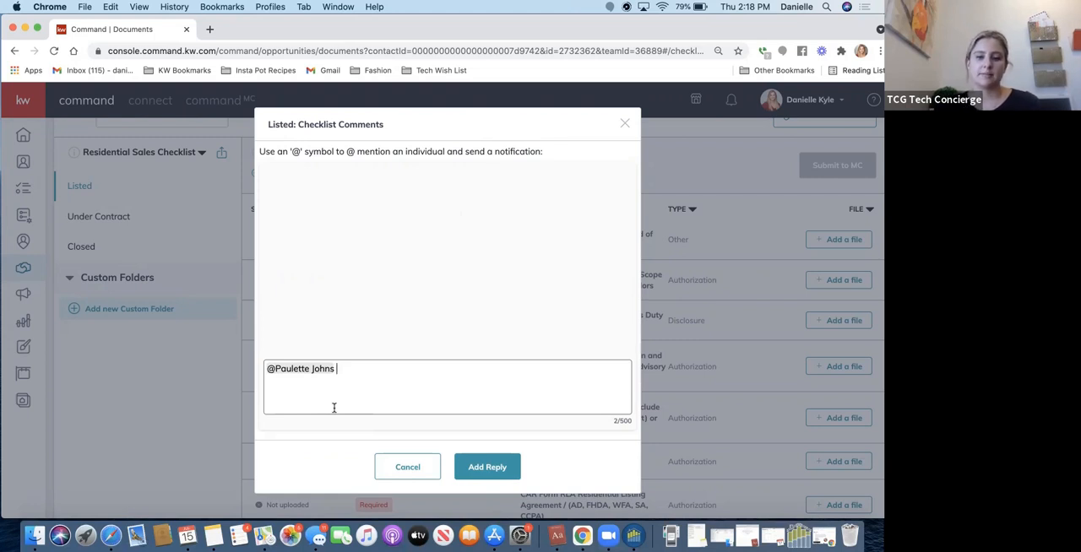
Complete the comment with "The CAR xyz is not required for this transaction because of xyz", post it and close the comments.
type("The CAR")
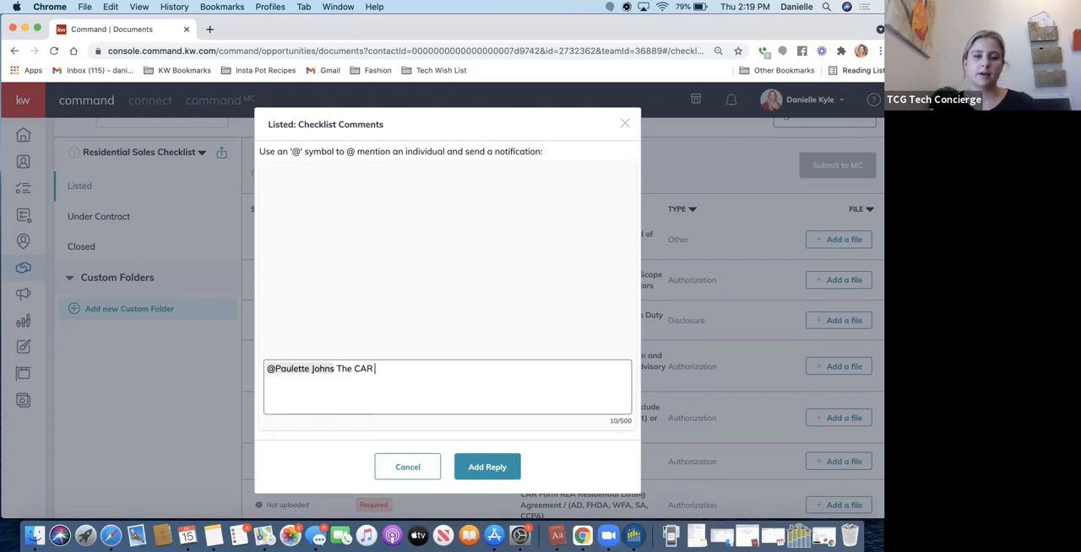
type(" xyz i")
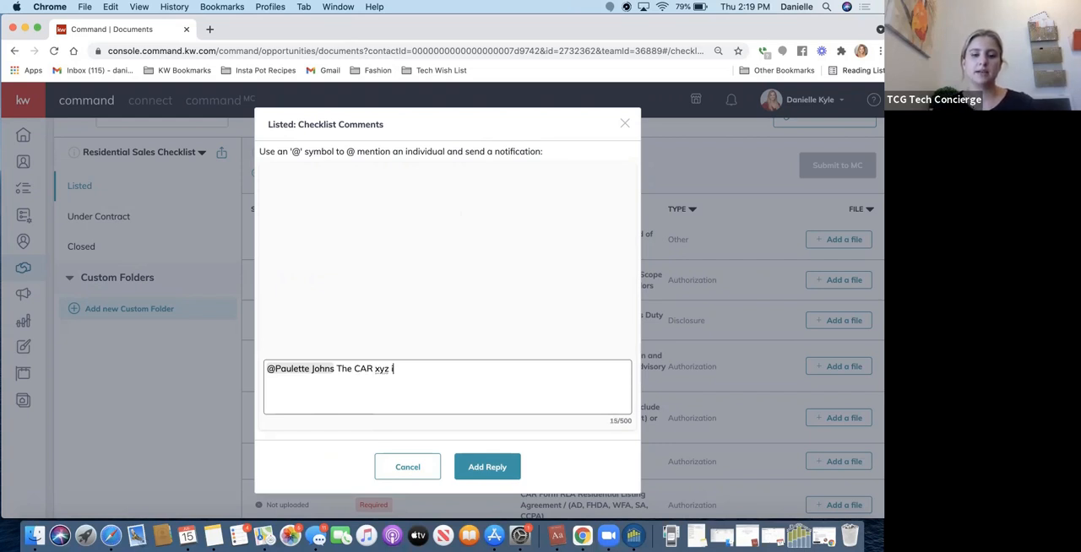
type("s not requir")
key("BackSpace")
key("BackSpace")
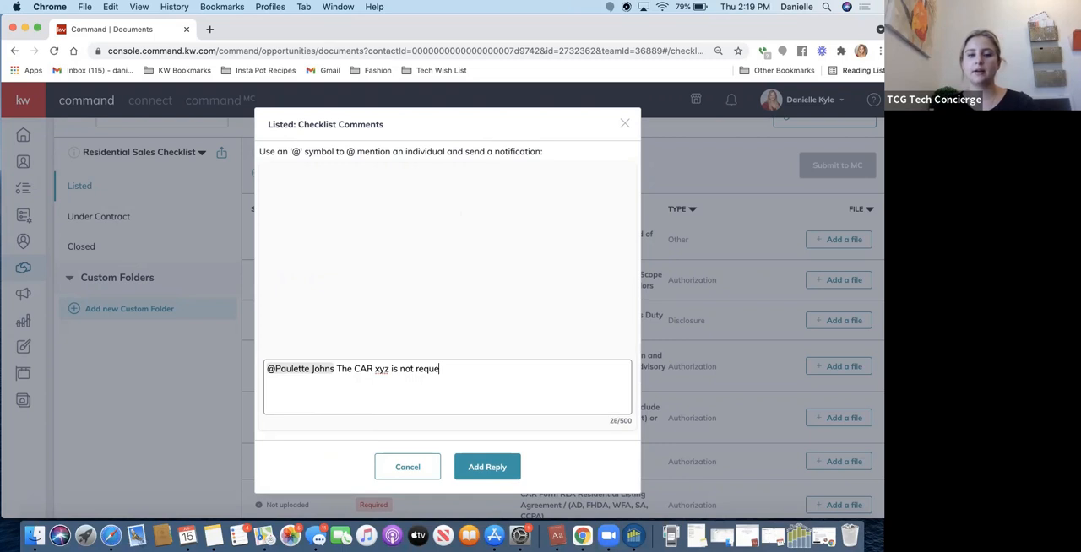
type("ired for")
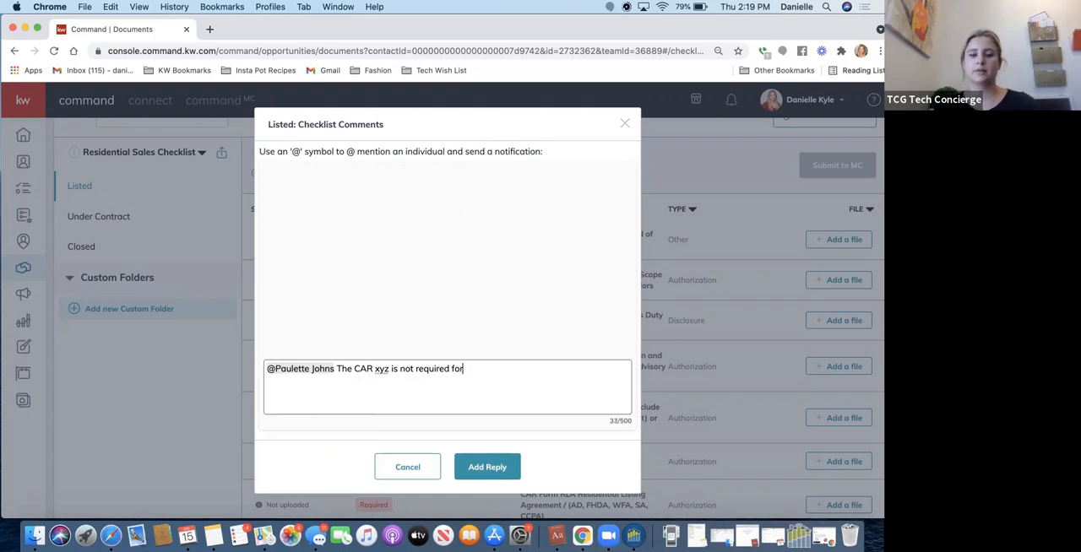
type(" this transaction bec")
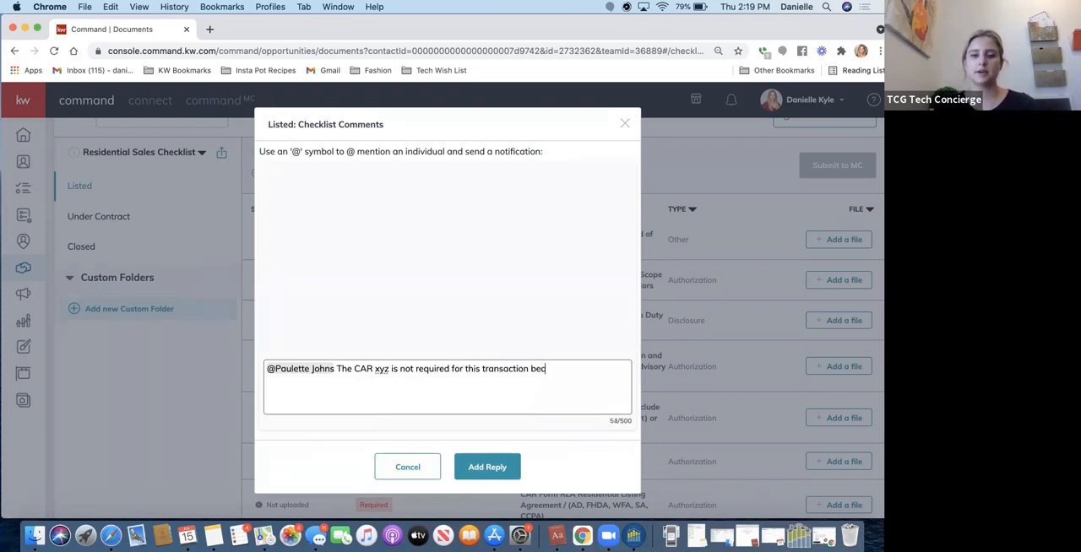
type("ause of xyz")
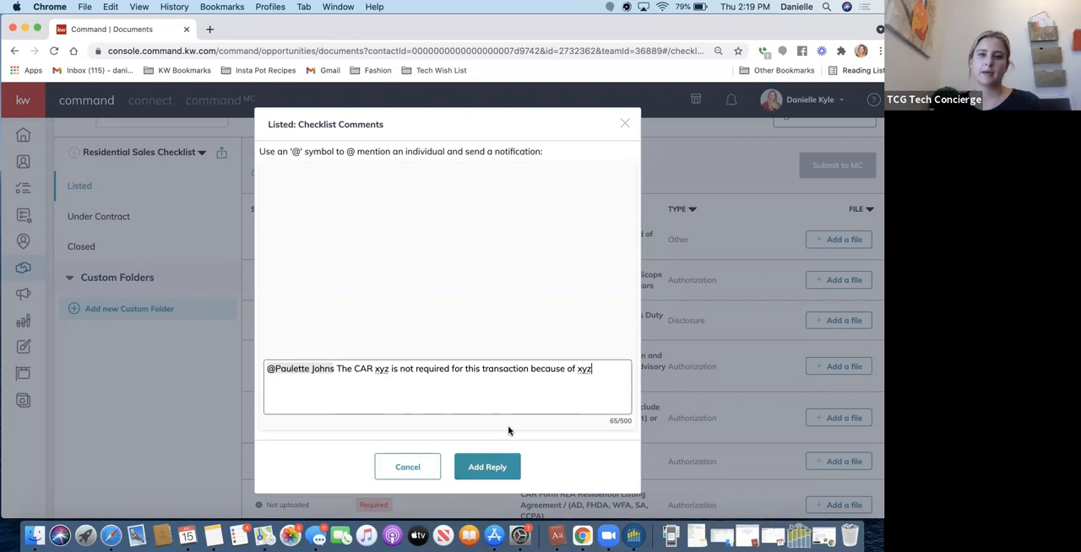
left_click(481, 467)
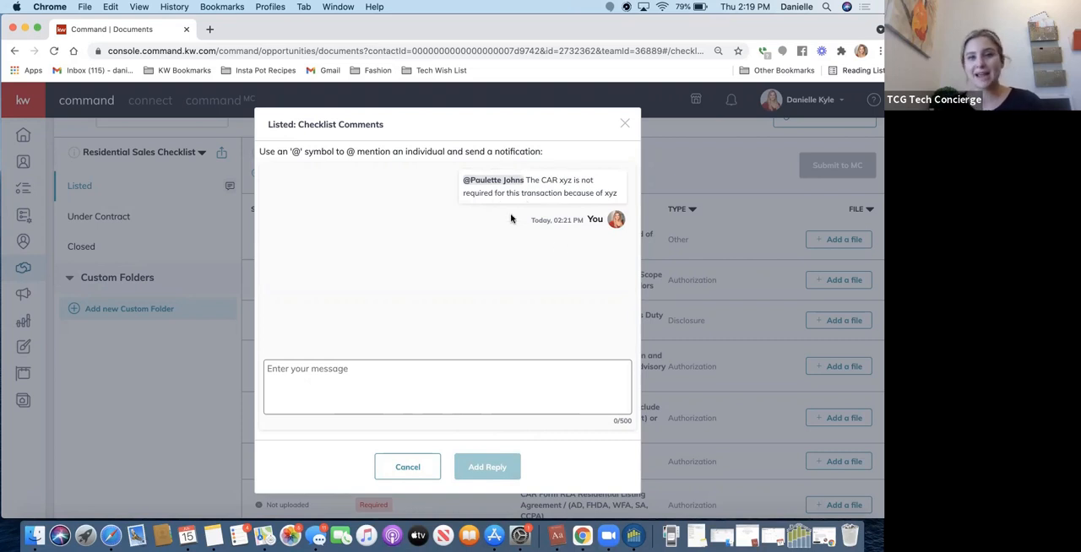
left_click(624, 125)
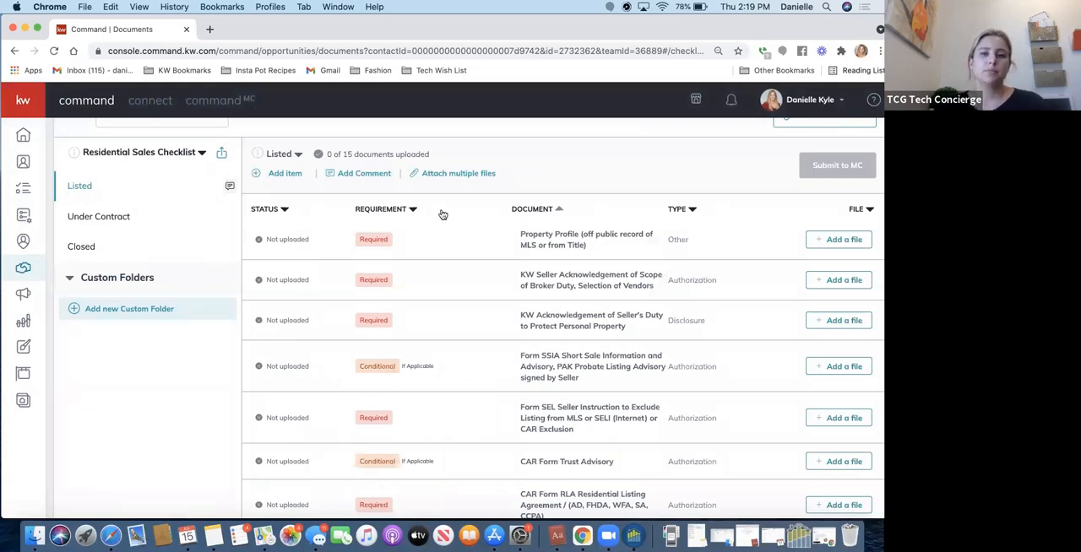
Start attaching multiple files to the Listed checklist and upload justlisted03pc_original.pdf from Downloads for the Property Profile document.
left_click(449, 172)
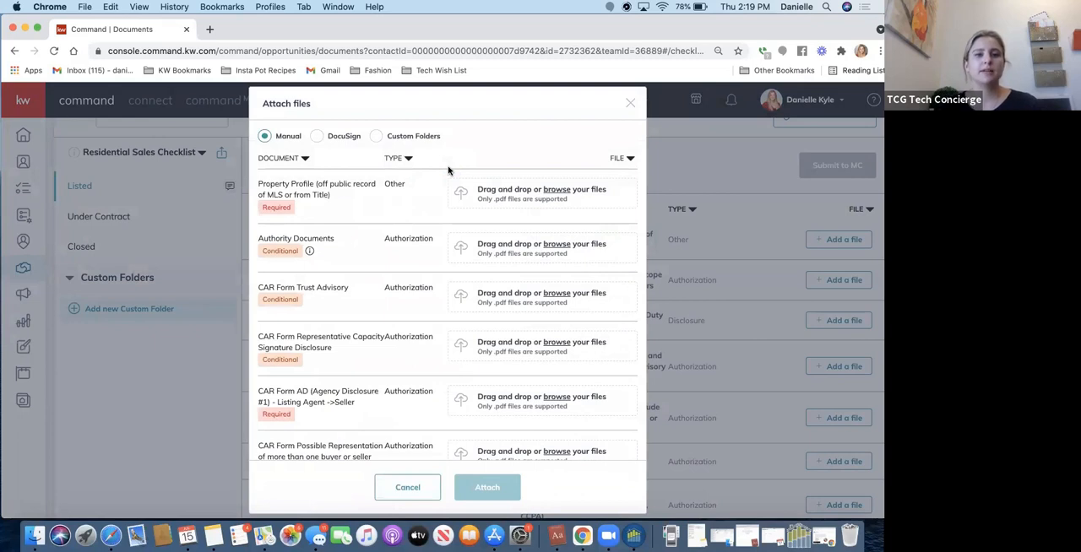
left_click(506, 197)
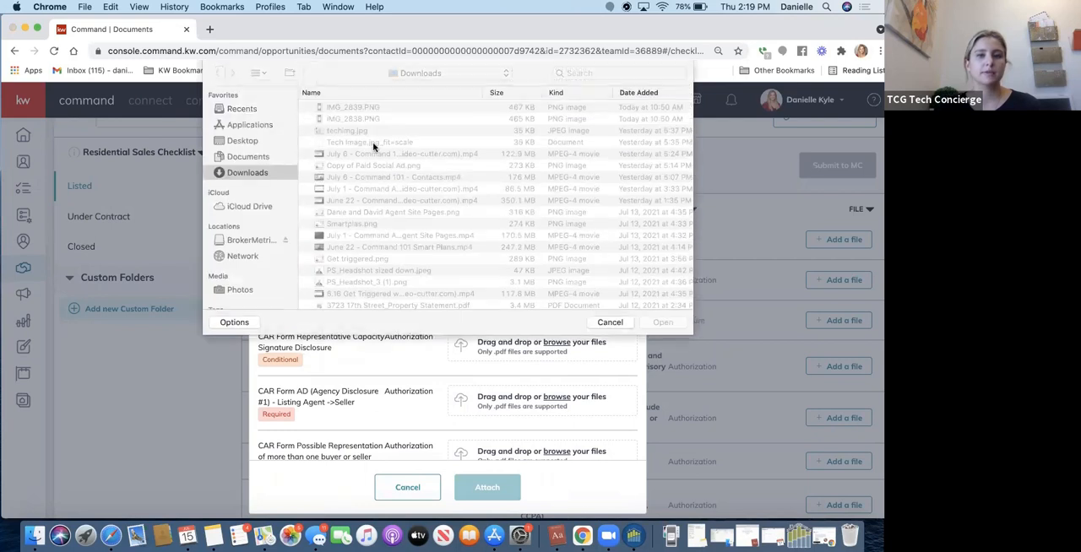
scroll(346, 245, "down", 5)
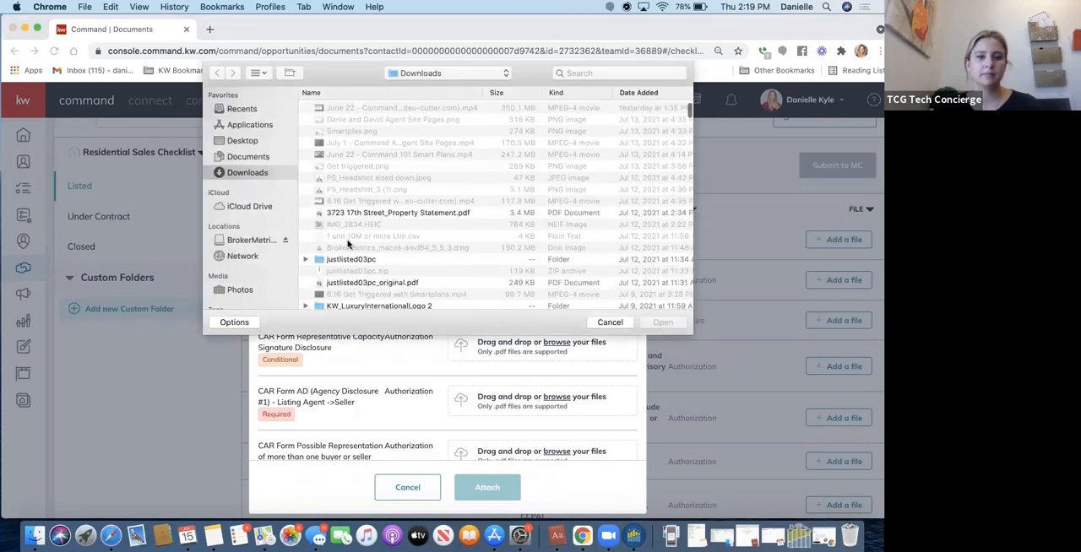
left_click(350, 212)
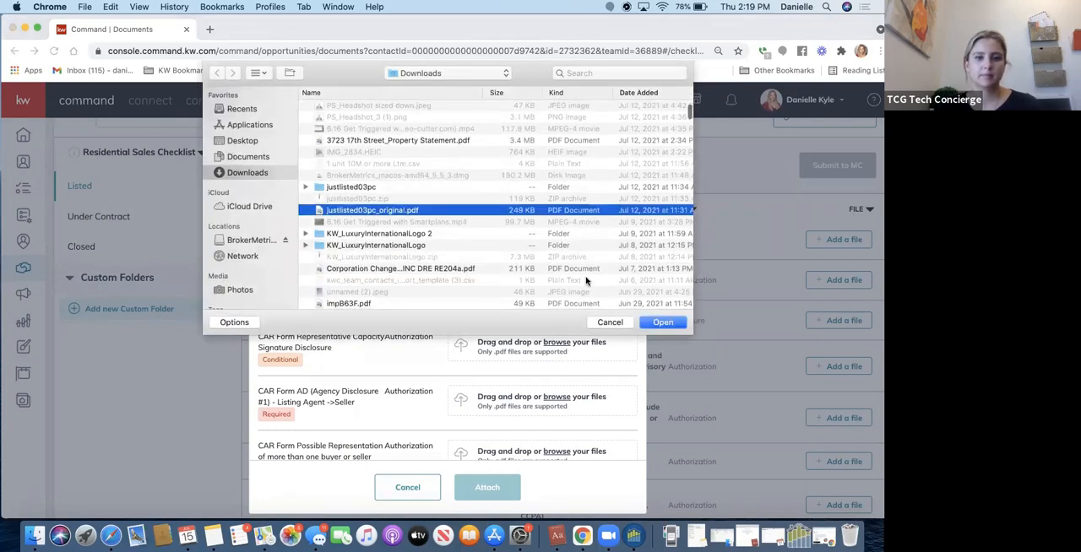
left_click(663, 323)
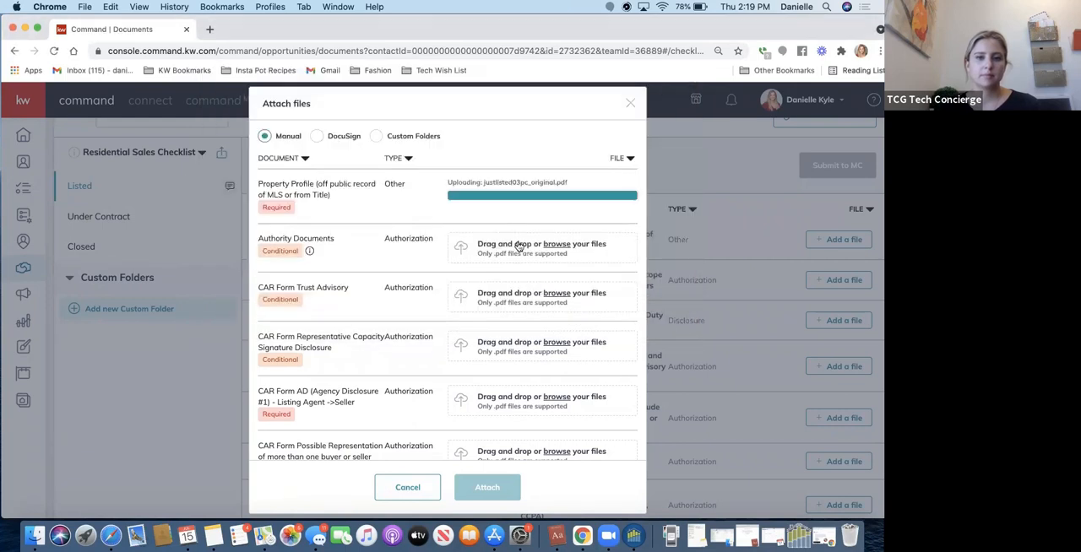
Switch to Finder, look through the Downloads folder for files to attach, and close its window.
left_click(34, 536)
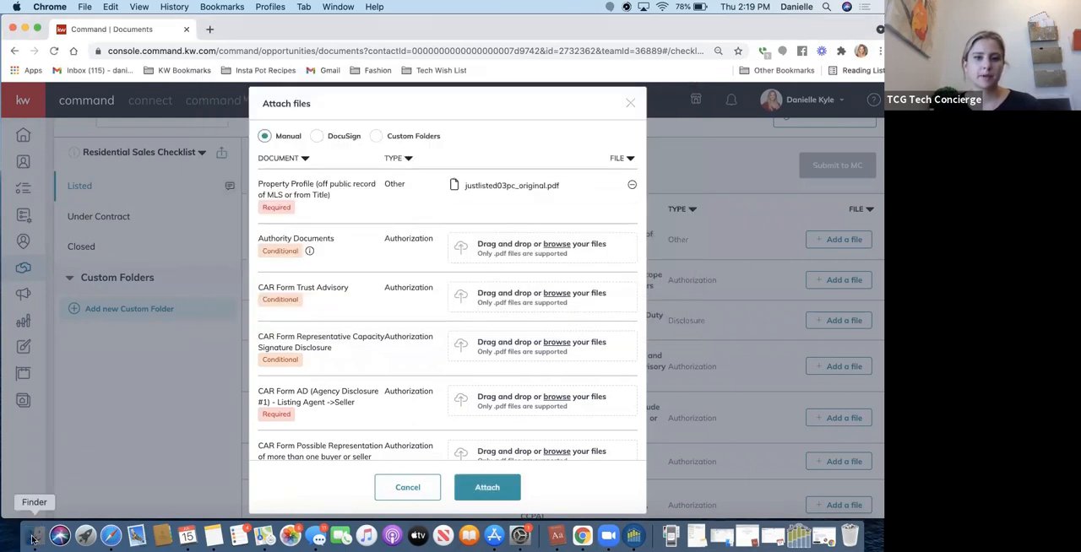
left_click_drag(340, 188, 213, 83)
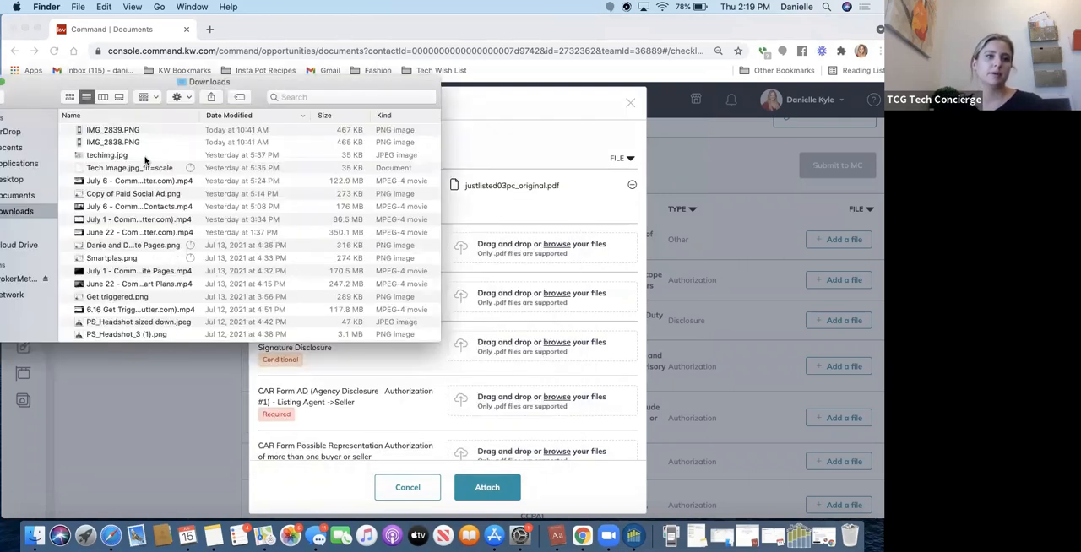
scroll(195, 264, "down", 4)
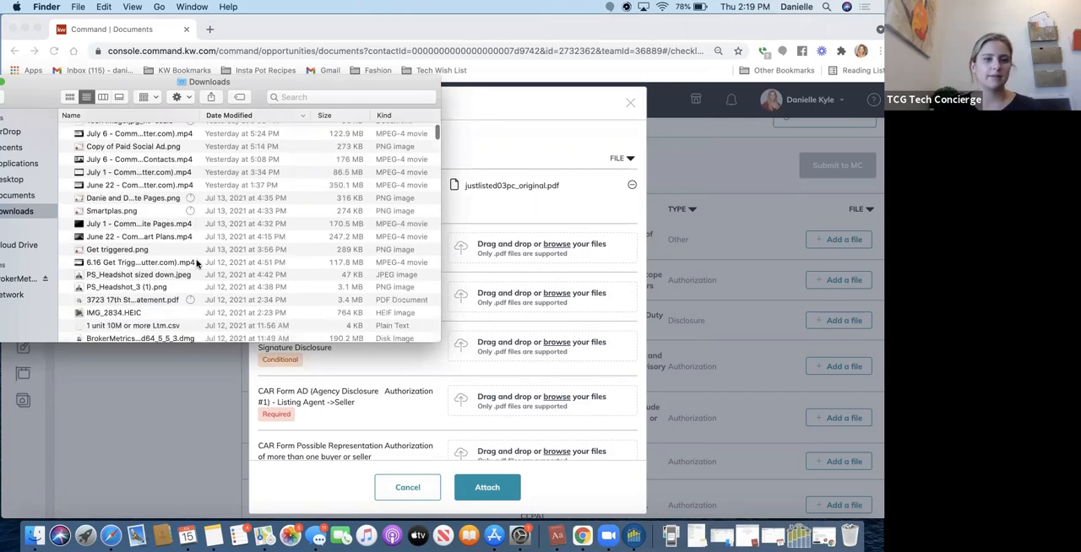
scroll(196, 265, "down", 2)
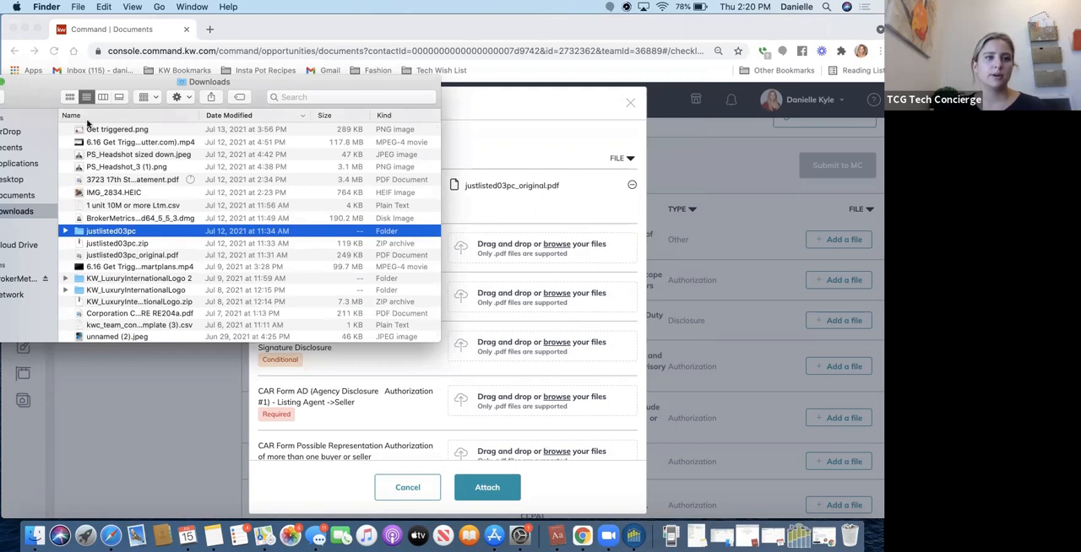
left_click_drag(26, 88, 88, 123)
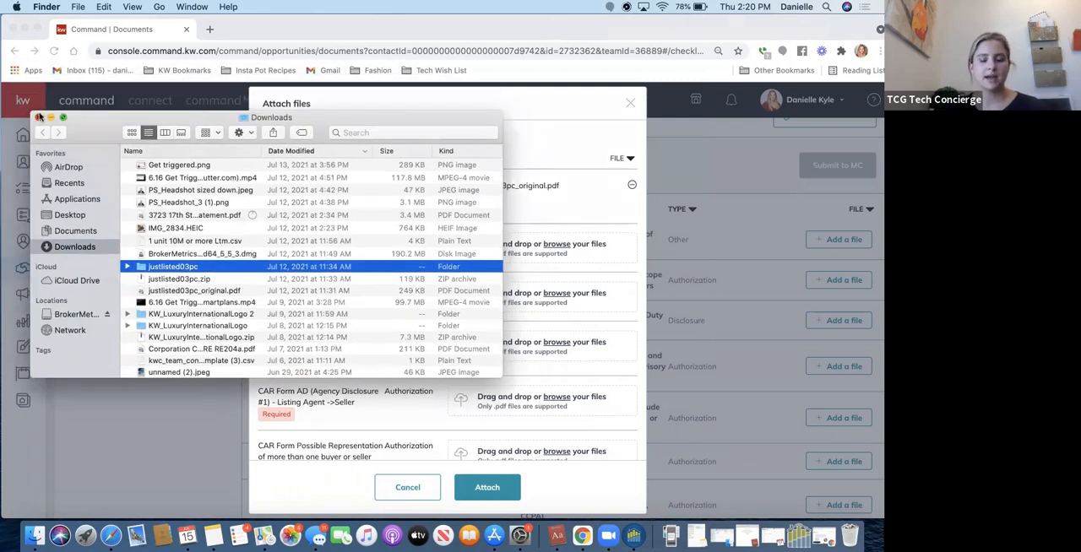
left_click(39, 118)
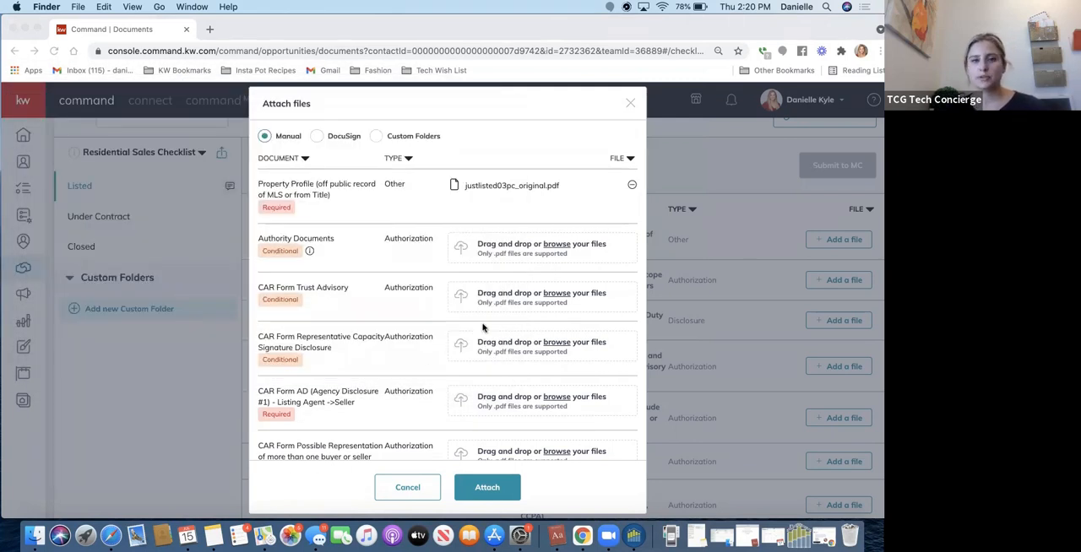
Review the documents available for multiple-file attachment and close the dialog without attaching anything.
scroll(483, 327, "down", 10)
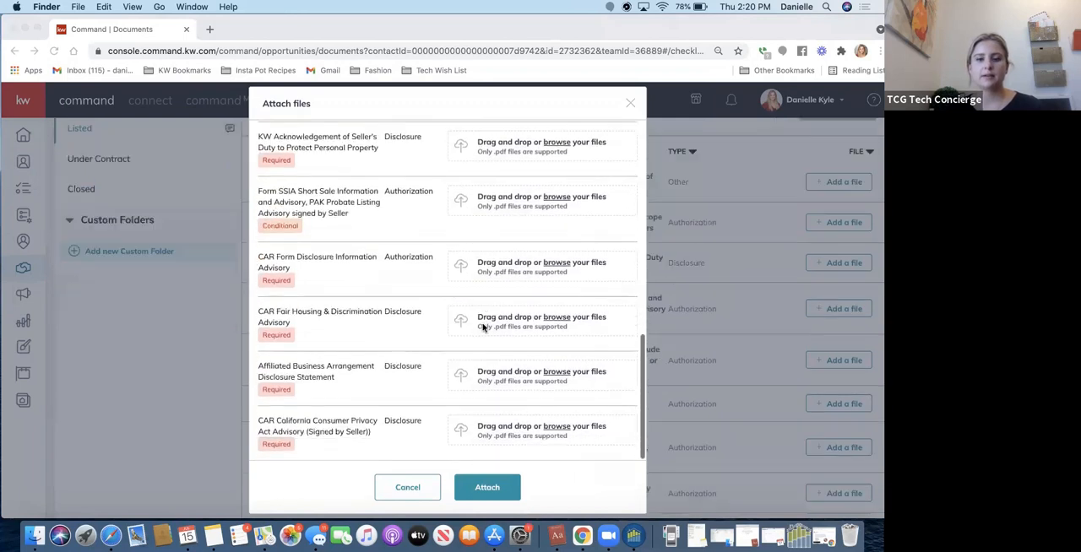
scroll(483, 327, "up", 10)
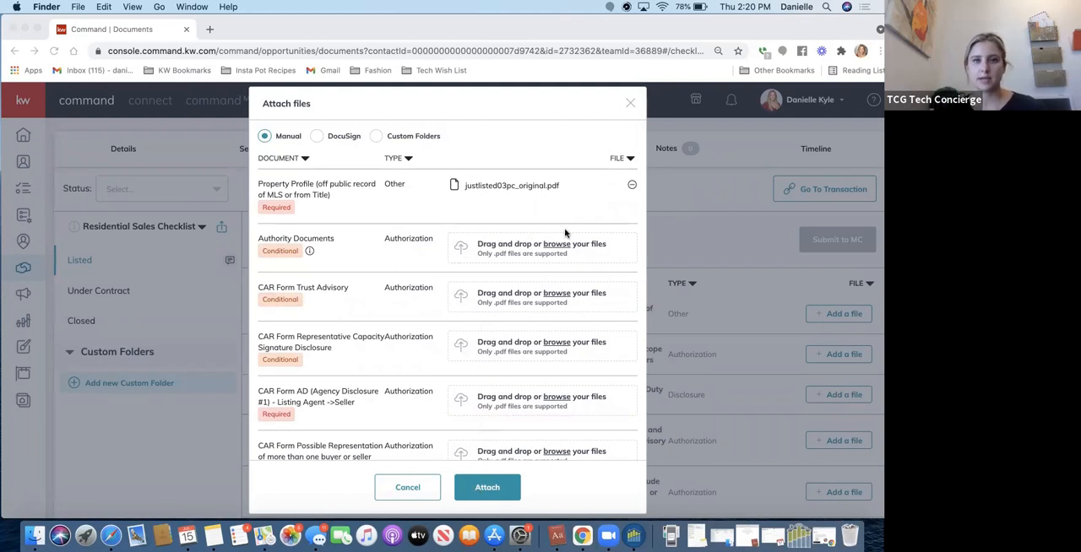
left_click(629, 103)
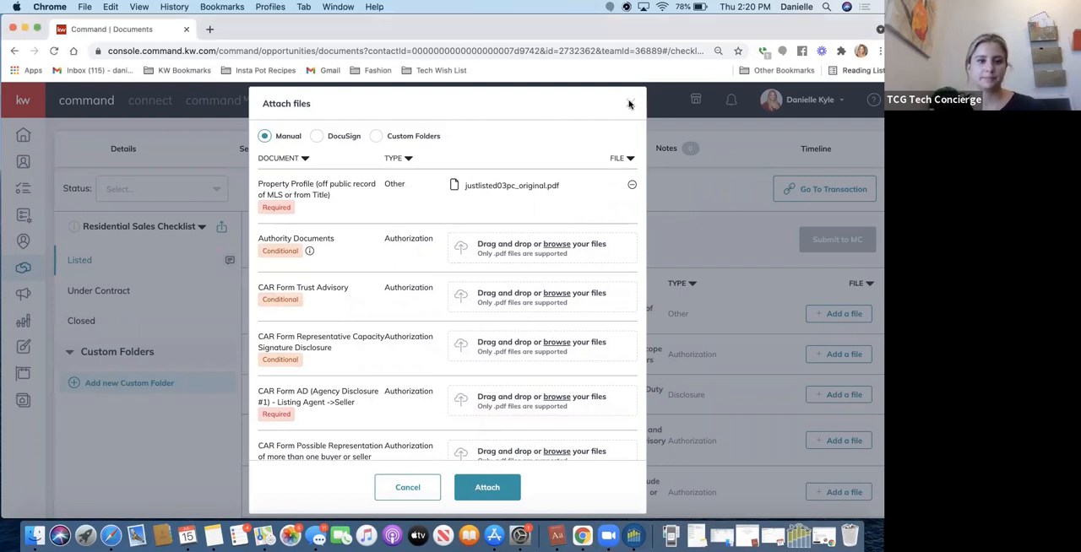
left_click(629, 103)
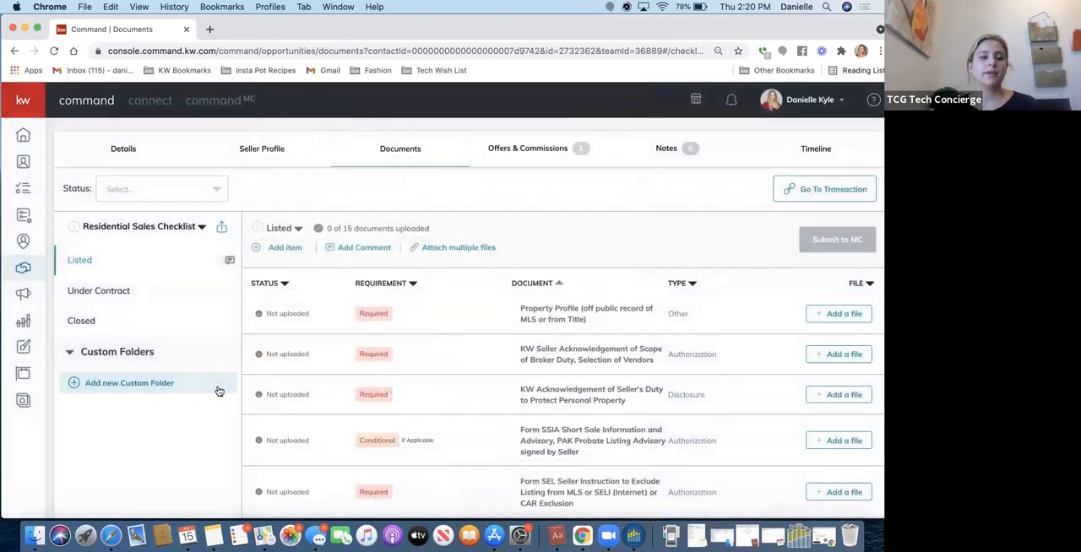
Show the form for creating a new custom folder in the opportunity's documents and close it without creating one.
left_click(112, 385)
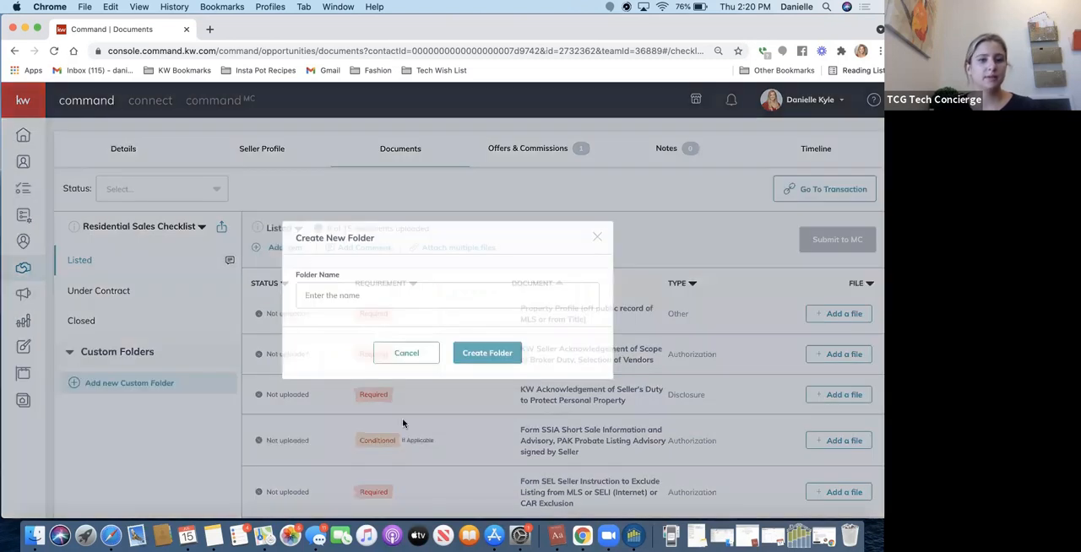
left_click(598, 239)
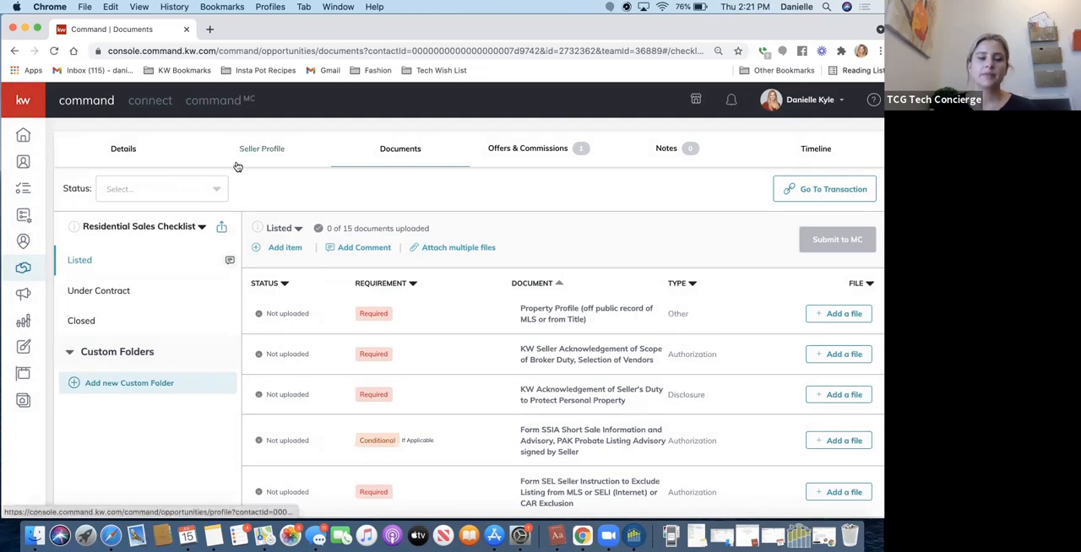
Set the opportunity's description to "There are 3 sellers on the transaction, 3rd Seller is" followed by the third seller's name, and save it.
left_click(123, 149)
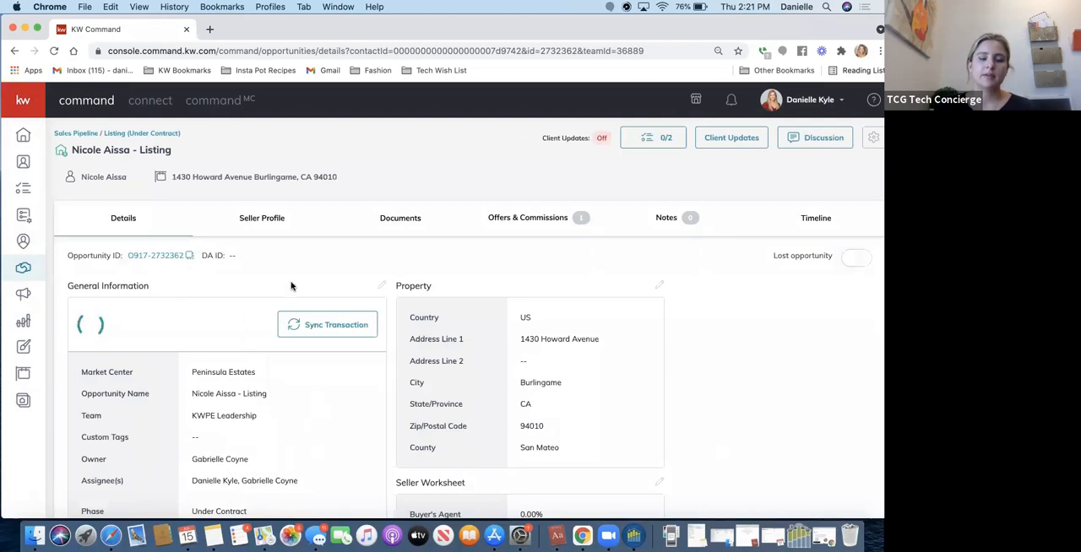
scroll(403, 277, "down", 5)
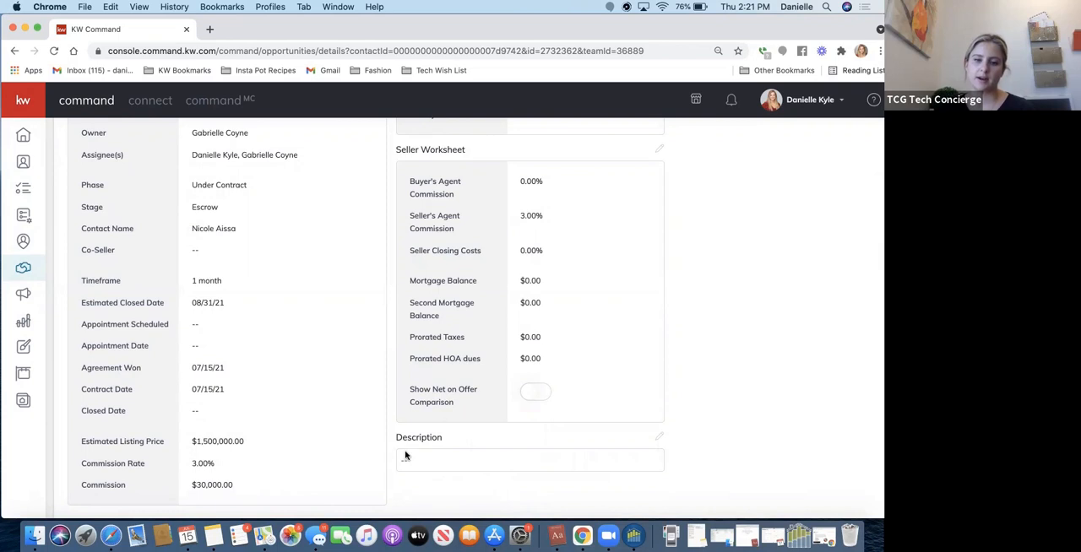
left_click(659, 437)
left_click(431, 286)
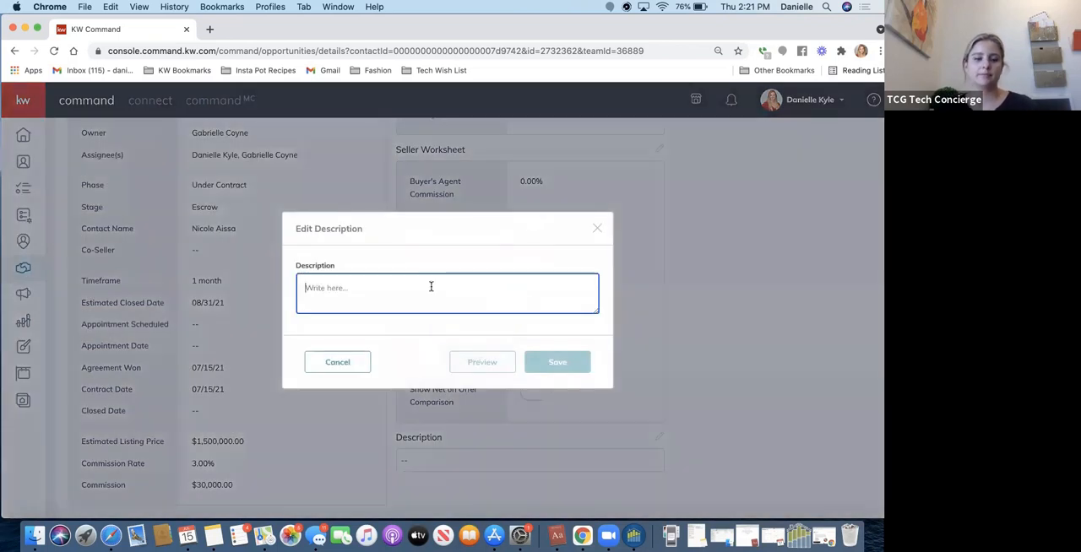
type("There are 3 se")
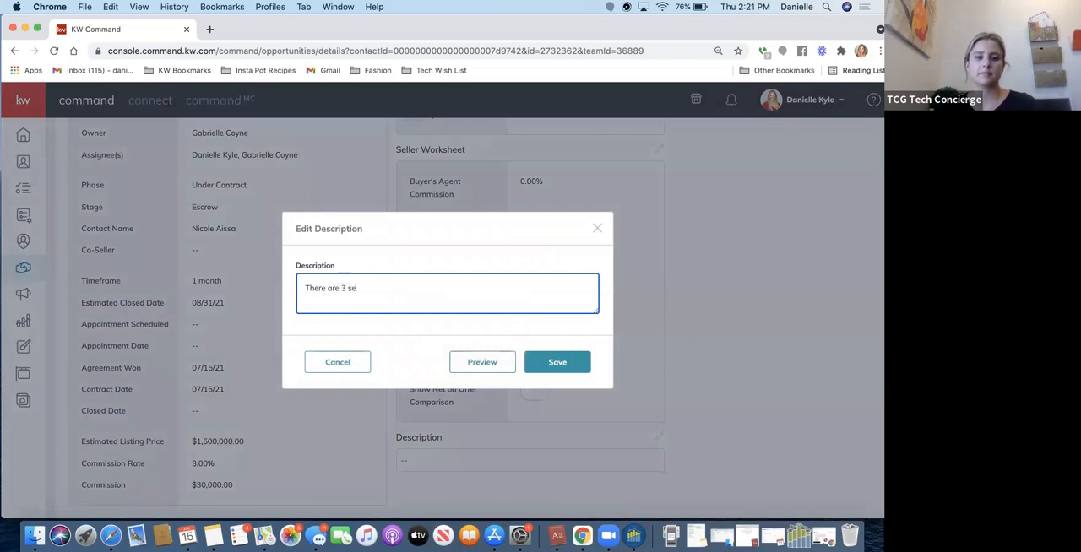
type("llers on the transac")
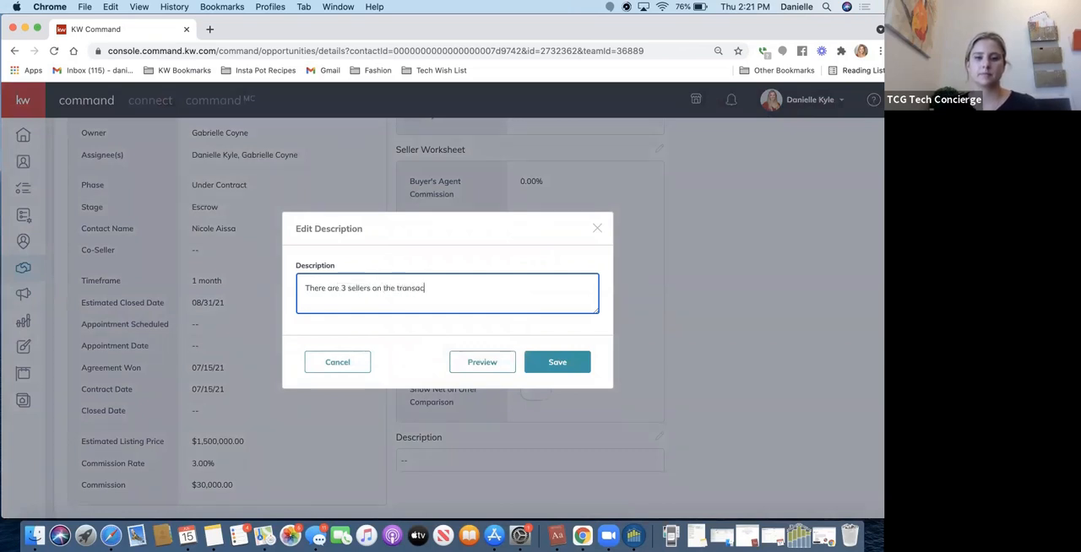
type("tion, 3")
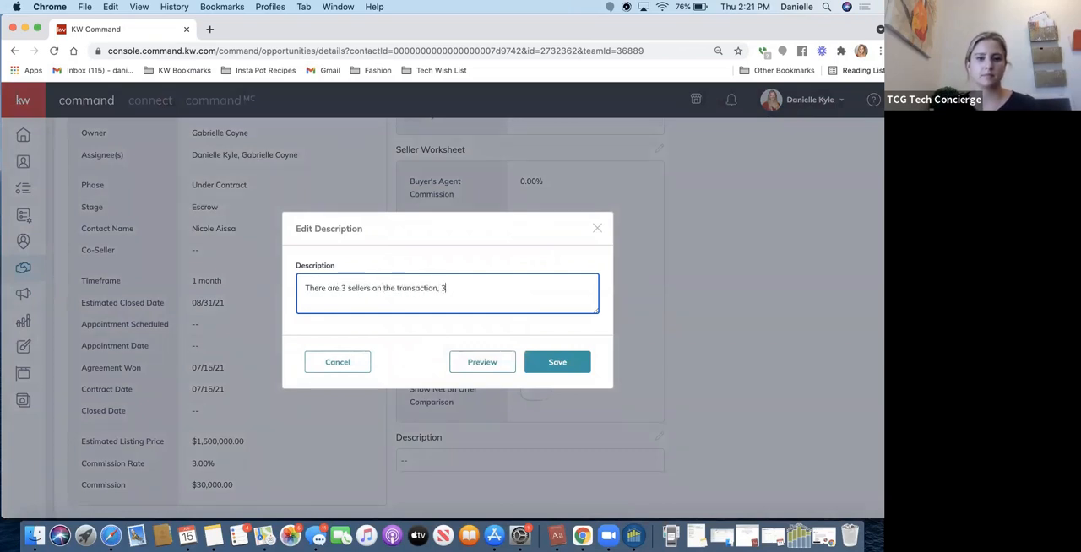
type("rd Seller is JOe")
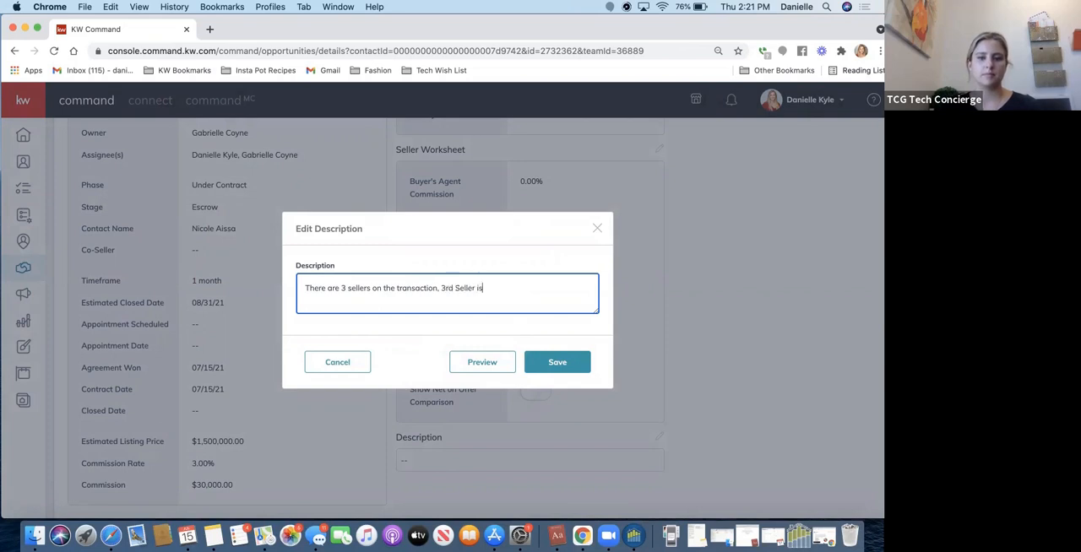
key("BackSpace")
key("BackSpace")
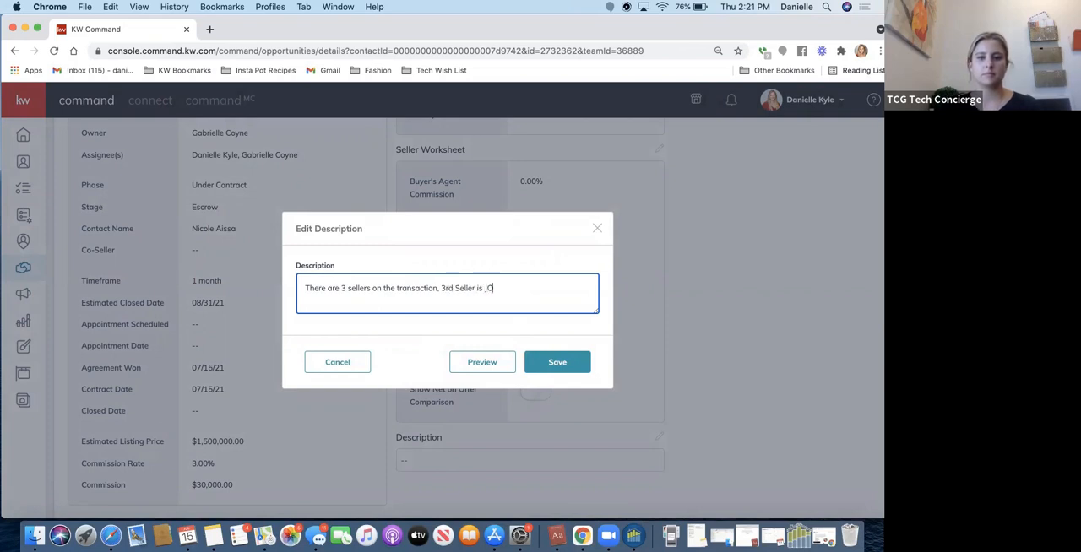
type("oe Dirt")
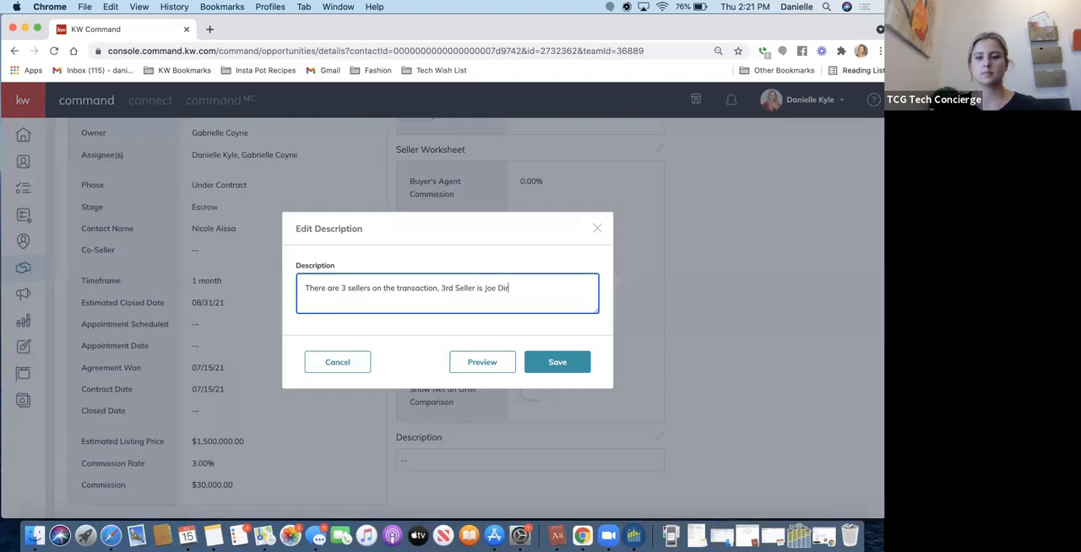
left_click(555, 363)
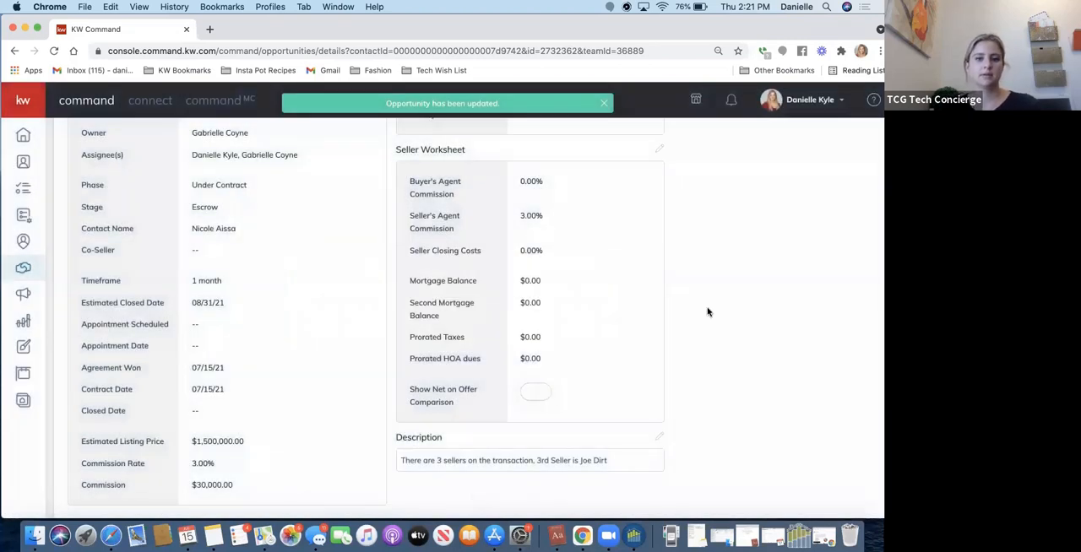
Return to the opportunity's documents and go to its linked transaction in DocuSign Rooms.
scroll(707, 309, "up", 5)
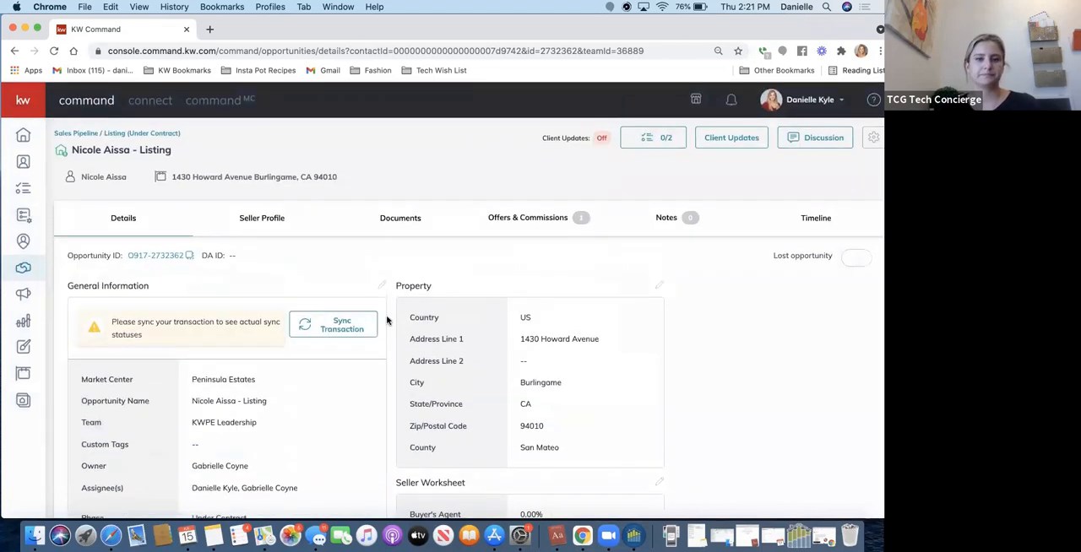
left_click(387, 223)
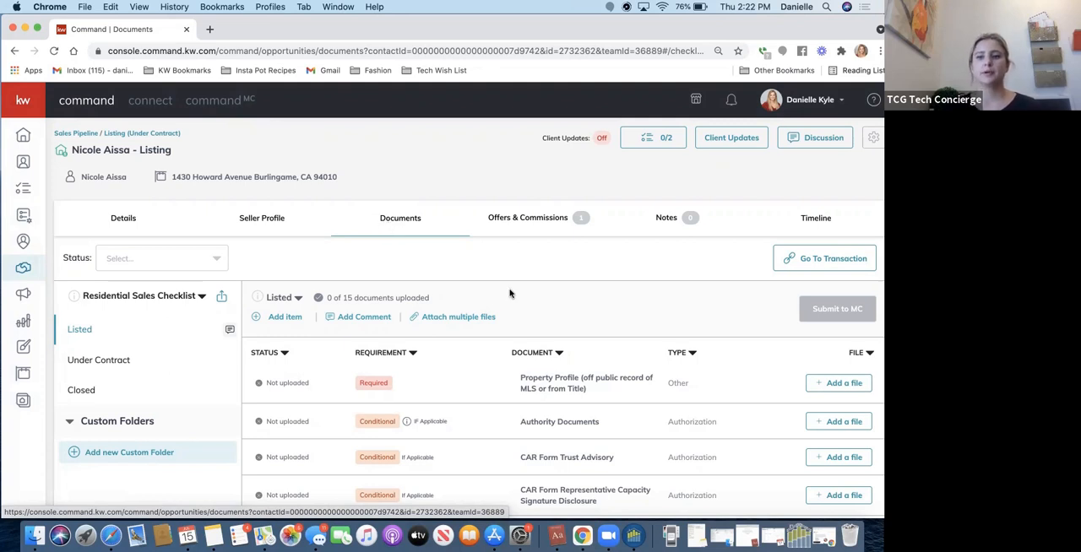
left_click(799, 264)
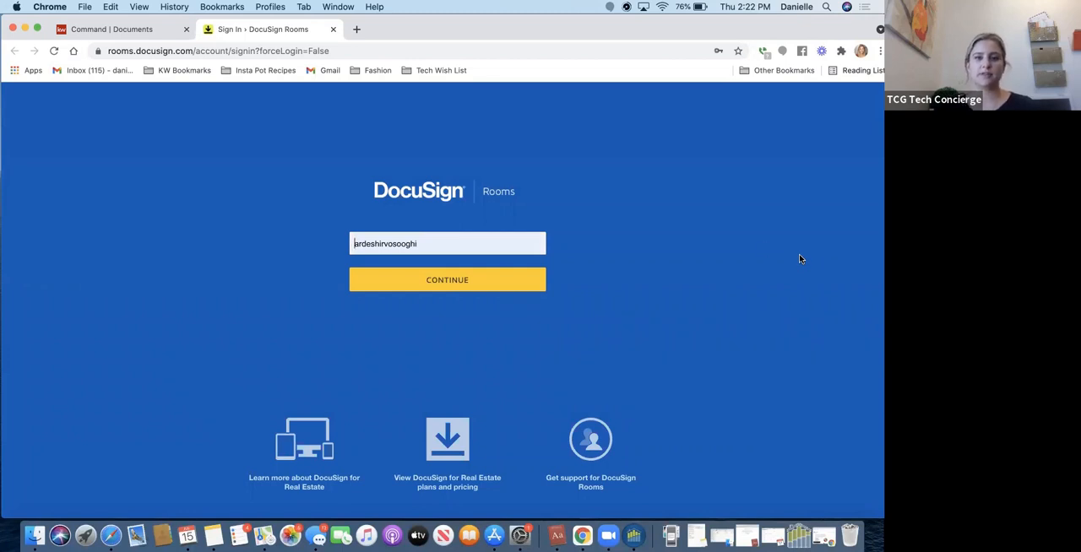
Replace the prefilled DocuSign Rooms username with the saved account e-mail and log in with the saved account password.
double_click(476, 245)
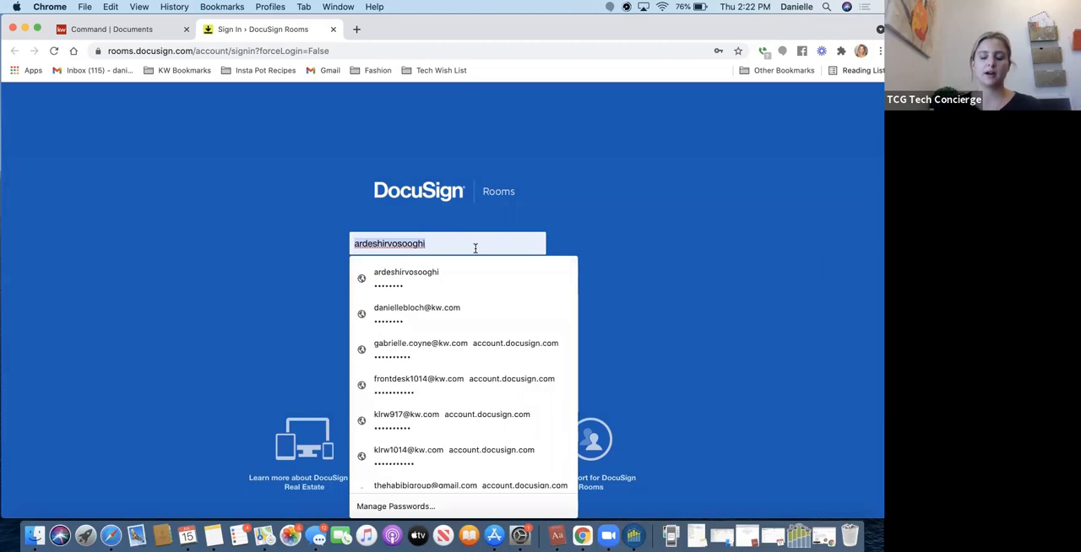
key("BackSpace")
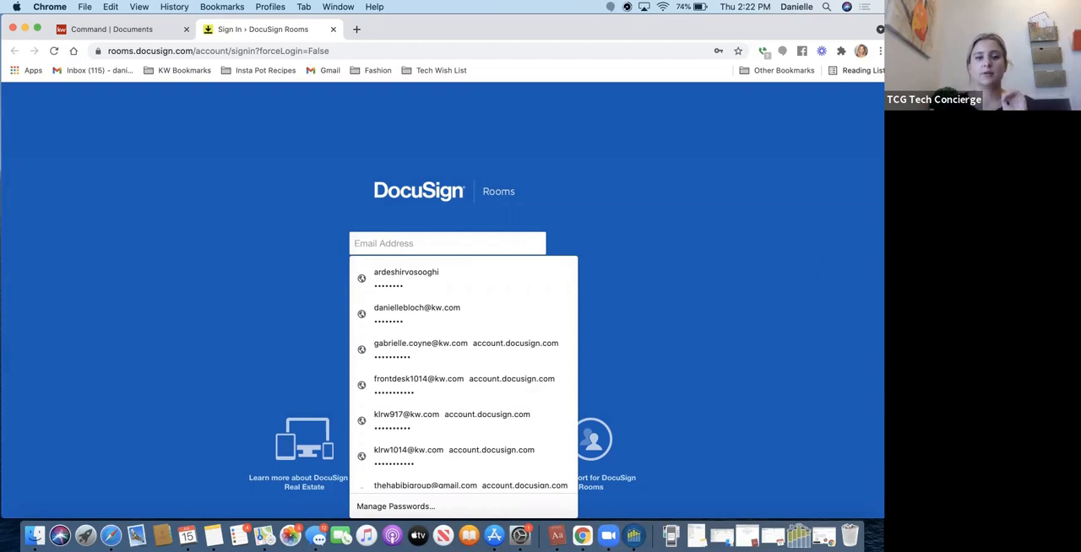
left_click(495, 308)
left_click(462, 285)
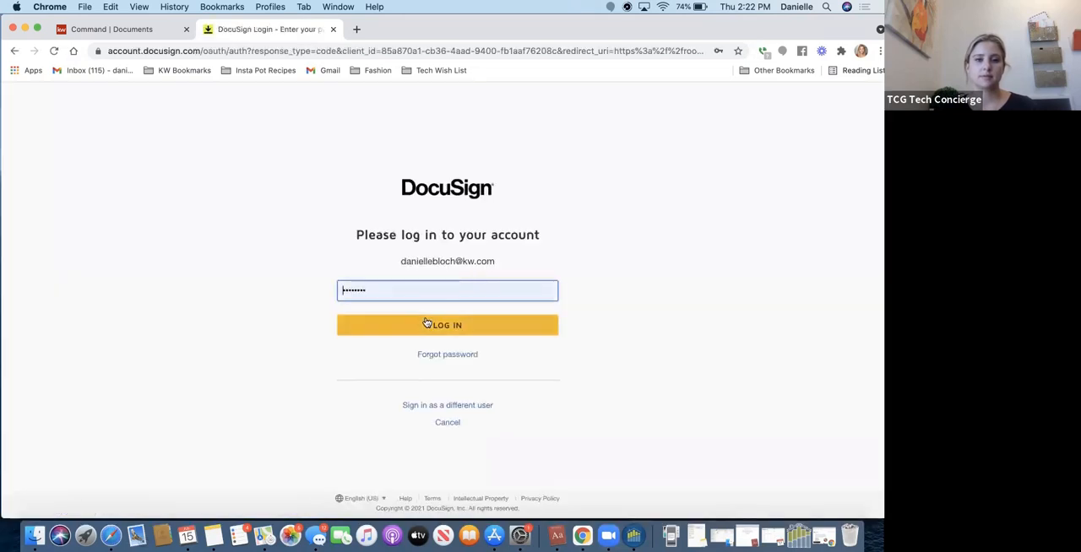
left_click(426, 324)
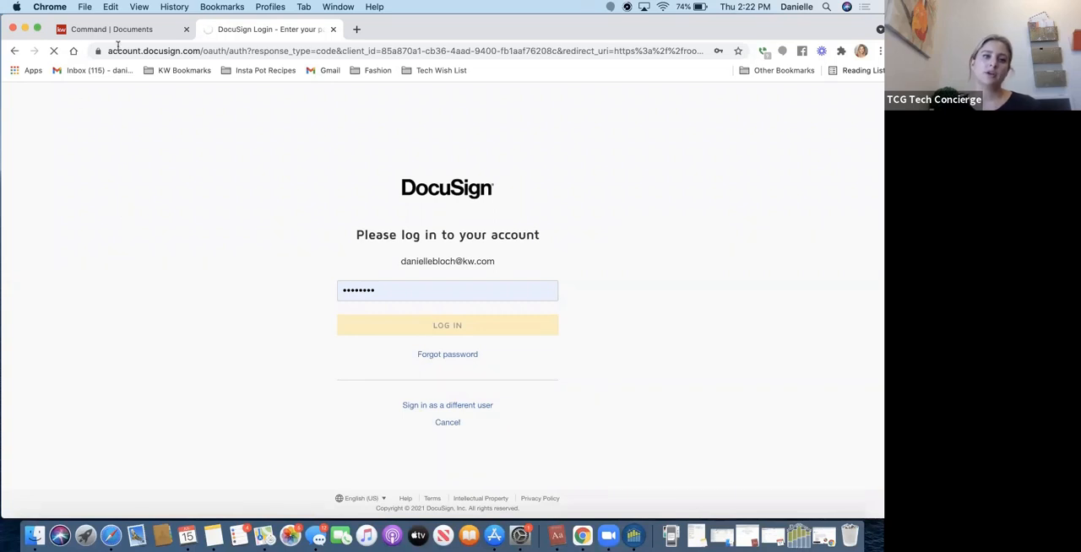
Open rooms.docusign.com in a new browser tab from Command, and switch back to the listing's DocuSign room documents.
left_click(133, 31)
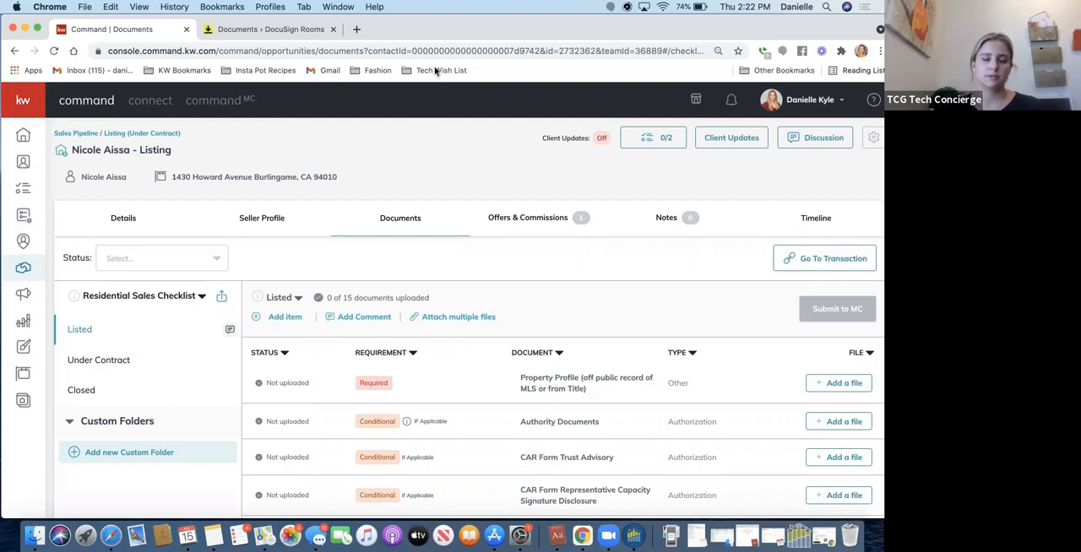
left_click(354, 31)
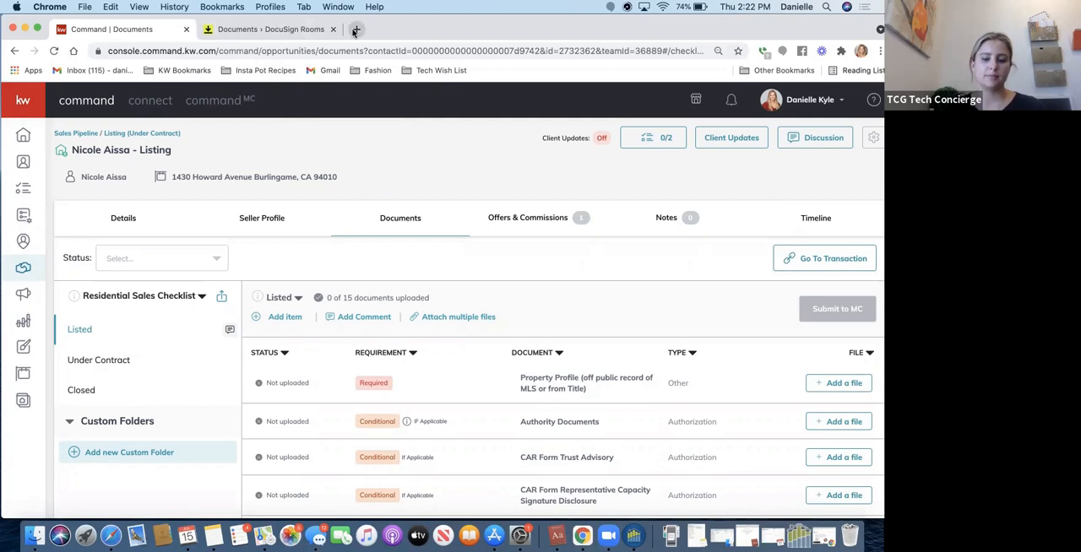
type("rooms.docusign.com")
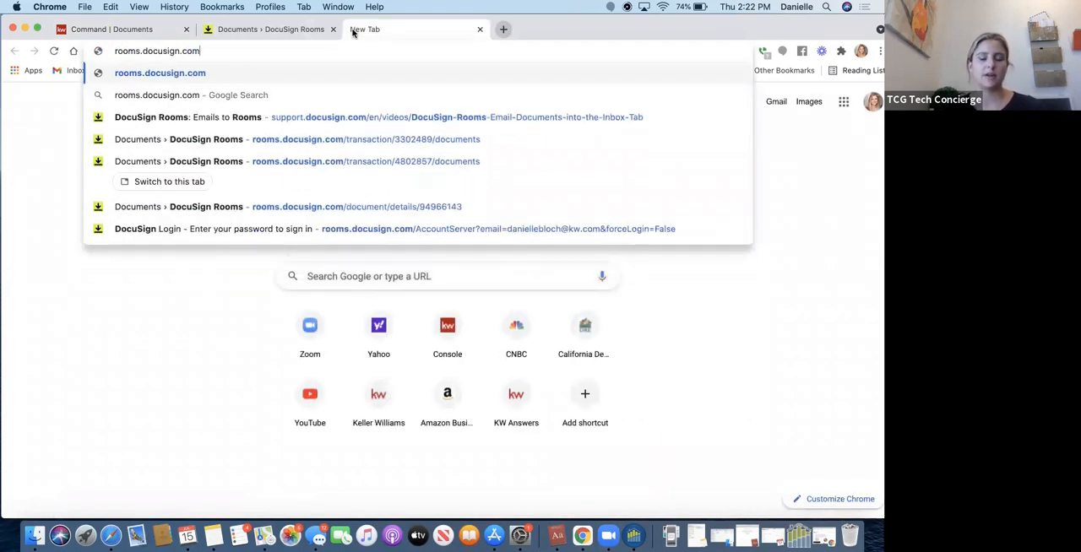
key("Return")
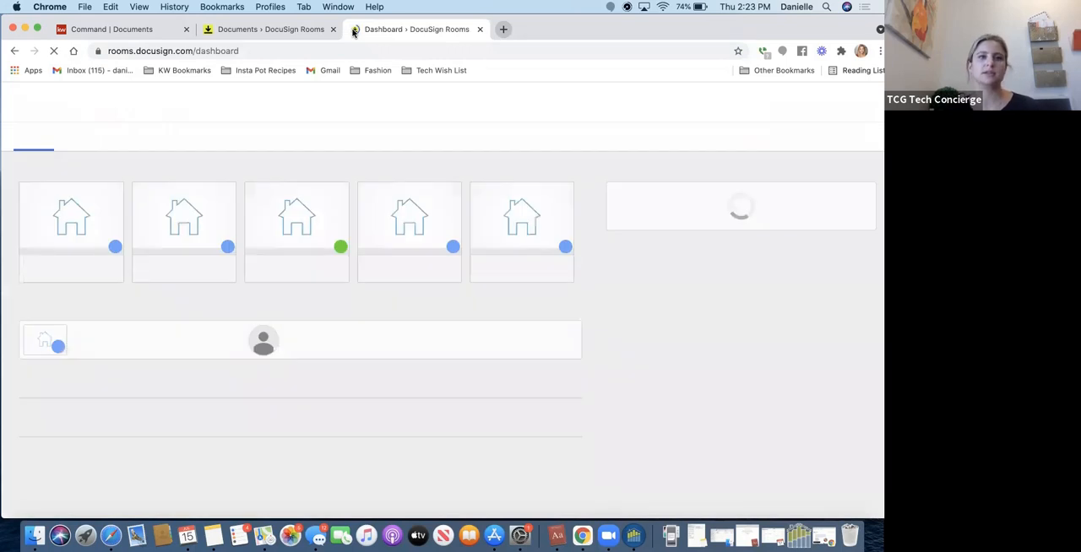
left_click(258, 29)
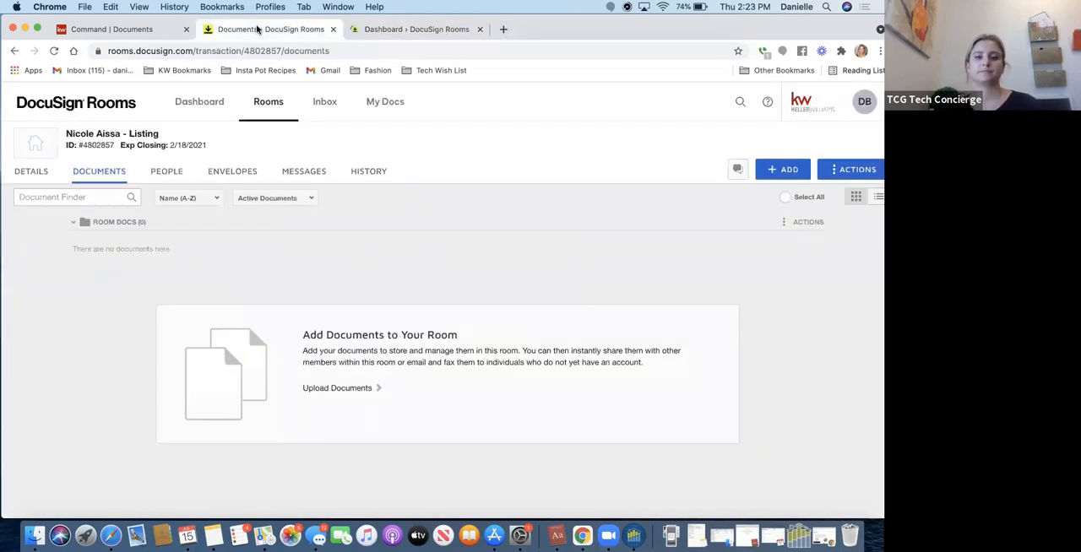
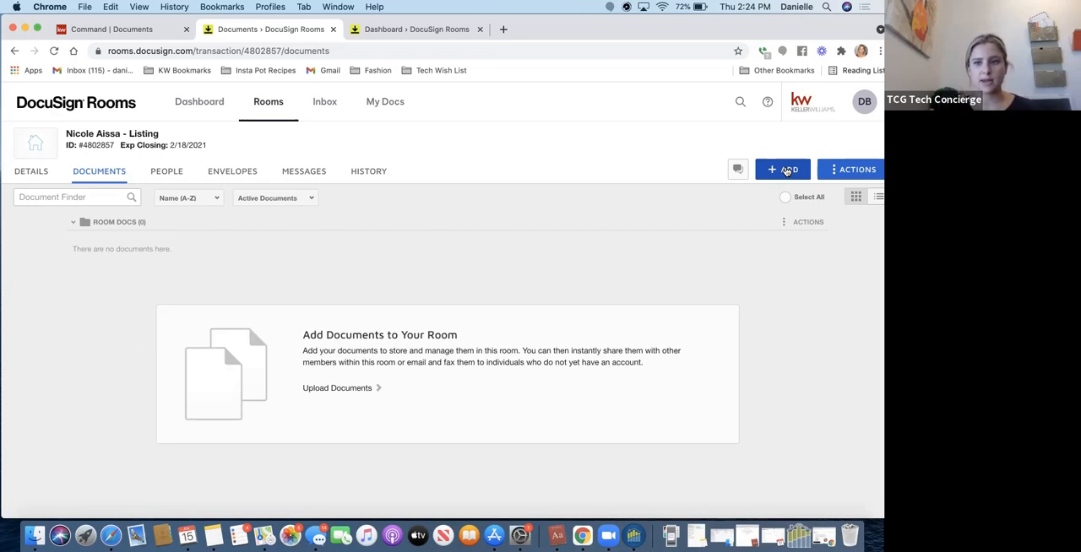
Examine the zipForm account linking form offered for adding documents, cancel it, and view the room's details.
left_click(787, 171)
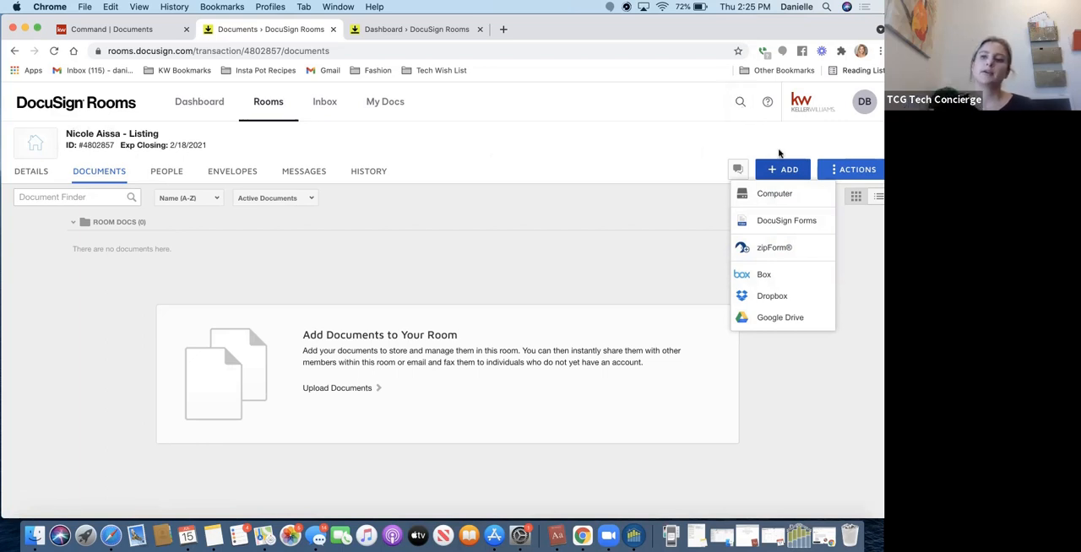
left_click(762, 252)
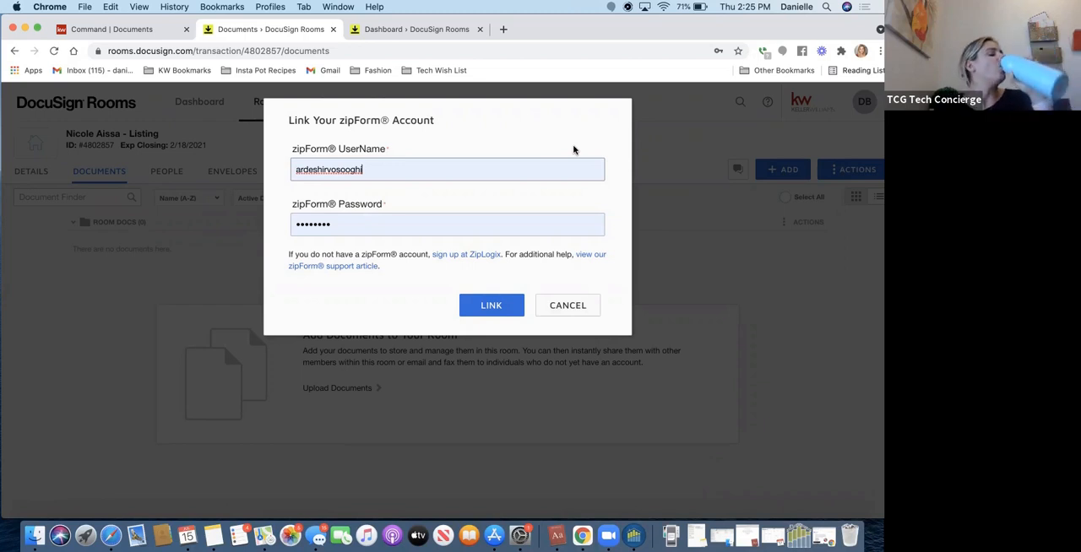
left_click(578, 306)
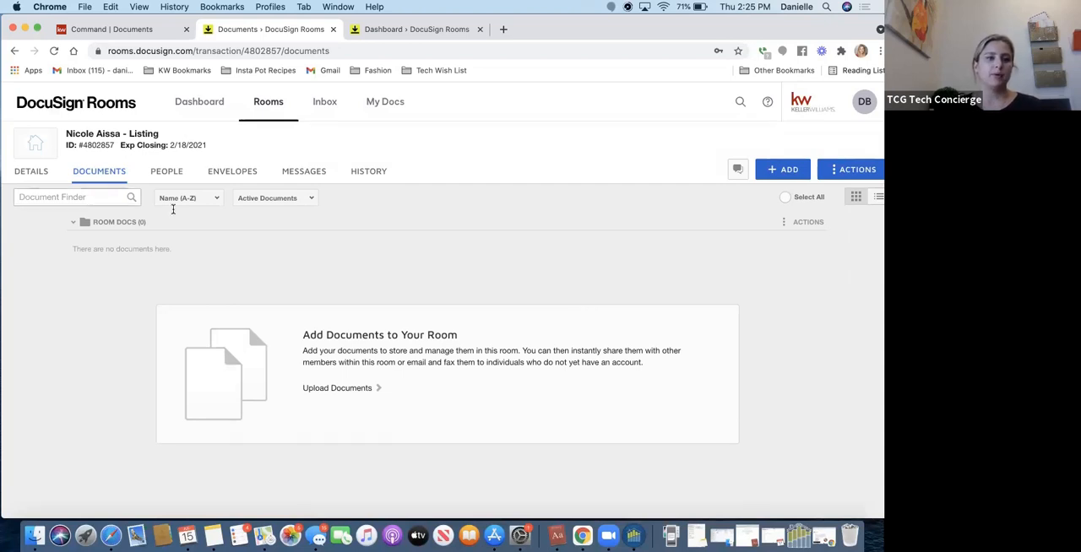
left_click(32, 173)
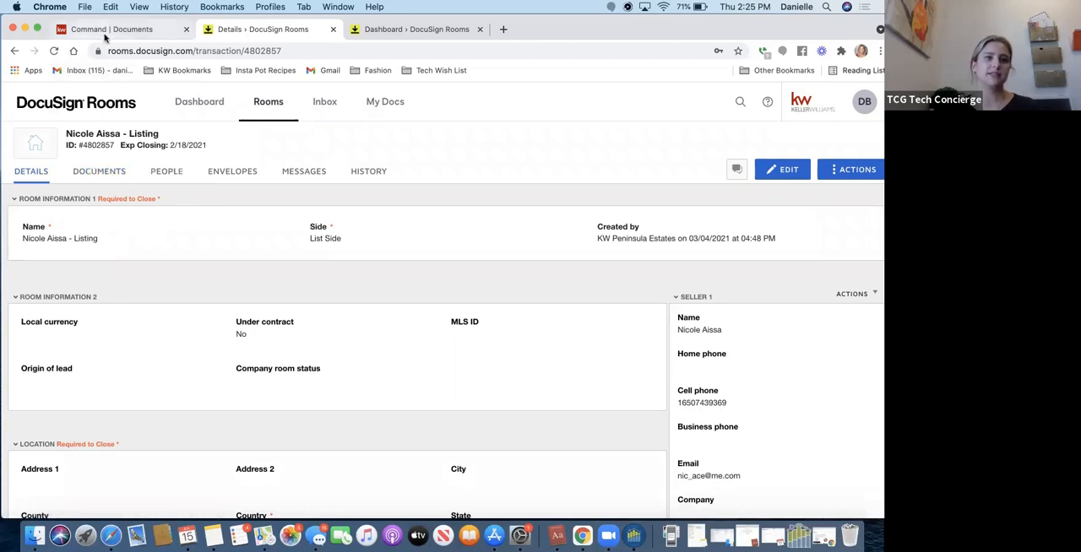
left_click(120, 171)
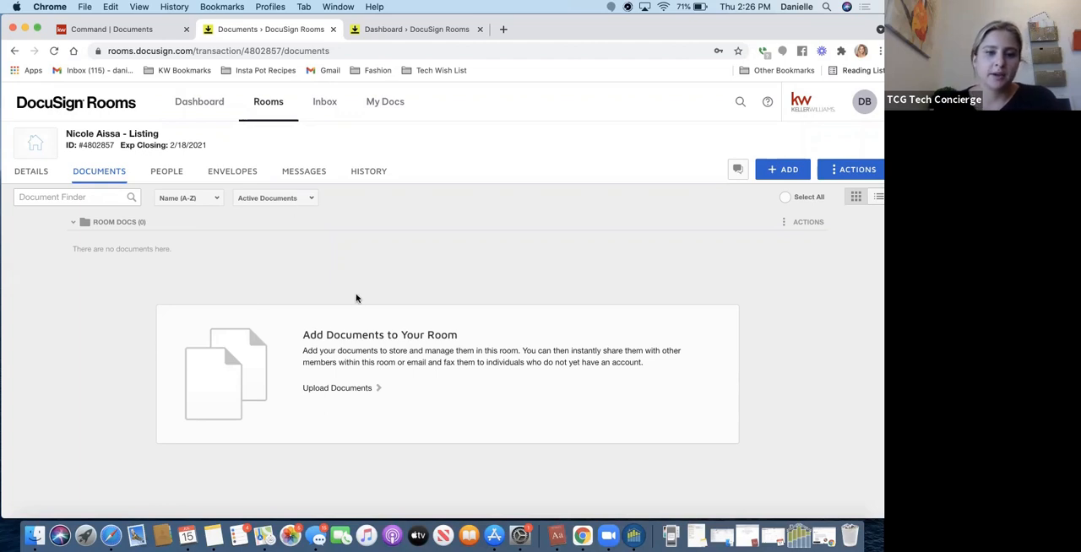
left_click(329, 393)
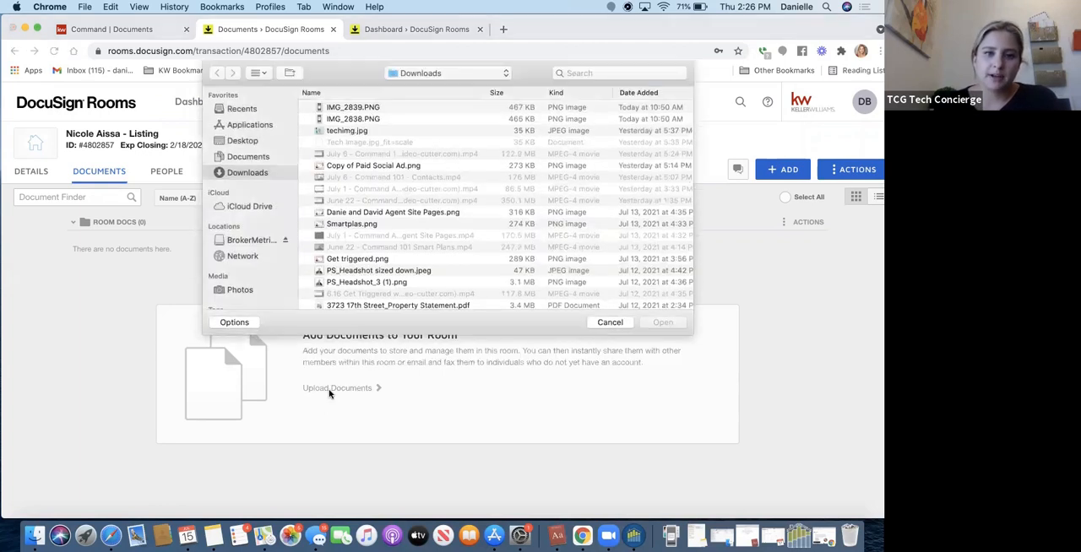
scroll(393, 255, "down", 15)
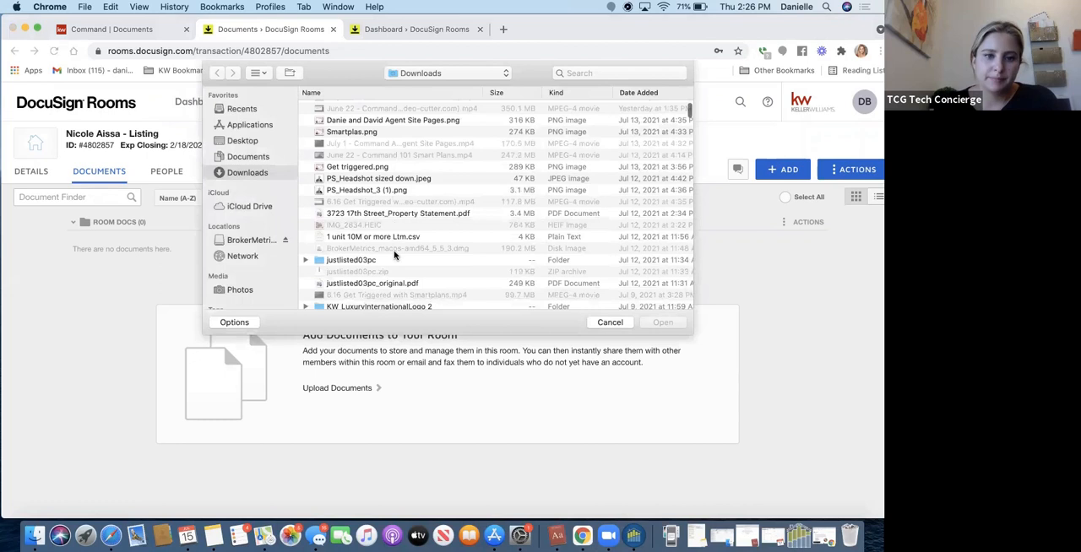
scroll(390, 257, "down", 12)
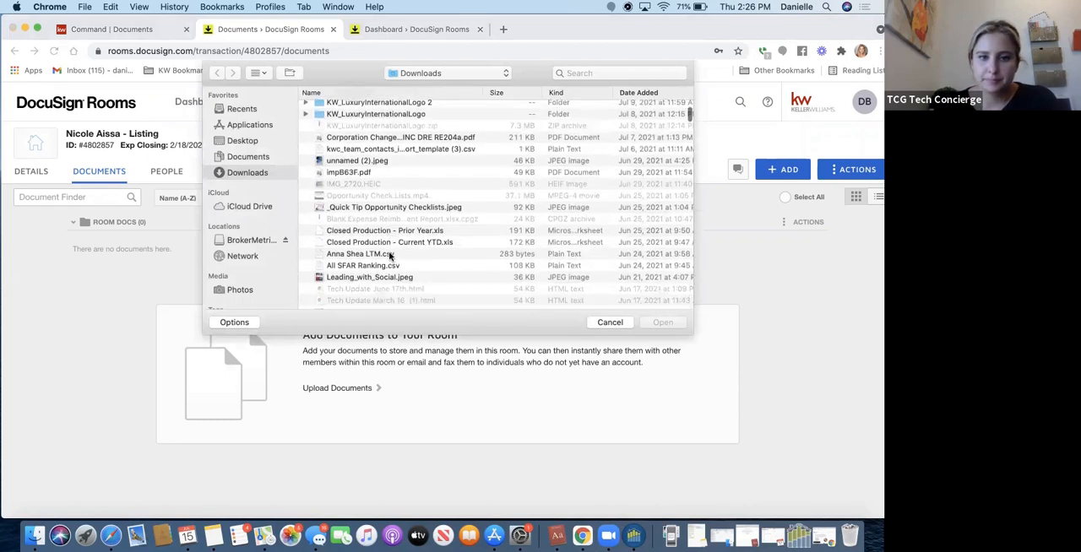
scroll(390, 257, "down", 6)
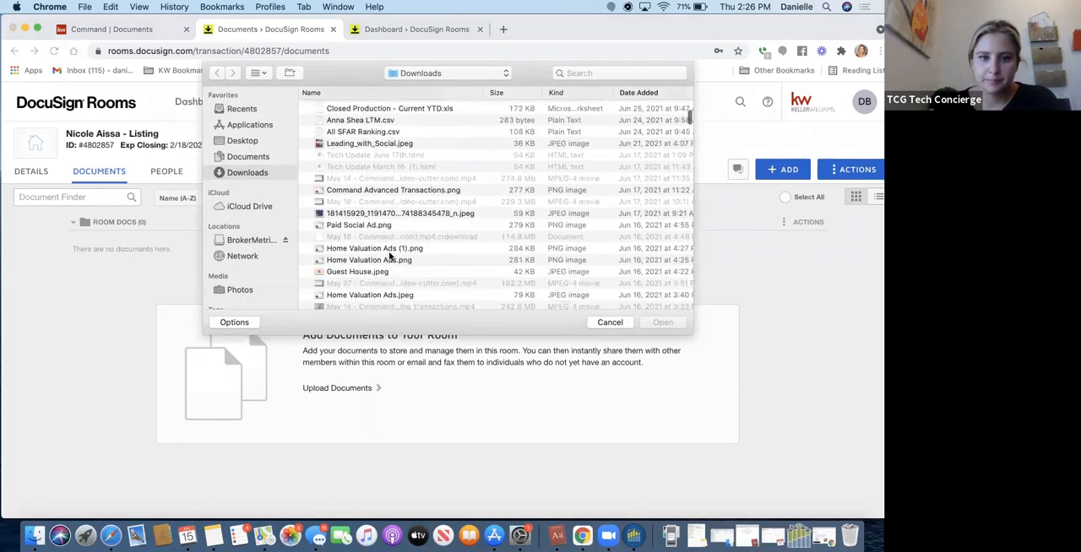
scroll(390, 257, "down", 15)
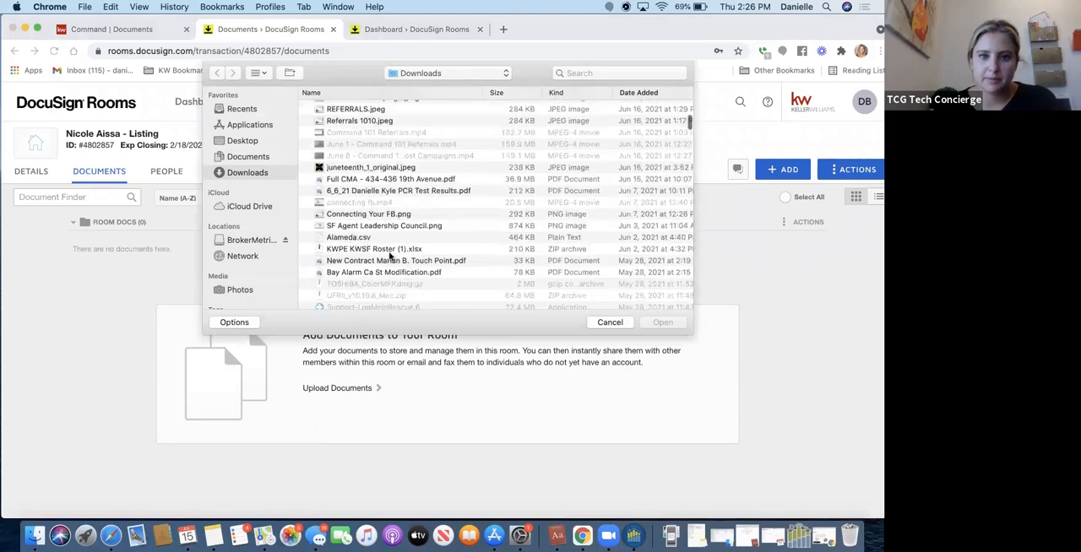
scroll(384, 253, "up", 3)
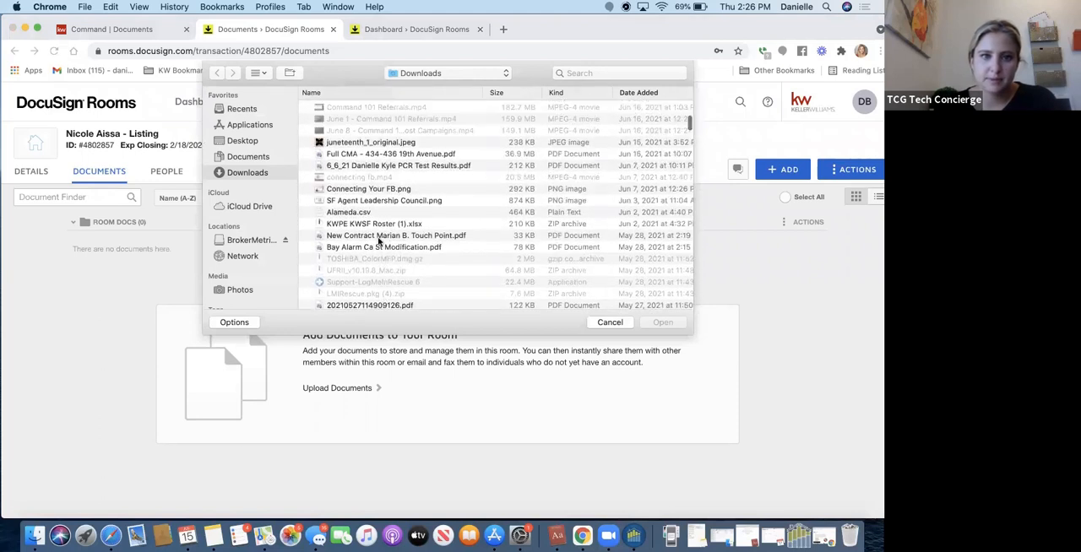
left_click(386, 157)
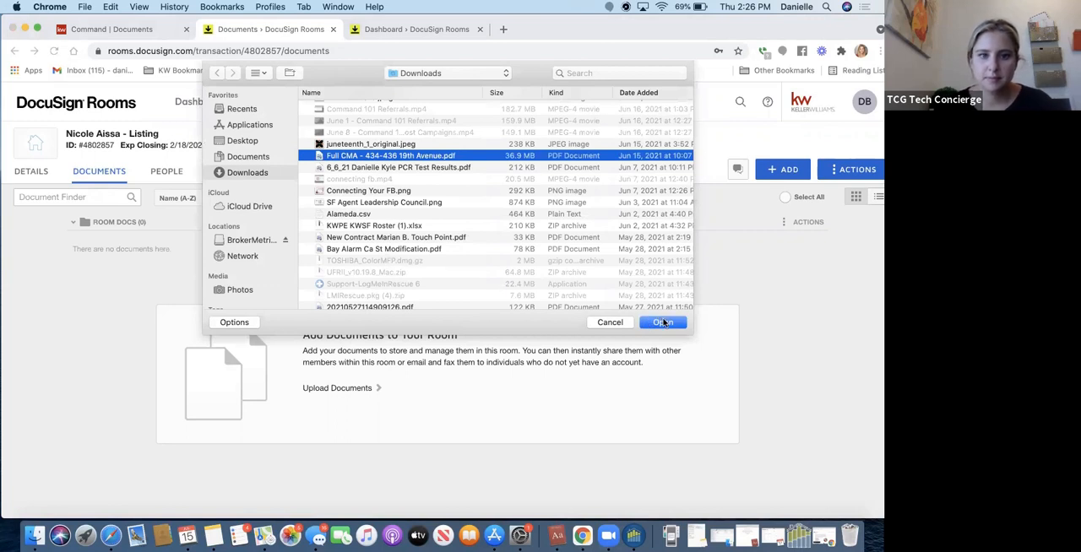
left_click(429, 250, "super")
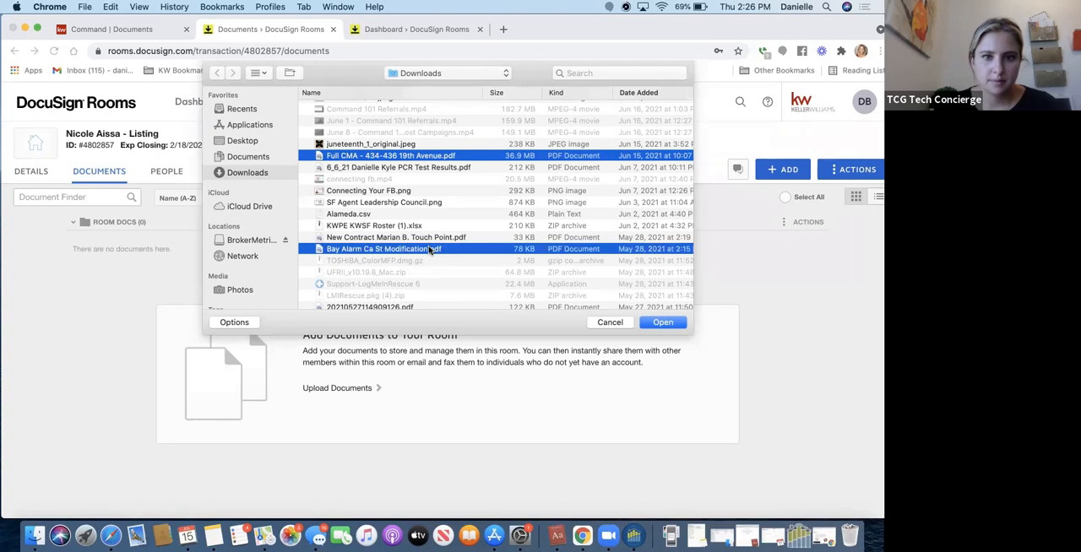
left_click(472, 240, "super")
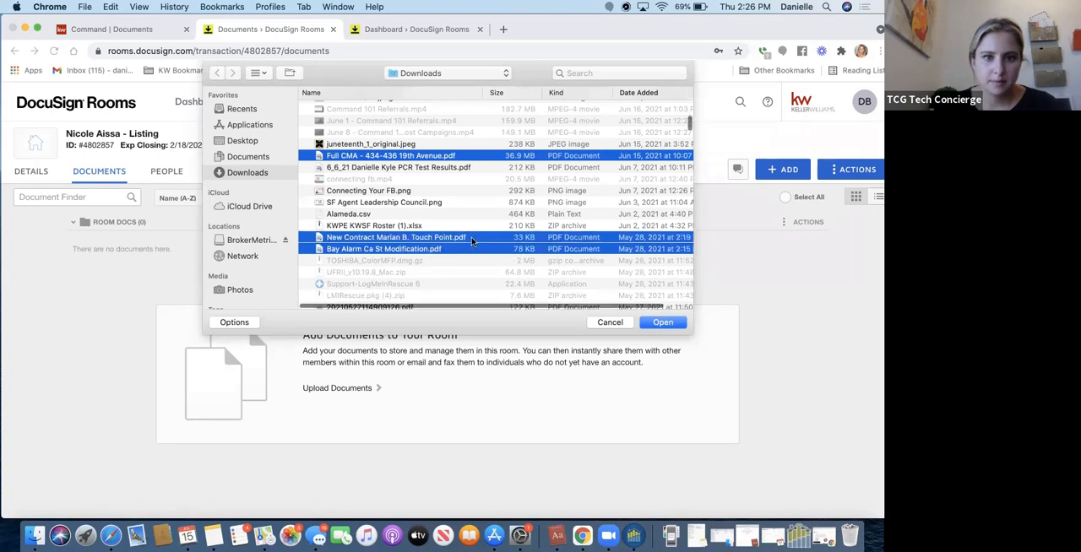
left_click(471, 240, "super")
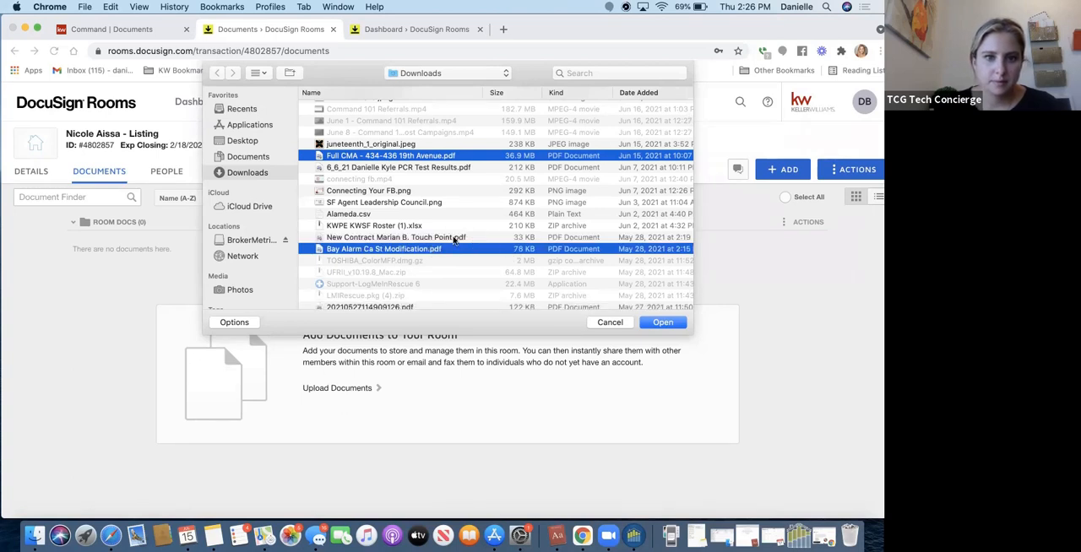
scroll(455, 240, "down", 5)
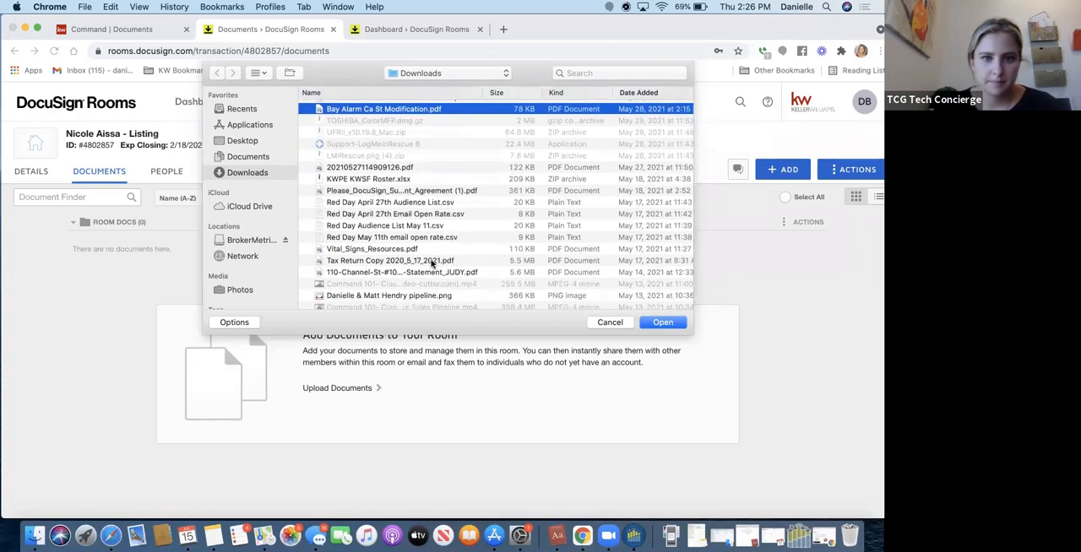
scroll(473, 287, "down", 1)
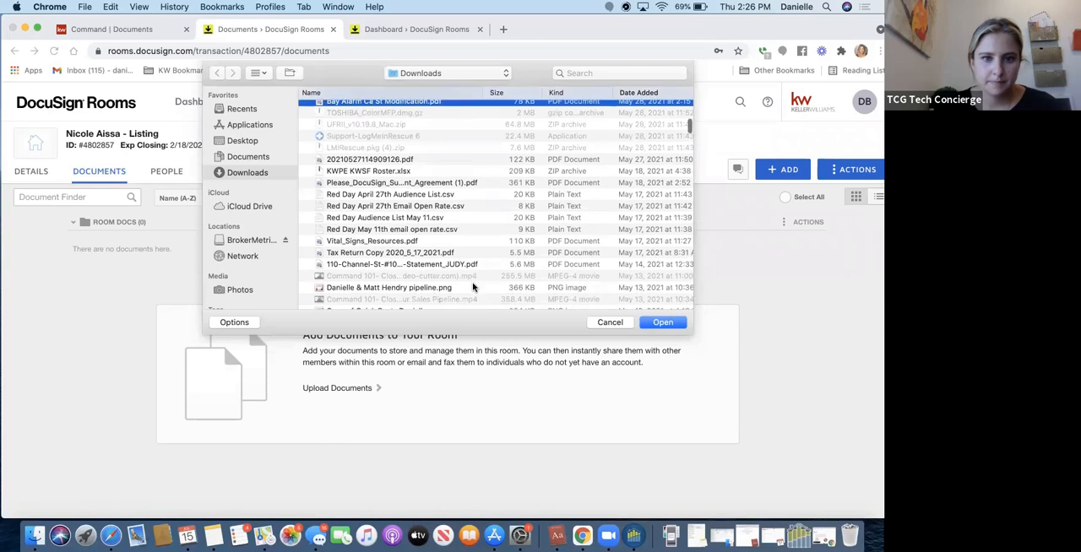
left_click(459, 262)
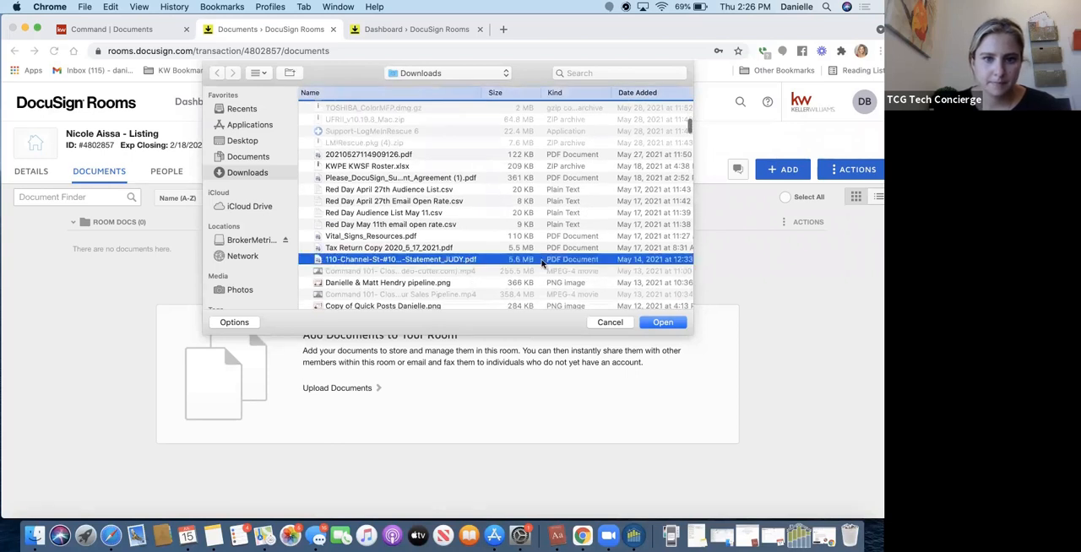
left_click(653, 323)
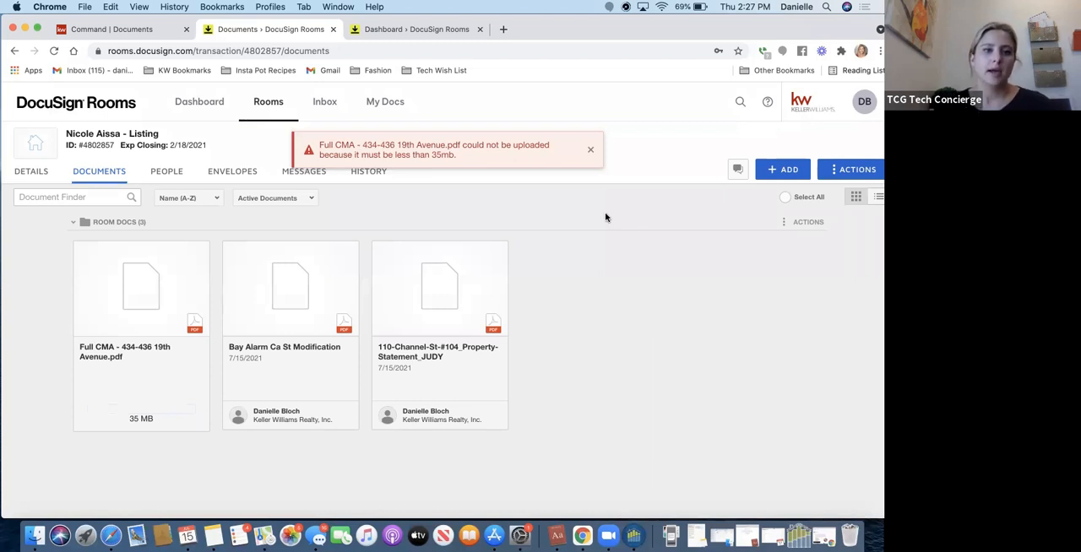
Review the room's envelopes and people, and look at the form for inviting a new room member without sending an invitation.
left_click(225, 172)
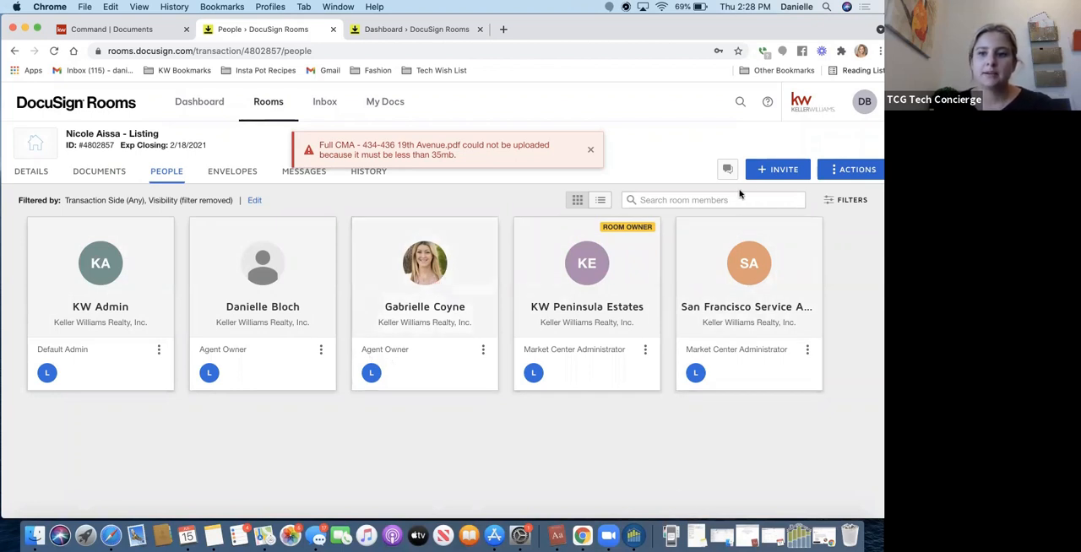
left_click(765, 172)
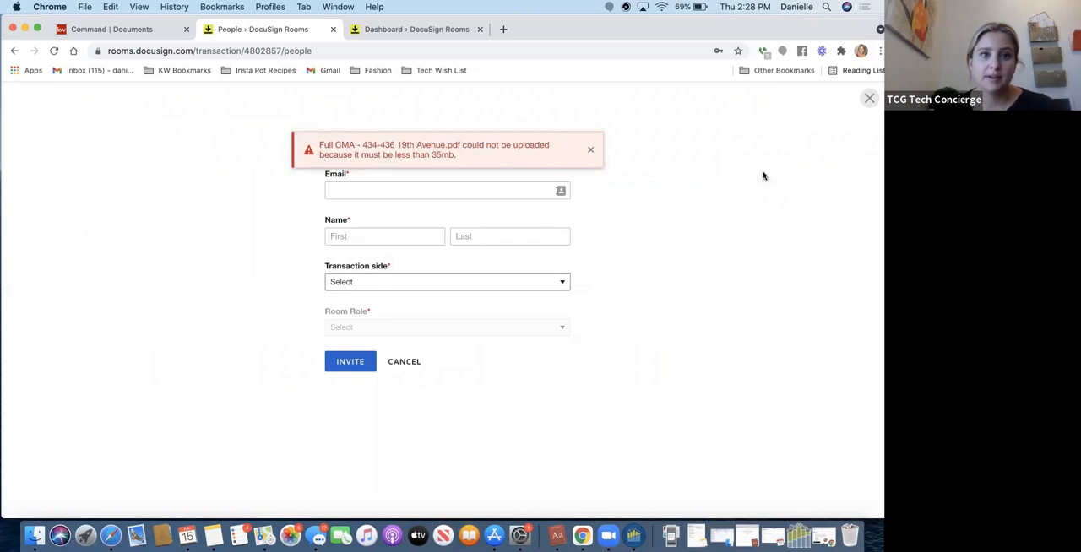
left_click(405, 364)
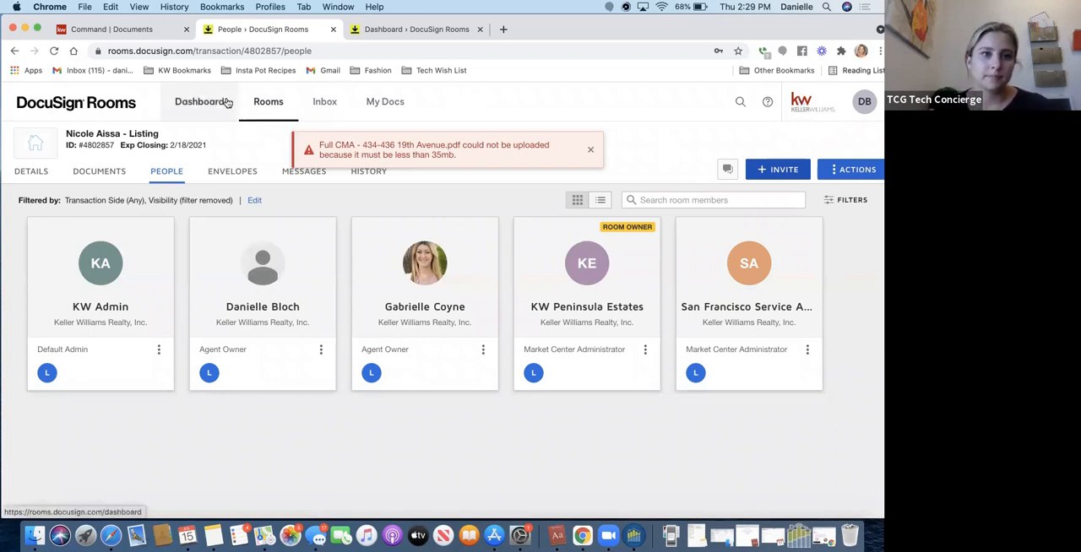
Review the room's messages, history and details.
left_click(290, 174)
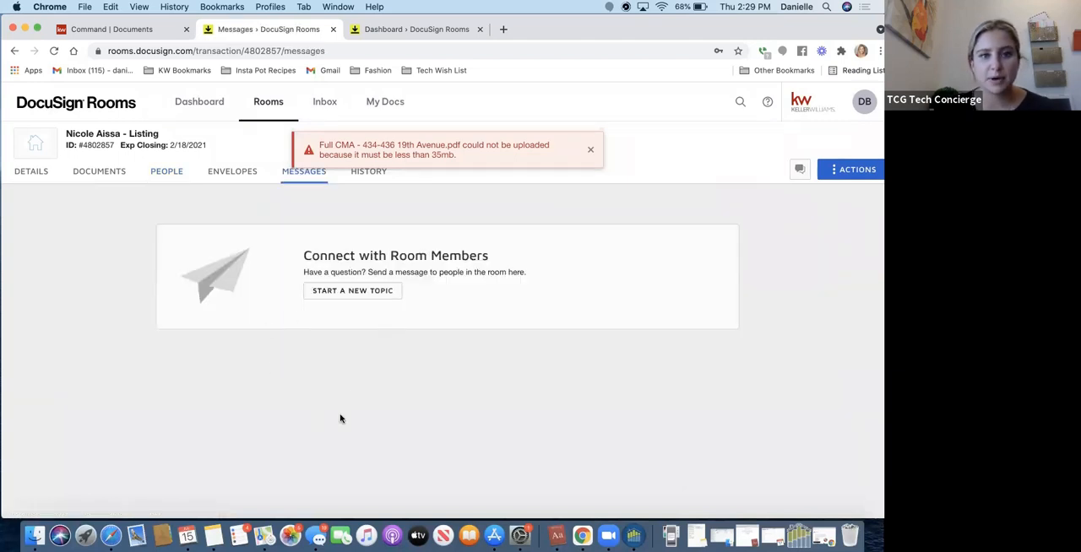
left_click(375, 181)
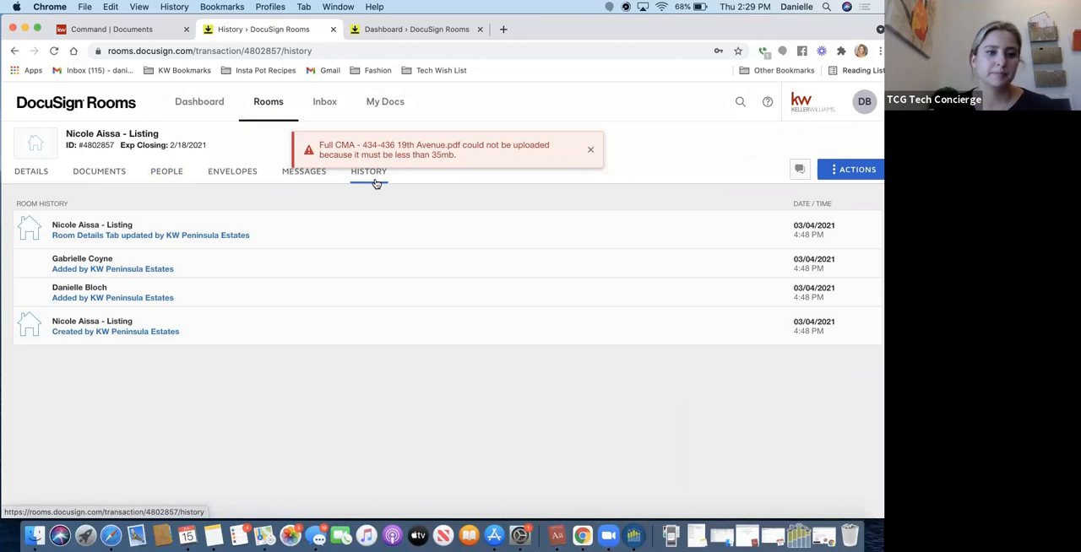
left_click(25, 179)
Open the Bay Alarm Ca St Modification PDF from the room's documents and start splitting it.
left_click(100, 176)
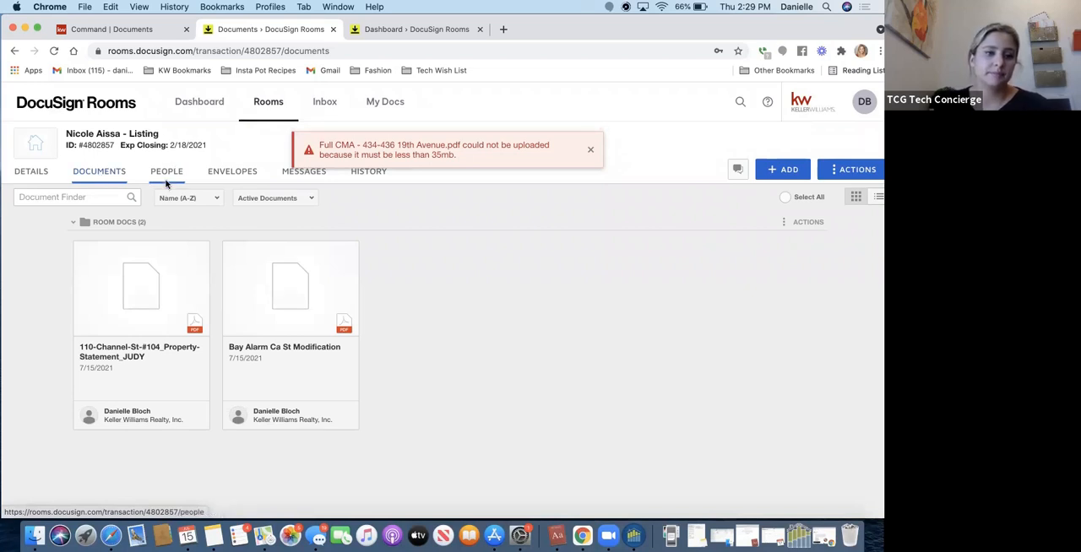
left_click(271, 286)
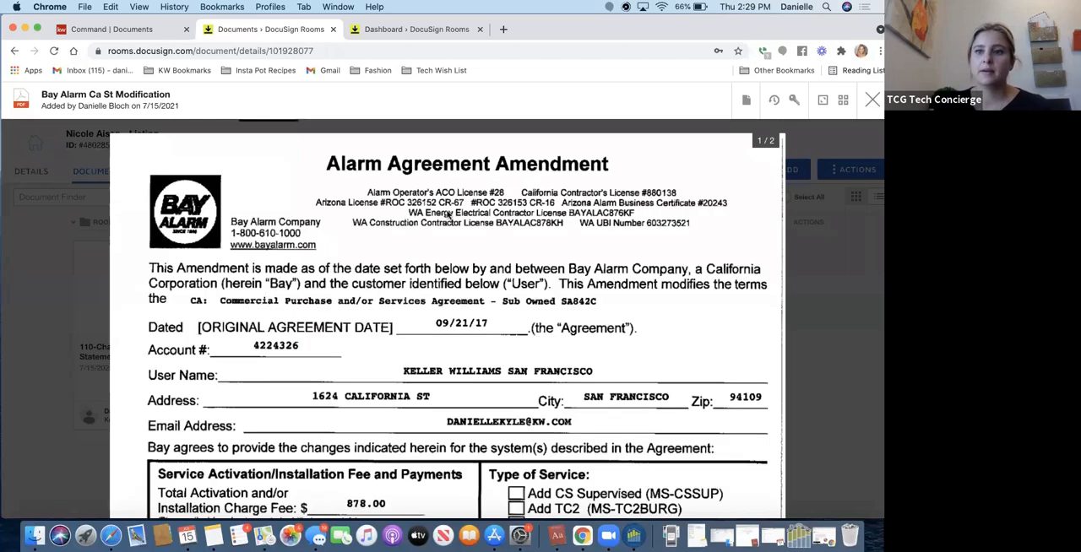
left_click(746, 100)
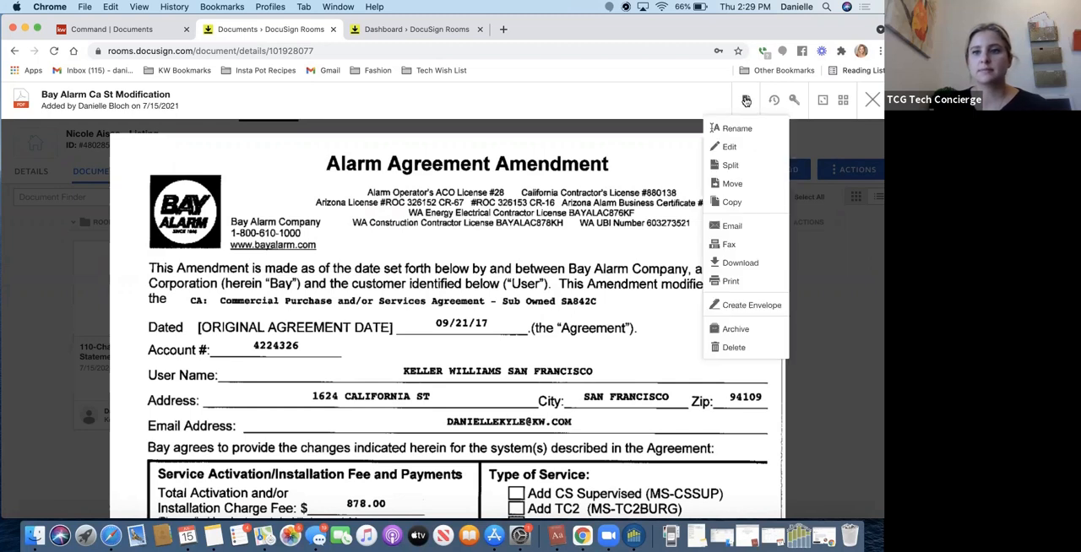
left_click(756, 164)
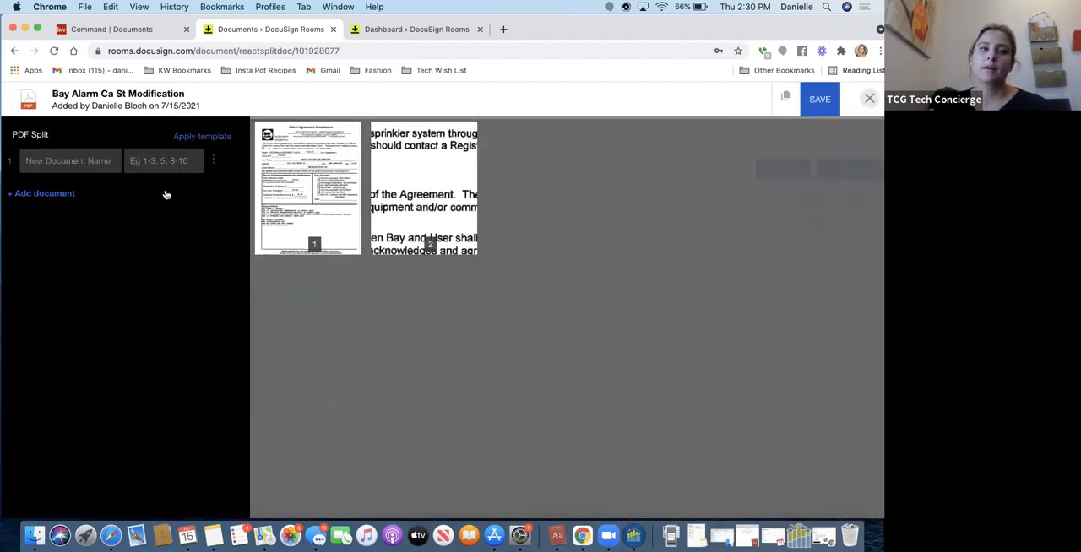
Define the first split document with the name "Bay Alarm Agreement" and assign page 1 to it.
left_click(78, 160)
key("Tab")
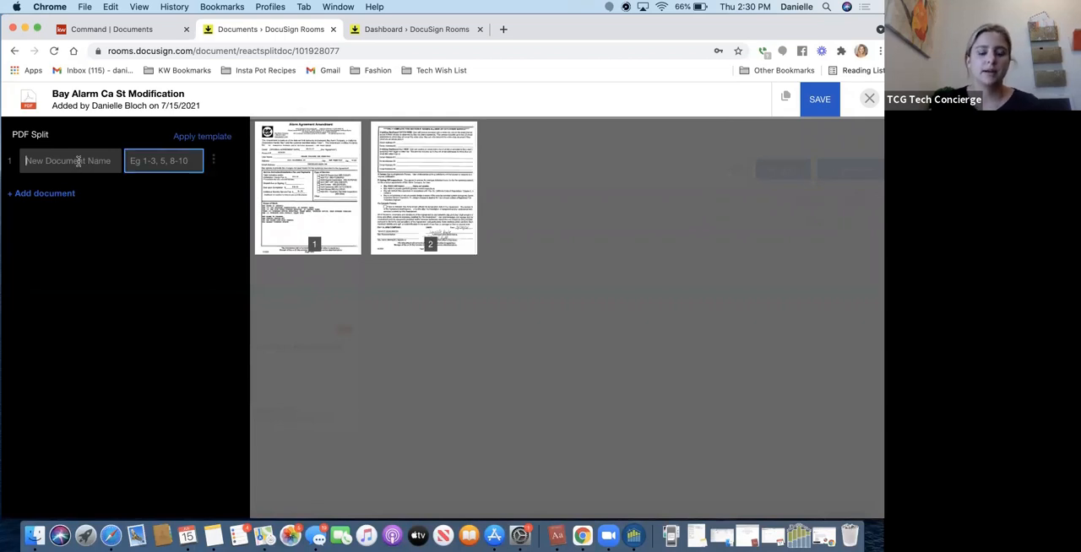
type("B")
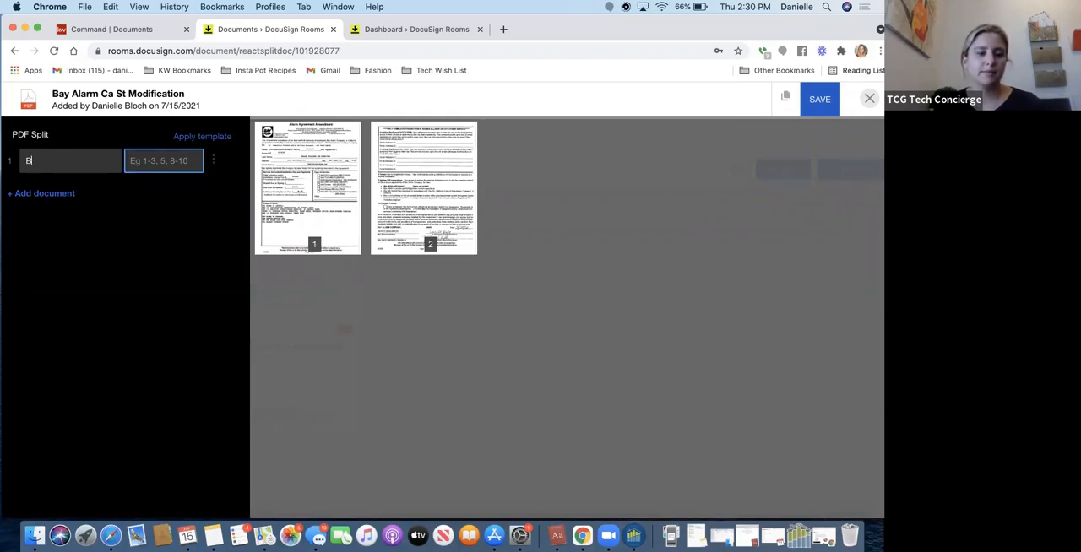
type("ay Alarm Agreem")
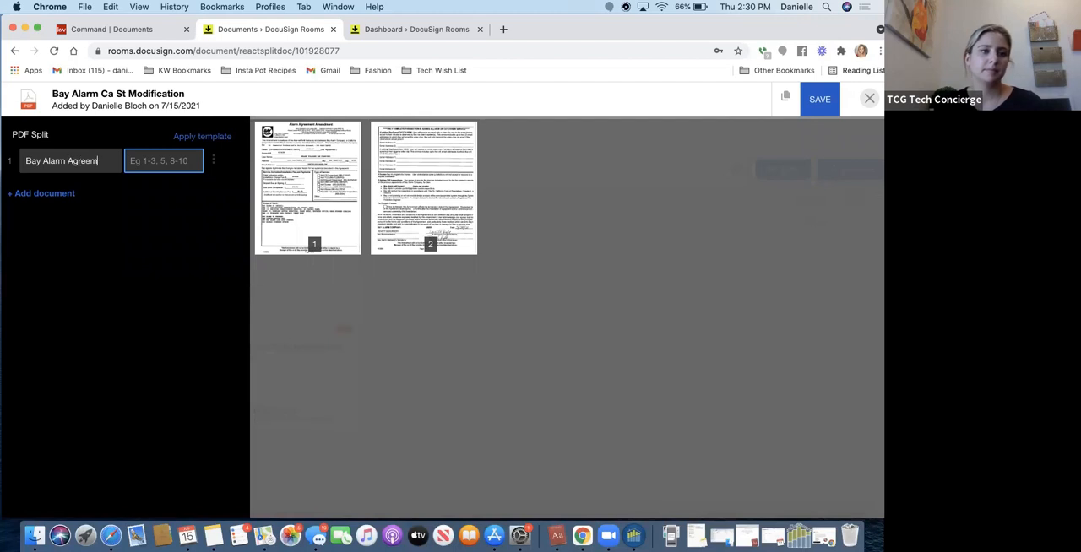
type("ent")
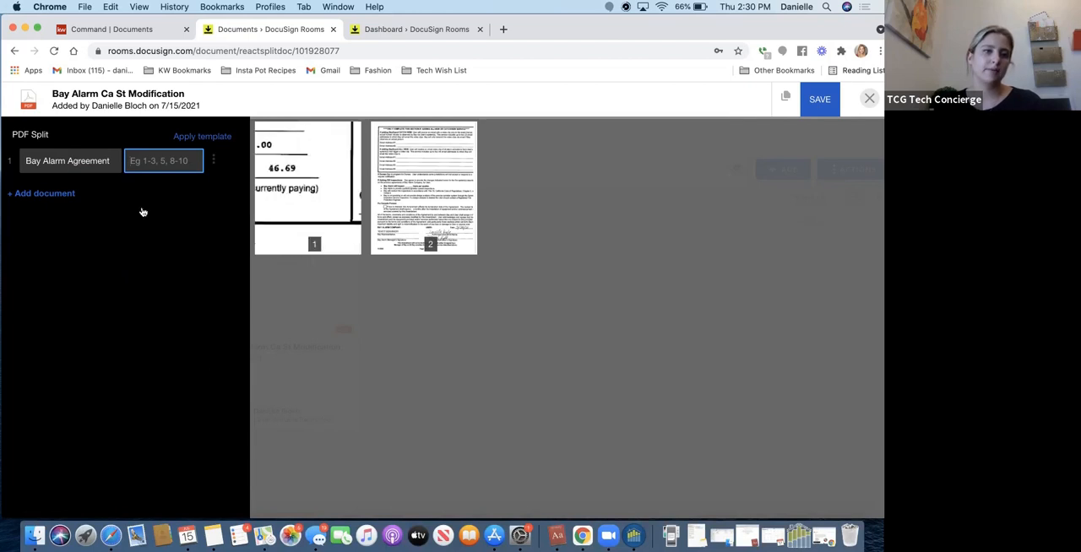
type("1")
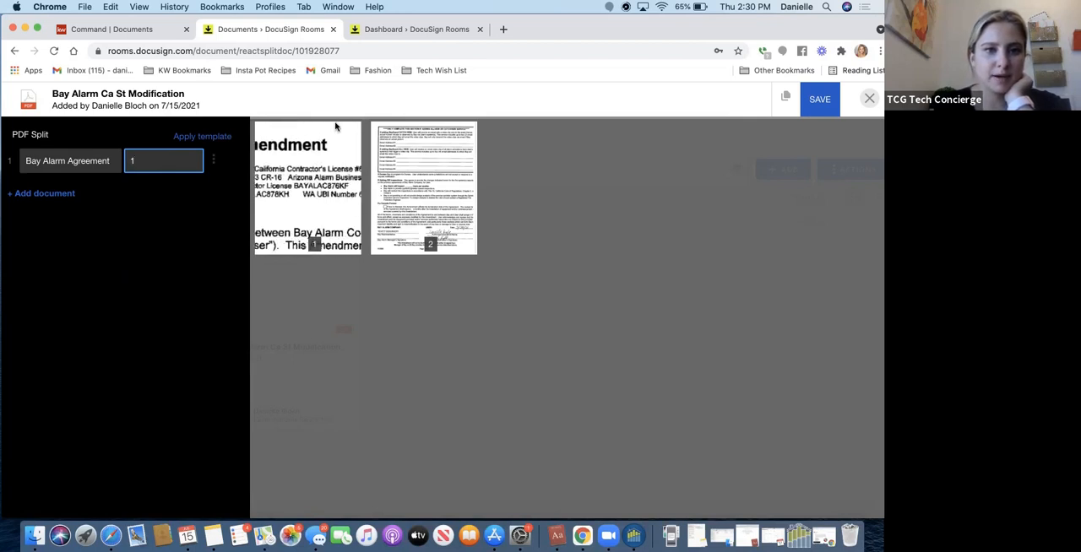
Change the first split document's name to "Bay Alarm Amendment".
double_click(98, 160)
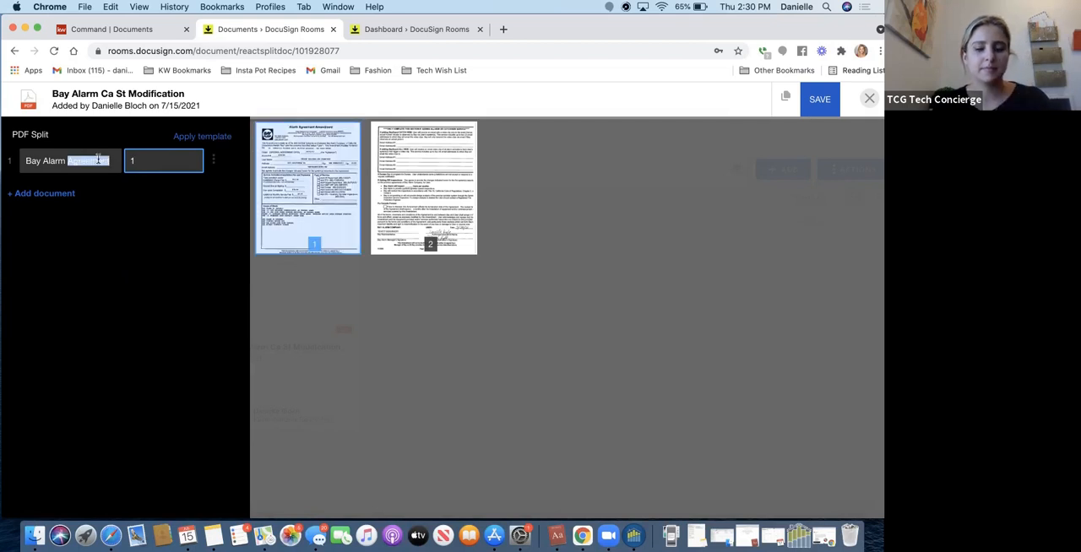
type("Amendment")
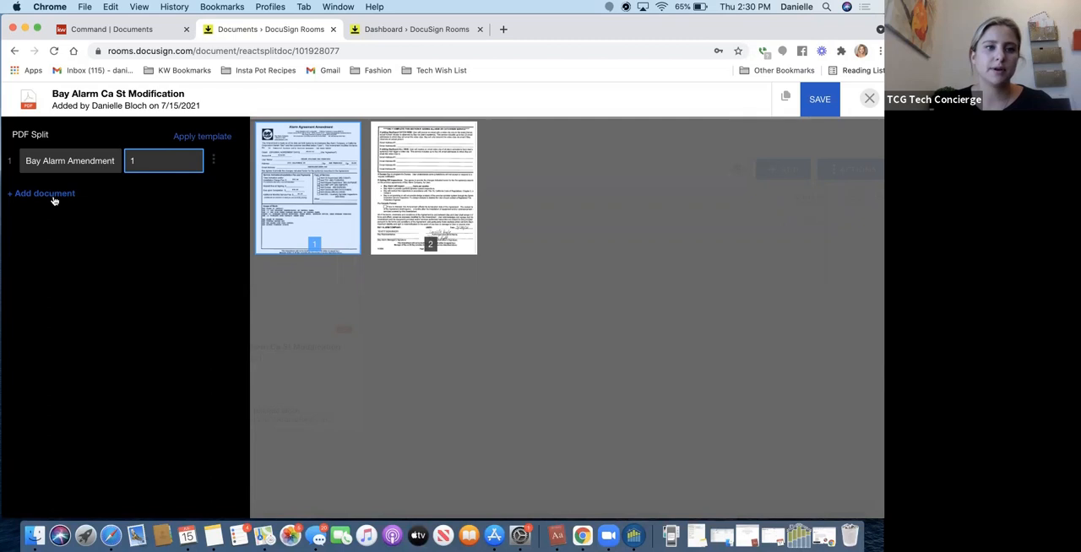
Add a second split document named "Amendment Pg 2" with page 2 assigned, and save the PDF split.
left_click(44, 194)
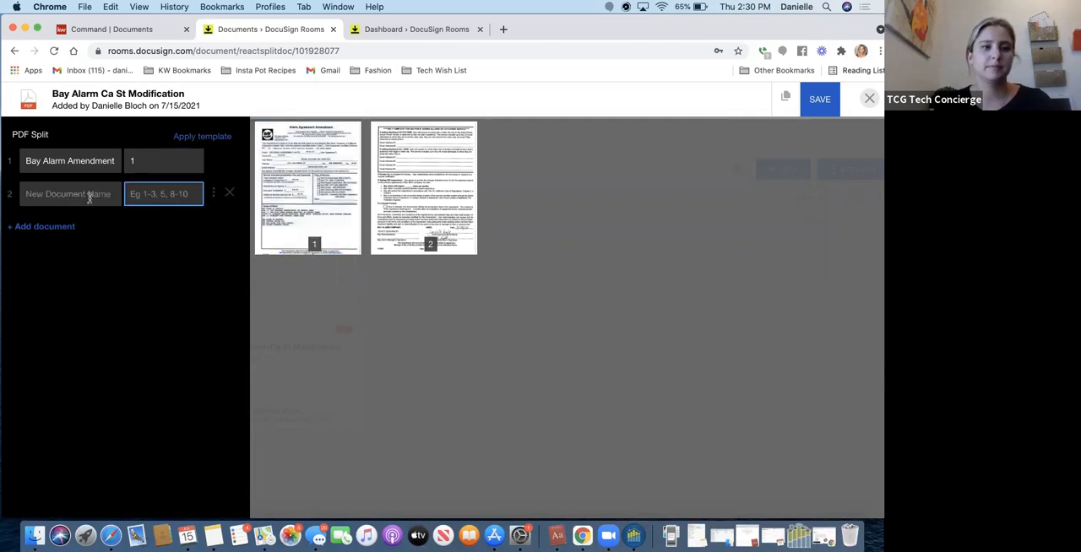
type("Amendment")
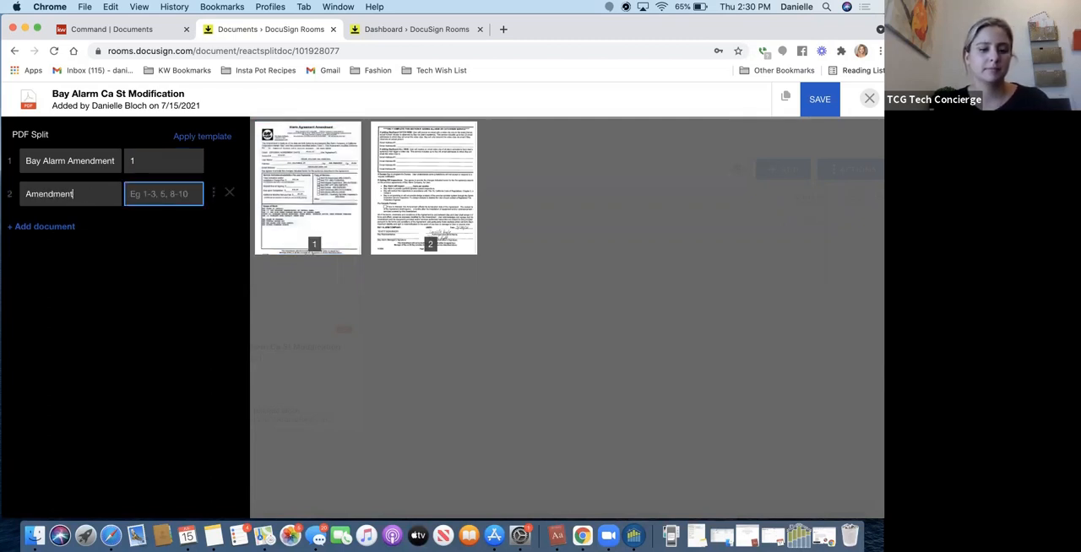
type(" Pg 2")
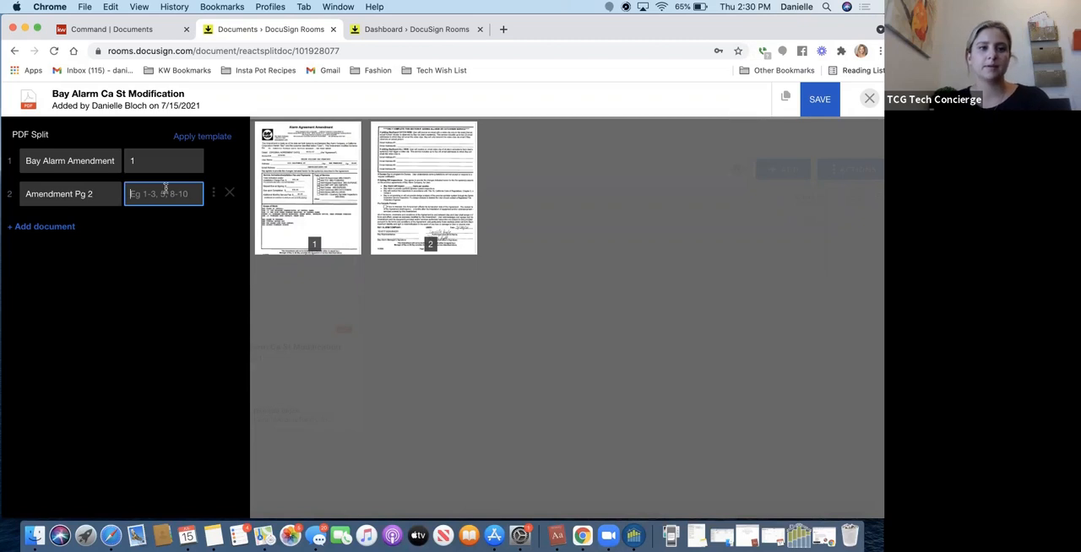
type("2")
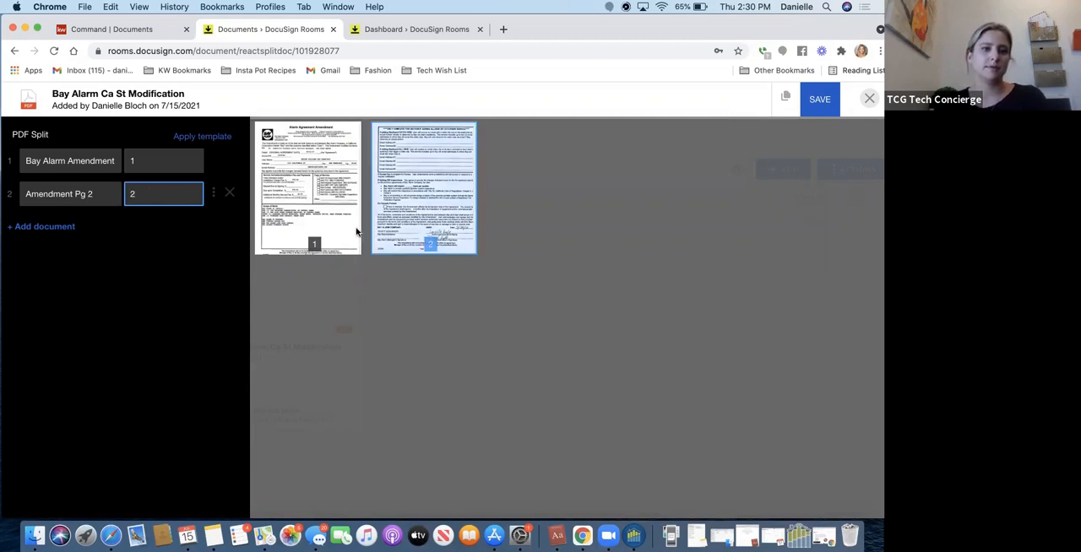
left_click(164, 165)
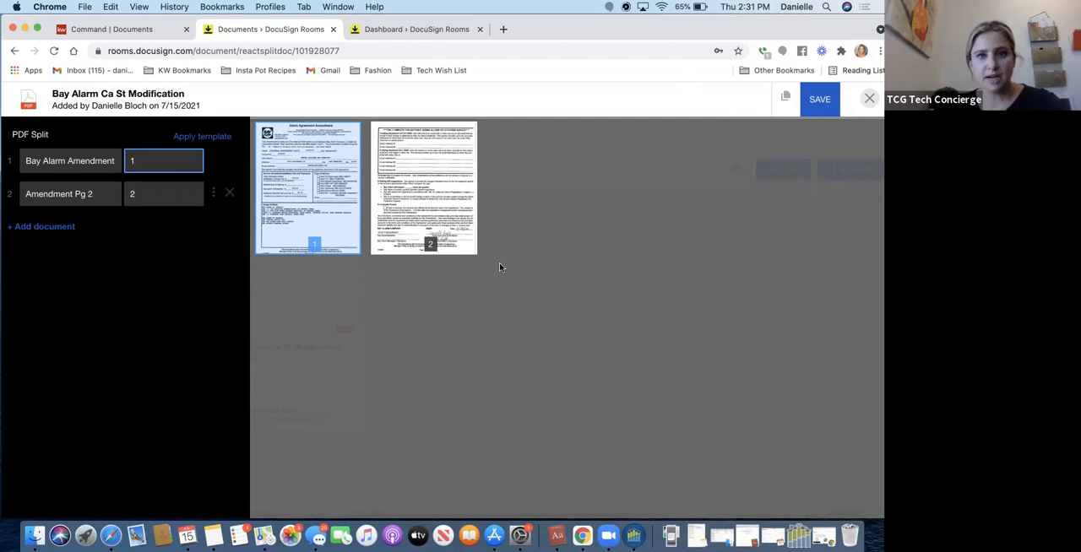
left_click(814, 99)
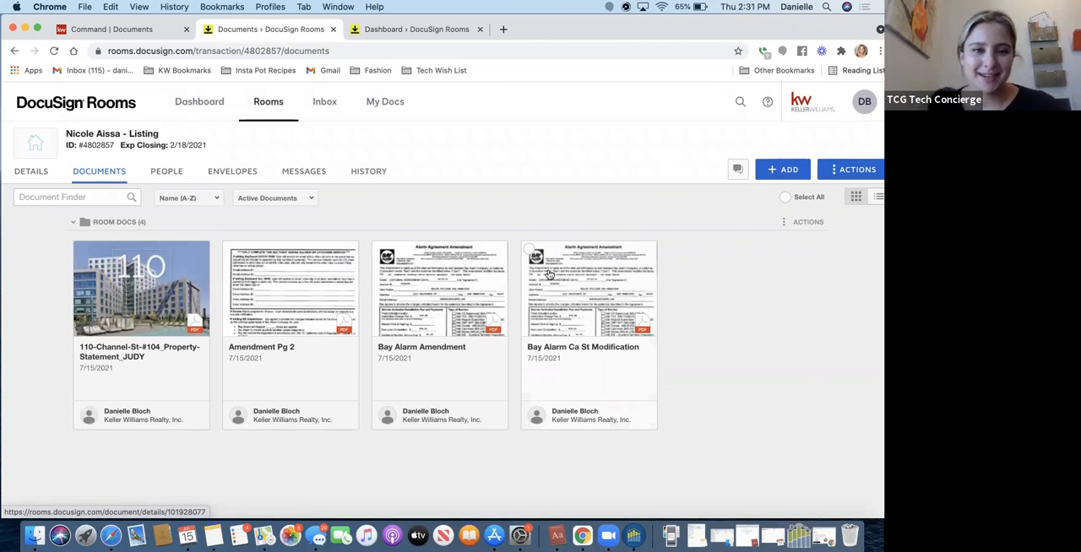
Select the Amendment Pg 2 and Bay Alarm Amendment documents to view the bulk document actions, and deselect Amendment Pg 2.
left_click(230, 252)
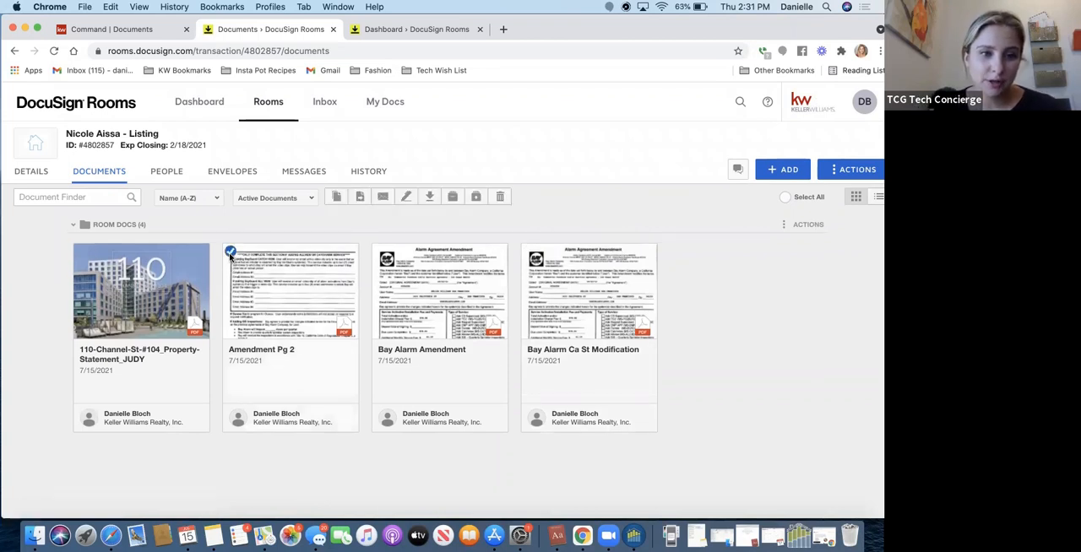
left_click(380, 251)
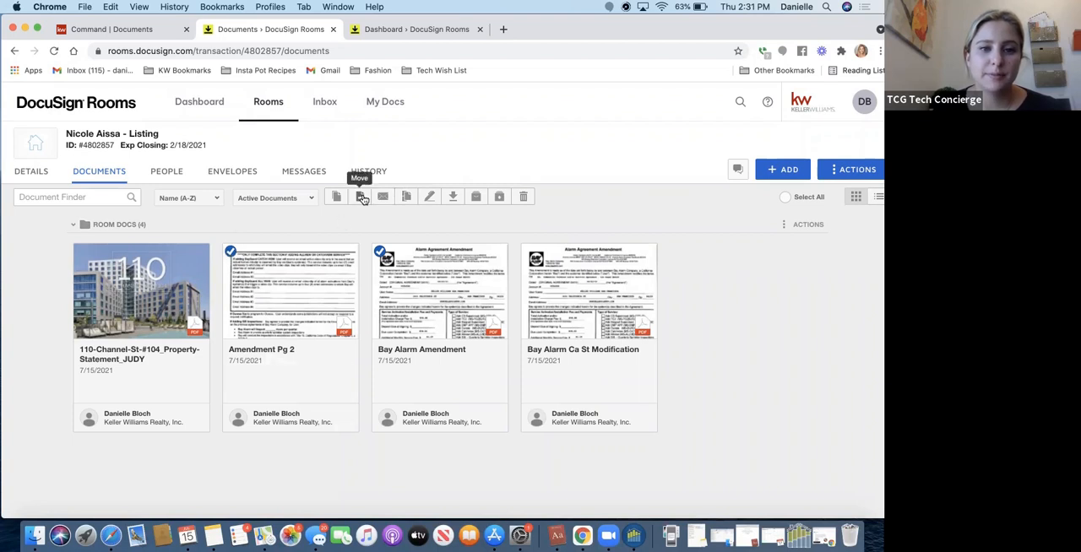
left_click(231, 251)
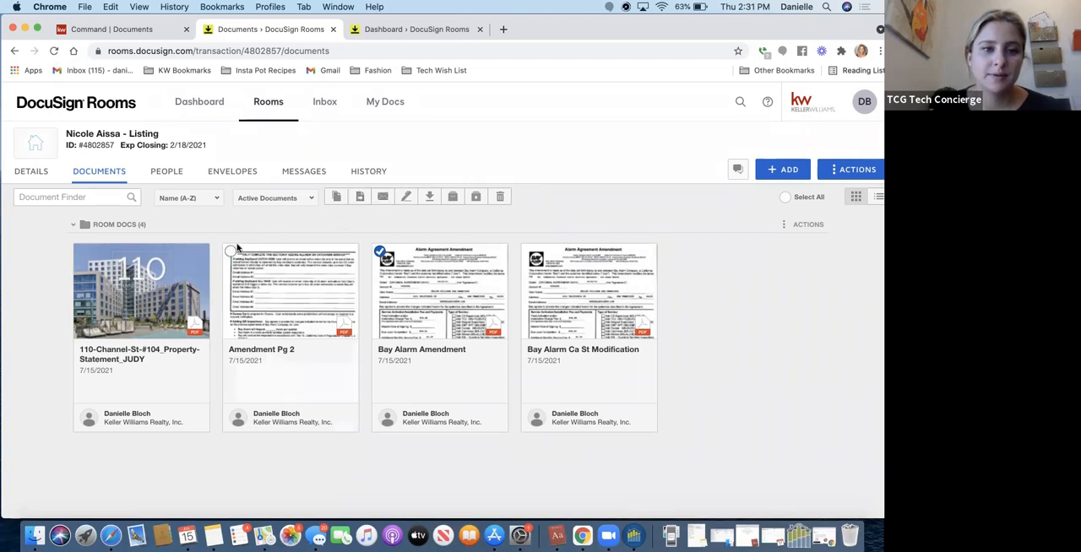
left_click(381, 252)
left_click(381, 252)
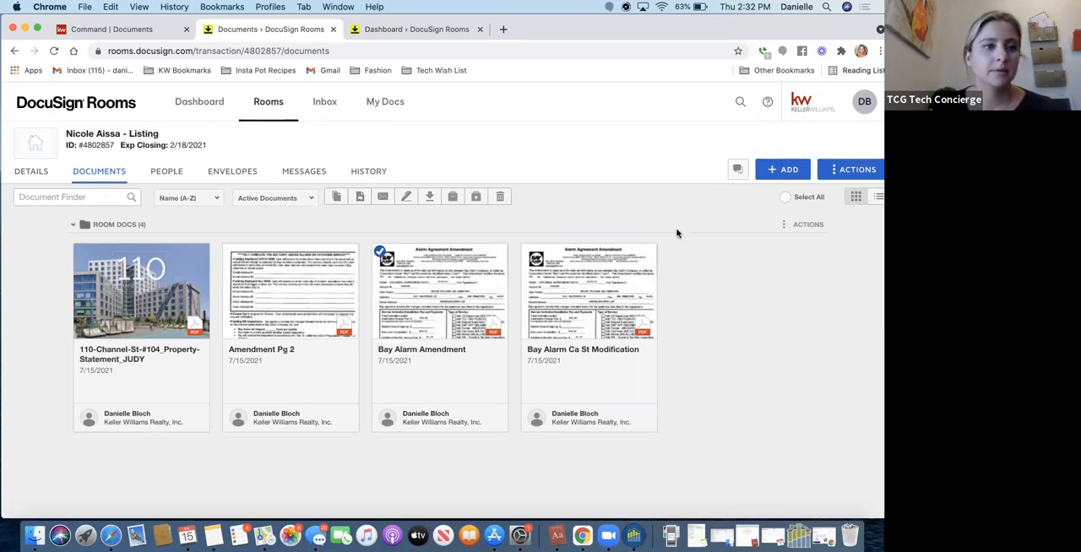
Switch from DocuSign Rooms to DocuSign eSignature.
left_click(855, 100)
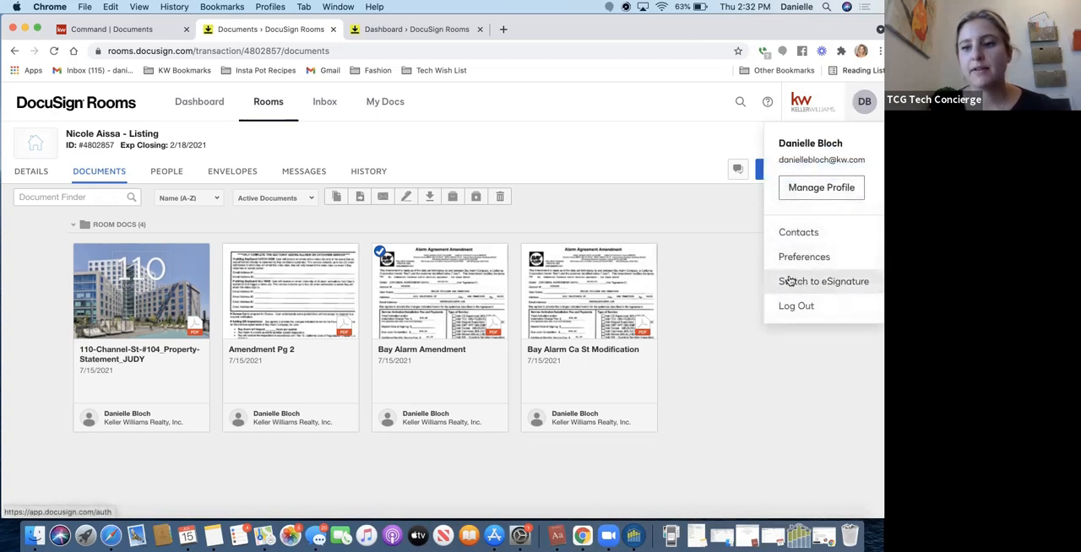
left_click(840, 282)
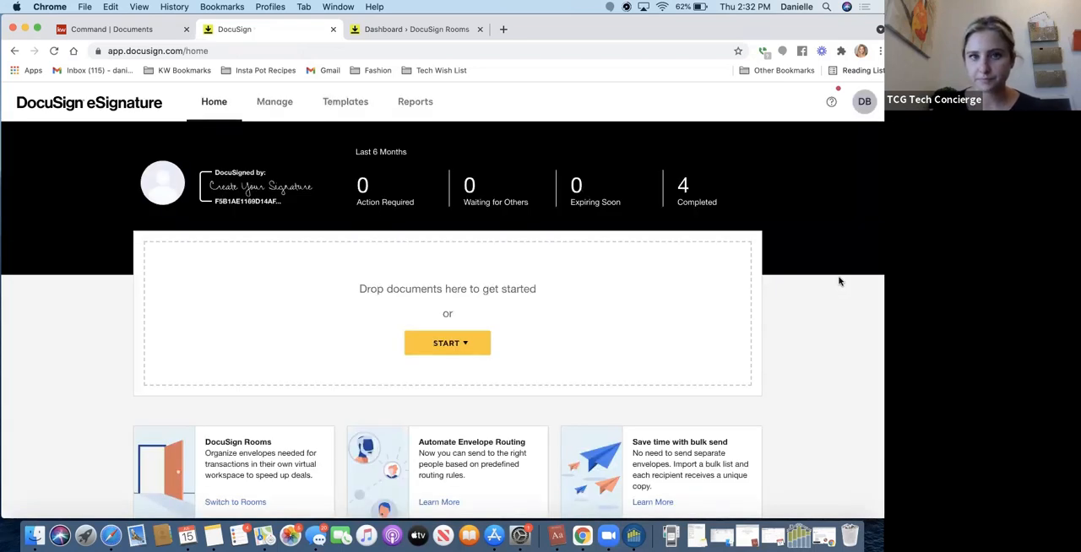
Return to DocuSign Rooms and reopen the documents of the most recently viewed listing room.
left_click(857, 102)
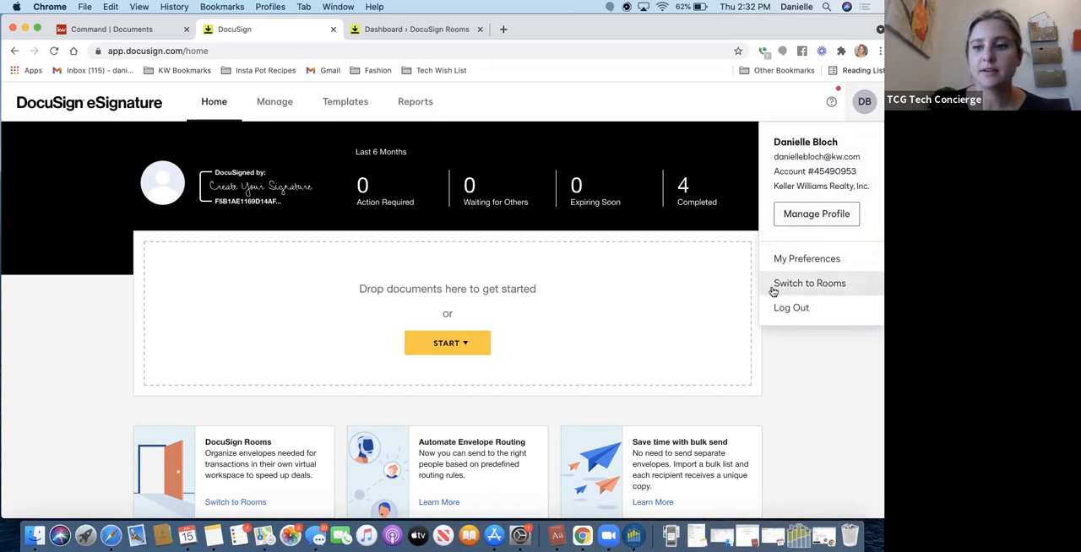
left_click(818, 286)
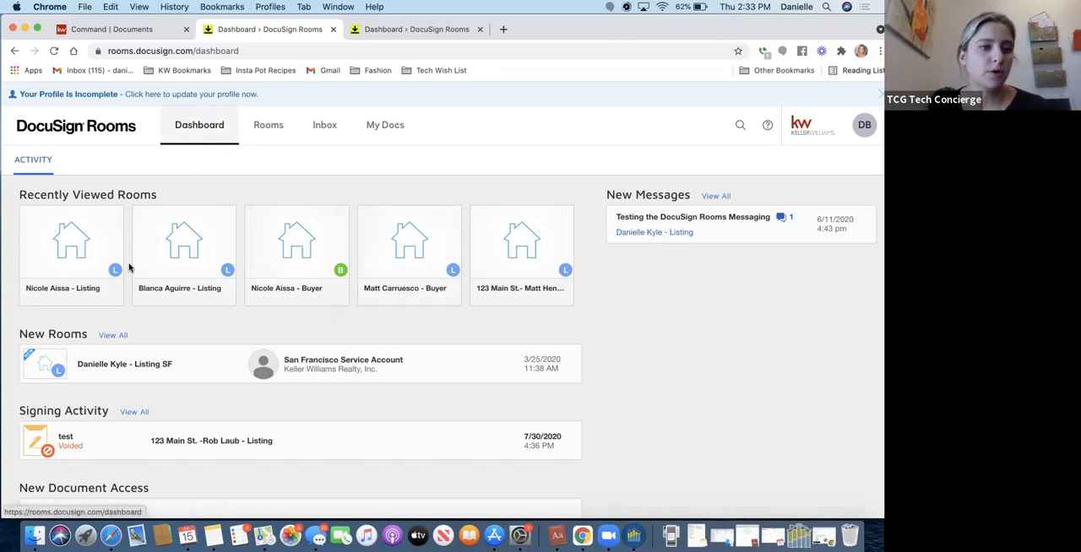
left_click(67, 291)
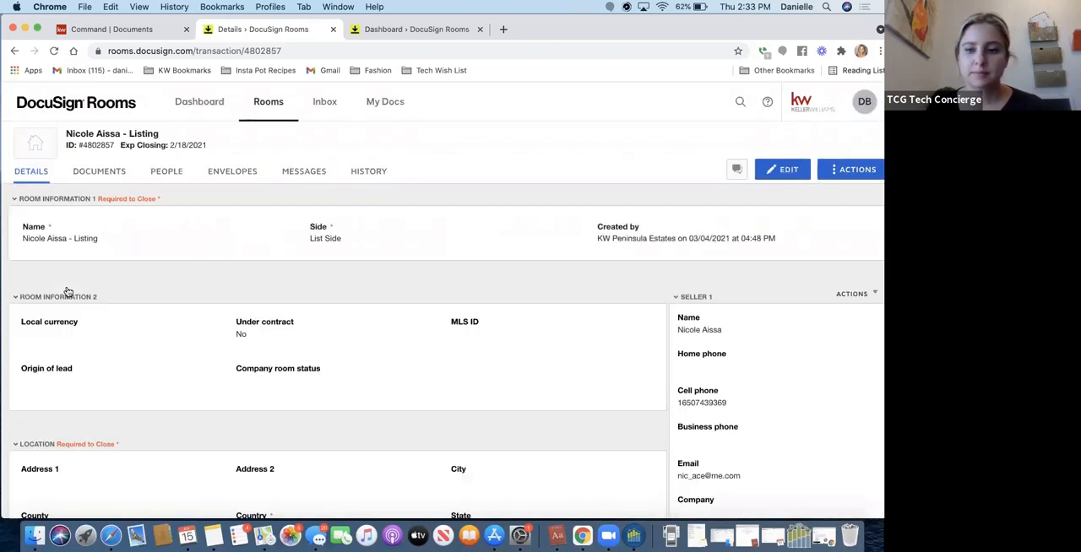
left_click(116, 174)
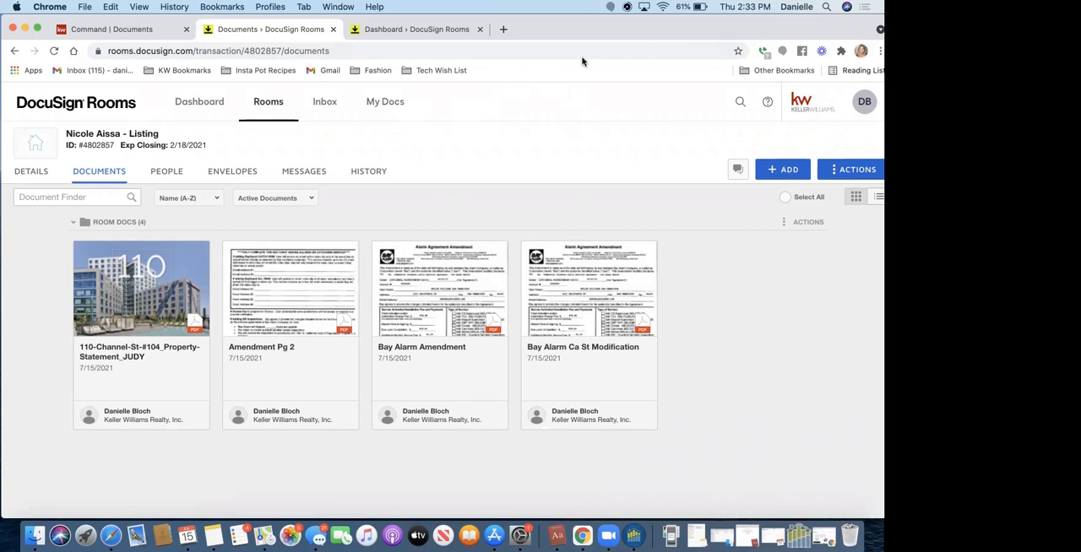
Open youtube.com in a new browser tab.
left_click(501, 31)
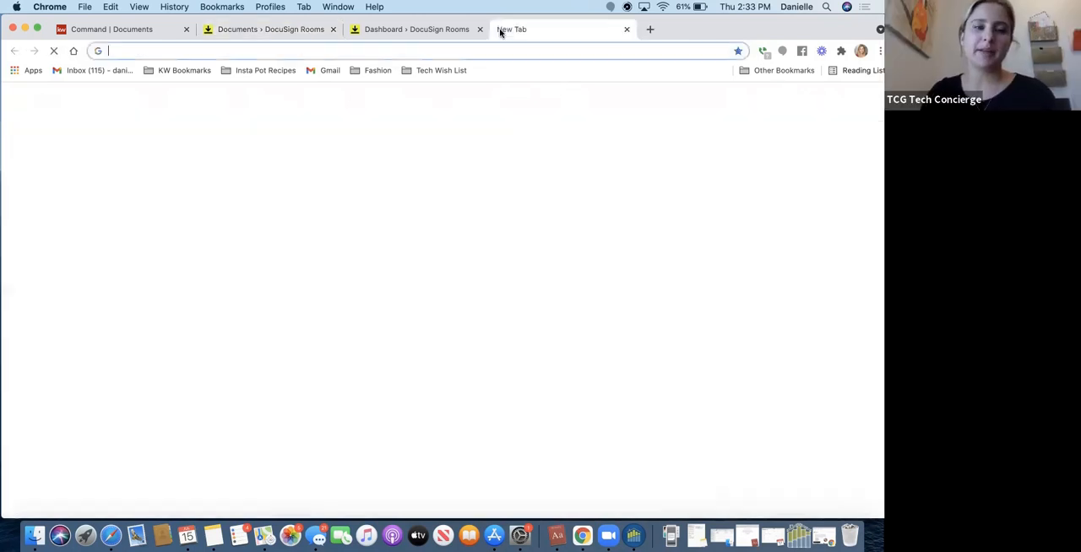
type("youtube.com")
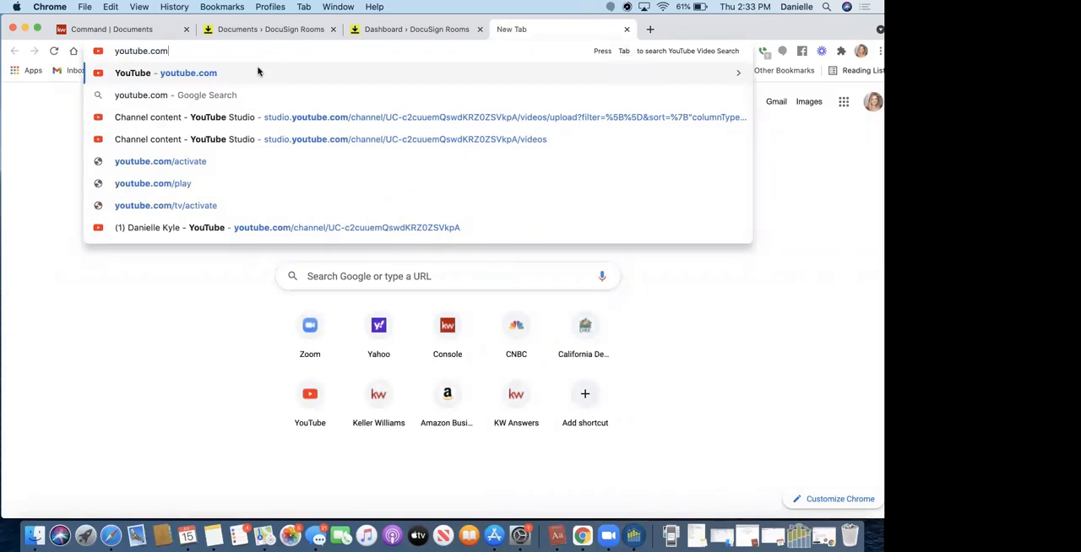
left_click(868, 101)
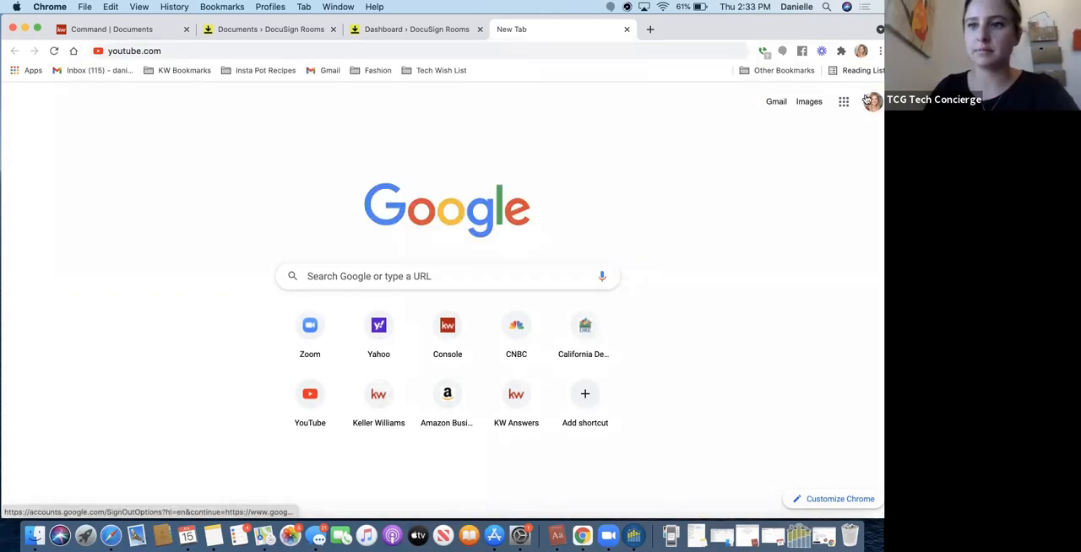
left_click(500, 51)
key("Return")
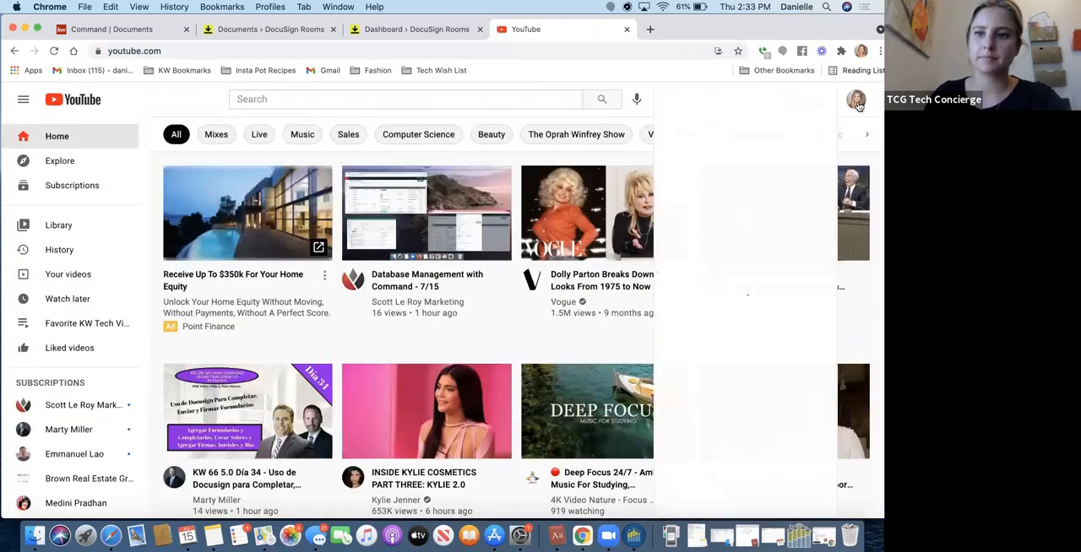
Open the signed-in account's own YouTube channel and select its web address.
left_click(856, 100)
left_click(728, 160)
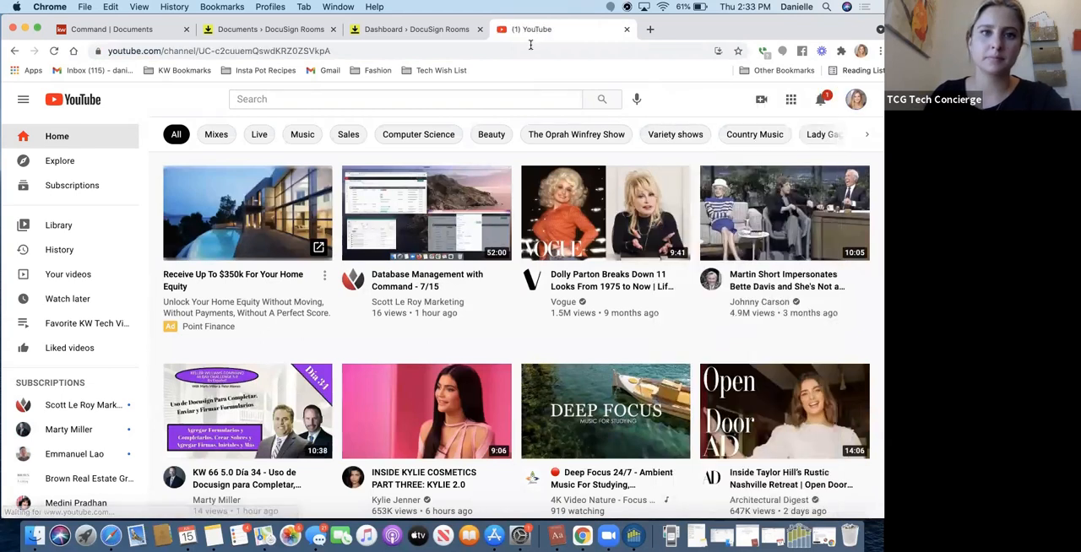
left_click(529, 50)
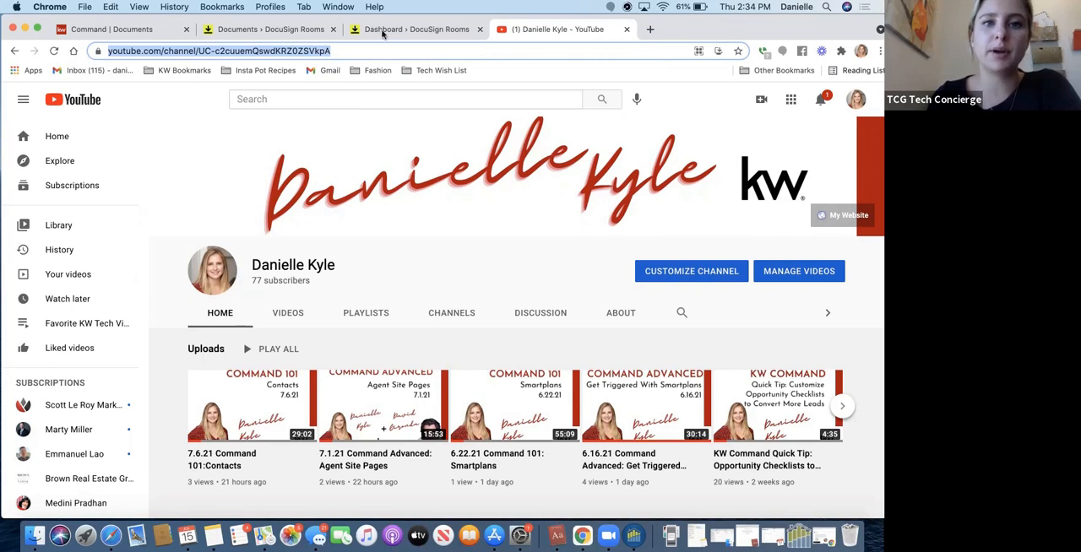
Switch to the listing's document checklist in Command, comparing it with the documents in the linked DocuSign room.
left_click(107, 30)
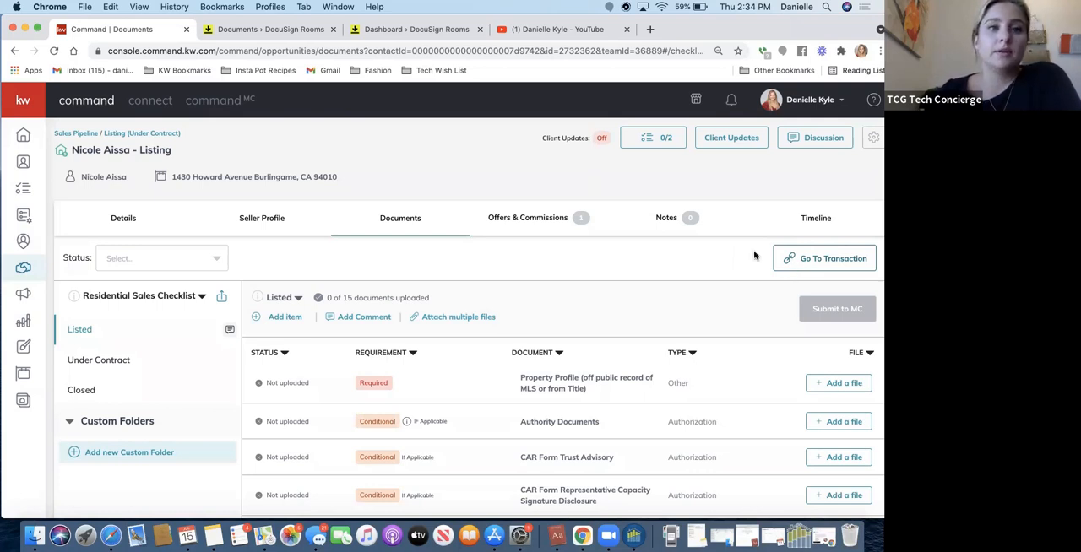
left_click(270, 28)
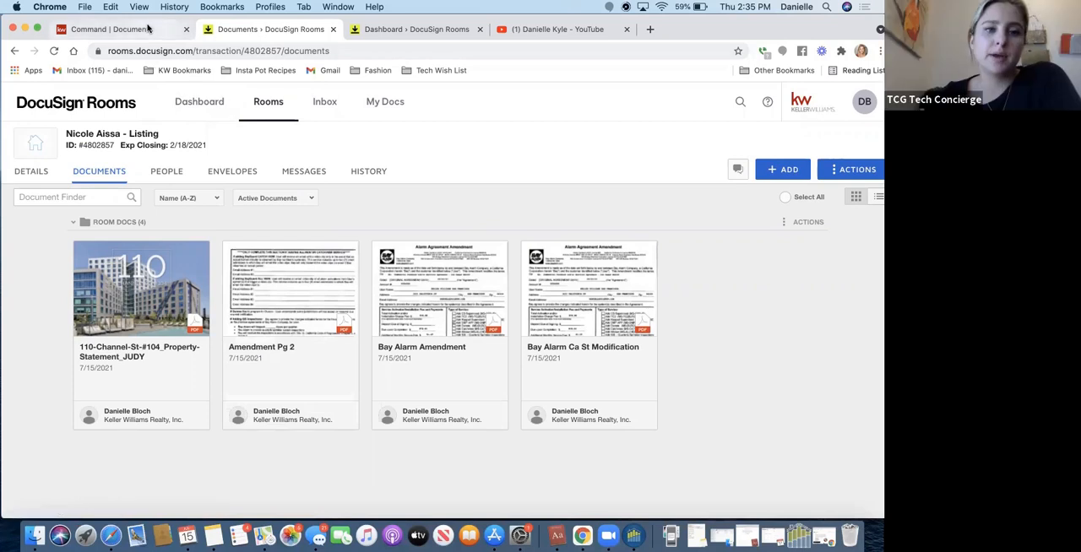
left_click(147, 29)
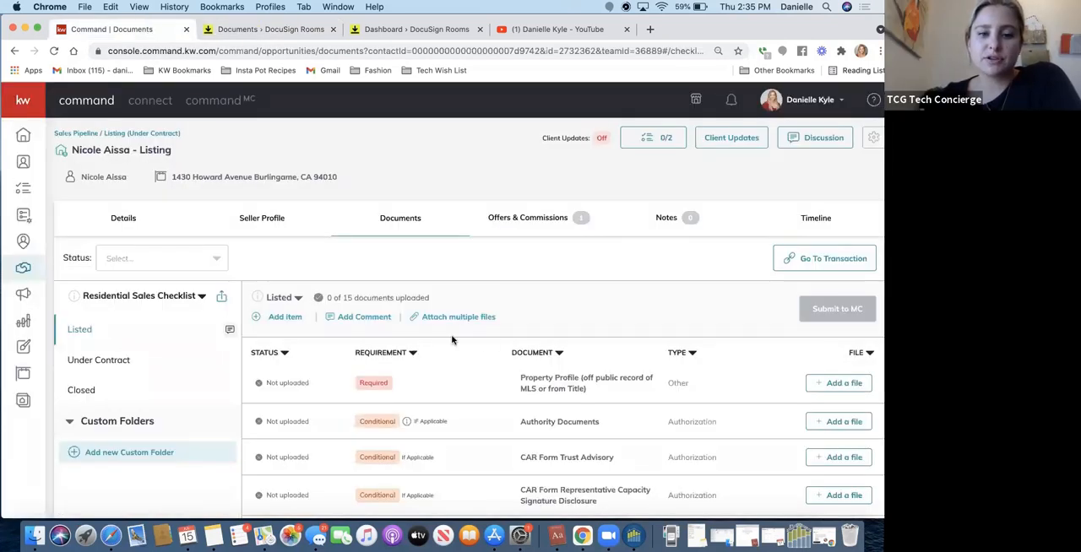
Start attaching multiple files from DocuSign to the Listed checklist and assign the property statement PDF to Property Profile.
scroll(440, 341, "down", 3)
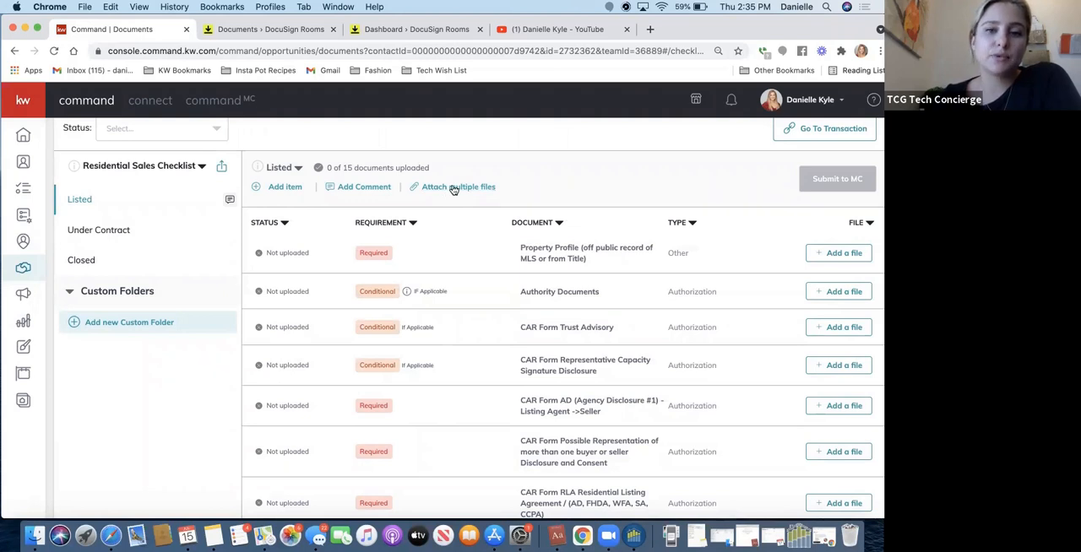
left_click(455, 190)
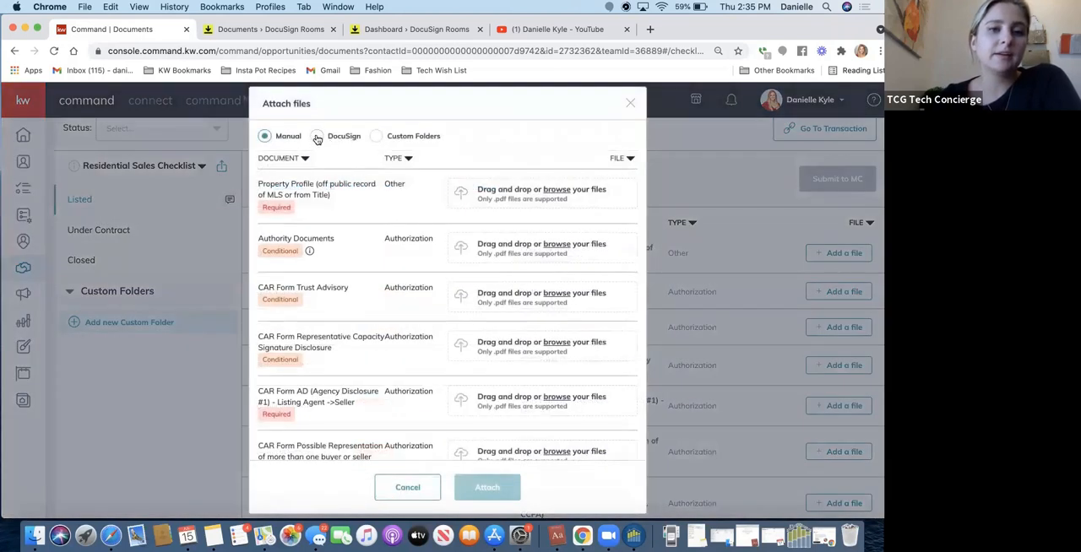
left_click(317, 137)
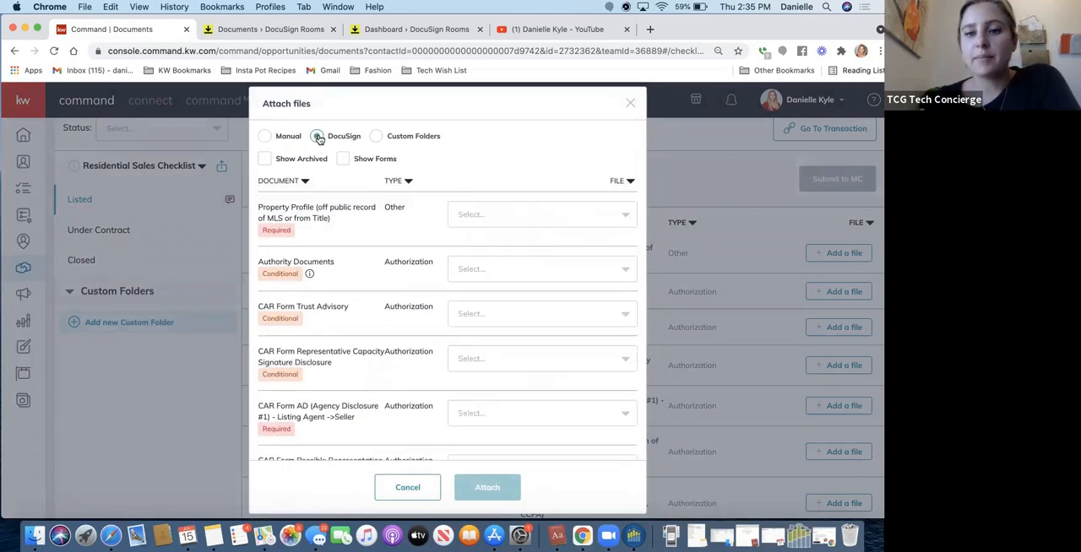
left_click(495, 216)
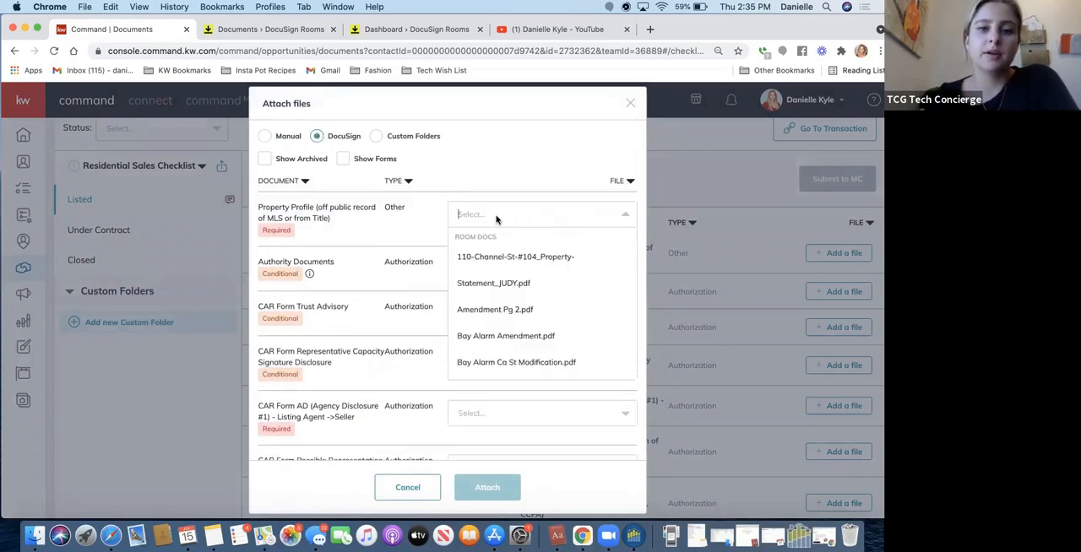
left_click(481, 272)
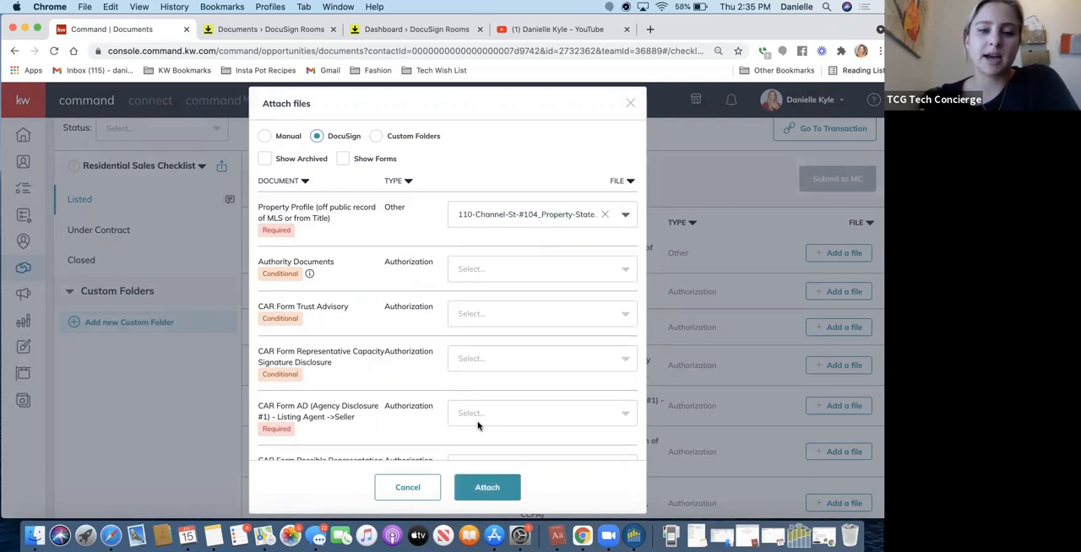
Assign Amendment Pg 2.pdf to CAR Form AD, Bay Alarm Amendment.pdf to Possible Representation and Bay Alarm Ca St Modification.pdf to RLA, and attach the files.
scroll(479, 422, "down", 4)
left_click(486, 258)
left_click(482, 296)
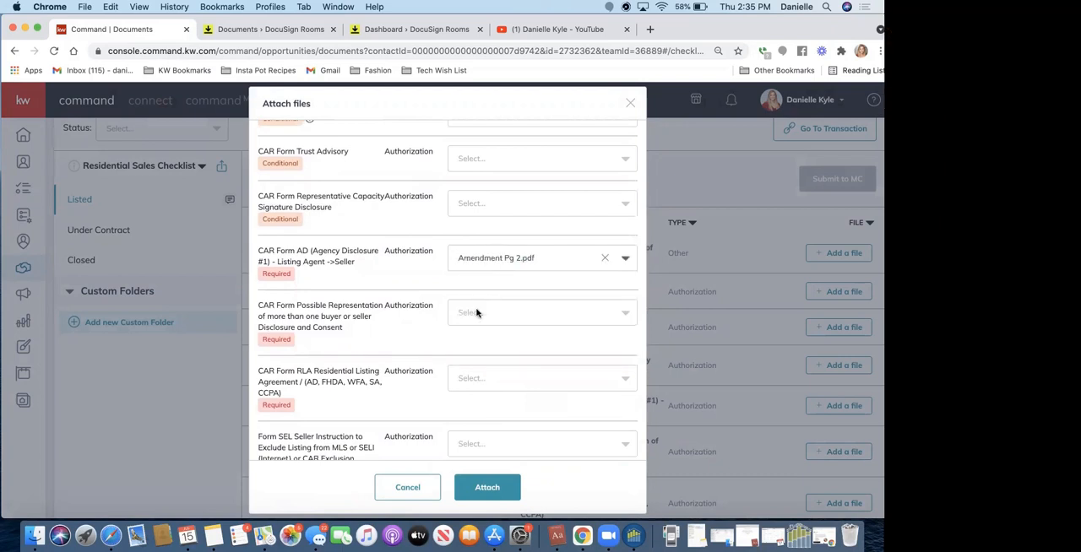
left_click(479, 313)
left_click(488, 355)
left_click(478, 382)
left_click(469, 422)
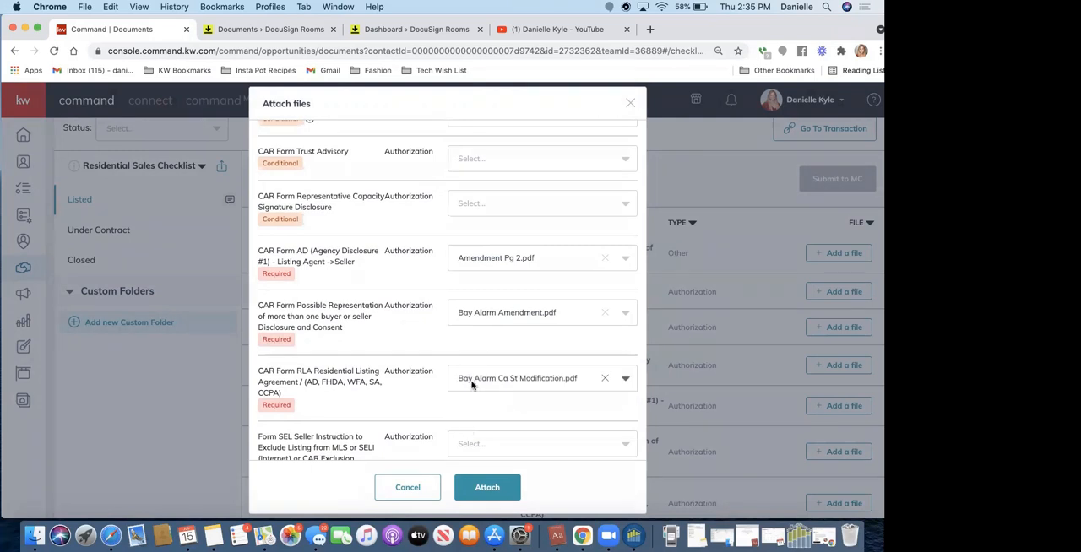
left_click(471, 488)
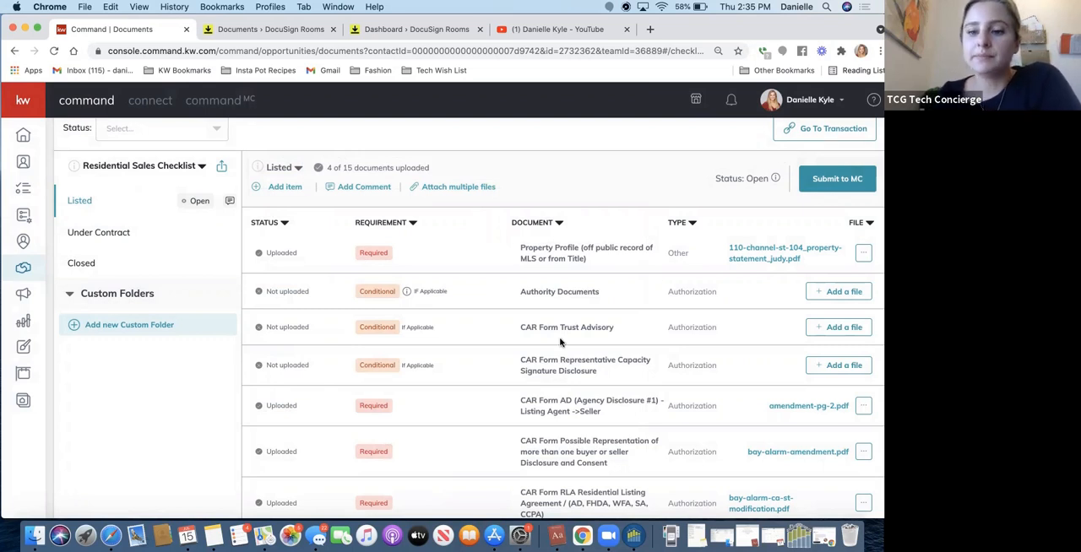
Review the upload status of the documents in the Listed checklist.
scroll(560, 342, "up", 1)
scroll(560, 342, "up", 2)
scroll(541, 334, "down", 10)
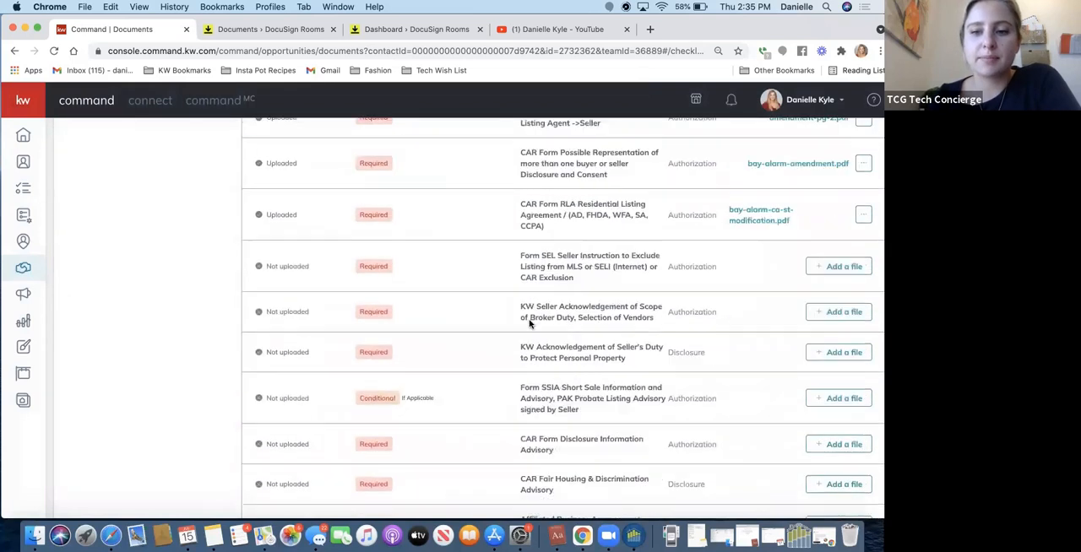
scroll(772, 191, "up", 5)
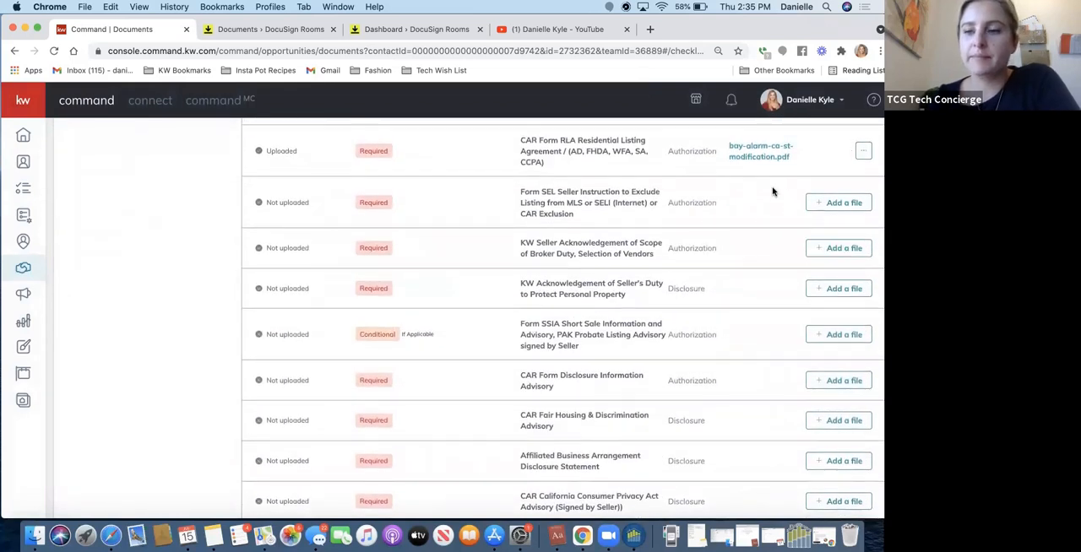
Review the Listed checklist's required documents and submit the checklist to the MC for review.
scroll(772, 192, "up", 3)
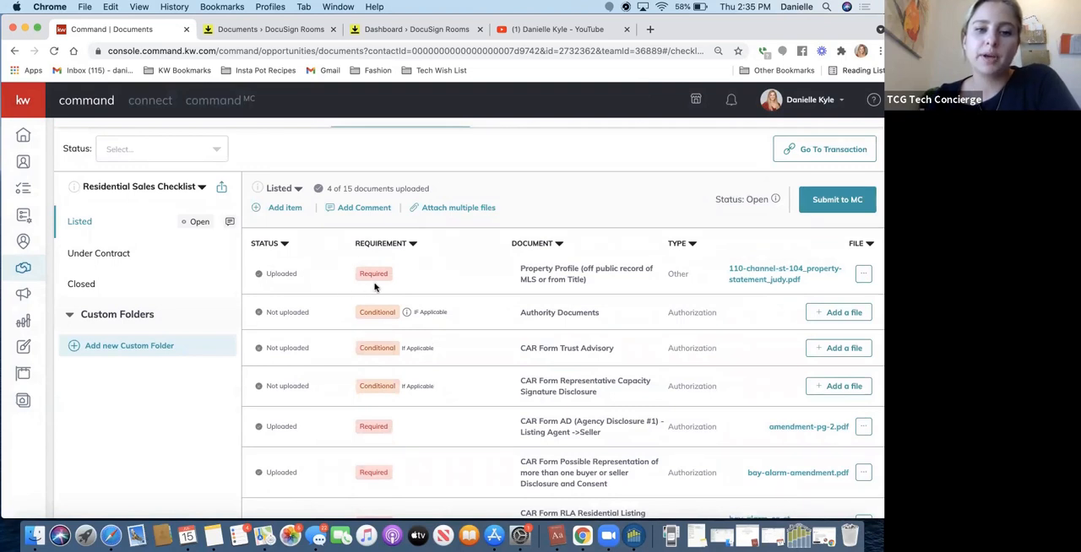
scroll(439, 285, "down", 3)
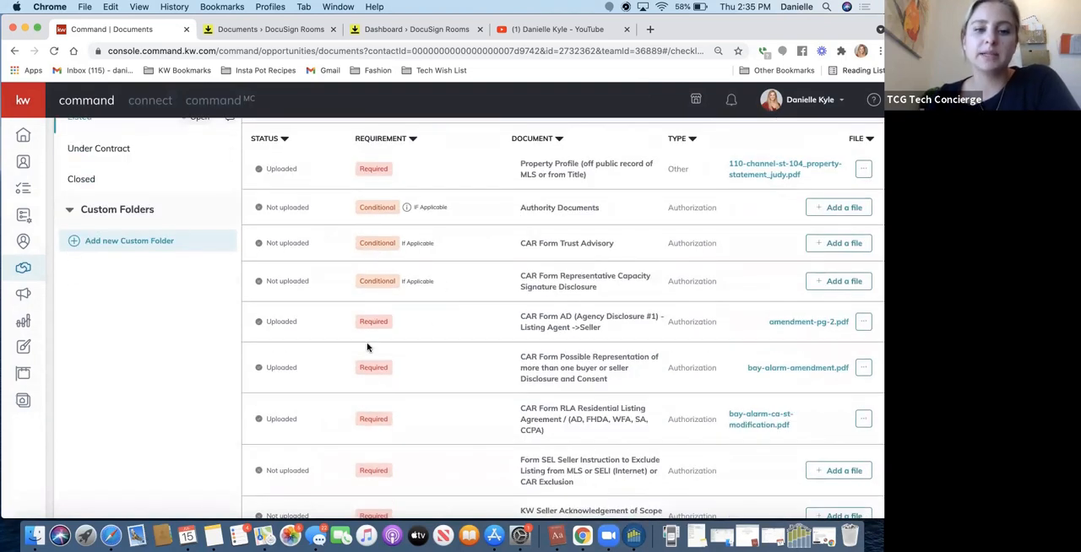
scroll(367, 342, "down", 5)
scroll(367, 342, "up", 5)
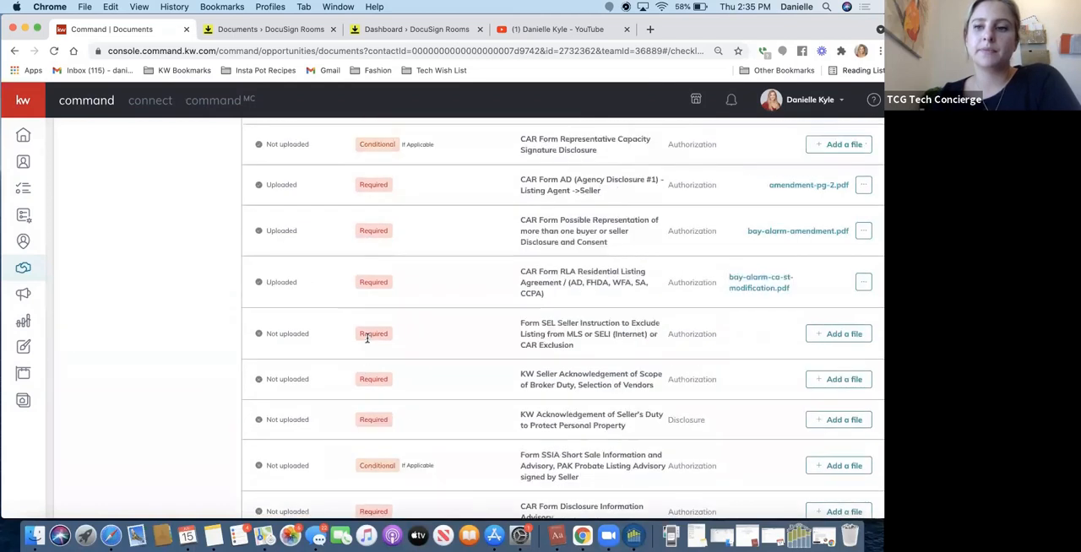
scroll(367, 342, "up", 4)
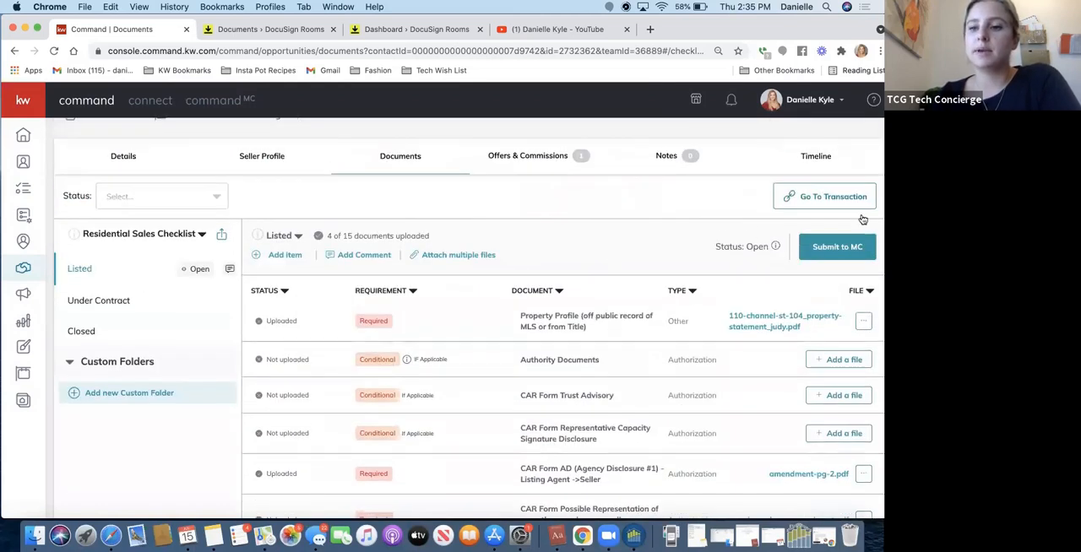
left_click(827, 248)
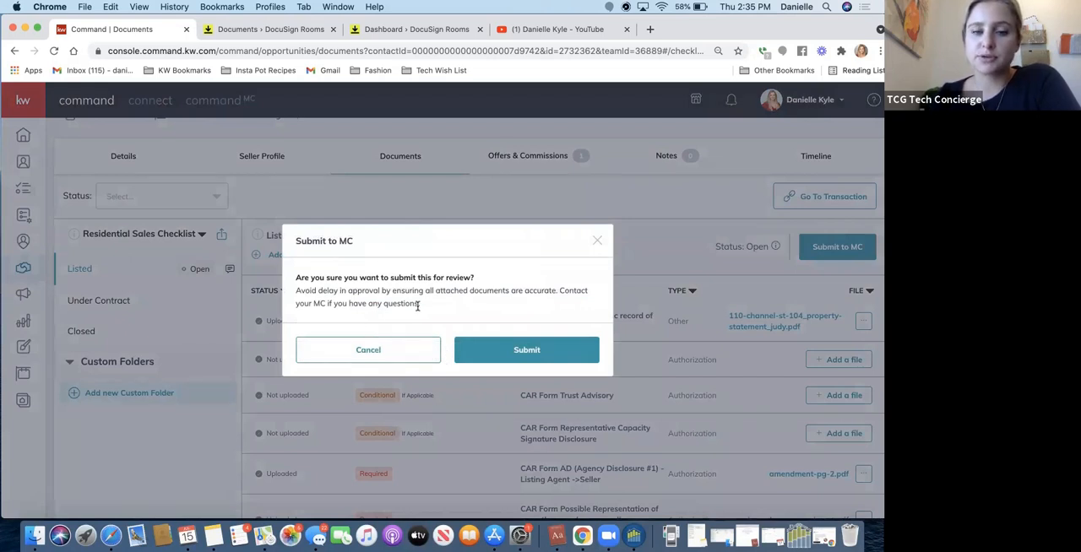
left_click(511, 352)
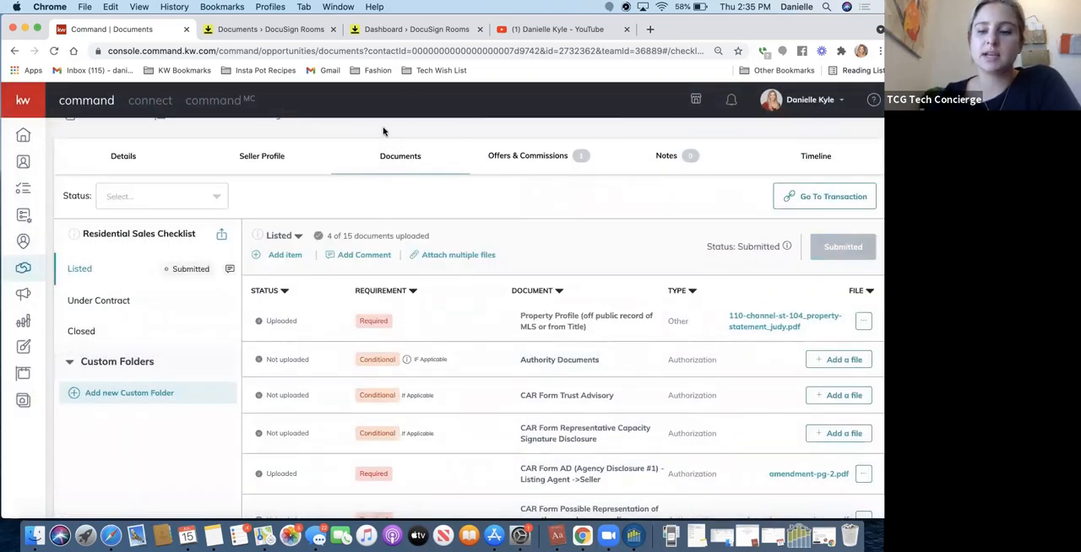
mouse_move(788, 250)
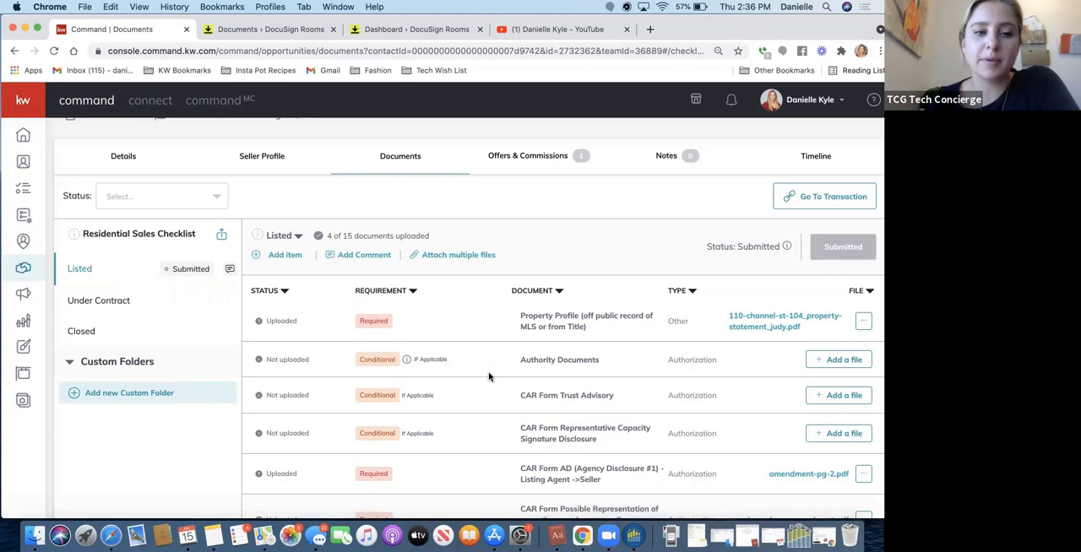
Examine the remaining Listed documents and the required and conditional documents in the Under Contract checklist.
scroll(488, 376, "down", 10)
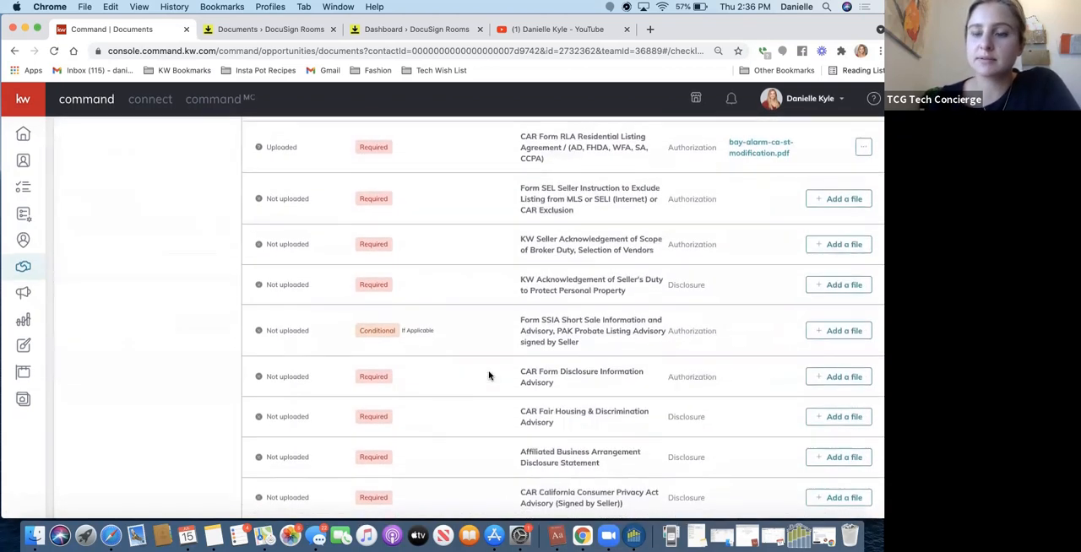
scroll(488, 377, "up", 3)
scroll(488, 377, "up", 5)
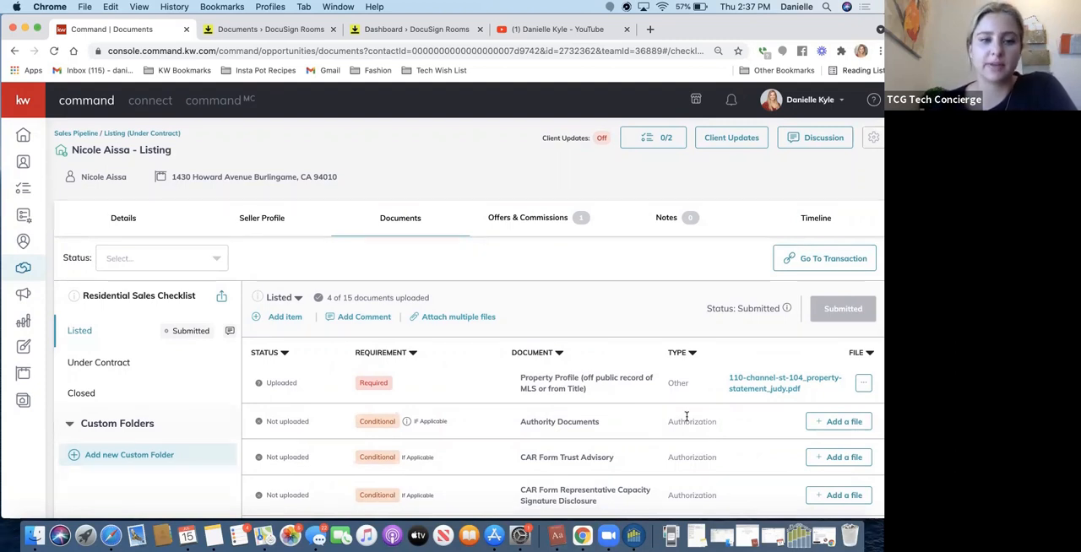
left_click(95, 364)
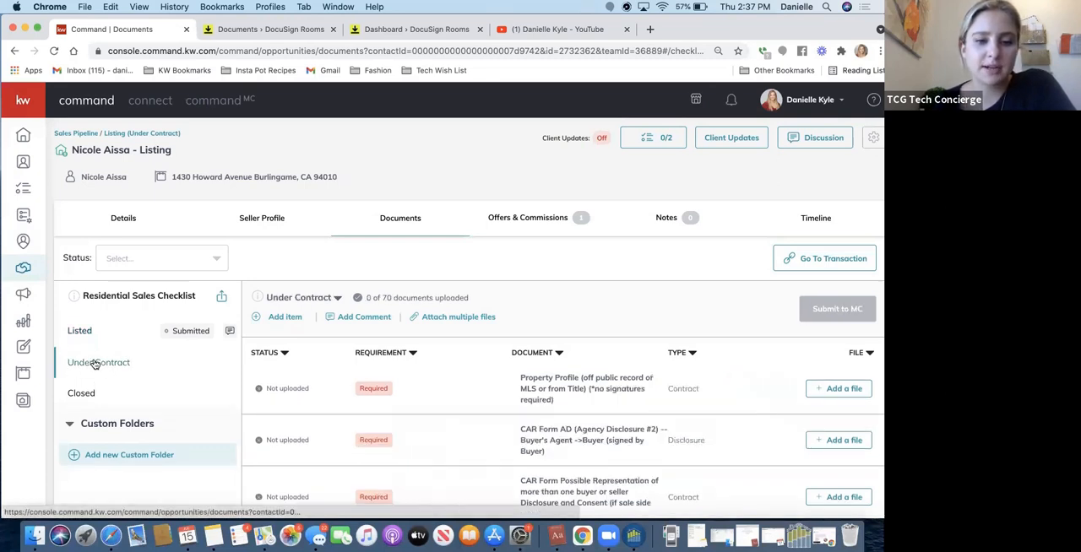
scroll(457, 350, "down", 3)
scroll(457, 349, "down", 15)
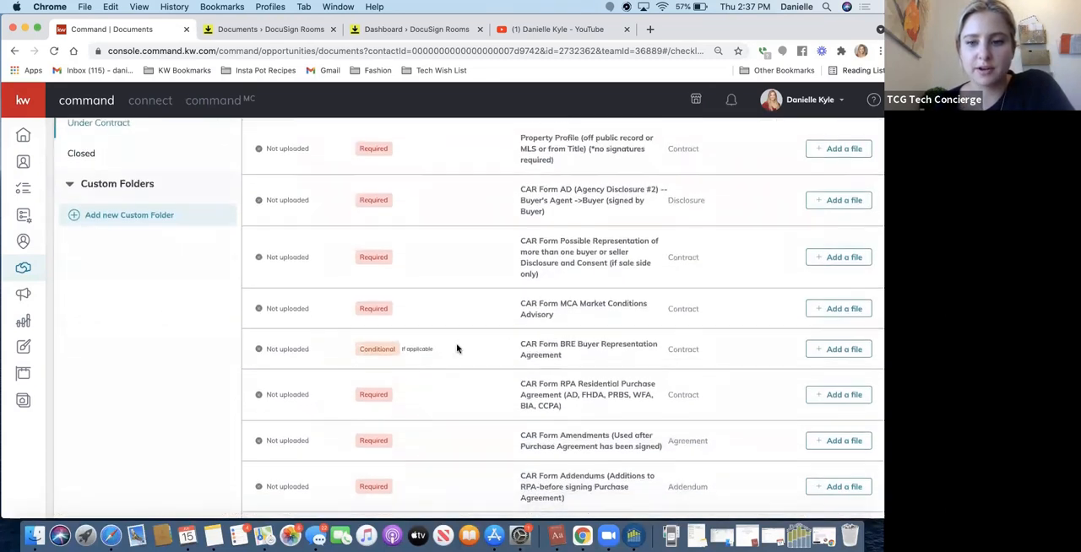
scroll(457, 350, "down", 15)
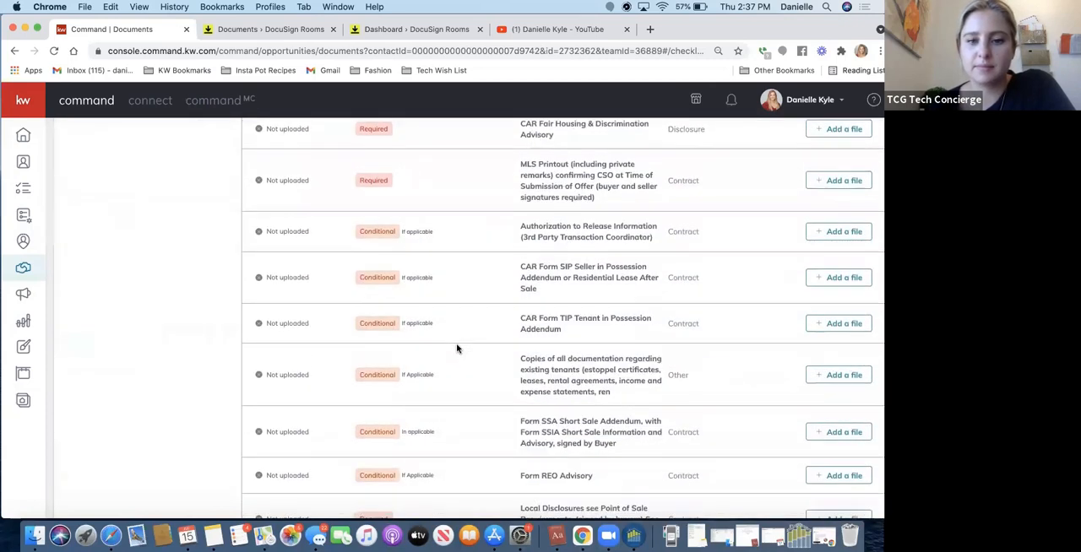
scroll(456, 349, "down", 6)
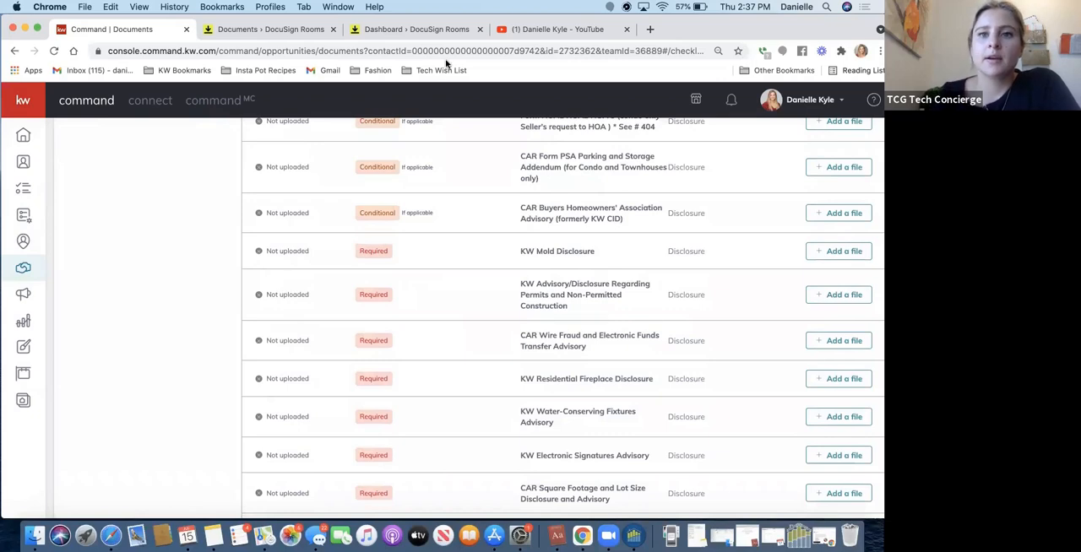
scroll(506, 281, "up", 10)
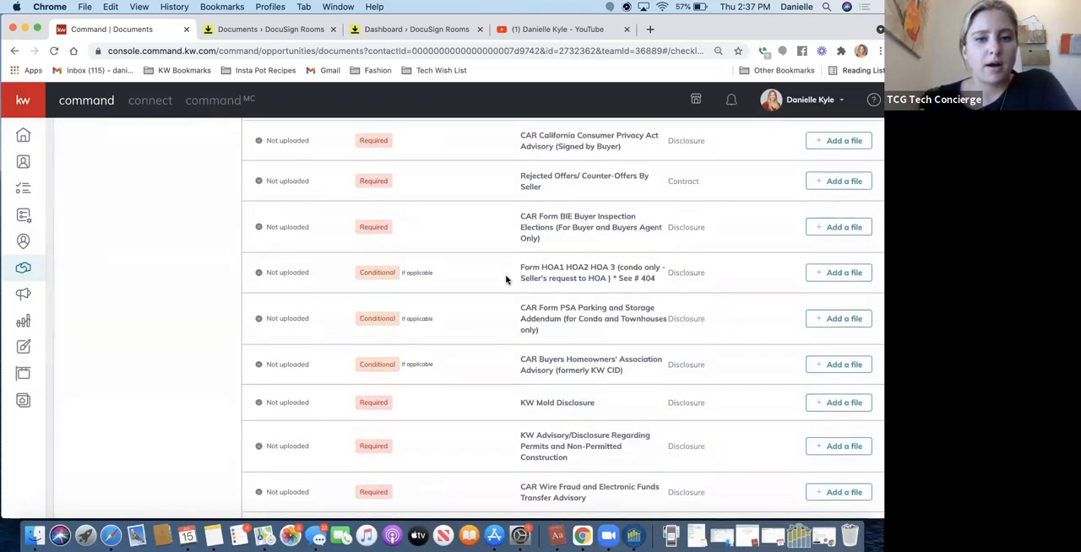
scroll(507, 280, "up", 15)
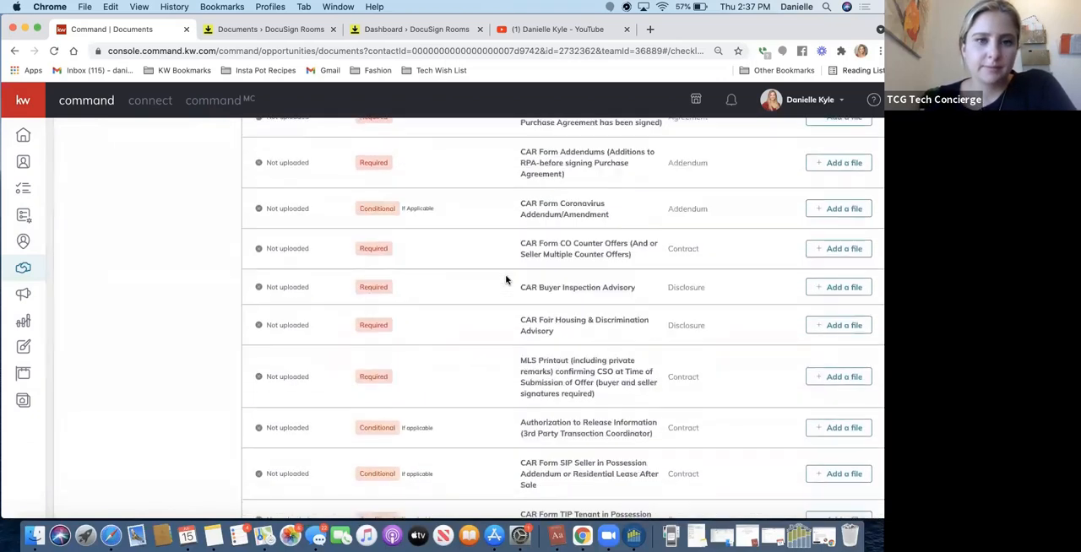
scroll(506, 280, "up", 3)
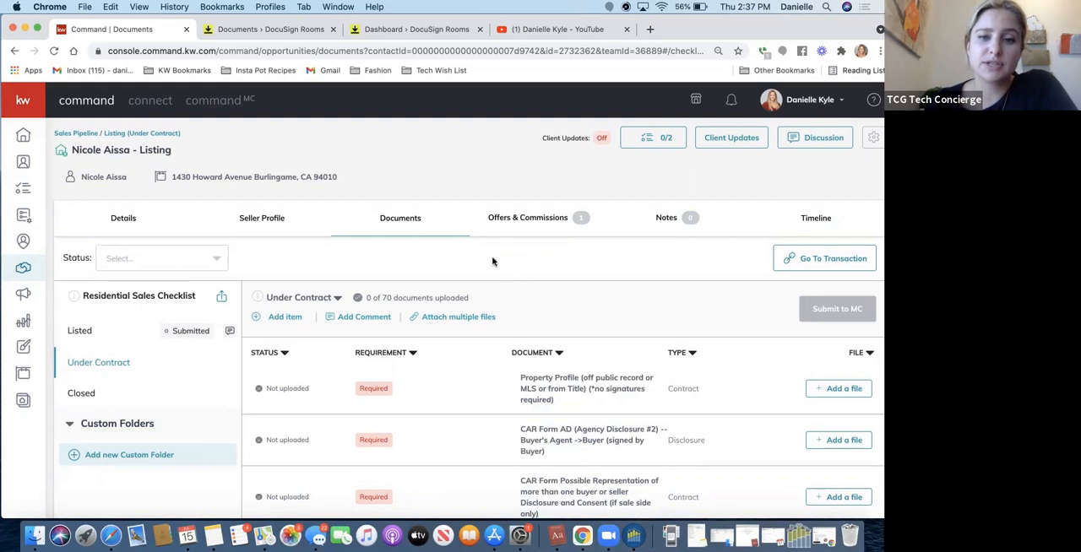
Change the response of the accepted offer on the listing and remove that offer.
left_click(528, 221)
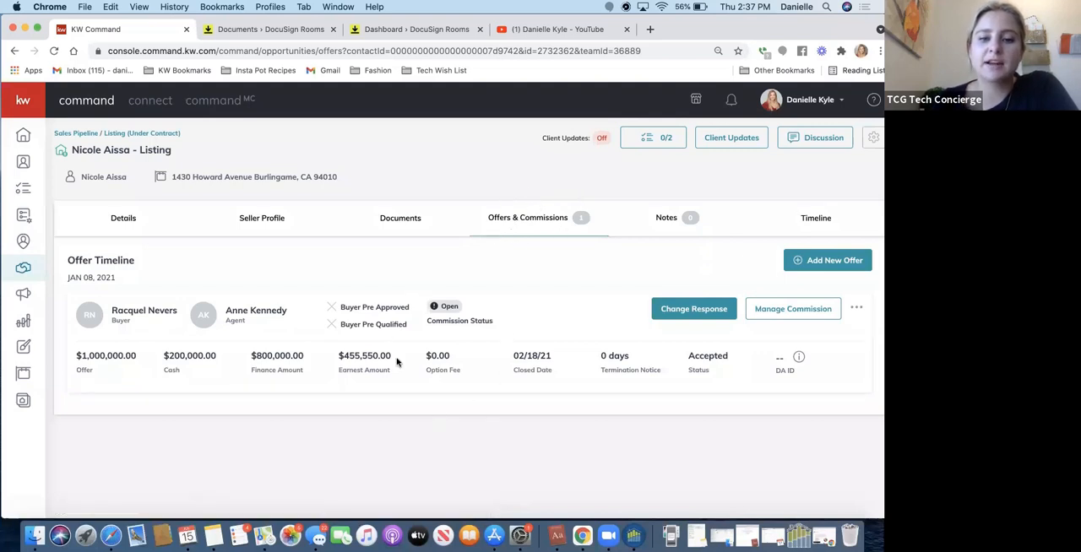
left_click(704, 321)
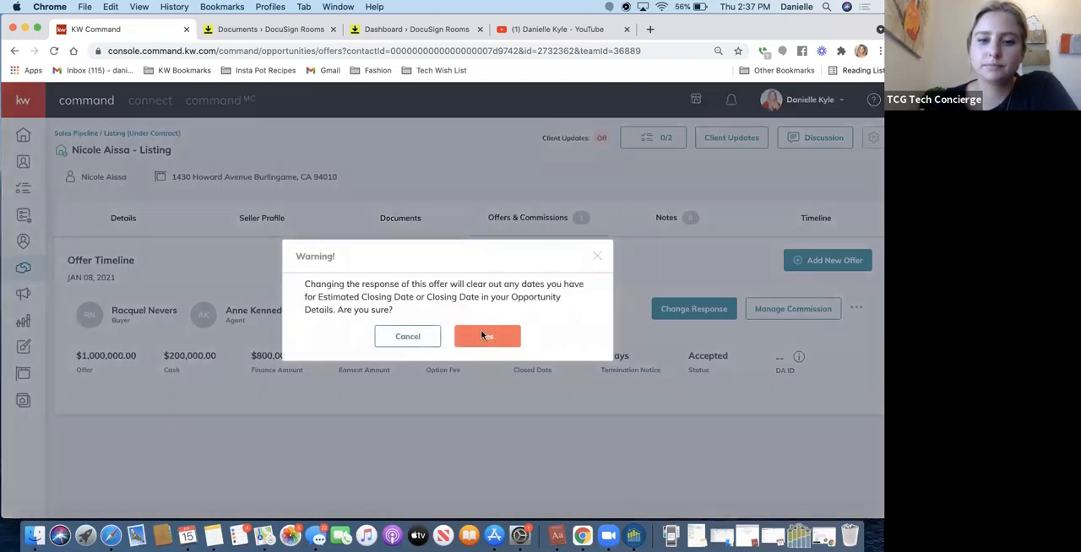
left_click(481, 336)
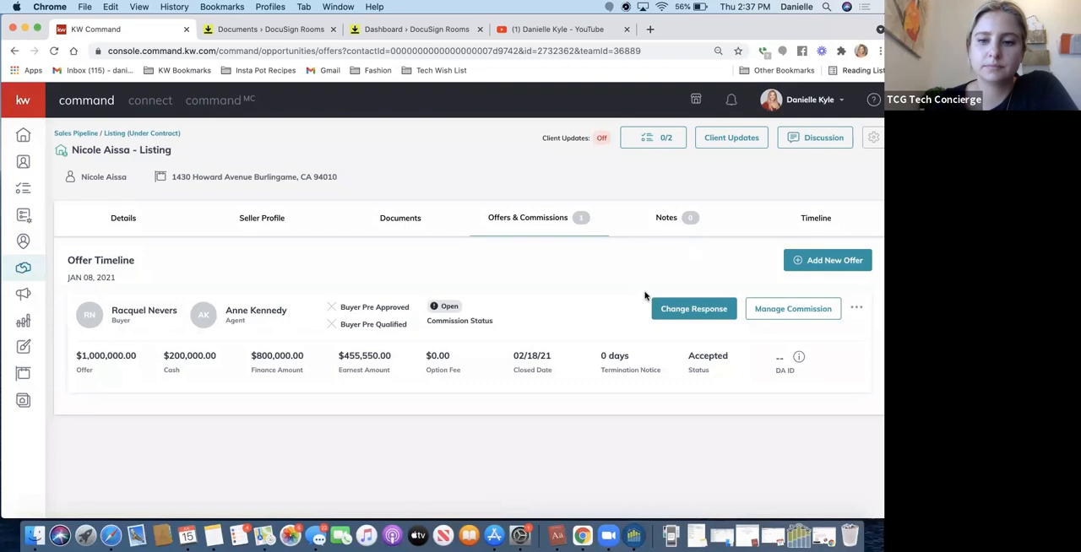
left_click(855, 311)
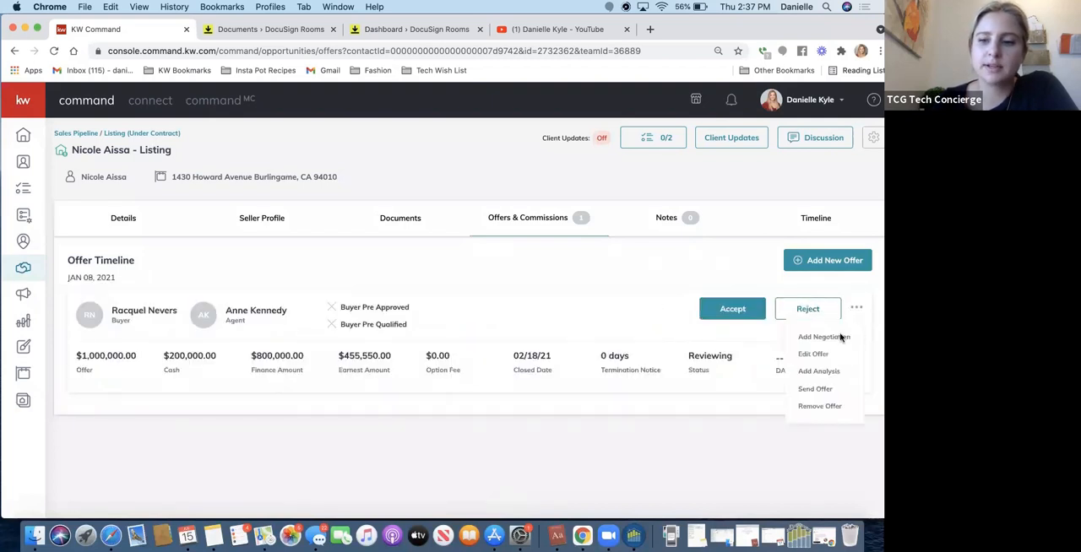
left_click(819, 407)
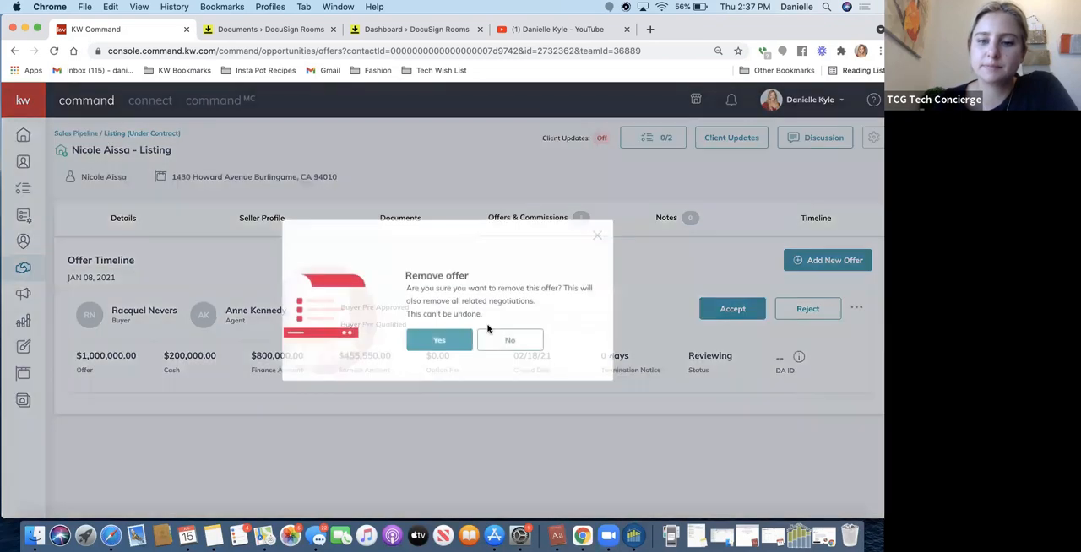
left_click(444, 349)
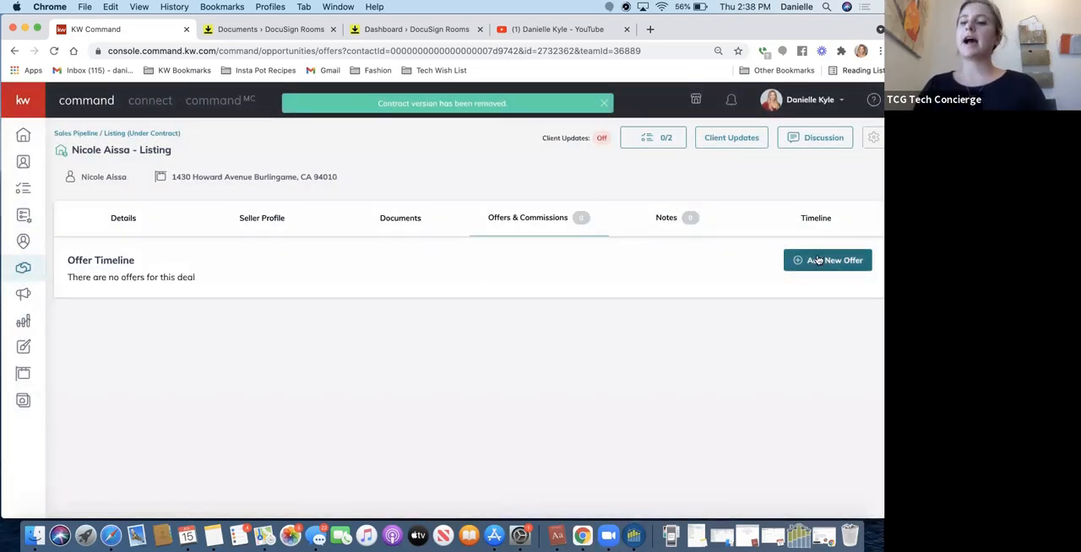
Add a new offer version named "Offer #1" to the listing.
left_click(817, 260)
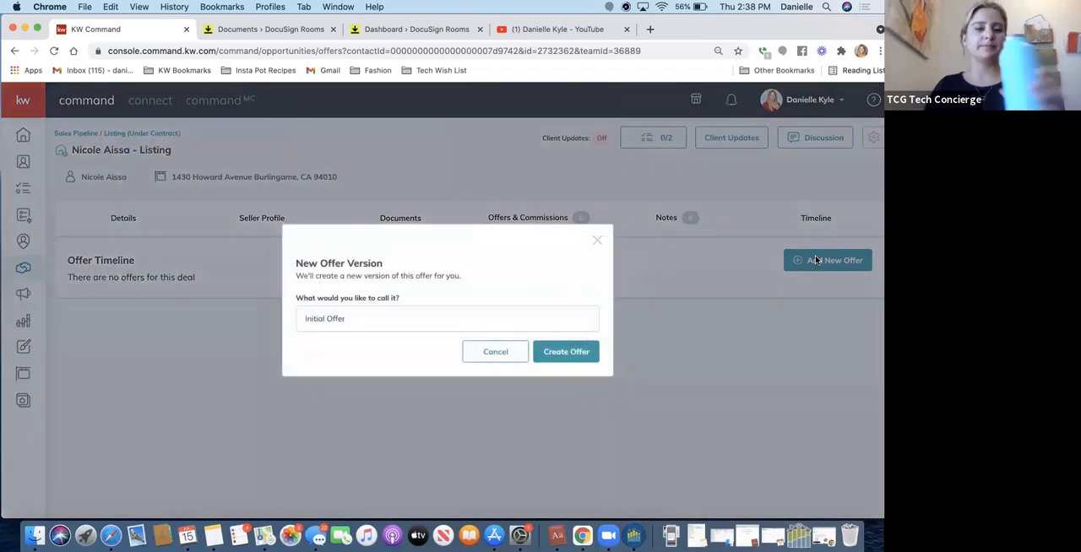
left_click(390, 326)
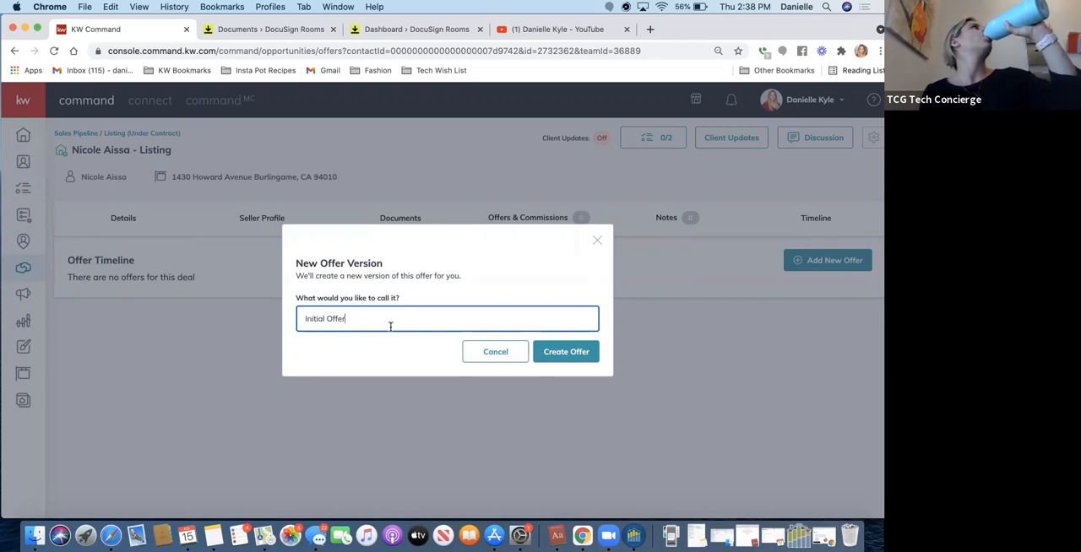
triple_click(441, 318)
type("Offer")
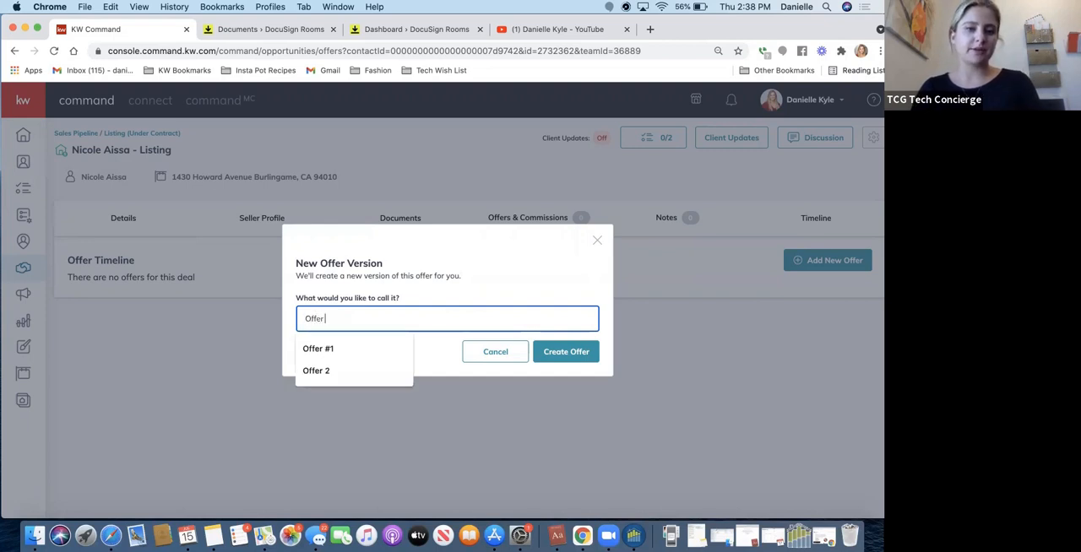
type(" #1")
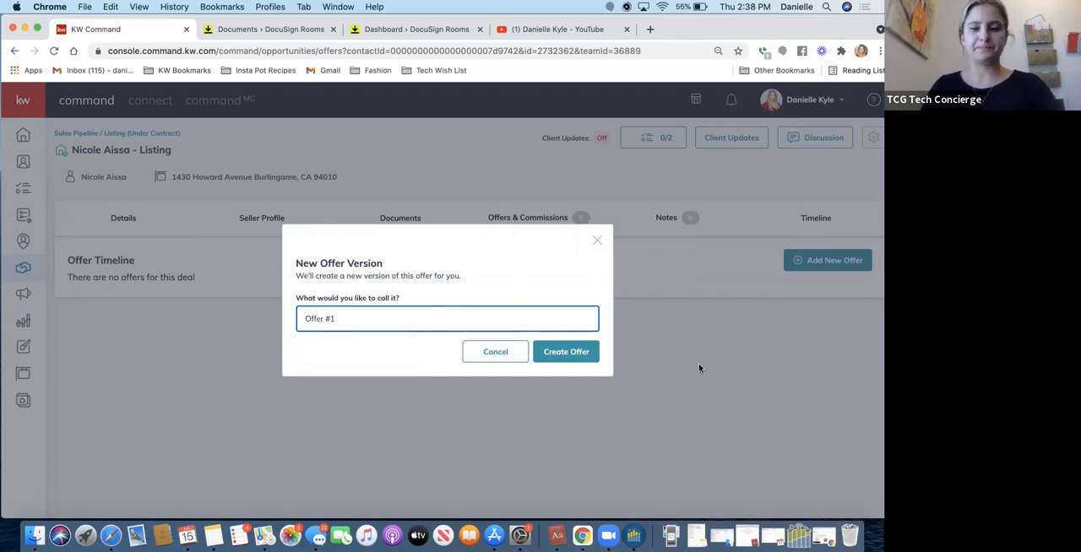
left_click(547, 361)
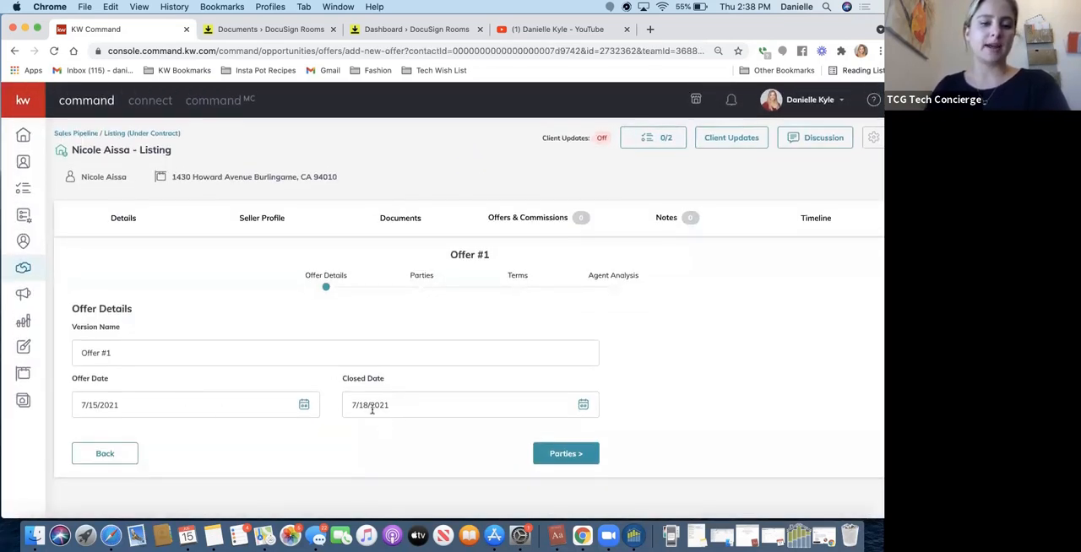
Set the offer's closed date to 8/31/2021 and its offer date to 7/1/2021.
left_click(583, 405)
left_click(500, 436)
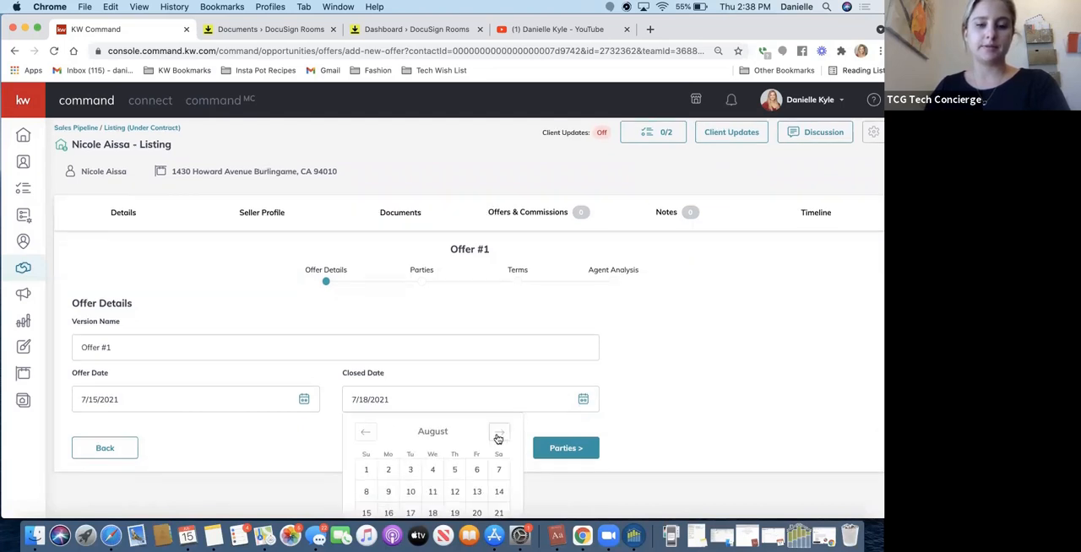
scroll(456, 456, "down", 2)
left_click(410, 477)
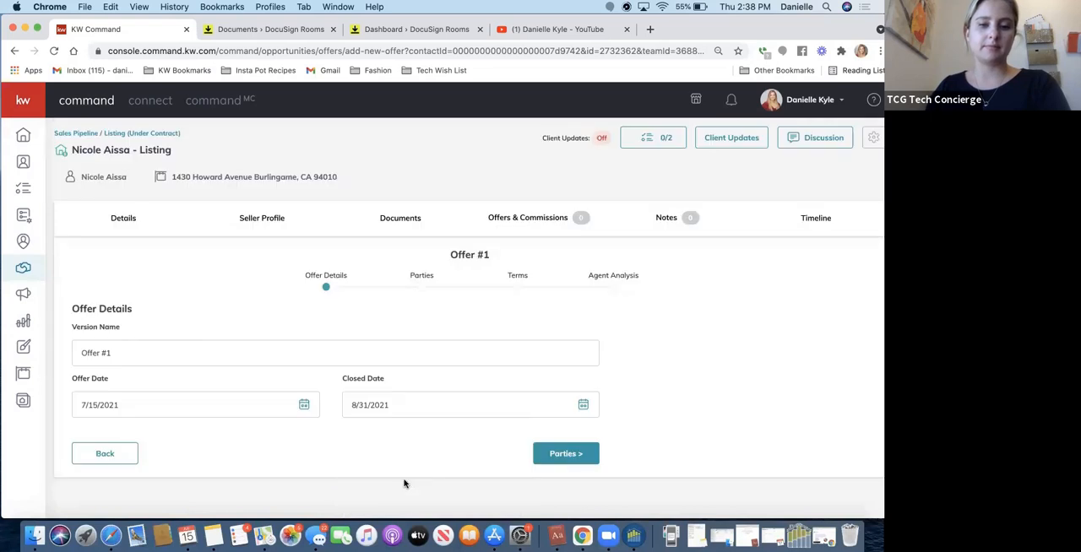
left_click(301, 407)
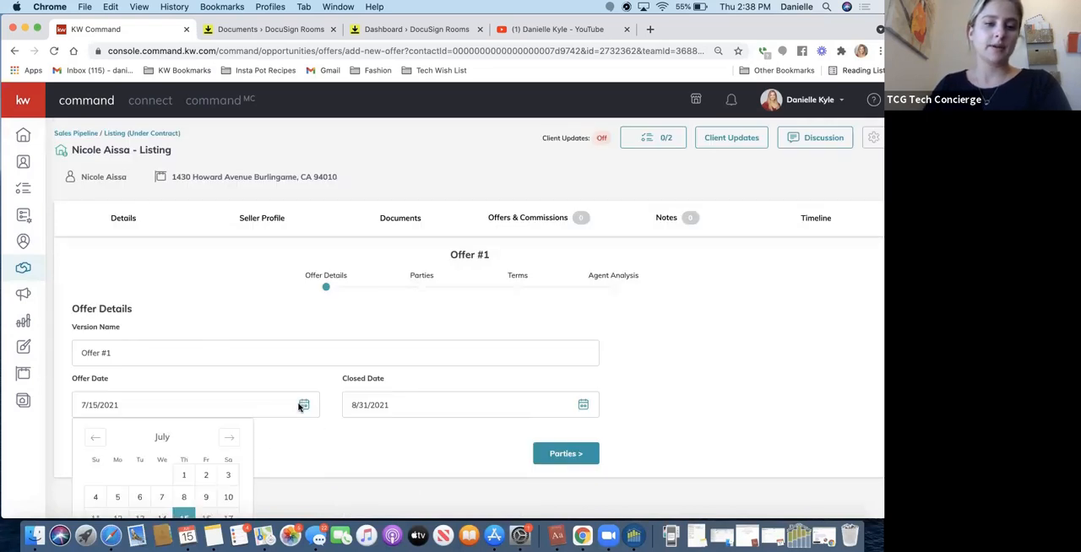
left_click(184, 476)
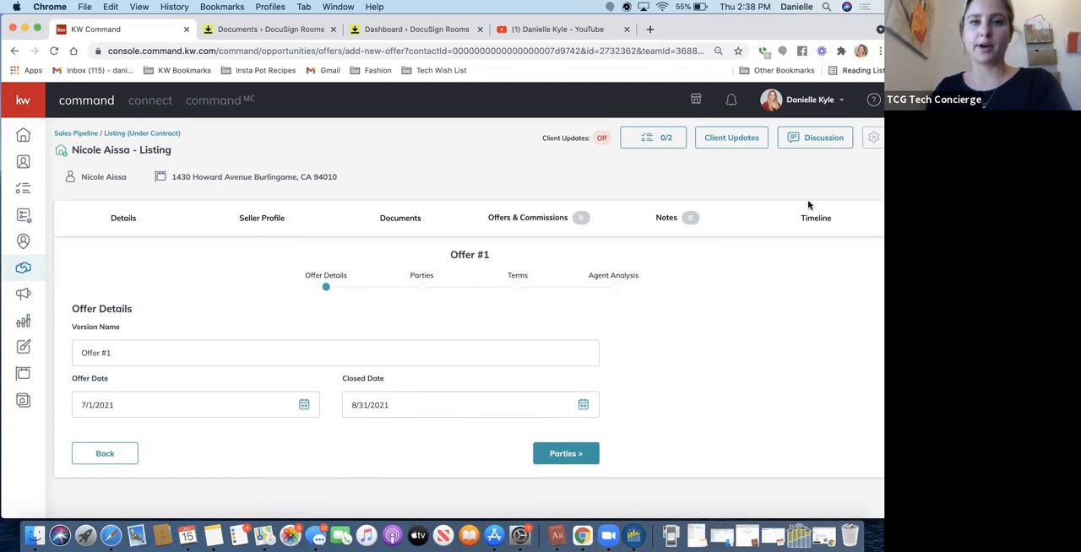
Continue to the parties of Offer #1 and enter the buyer's full name.
left_click(575, 455)
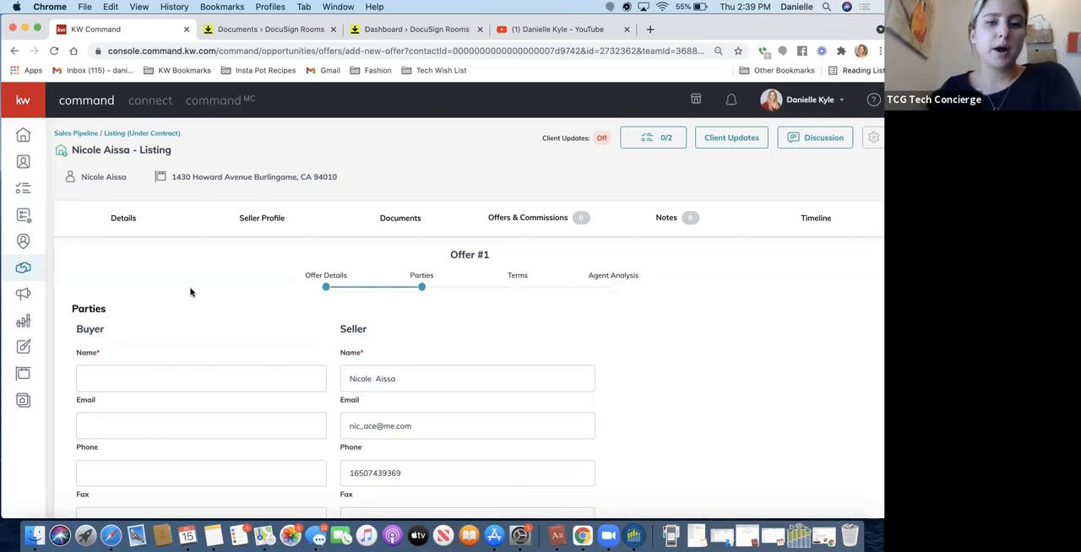
scroll(191, 293, "down", 3)
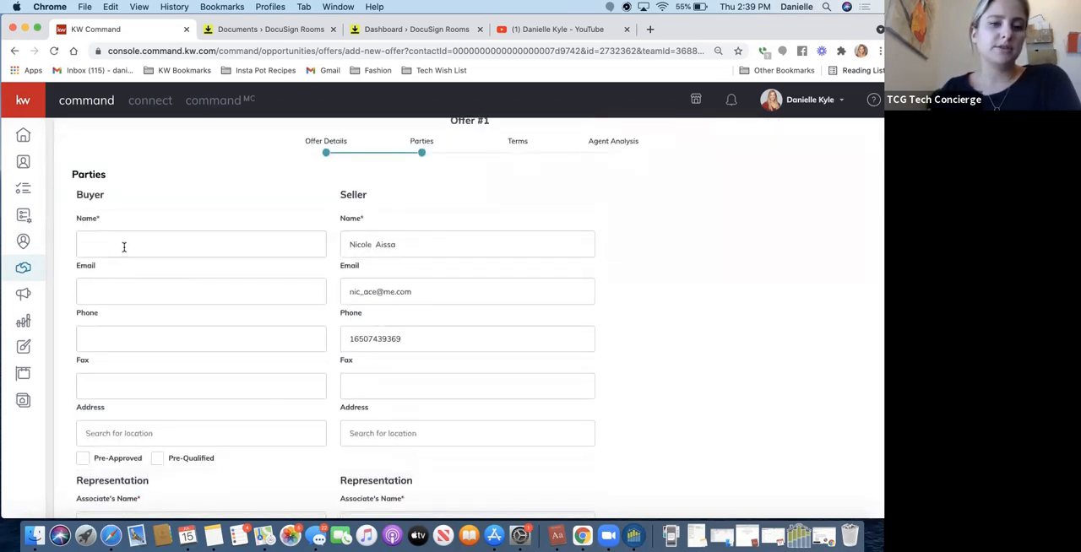
scroll(121, 237, "down", 1)
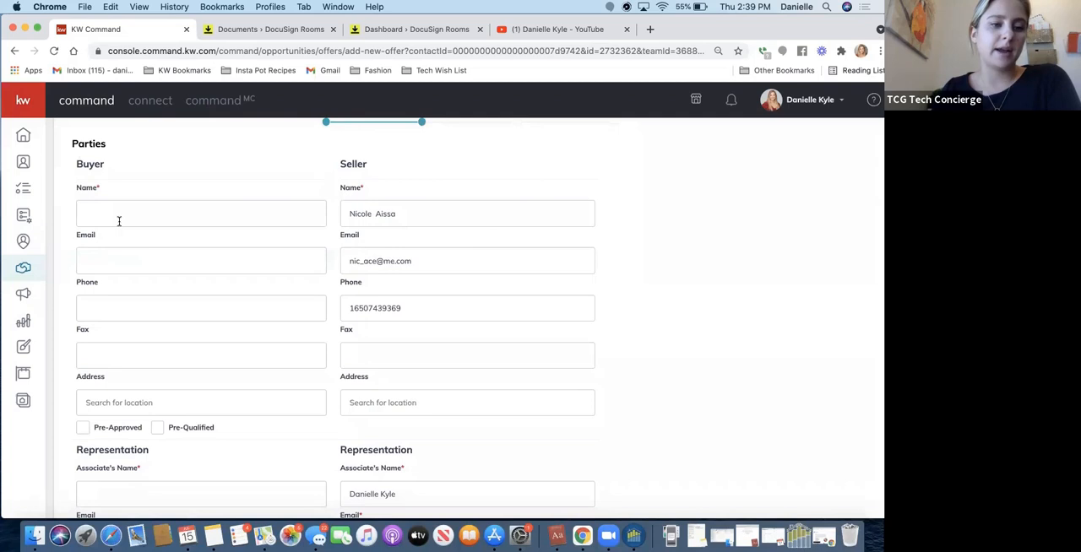
scroll(120, 221, "down", 3)
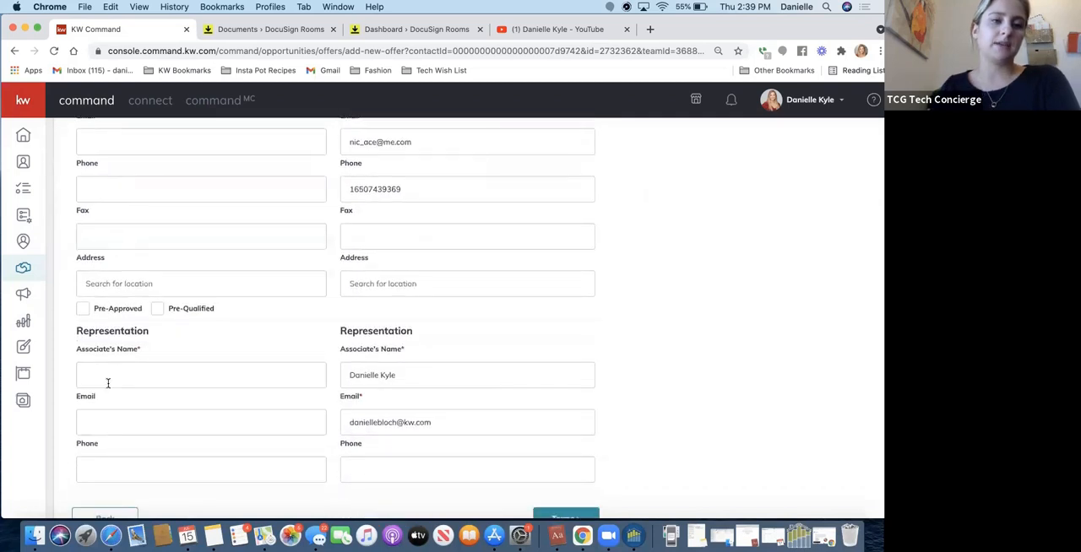
scroll(108, 383, "up", 5)
left_click(134, 245)
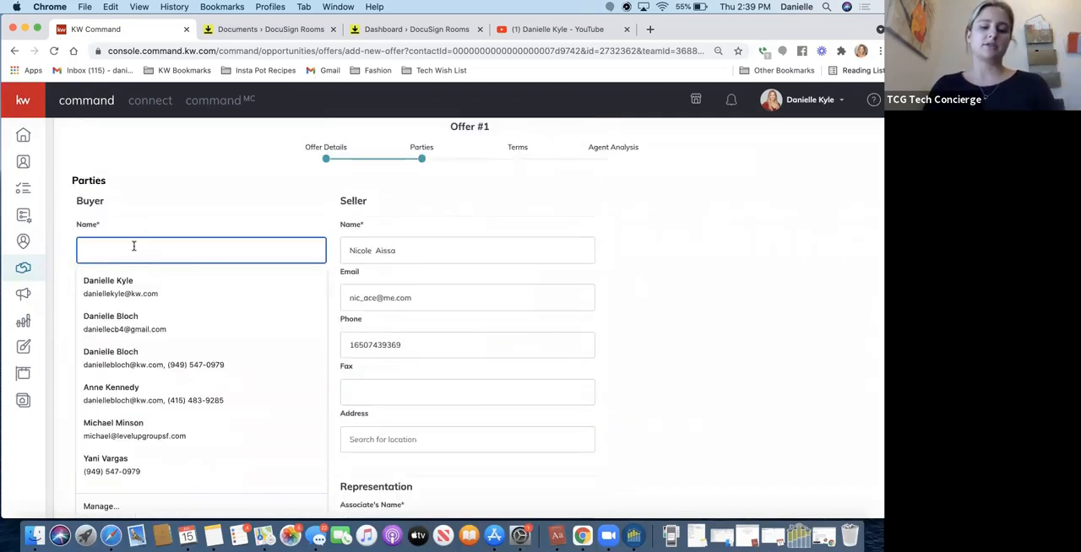
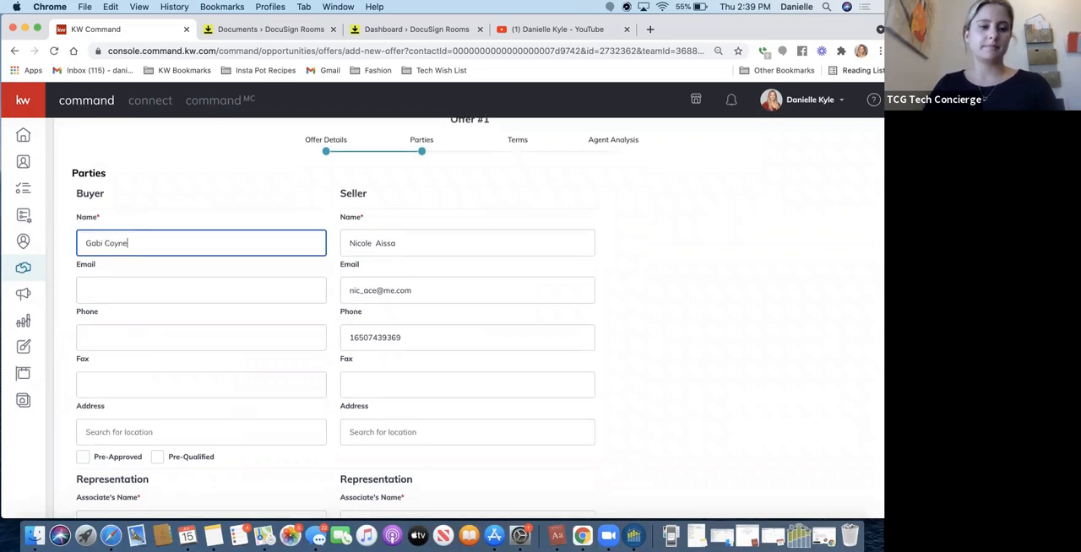
Enter the name of the associate representing the buyer and continue to the offer's terms.
scroll(113, 267, "down", 3)
left_click(112, 354)
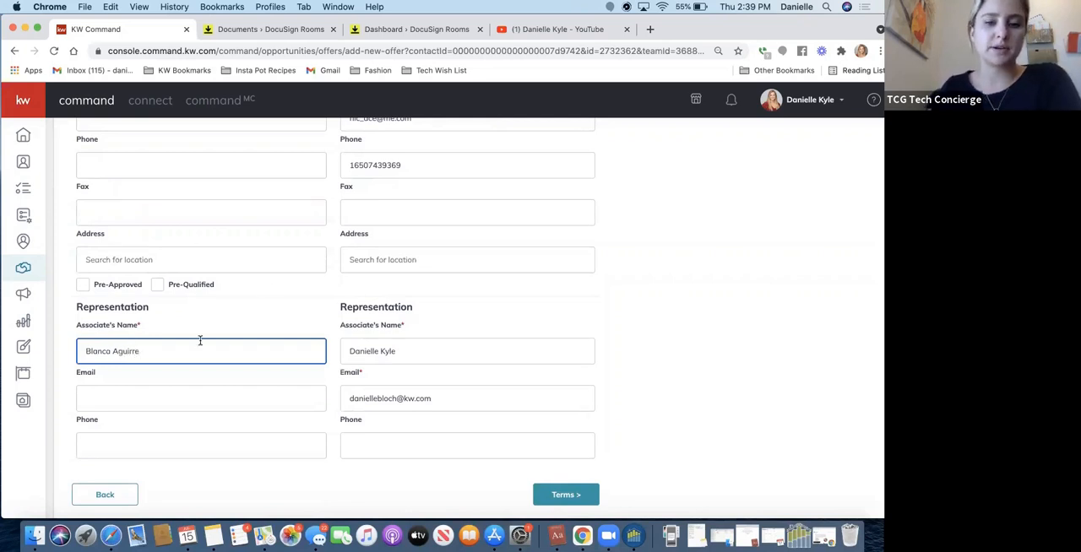
scroll(464, 285, "up", 5)
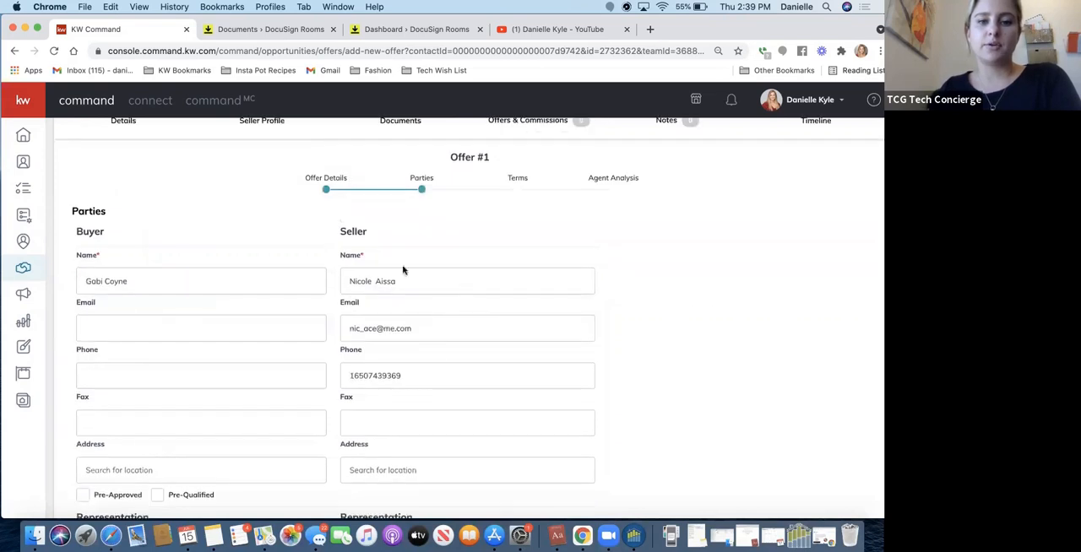
scroll(400, 305, "down", 5)
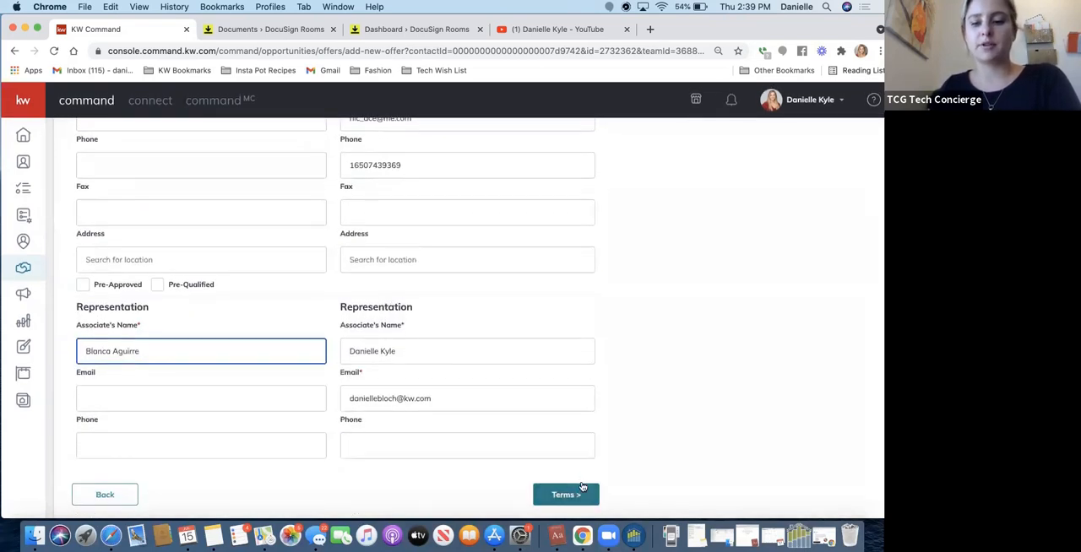
left_click(577, 498)
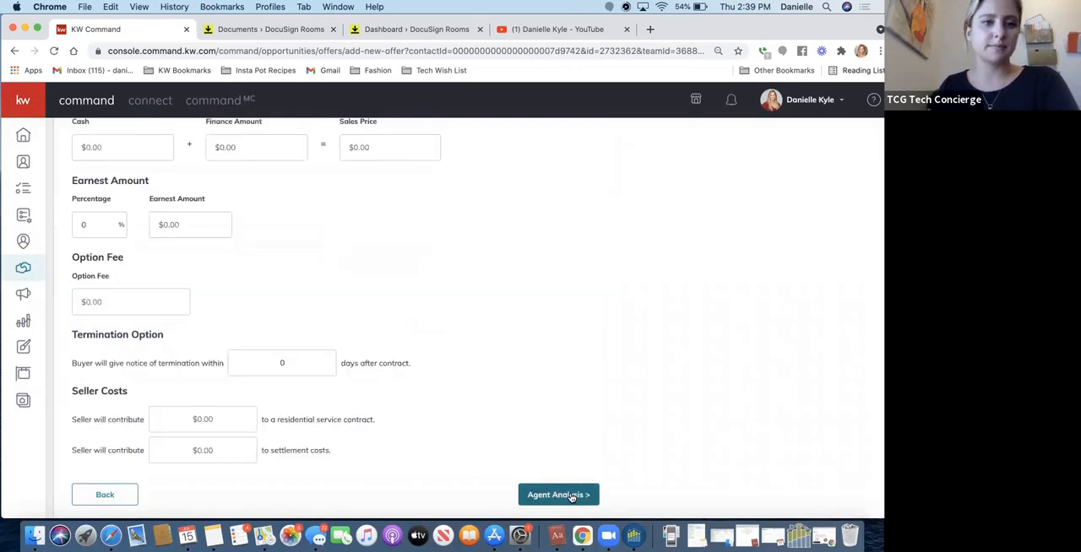
Set the offer's cash to $300,000 and its finance amount to $1,200,000.
scroll(442, 298, "up", 4)
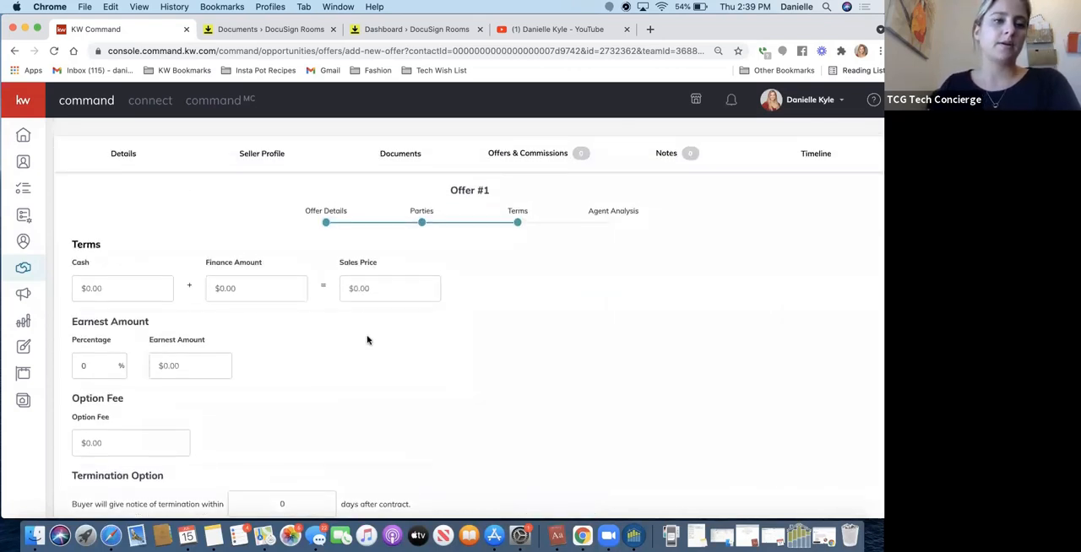
left_click(107, 288)
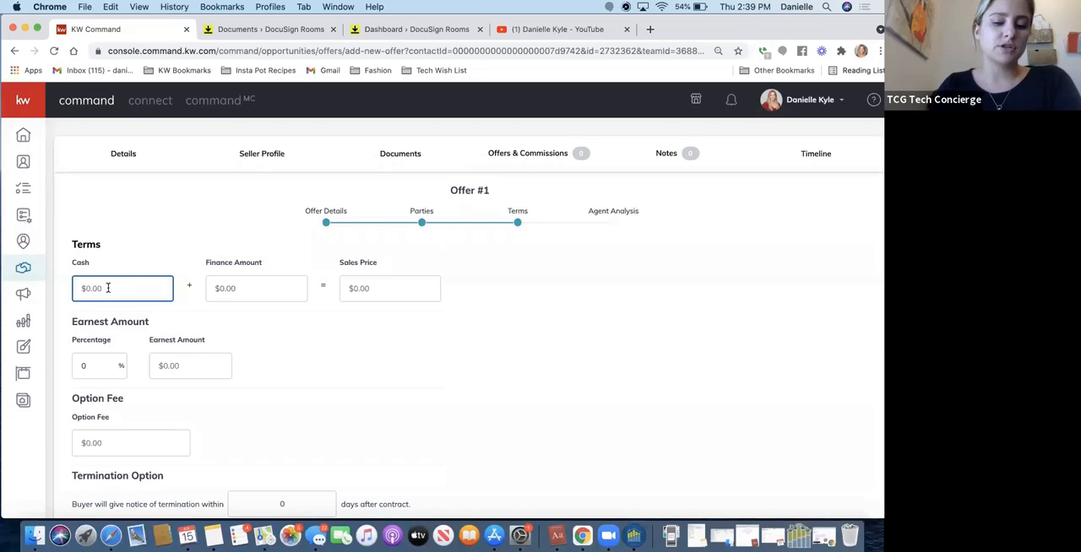
type("3000000")
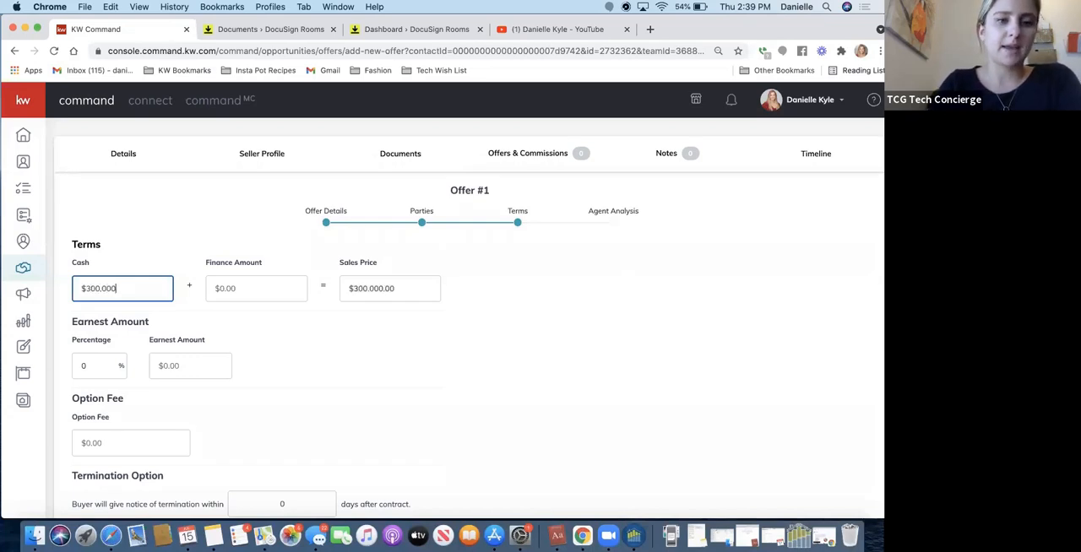
key("Tab")
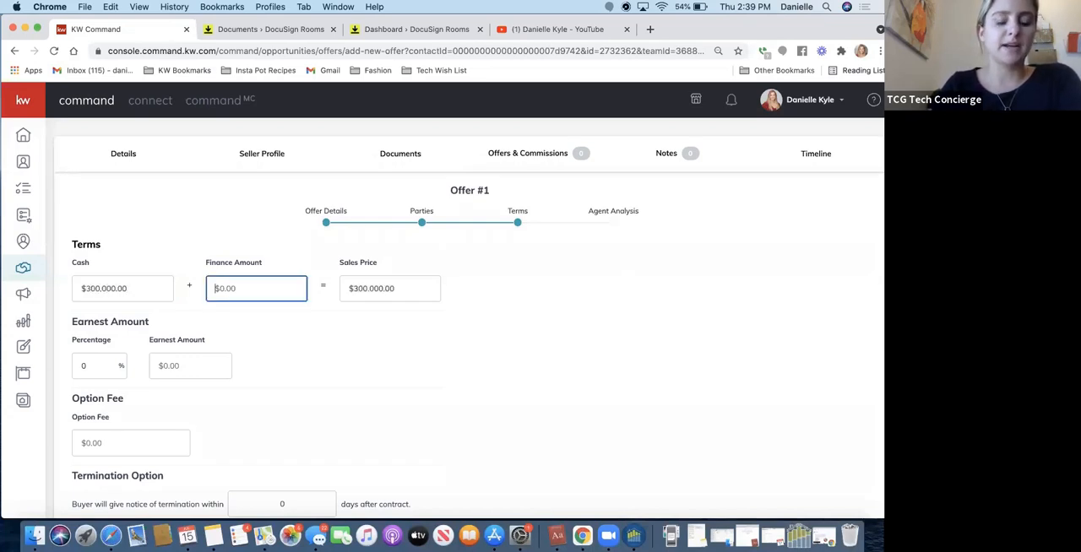
type("1")
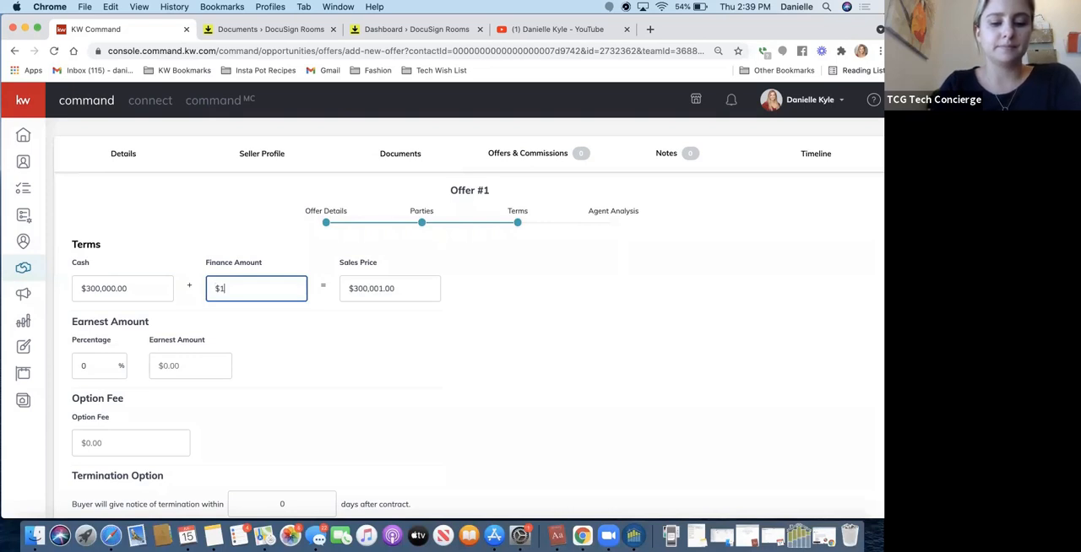
type(",200,000")
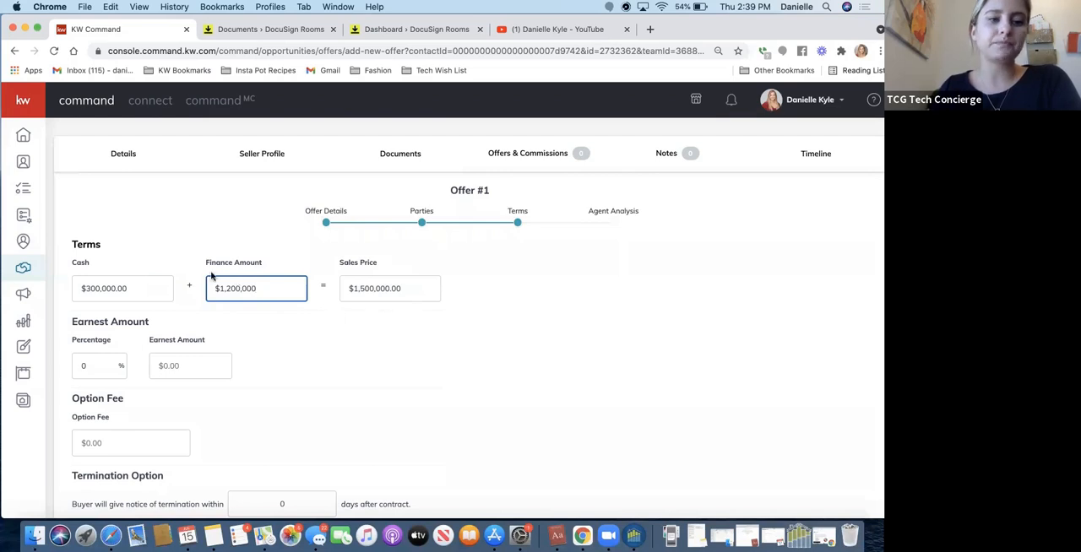
Set the offer's earnest money percentage to 3%.
left_click(82, 364)
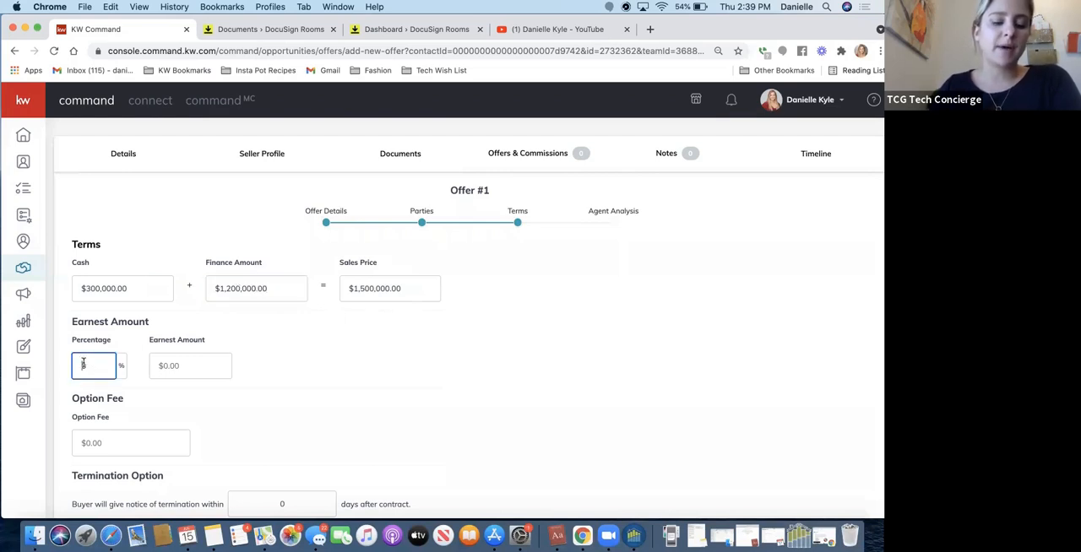
type("30")
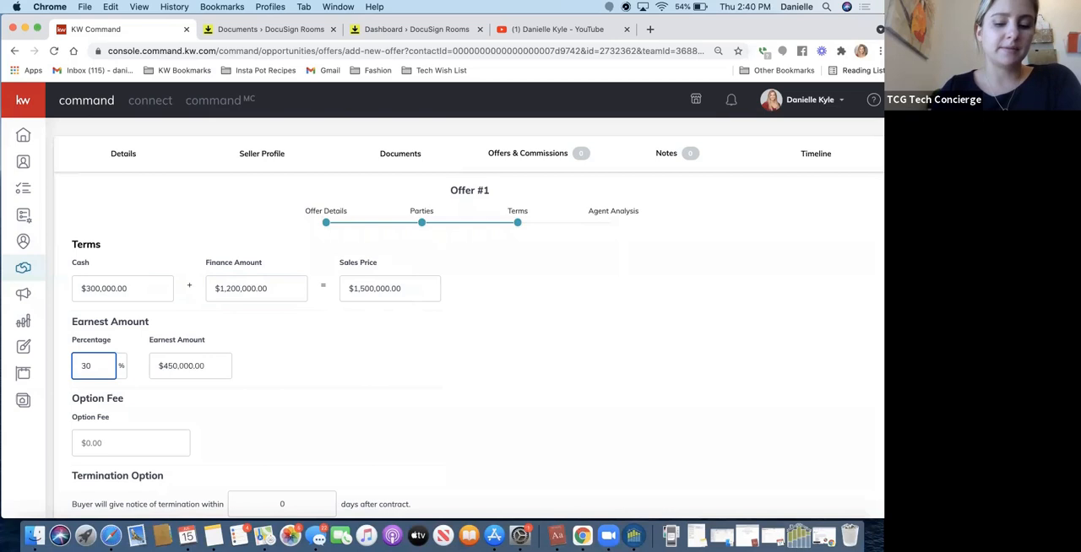
key("BackSpace")
left_click(225, 372)
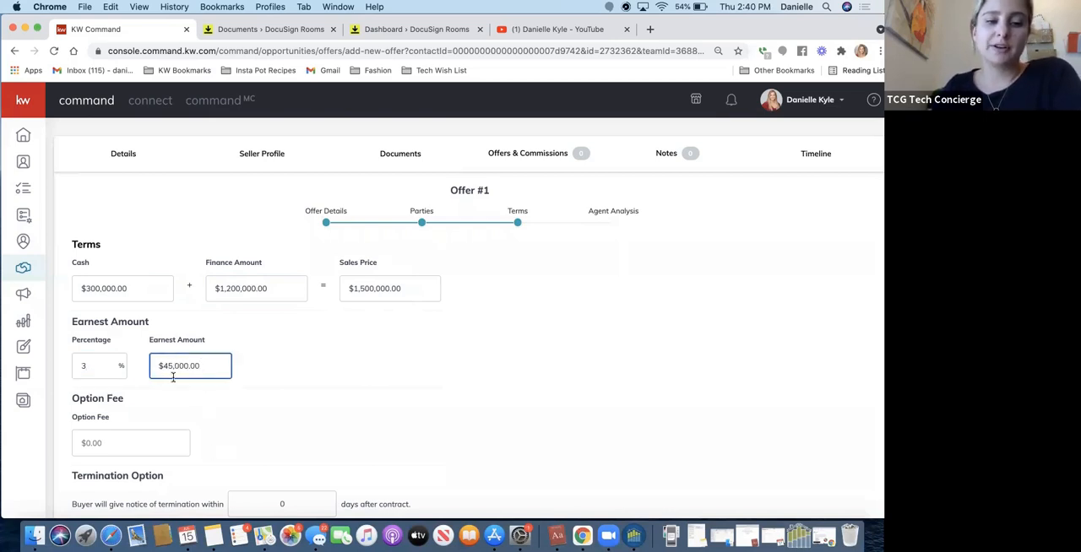
Clear the earnest percentage, set the earnest amount to $65,000 instead, and continue to the agent analysis.
left_click(81, 365)
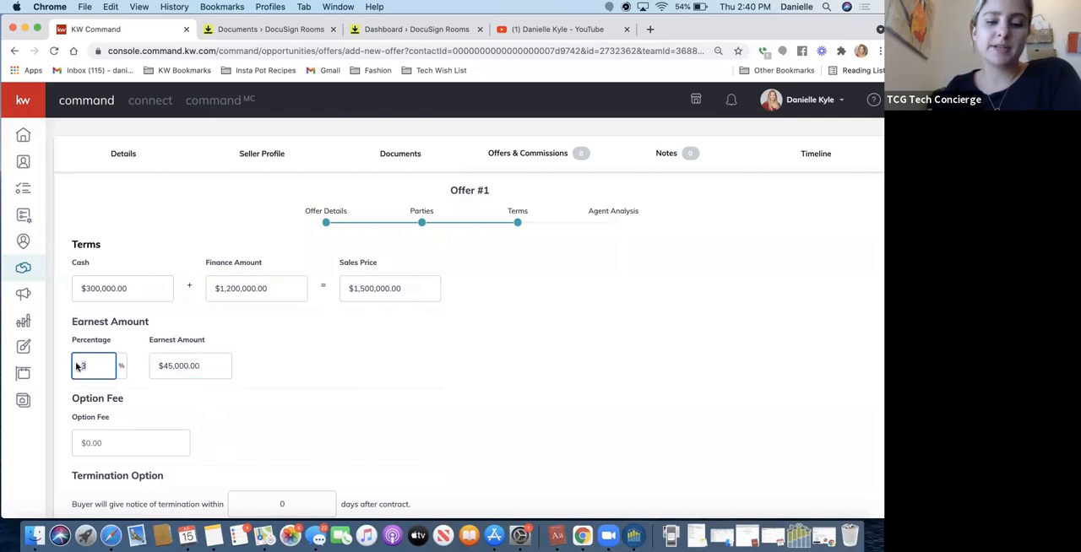
key("BackSpace")
left_click(189, 368)
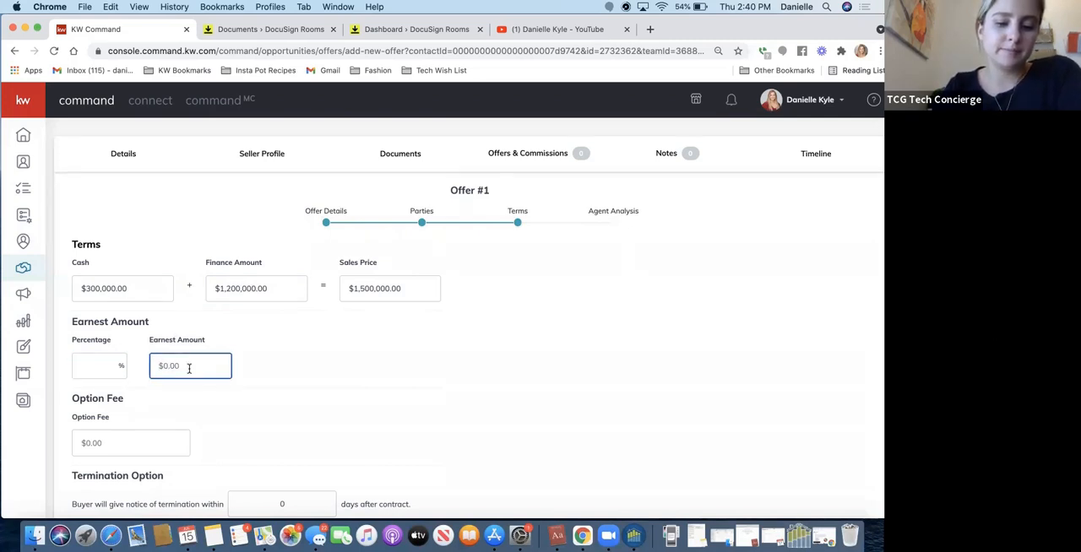
type("65,000")
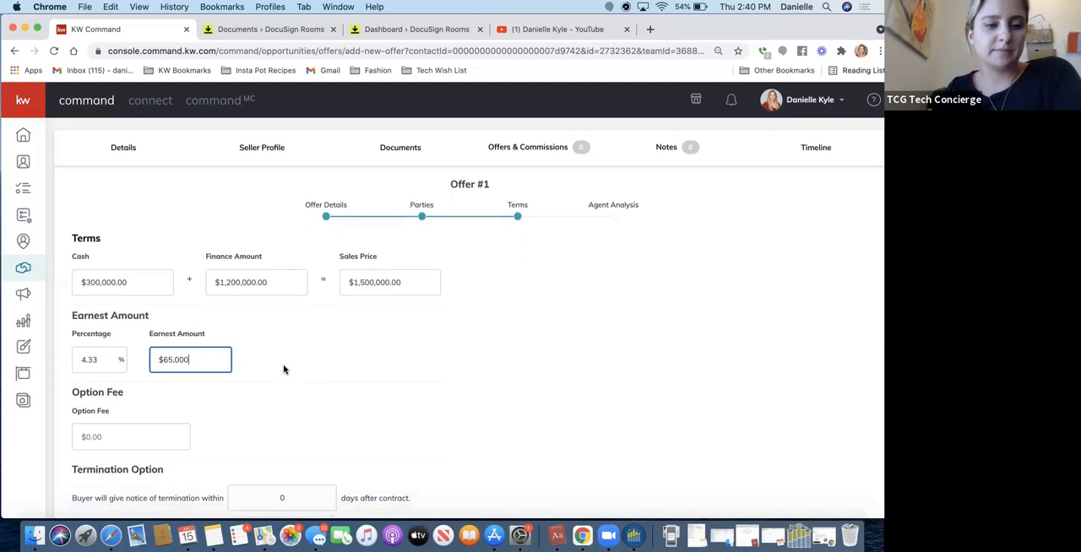
scroll(283, 367, "down", 4)
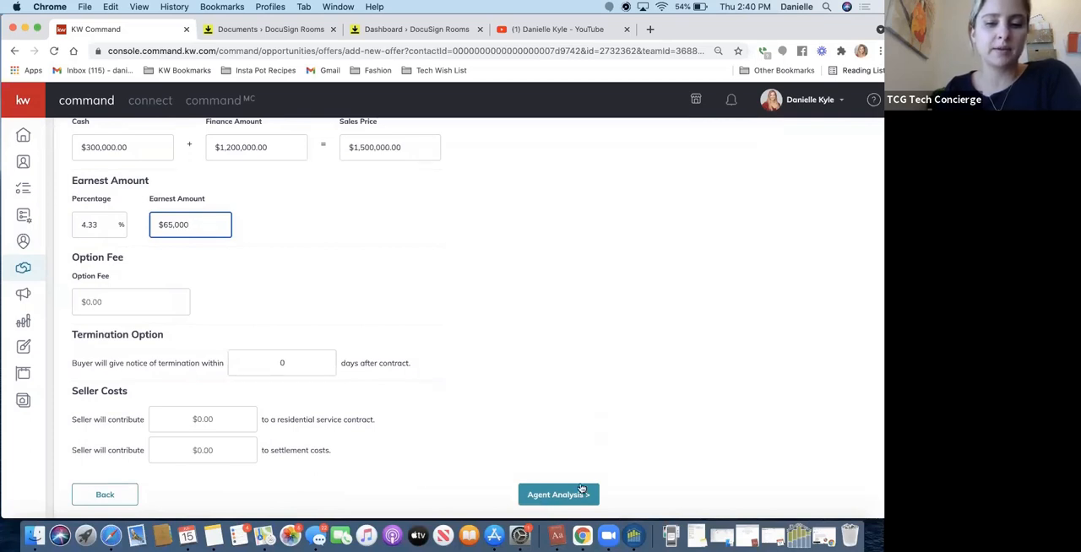
left_click(535, 496)
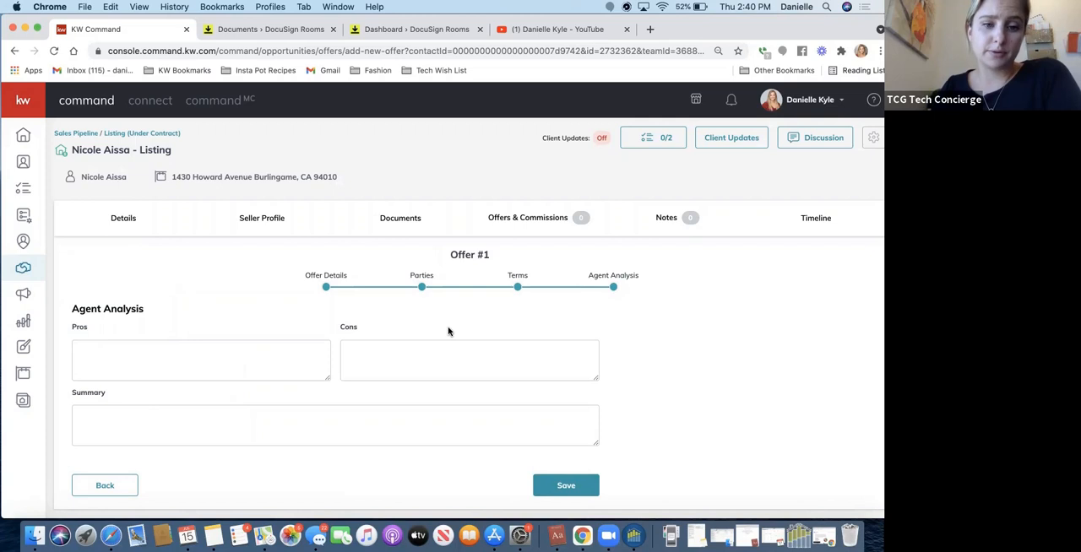
Enter "Solid Offer" as the pros and "Not a quick close" as the cons of the offer.
left_click(207, 368)
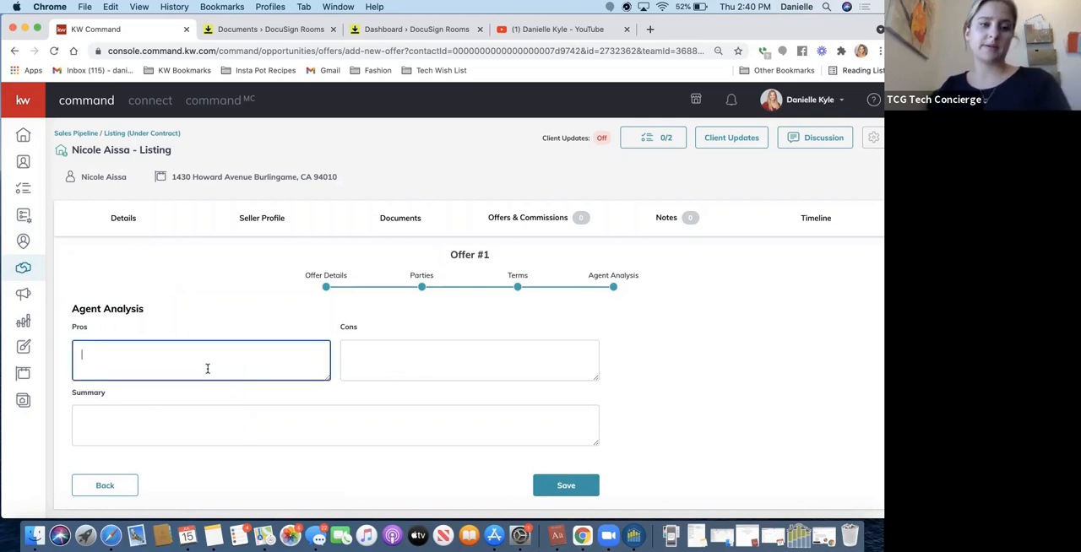
type("Solid Off")
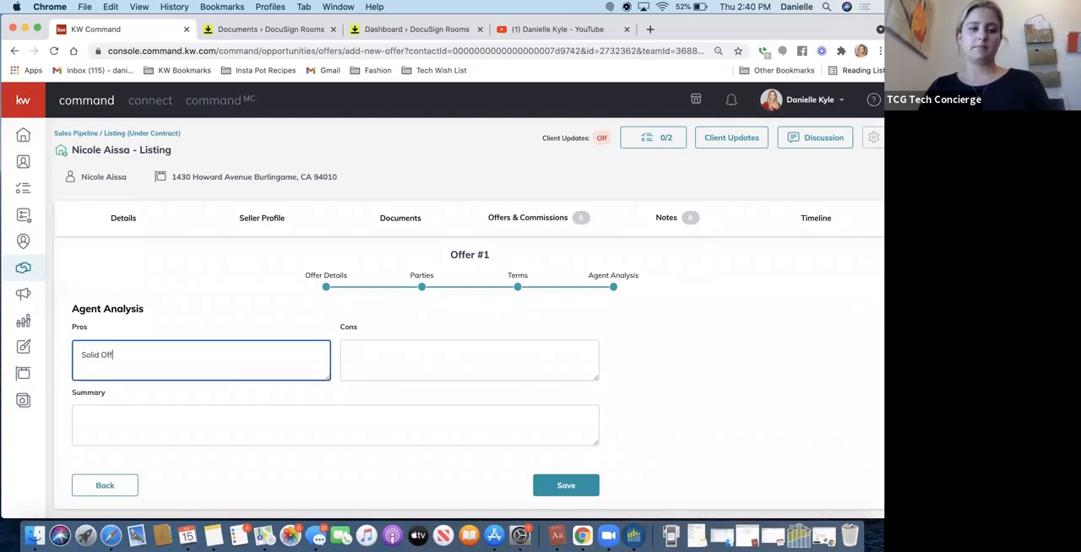
type("er")
key("Tab")
type("Not a qu")
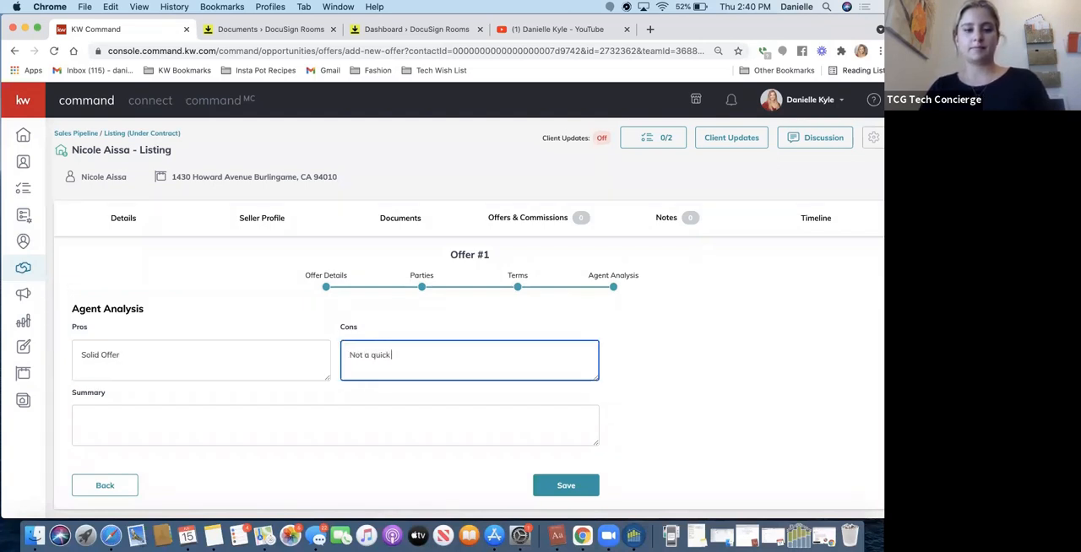
Enter the summary "Ultimately would like to see a quicker close than 1.5 months" and save the offer.
key("Tab")
type("UY")
type("timately would like a")
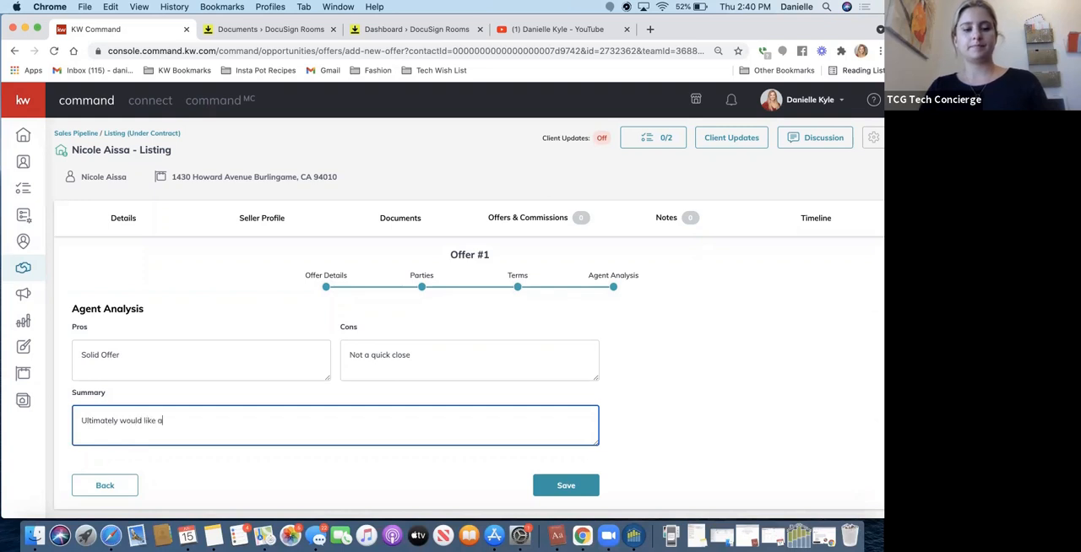
key("BackSpace")
key("BackSpace")
key("BackSpace")
key("BackSpace")
type("to see a quick")
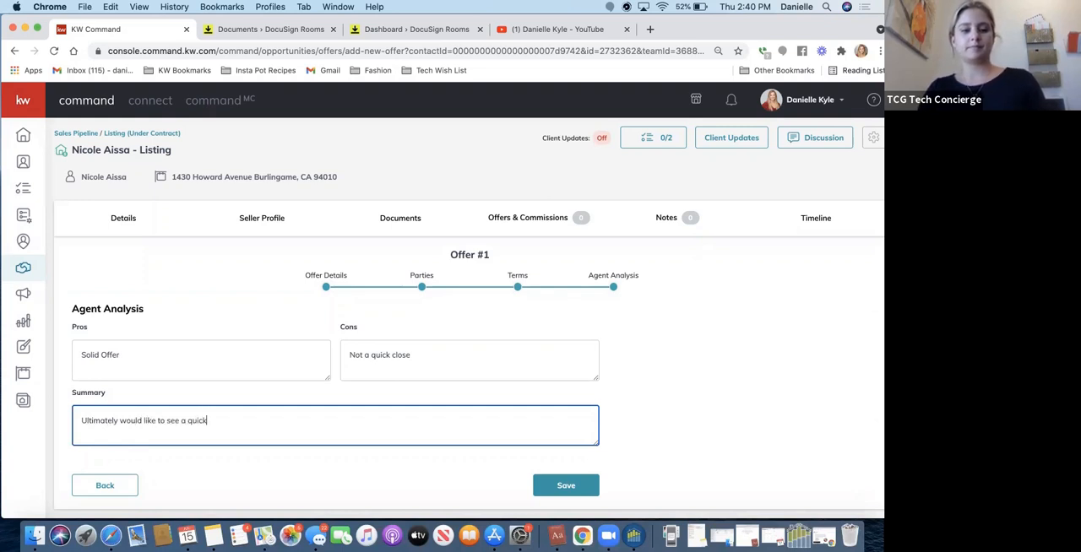
type("er close than 1.5 months")
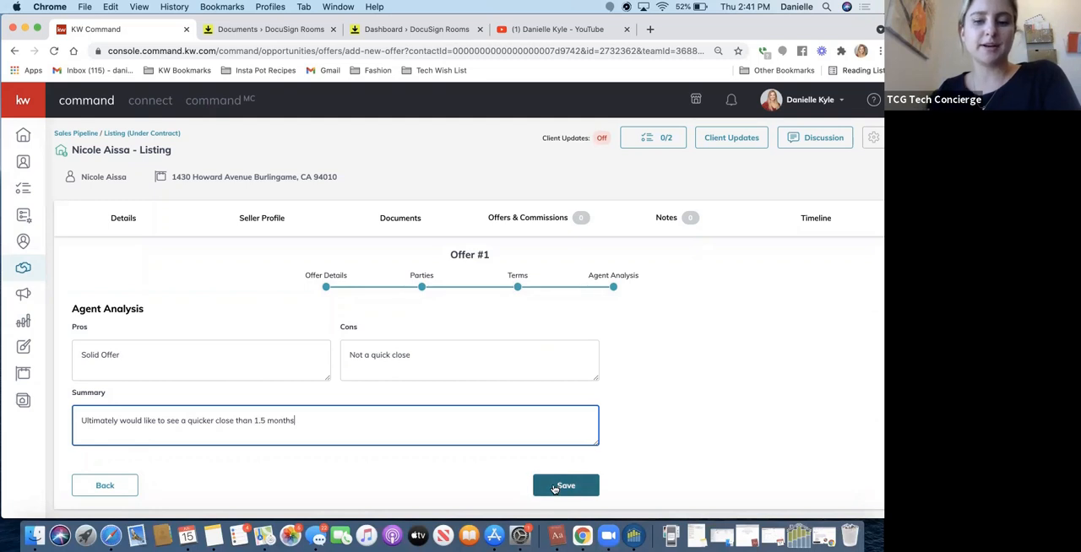
left_click(555, 487)
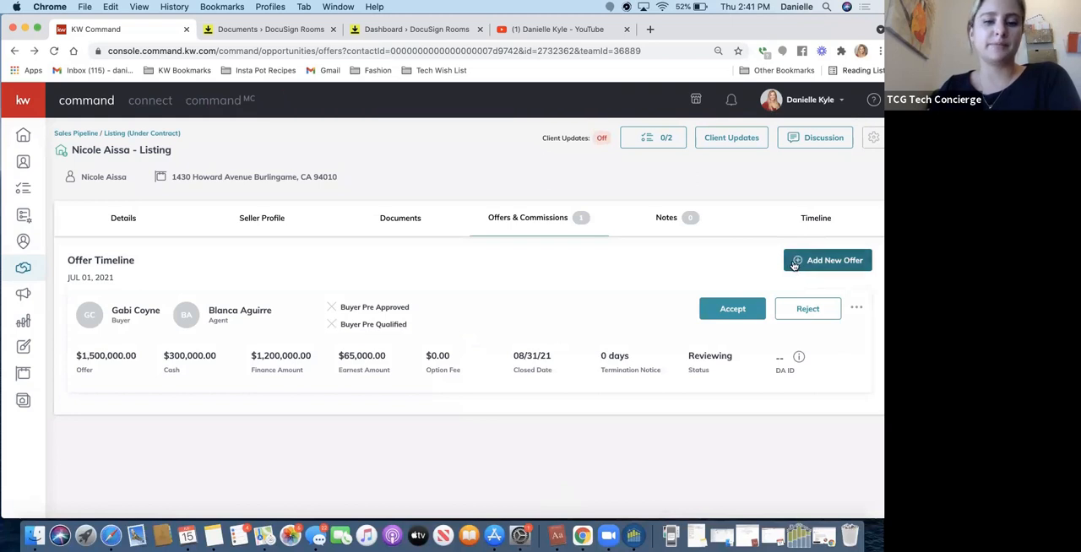
Add another new offer version named "Offer #2" to the listing.
left_click(795, 263)
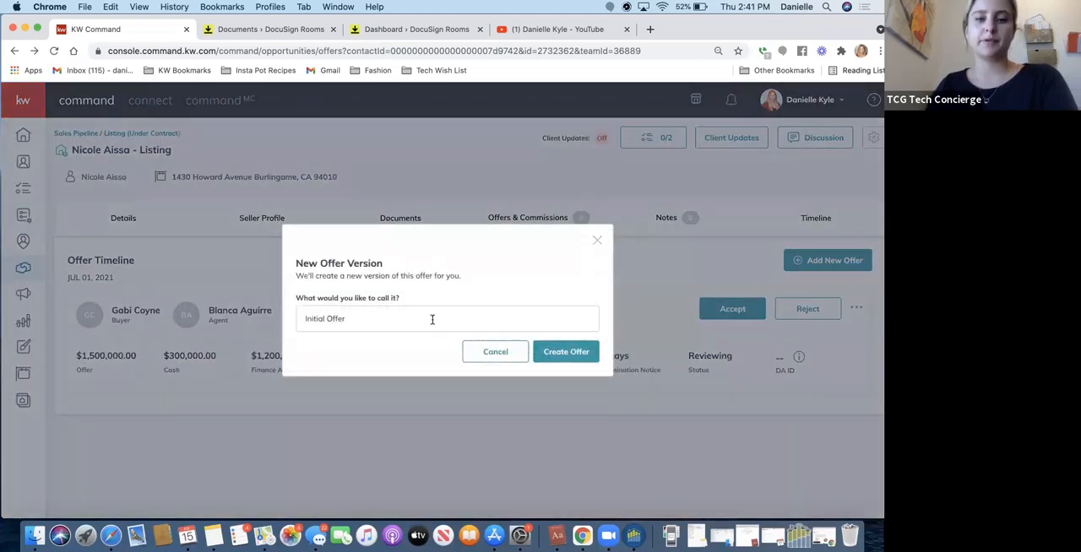
triple_click(432, 320)
type("Offer #2")
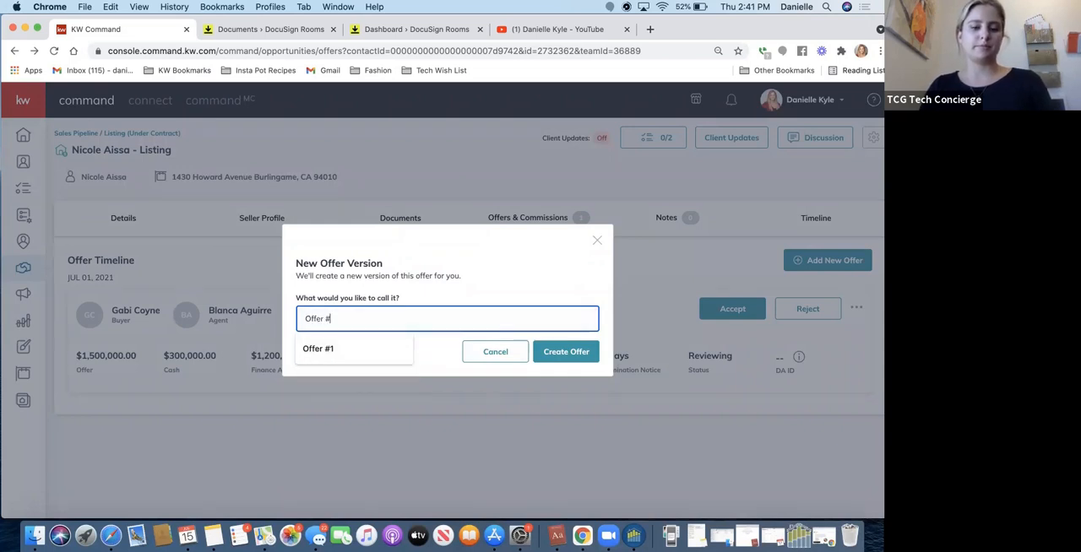
left_click(554, 357)
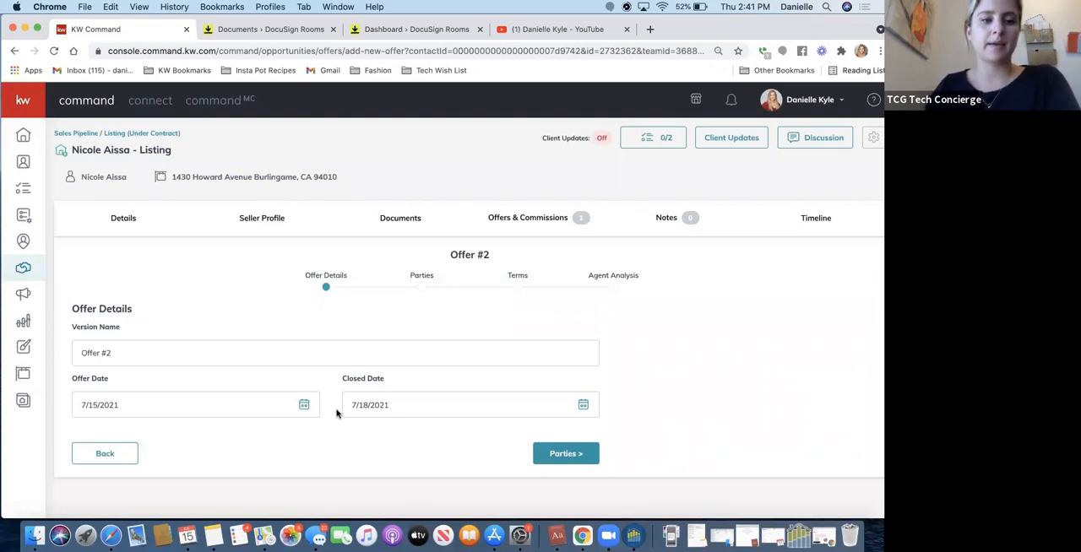
left_click(304, 406)
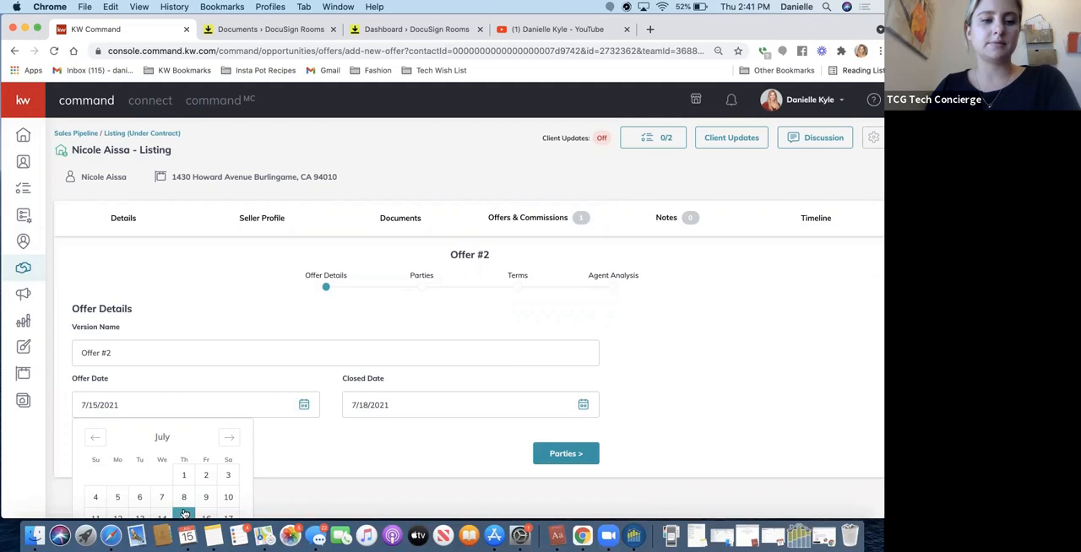
left_click(184, 474)
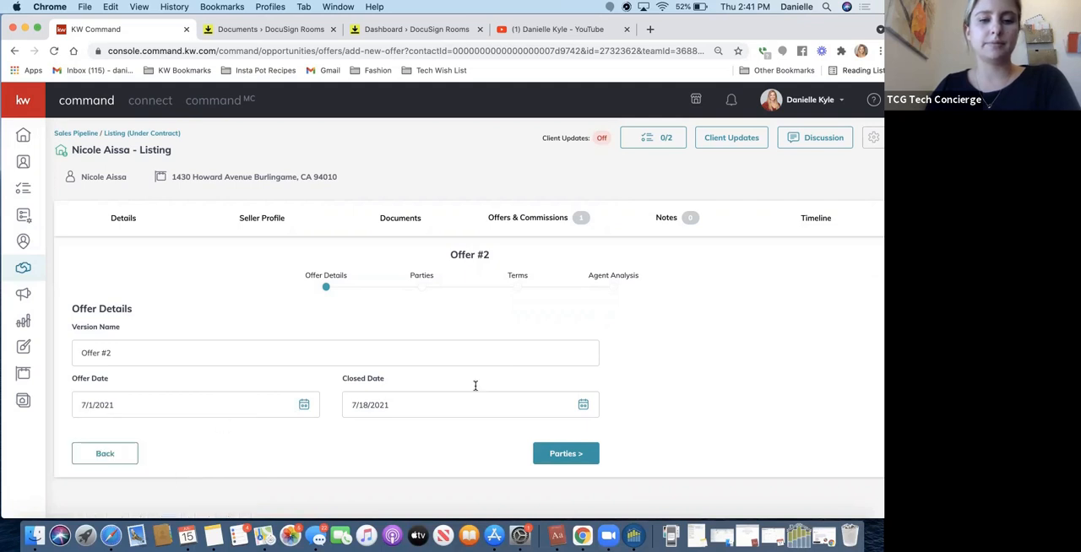
left_click(582, 405)
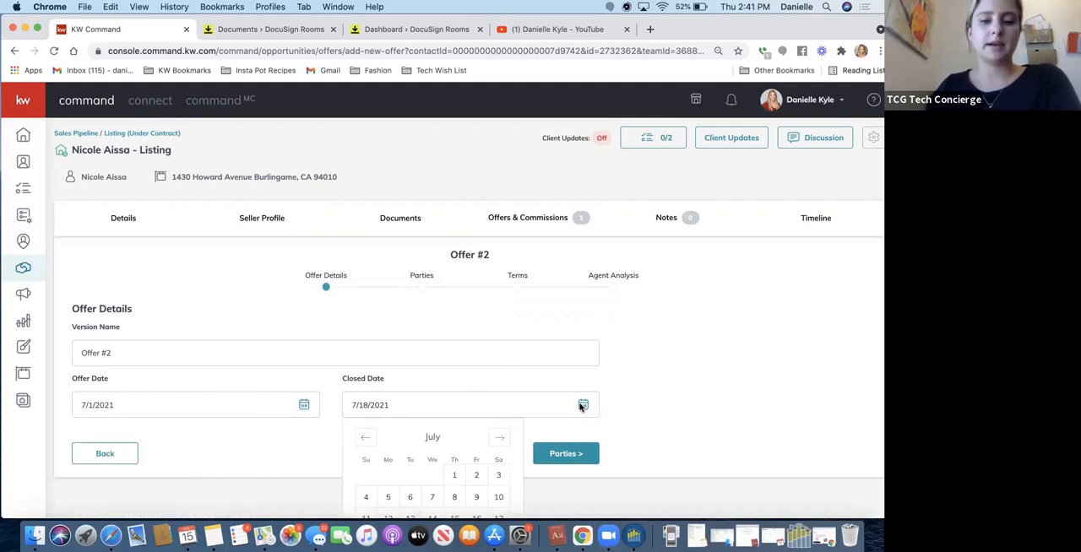
left_click(304, 406)
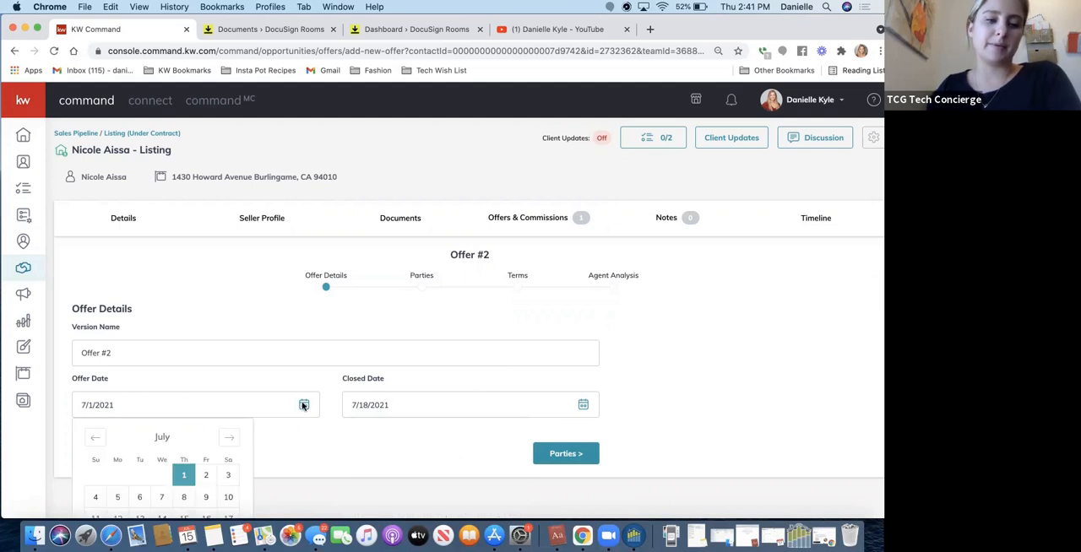
scroll(217, 423, "down", 2)
left_click(183, 438)
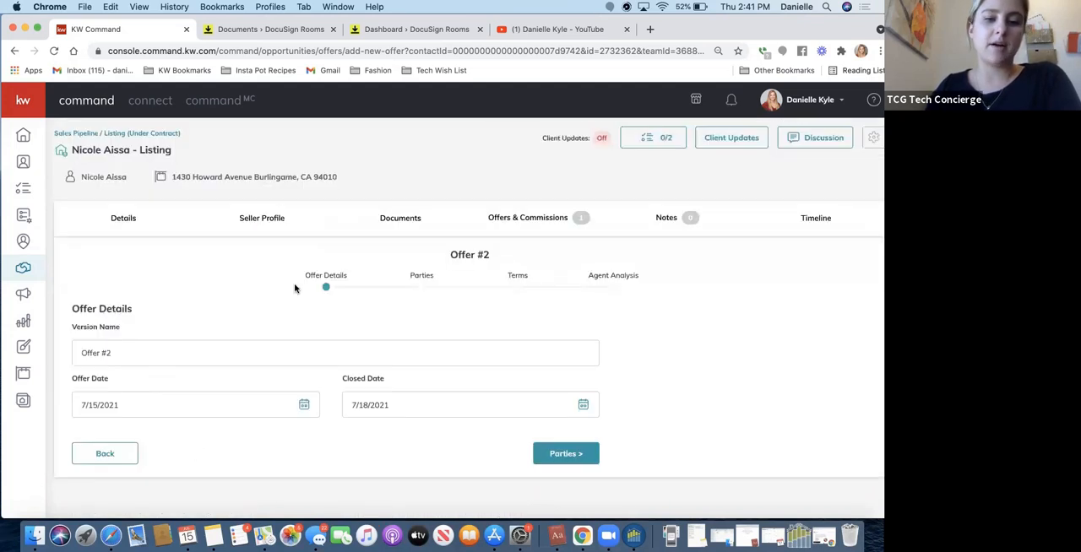
Set the closed date of Offer #2 to 7/31/2021 and continue to the parties.
left_click(369, 393)
scroll(369, 394, "down", 2)
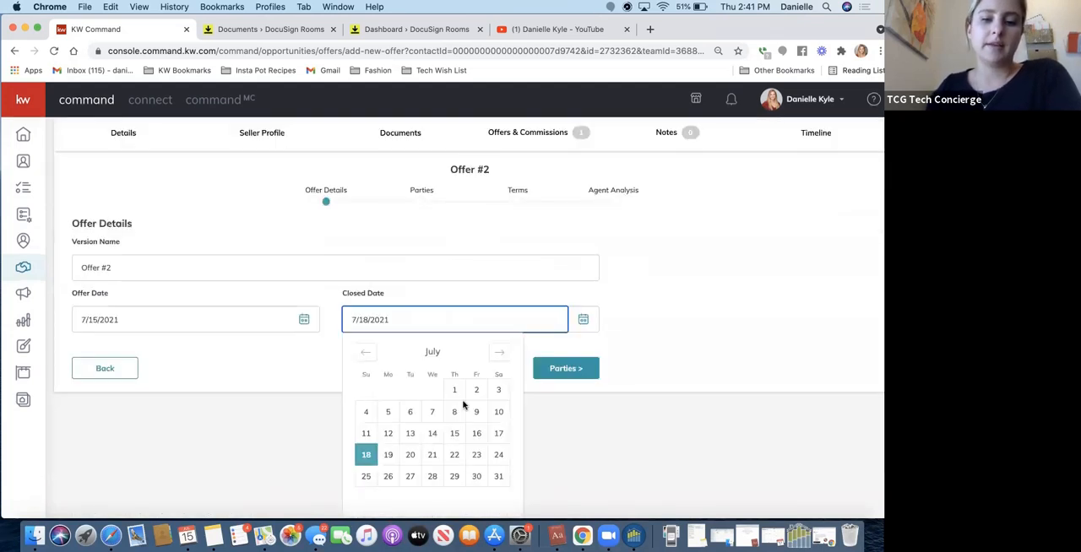
left_click(499, 478)
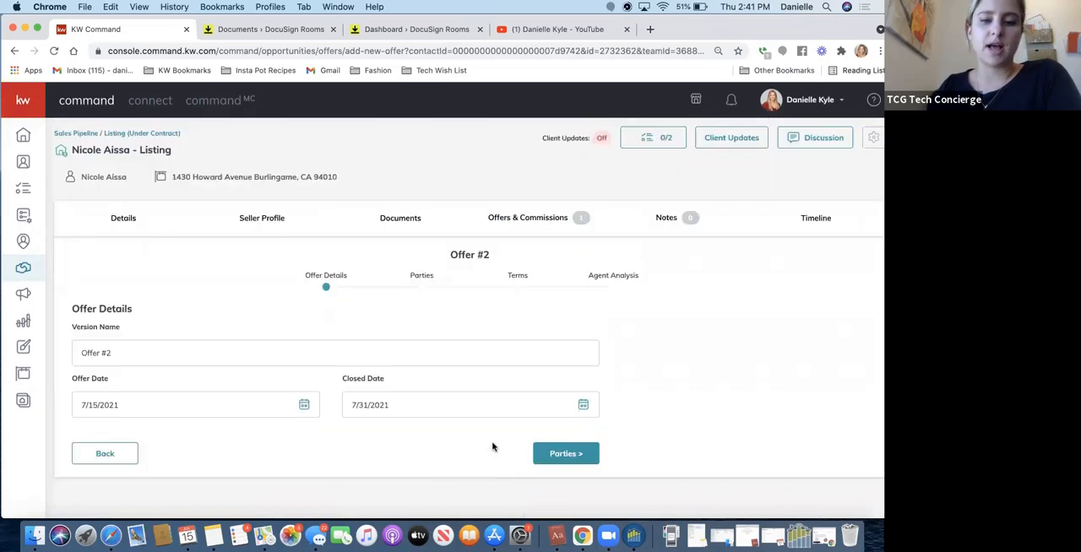
left_click(565, 455)
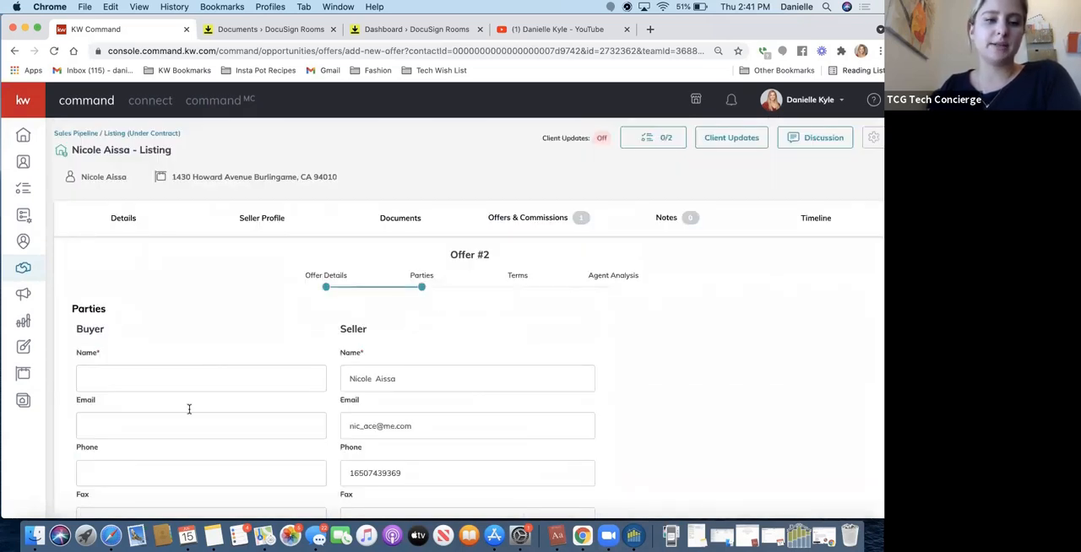
Enter the buyer's name and the name of the buyer's representing associate, and continue to the terms.
scroll(189, 409, "down", 2)
left_click(149, 291)
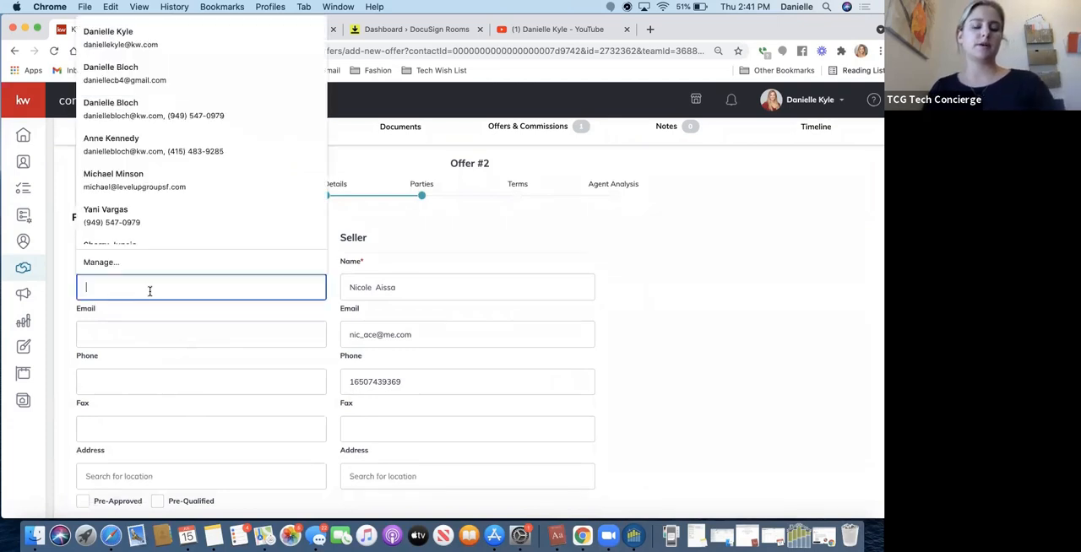
type("Joe Dirt")
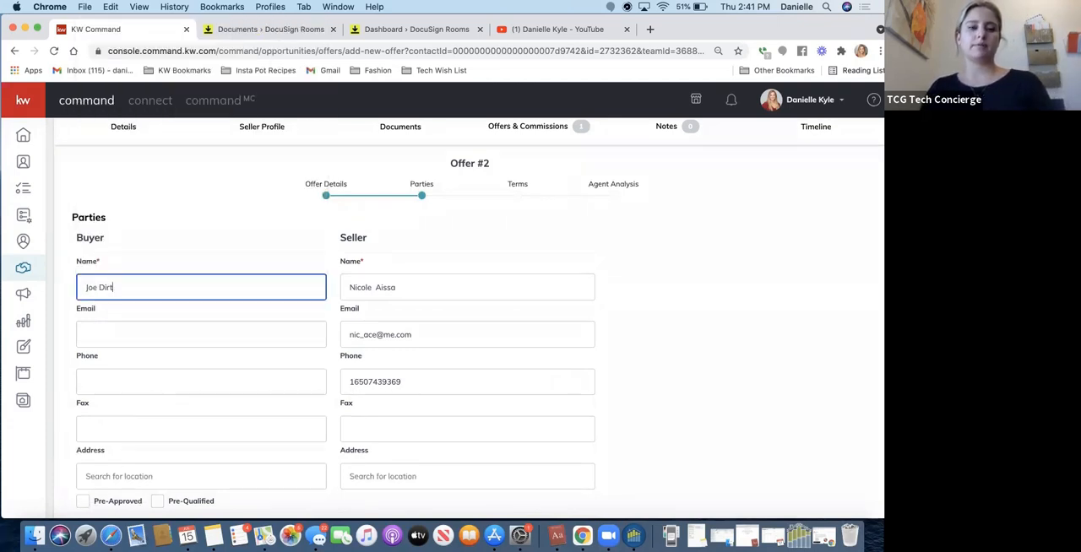
scroll(152, 321, "down", 5)
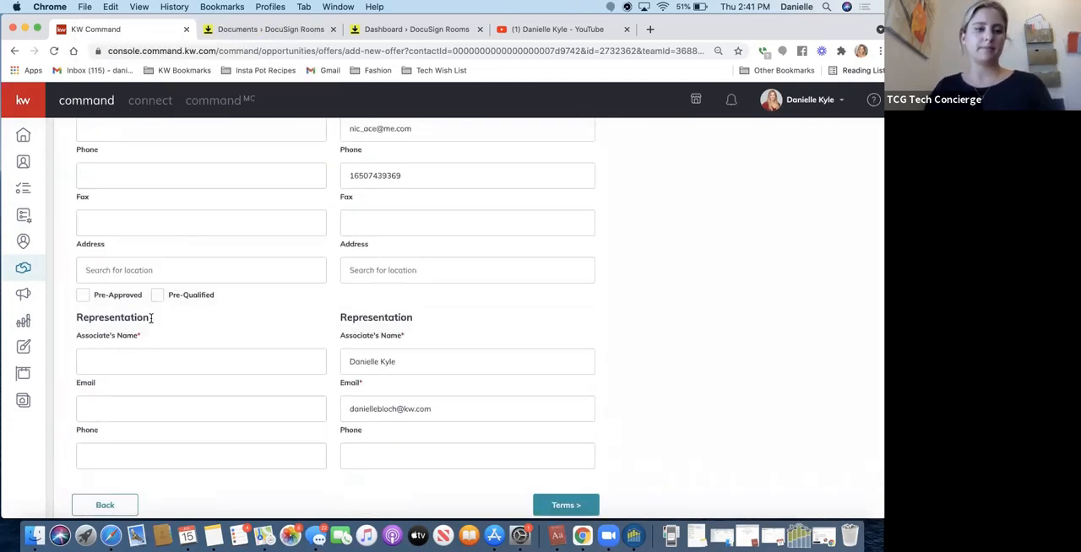
left_click(117, 358)
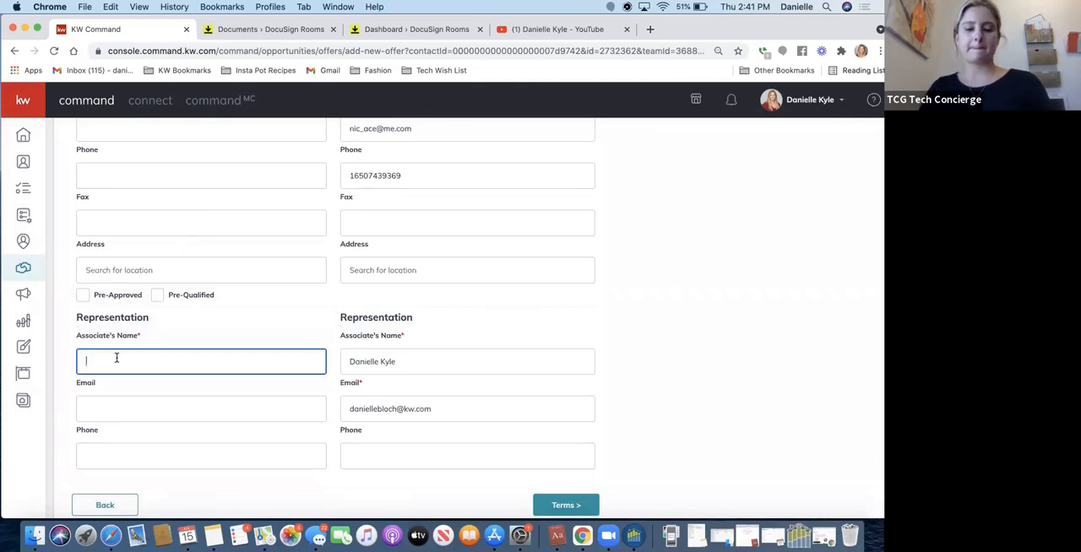
type("Jane Doe")
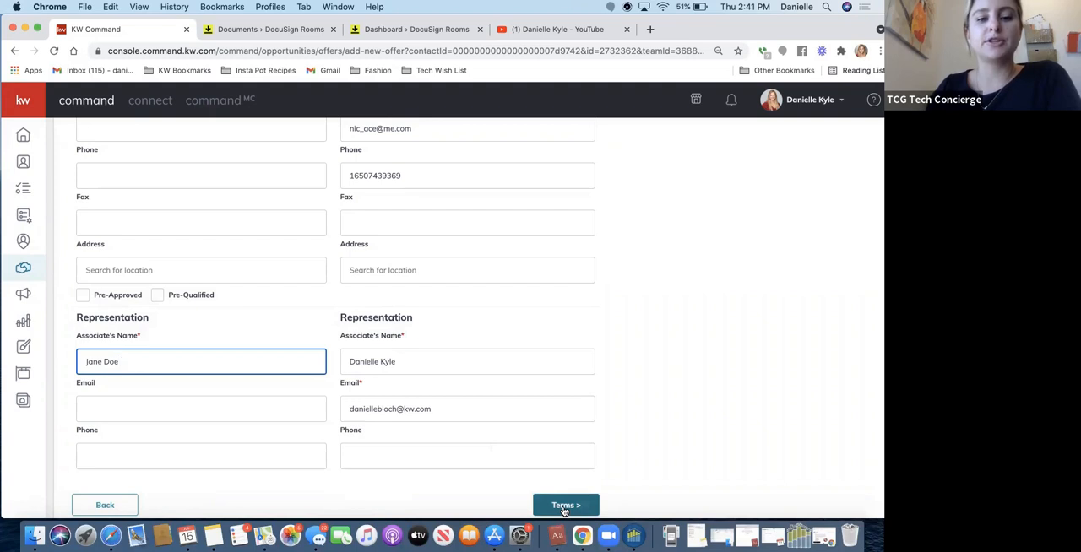
scroll(509, 307, "up", 3)
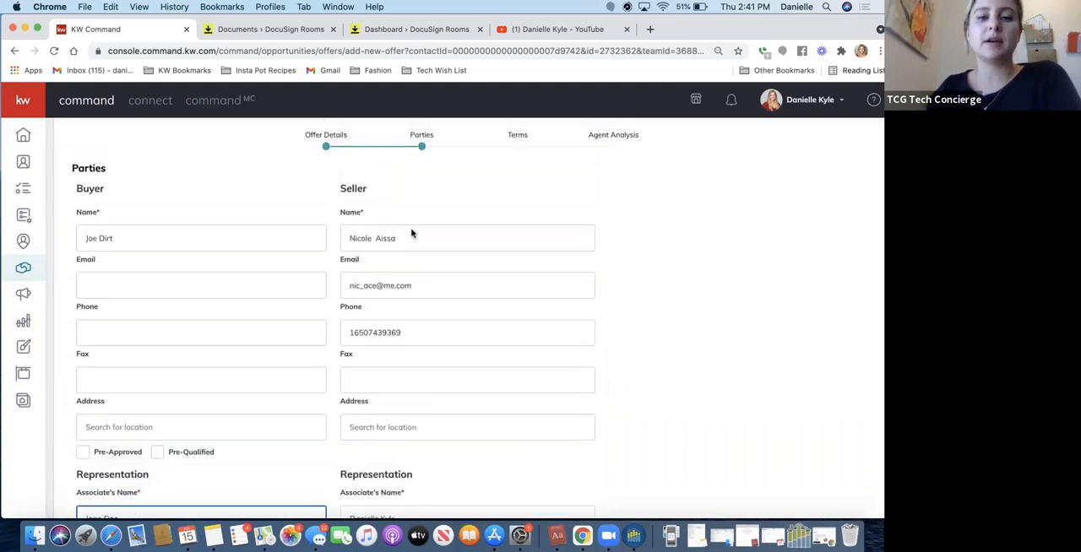
scroll(394, 265, "down", 3)
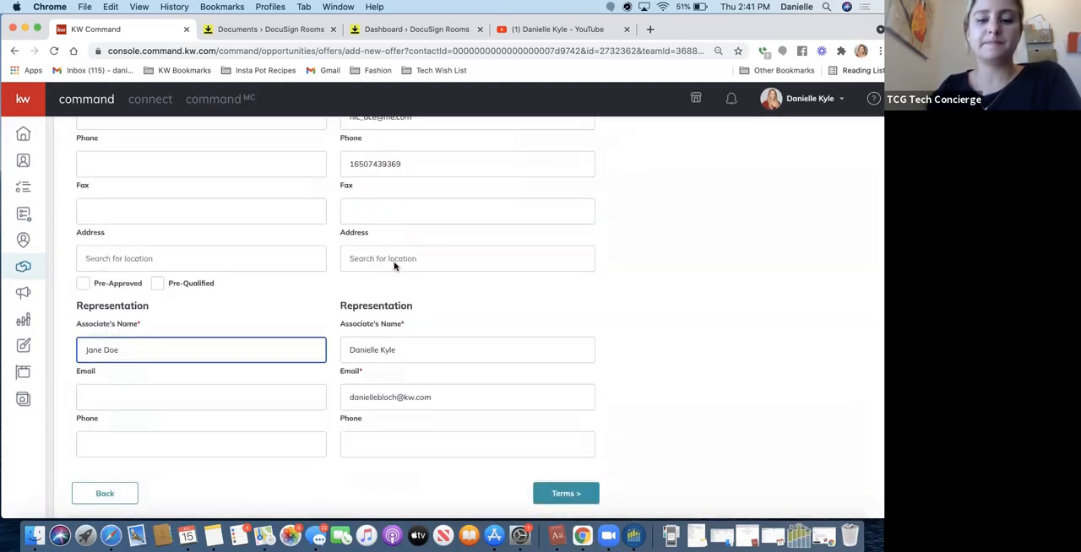
left_click(560, 506)
Set the offer's cash to $300,000 and its finance amount to $1,200,000.
scroll(351, 229, "up", 5)
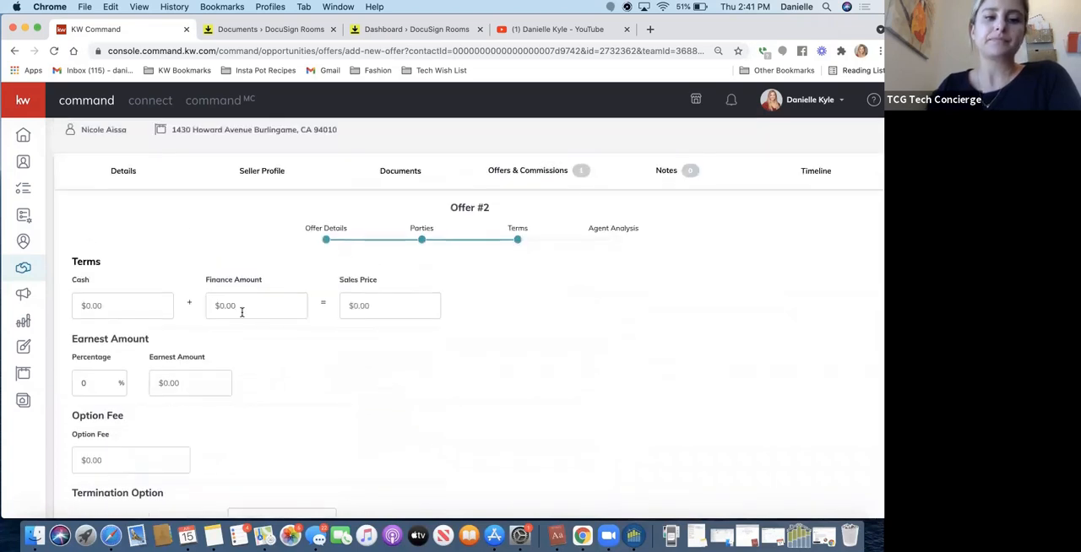
left_click(129, 304)
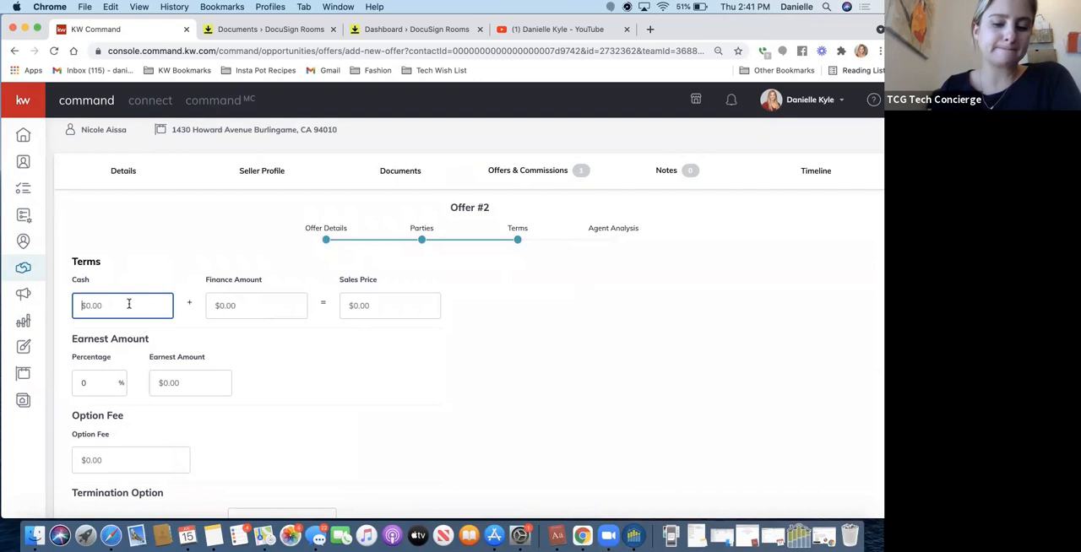
type("3000000")
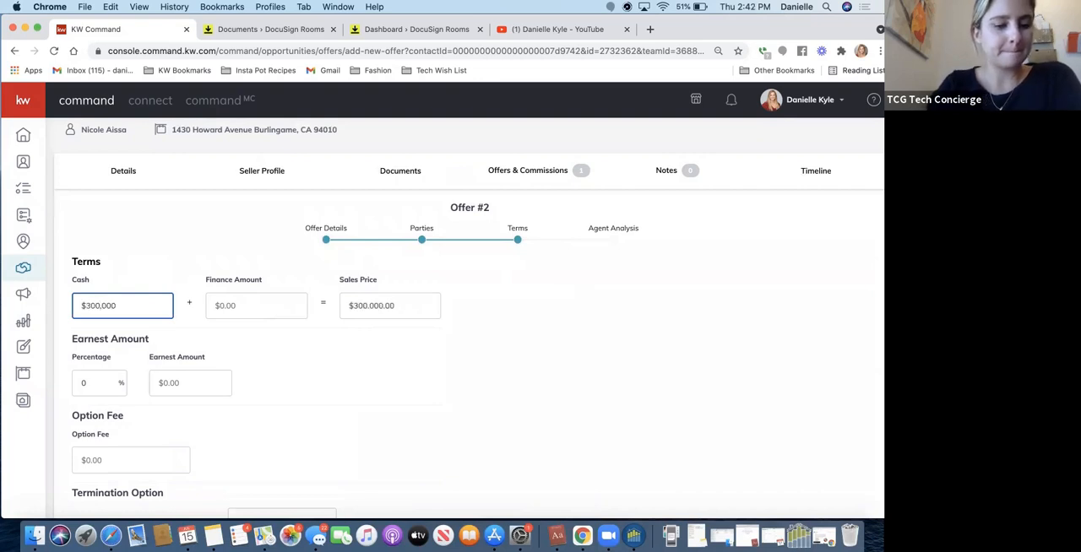
key("Tab")
type("12,000,000")
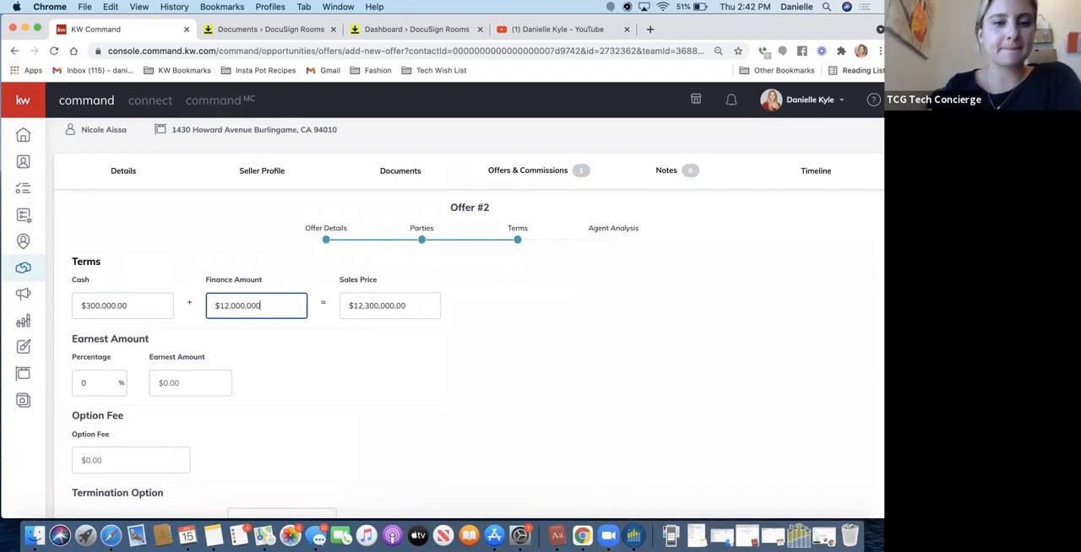
key("BackSpace")
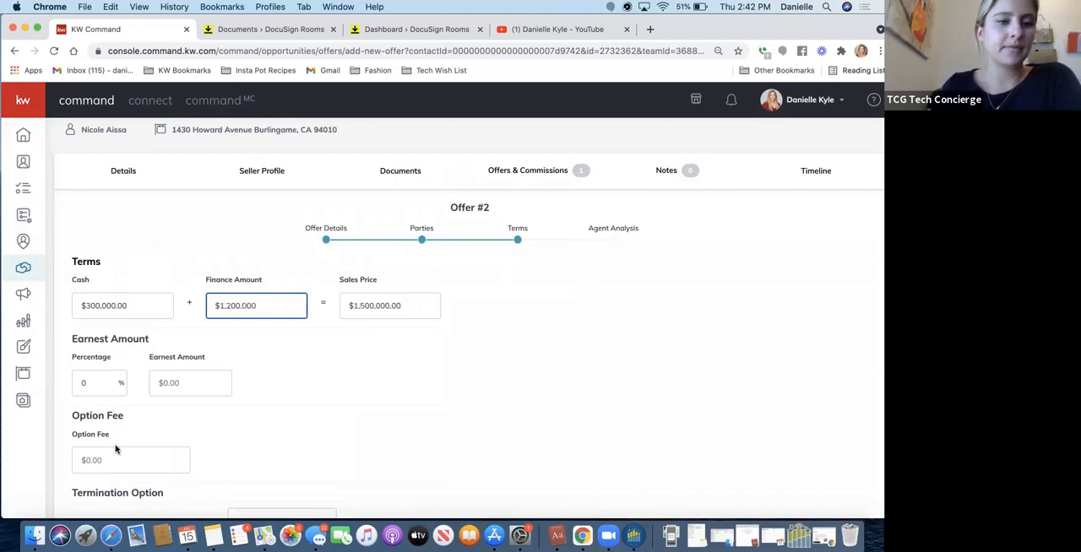
Set the earnest percentage to 3% and continue to the agent analysis.
key("Tab")
type("3")
scroll(254, 444, "down", 4)
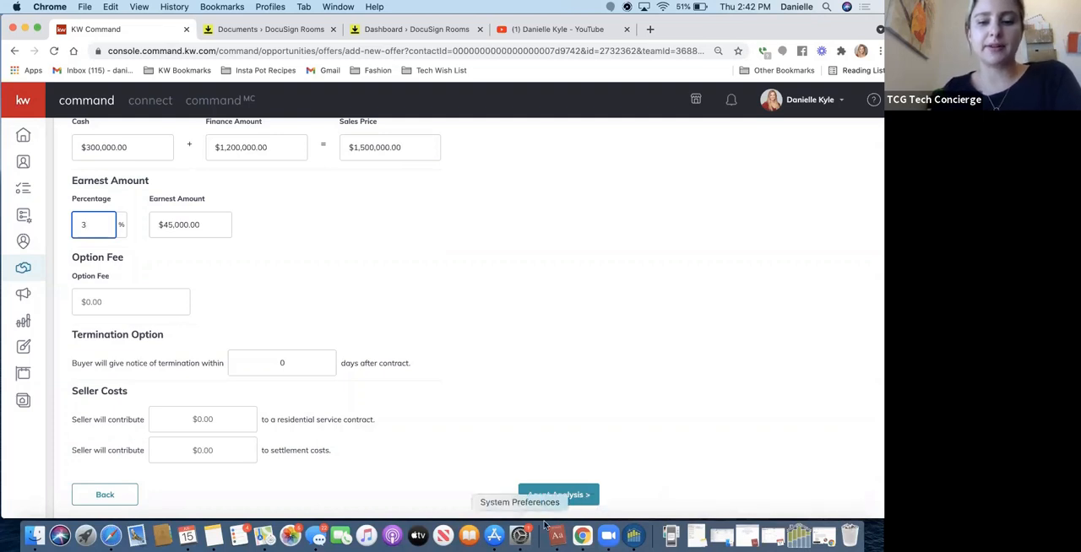
left_click(558, 495)
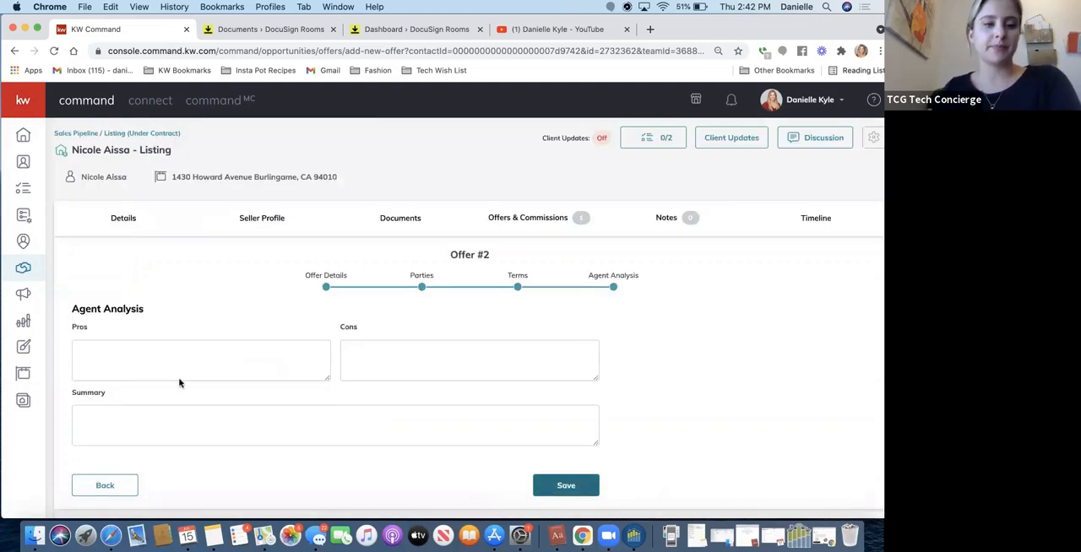
Enter "Quicker close" as the pros and "Lower earnest amount" as the cons of Offer #2.
left_click(165, 354)
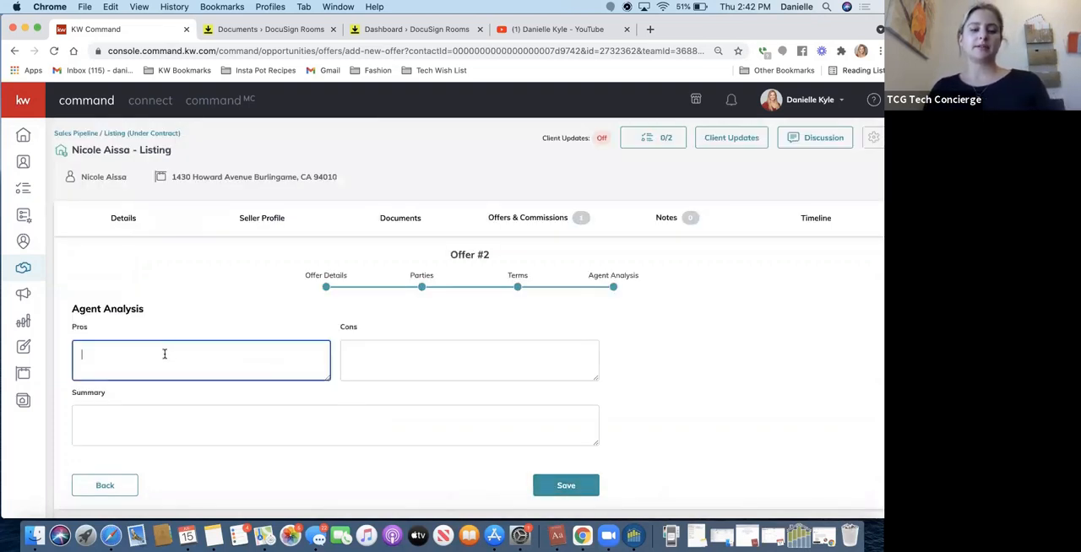
type("Quicker Clos")
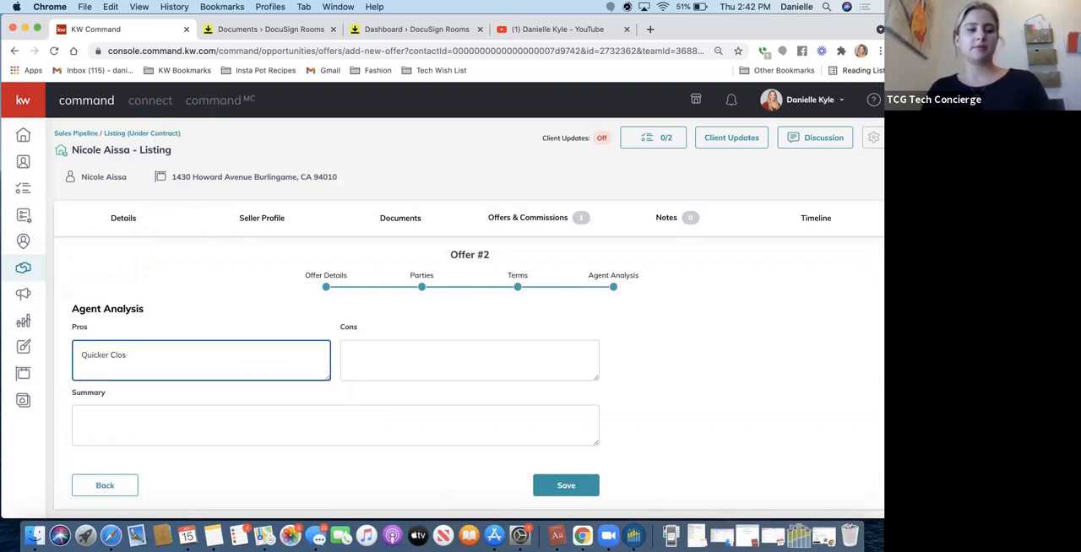
type("eclose")
key("Tab")
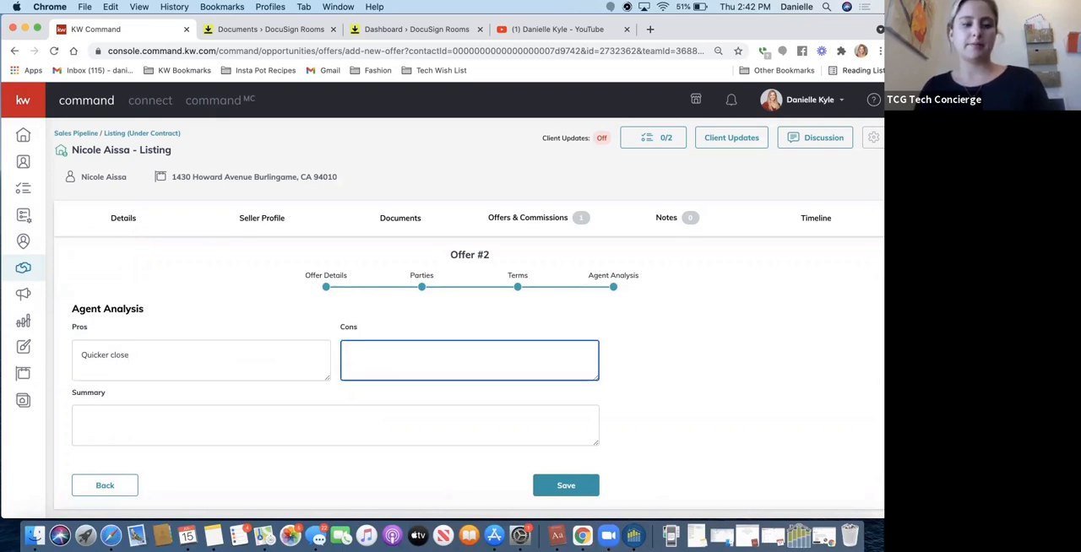
type("Lower")
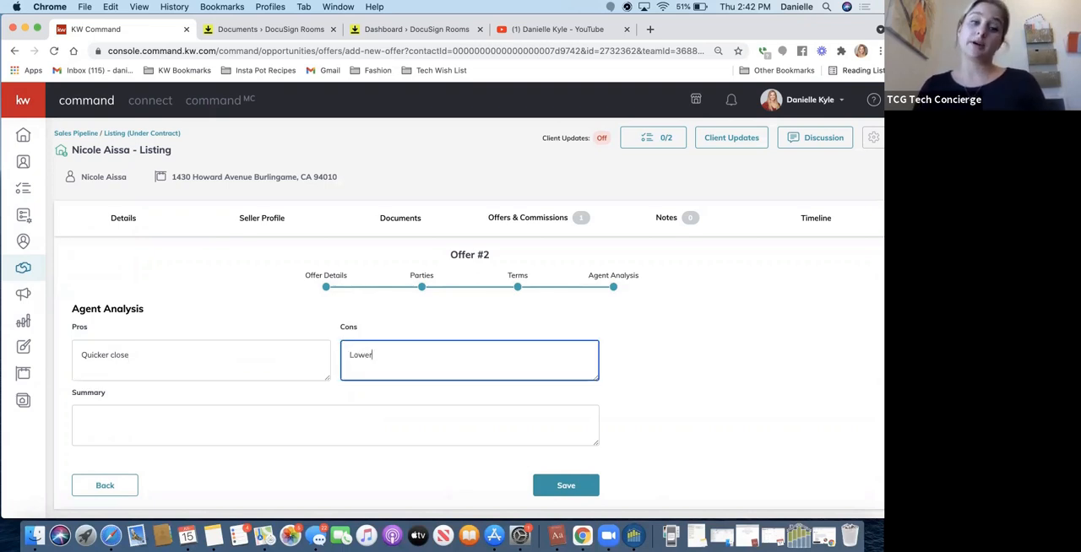
key("BackSpace")
key("BackSpace")
key("BackSpace")
key("BackSpace")
key("BackSpace")
type("earnest amount")
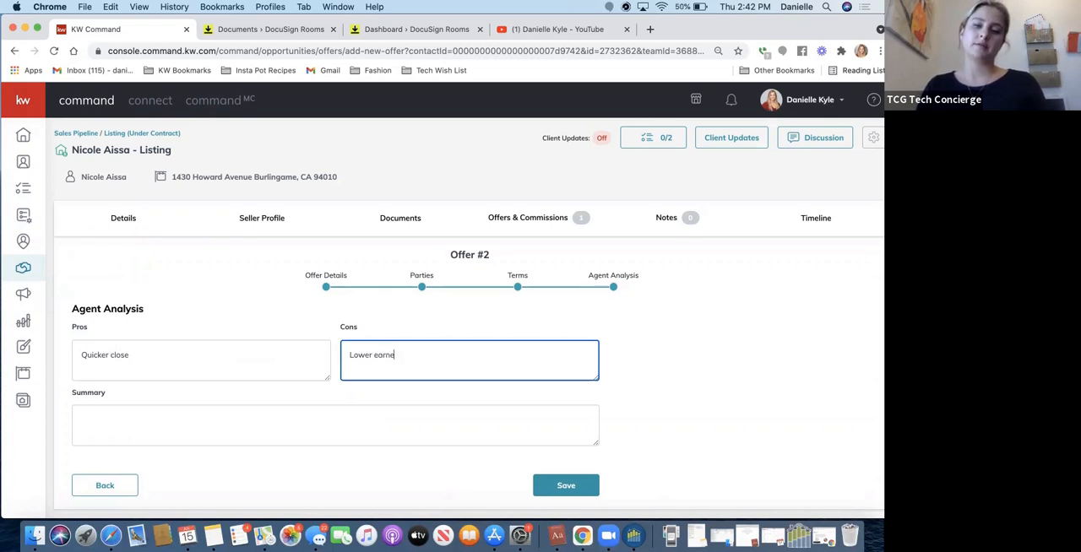
Enter the summary "Sales price is the same, but I would go with this offer for a quicker close" and save the offer.
key("Tab")
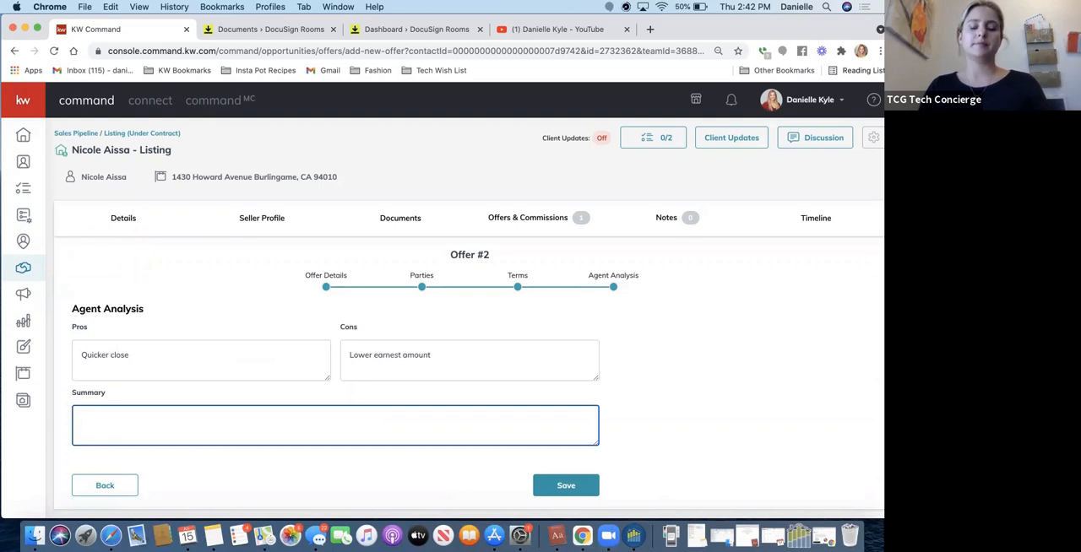
type("ULtim")
key("BackSpace")
key("BackSpace")
key("BackSpace")
key("BackSpace")
type("Sales pri")
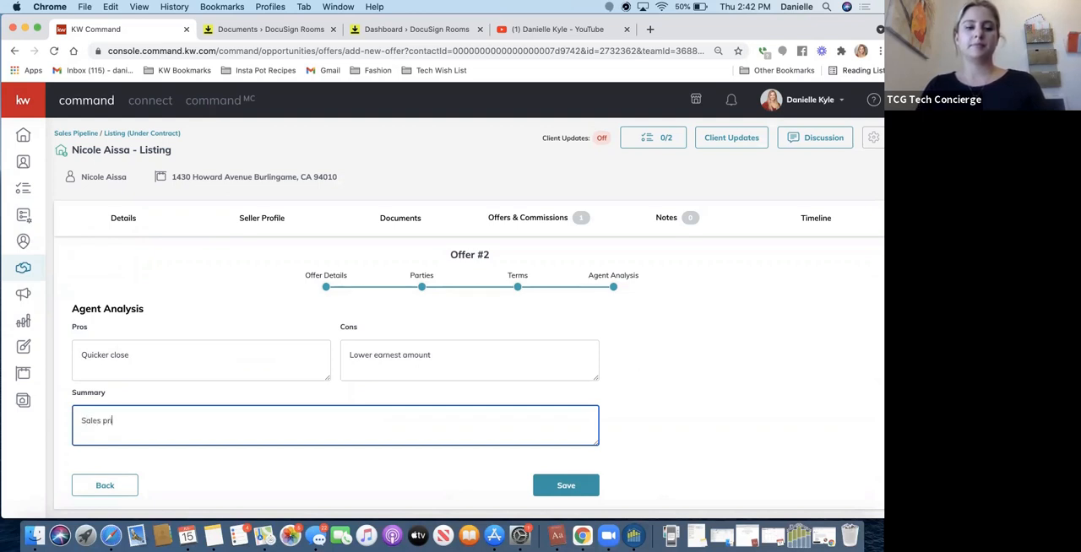
type("ce is the same")
key("BackSpace")
type("me")
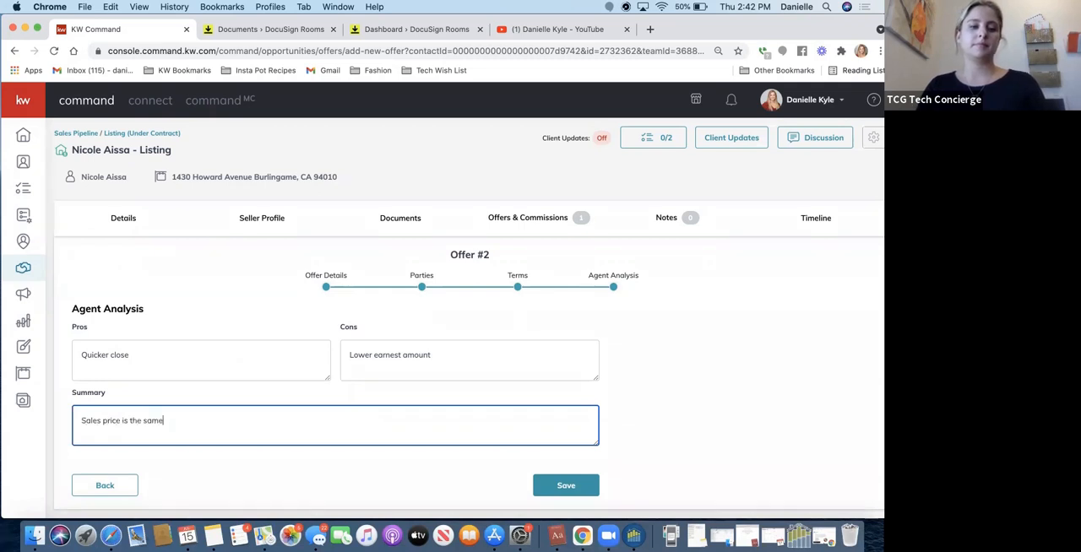
type(", but I would go with this")
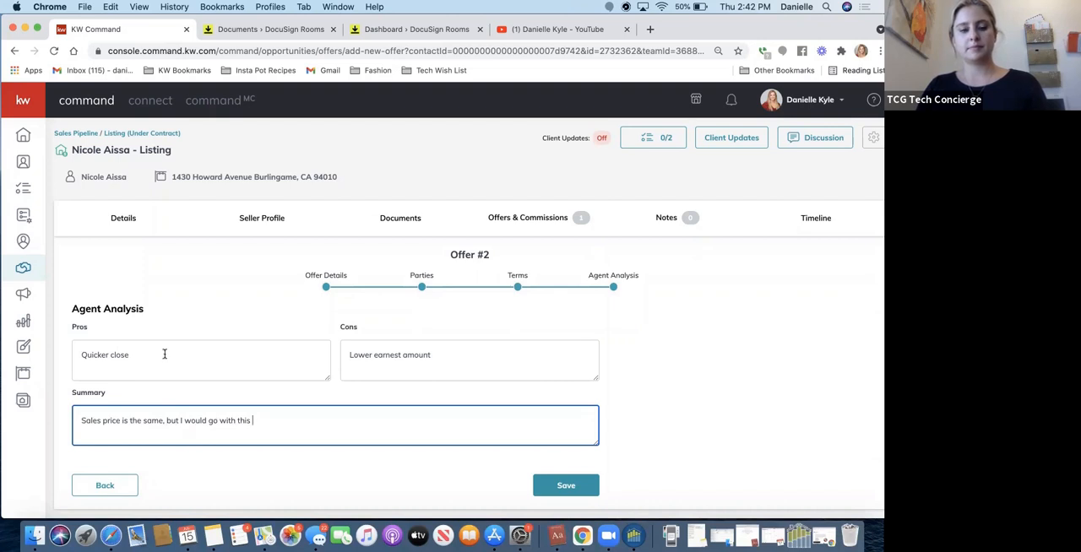
type(" offer for a quicker close.")
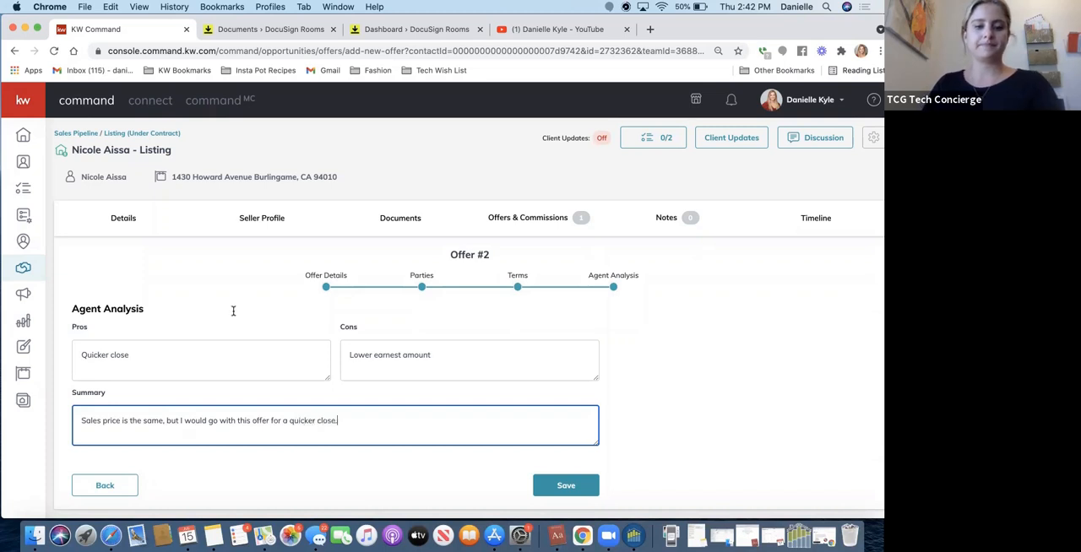
left_click(581, 486)
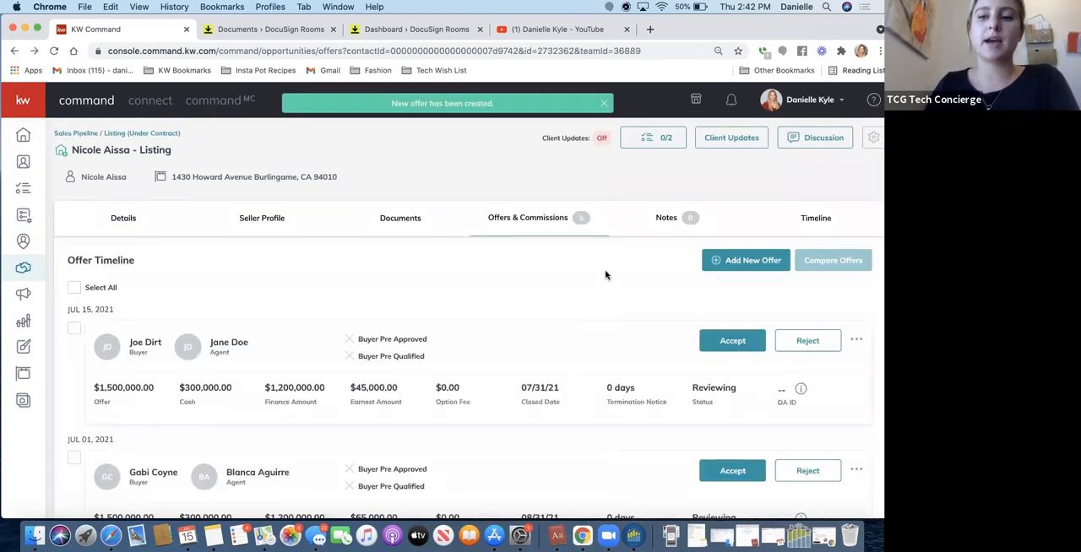
Select all offers in the offer timeline and compare them side by side.
scroll(606, 270, "down", 2)
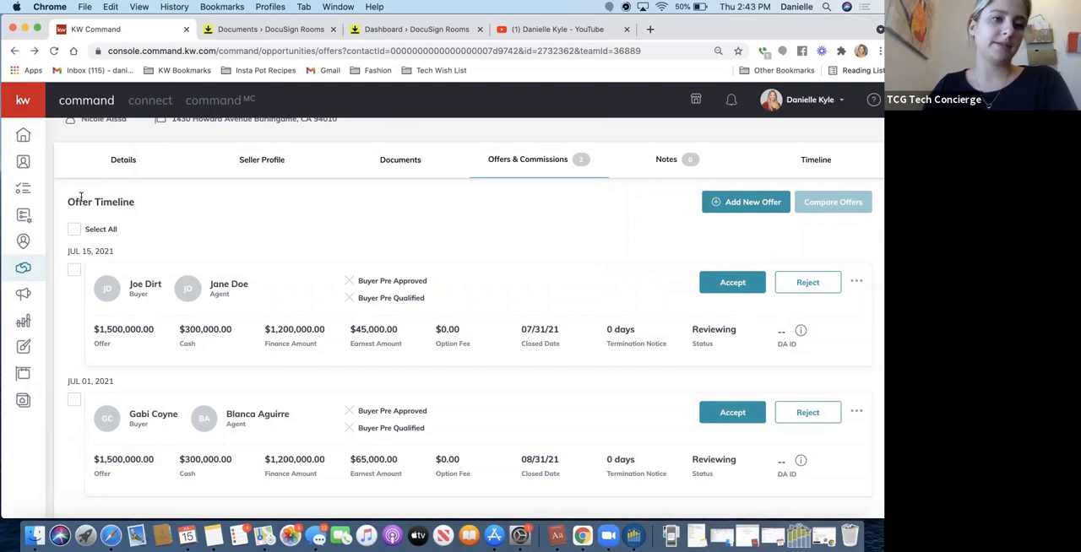
left_click(73, 230)
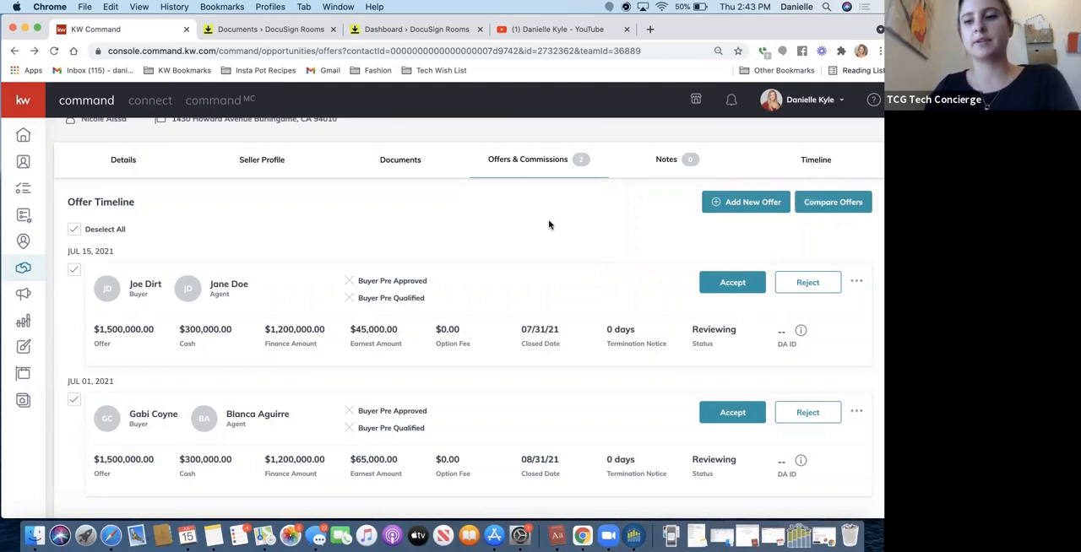
left_click(819, 209)
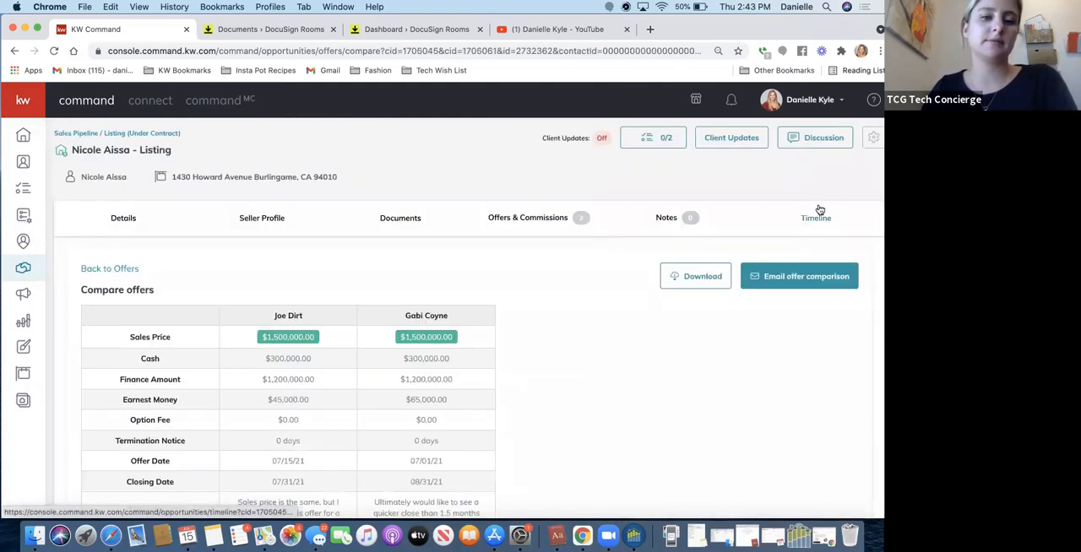
scroll(671, 374, "down", 2)
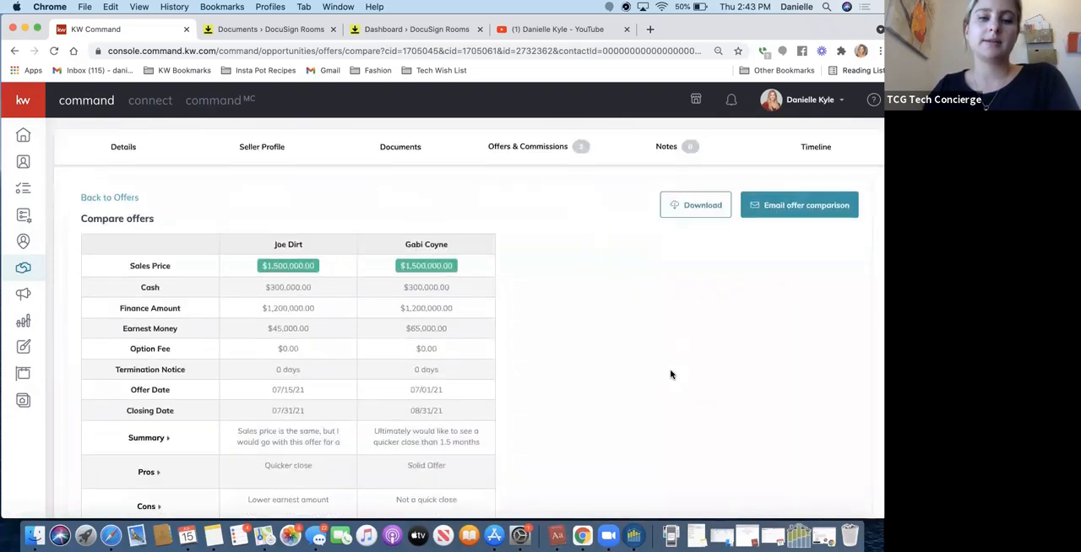
scroll(672, 375, "down", 2)
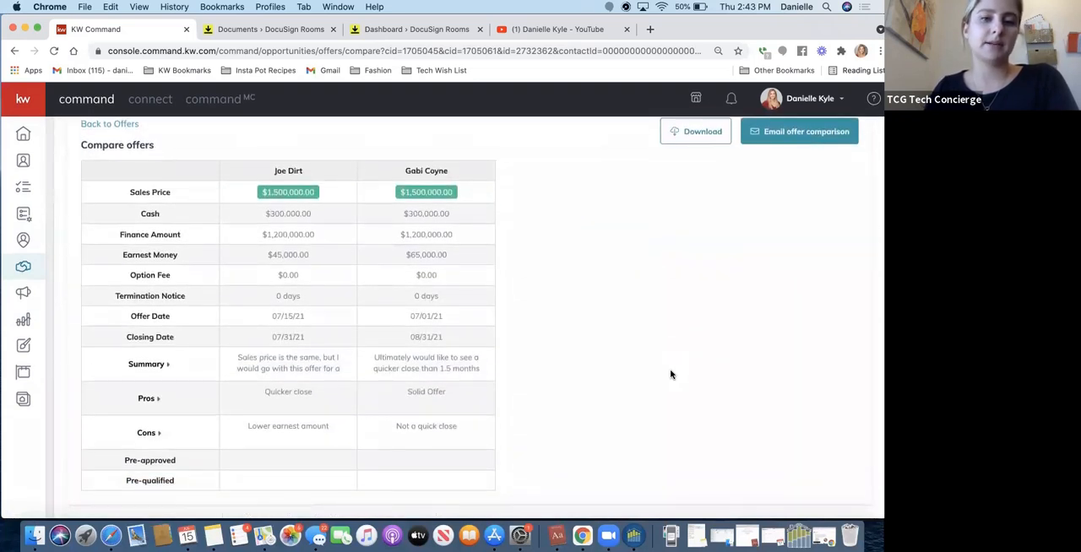
scroll(672, 374, "up", 3)
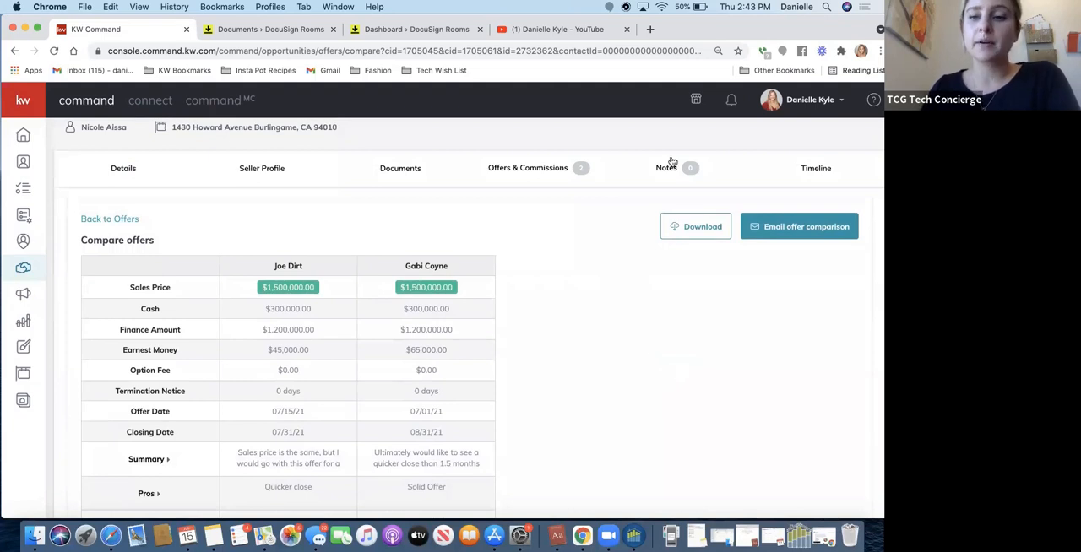
Download the offer comparison as a document and return to the comparison in KW Command.
left_click(700, 235)
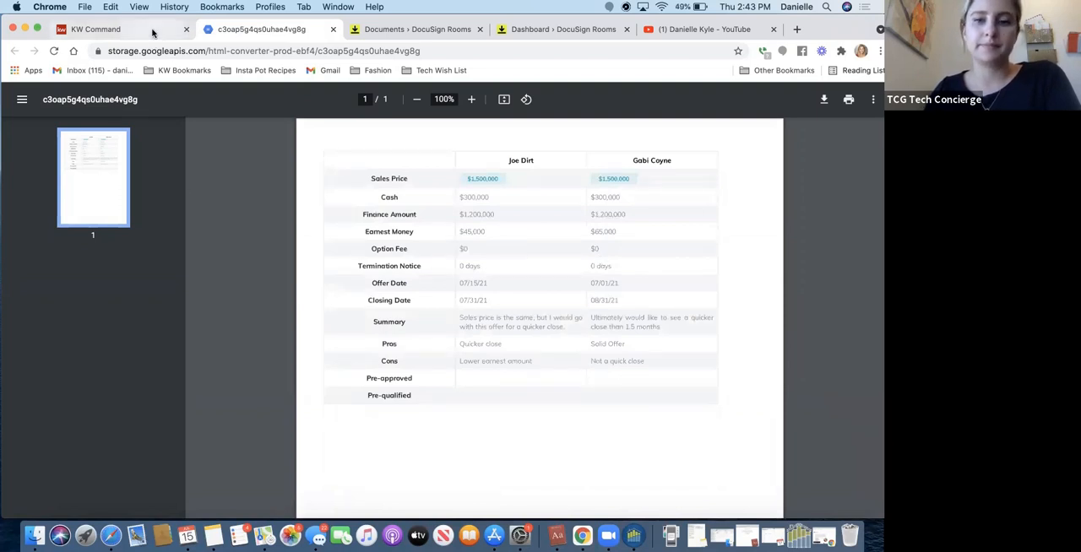
left_click(153, 33)
scroll(660, 238, "down", 2)
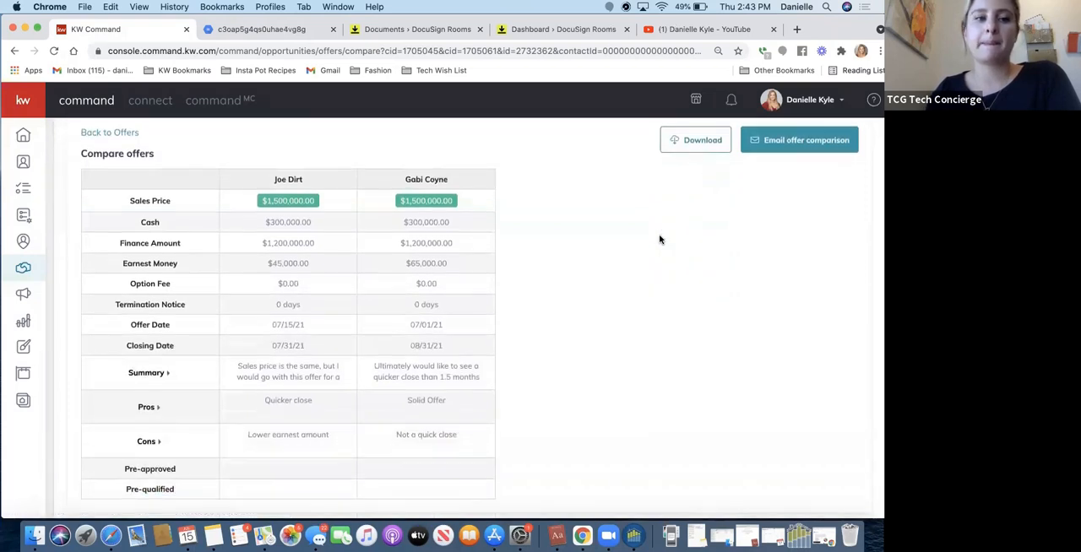
scroll(659, 237, "up", 3)
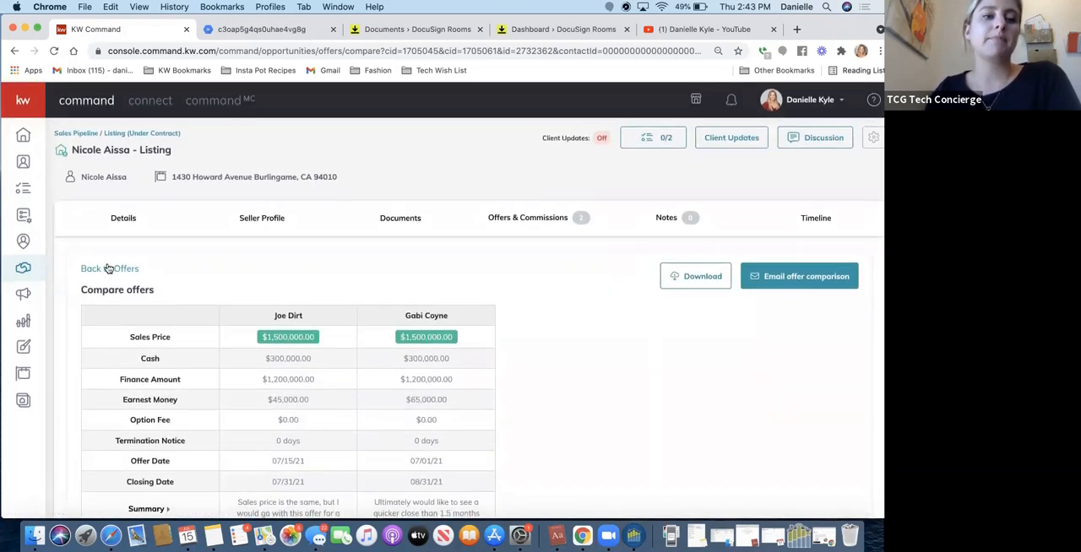
Go back to the offer timeline and accept the offer dated July 15, 2021.
left_click(109, 268)
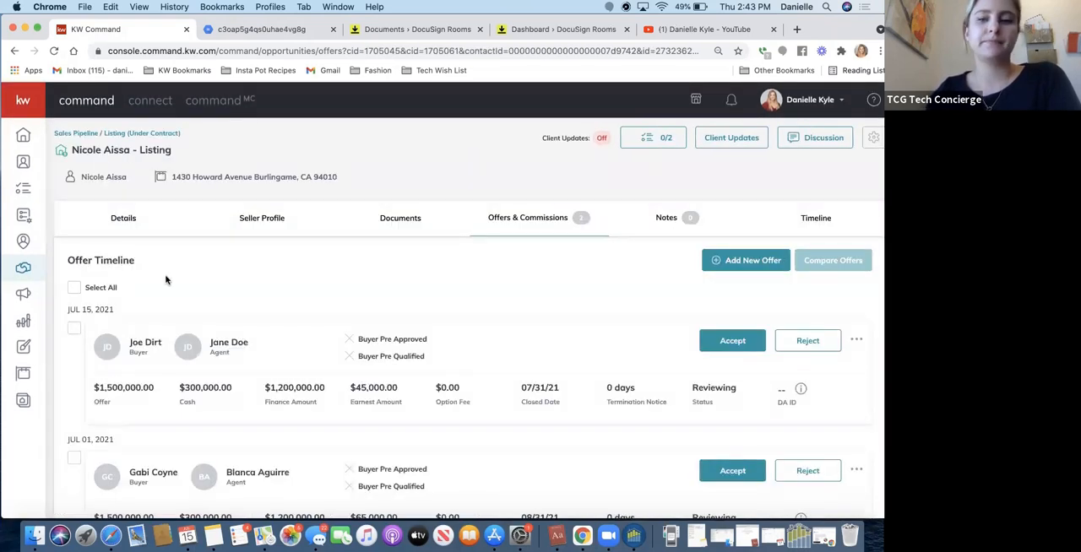
scroll(241, 299, "down", 2)
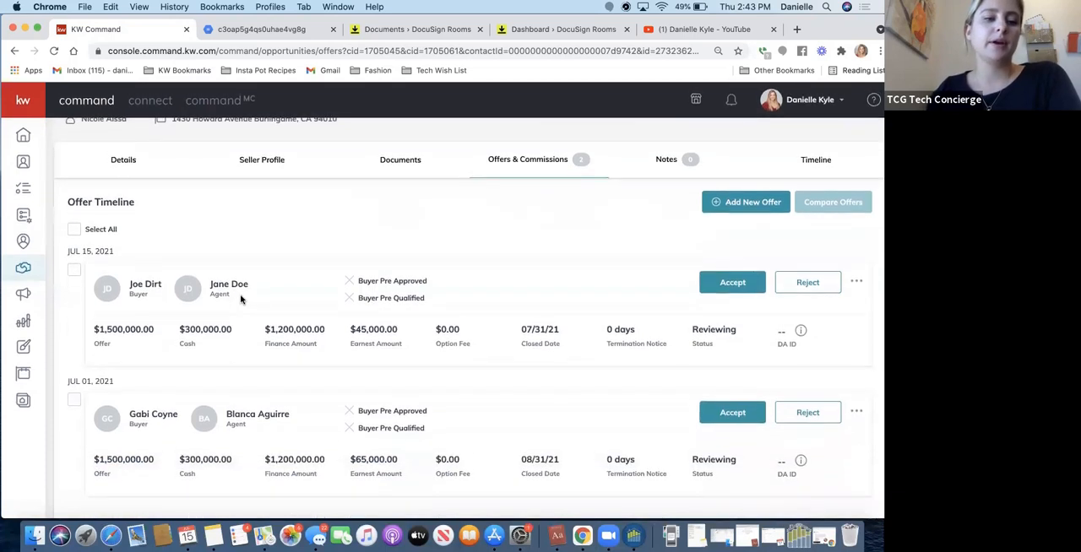
left_click(74, 269)
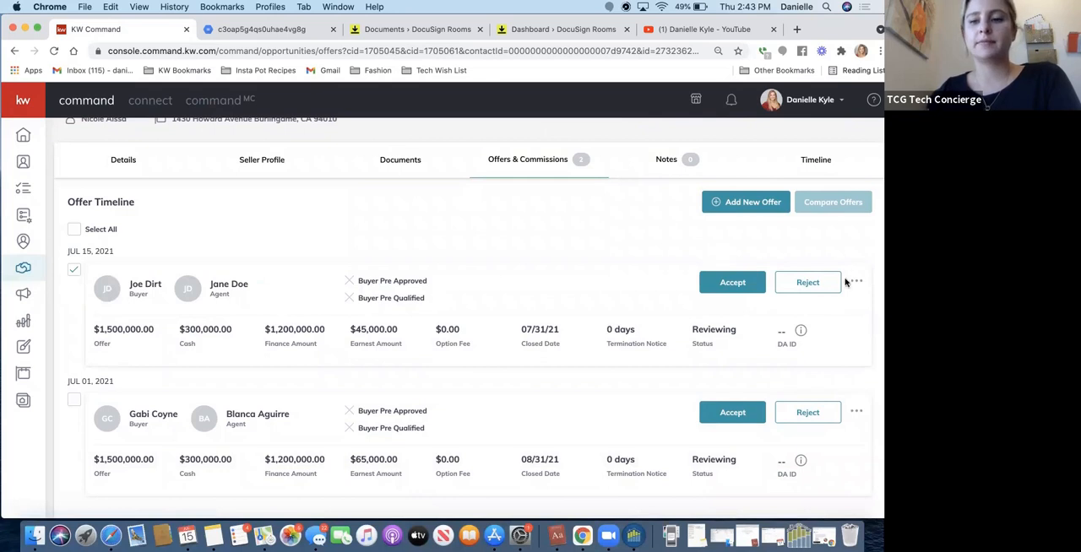
left_click(728, 283)
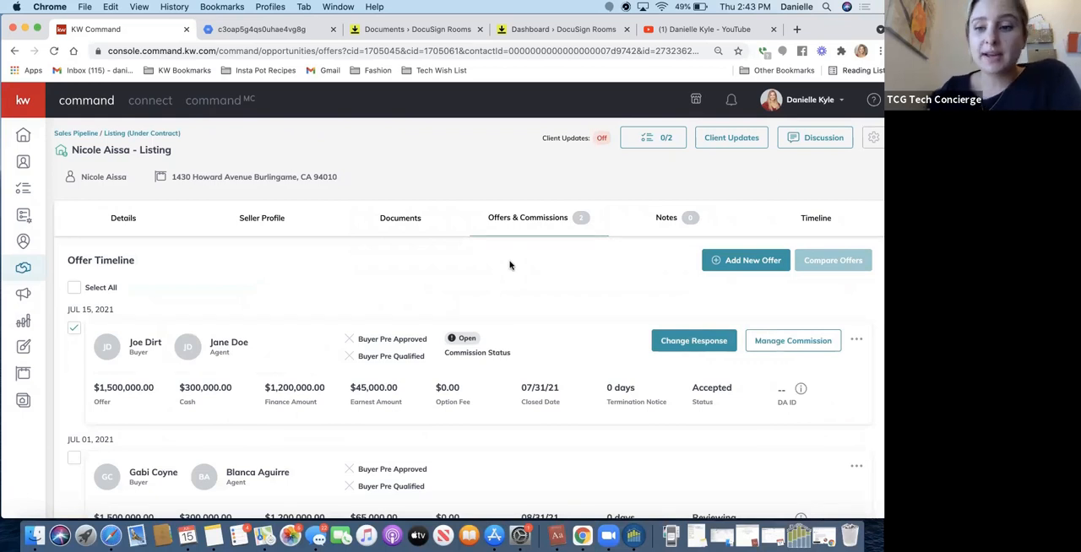
Open the accepted offer's commission management and check its editable general information, closing it without changes.
scroll(603, 388, "down", 3)
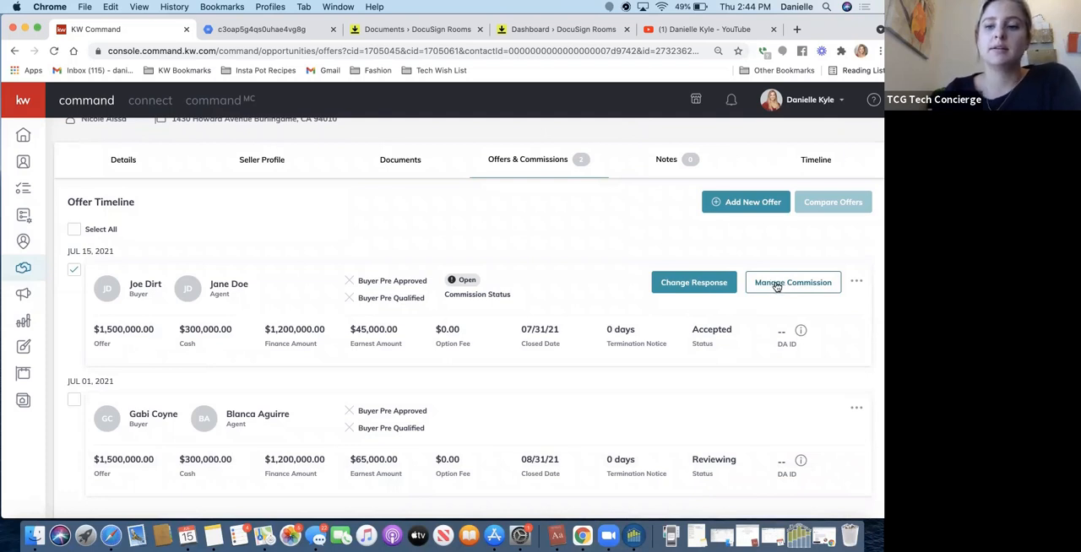
left_click(777, 285)
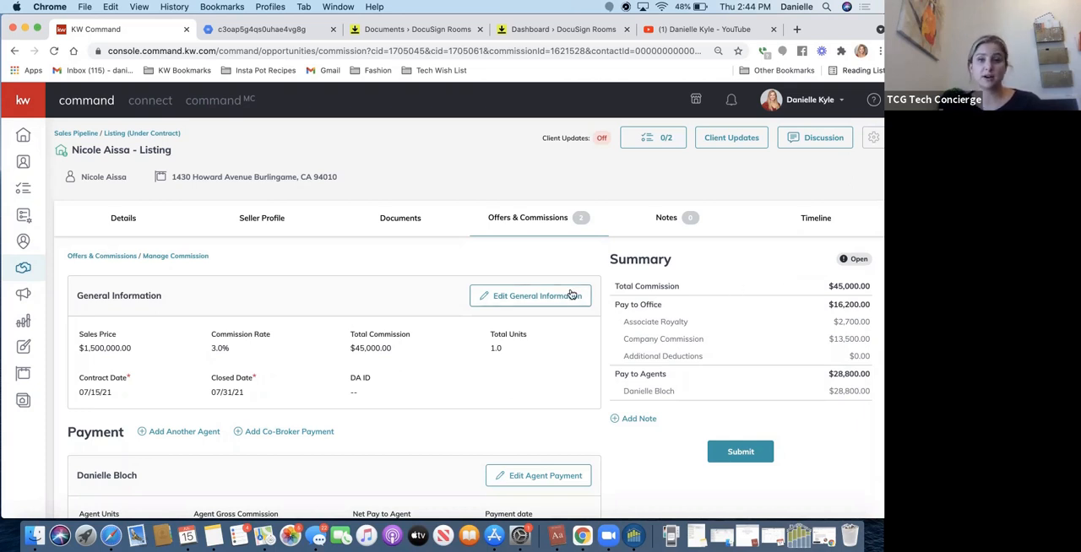
left_click(541, 296)
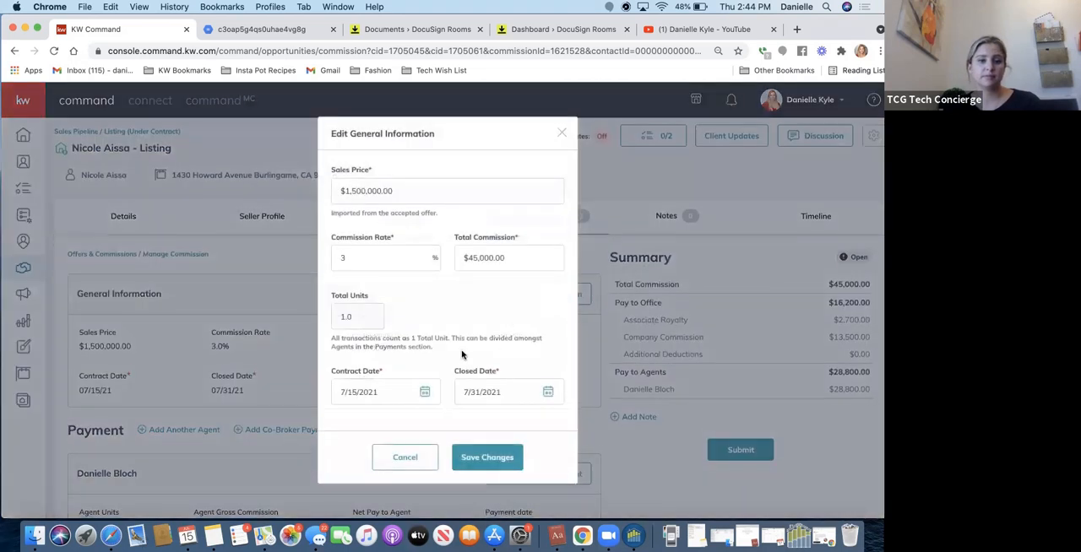
scroll(462, 354, "down", 1)
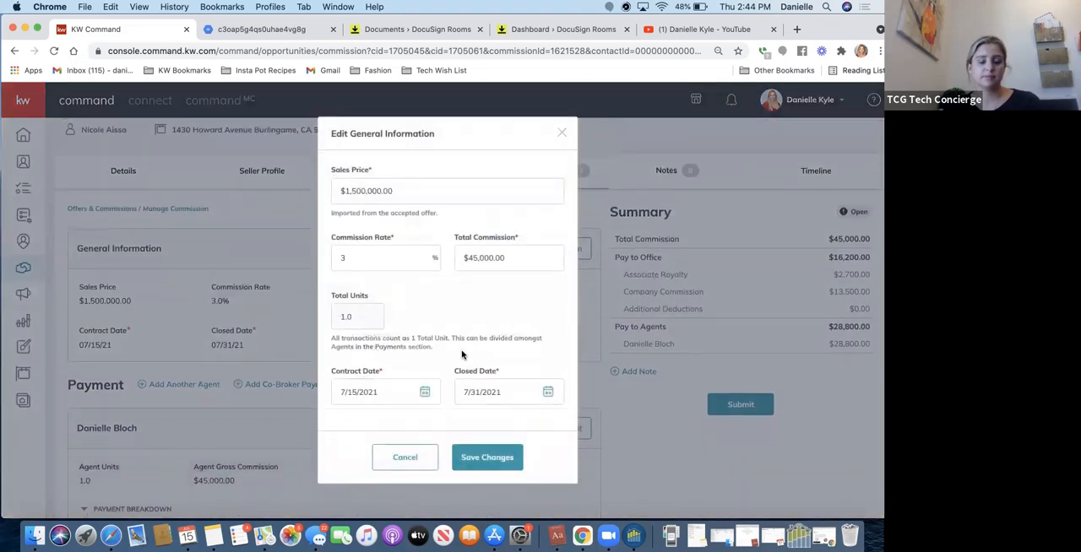
left_click(560, 135)
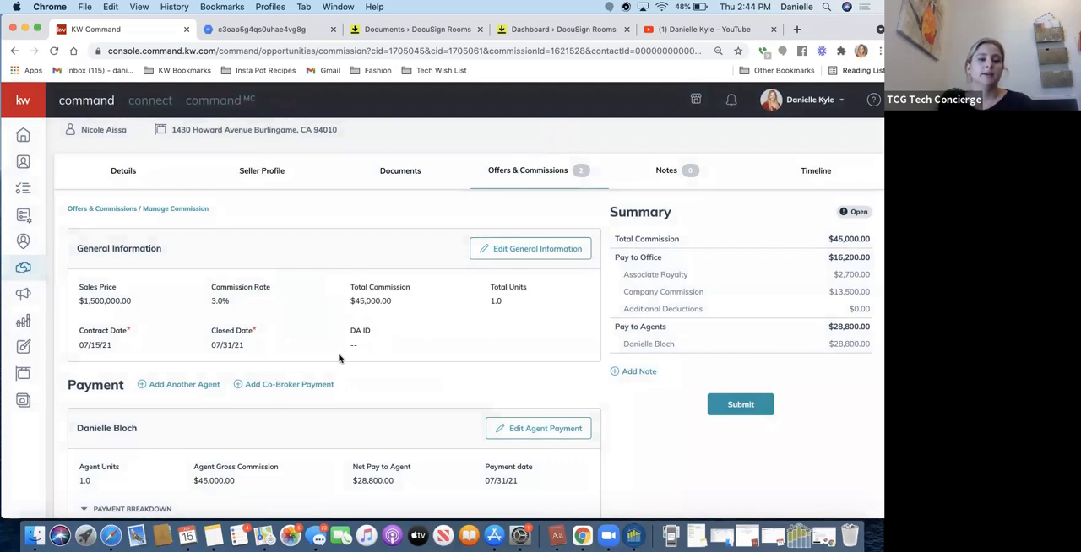
Review the agent's payment breakdown, including royalty, company commission and deductions, and open the agent payment for editing.
scroll(326, 370, "down", 4)
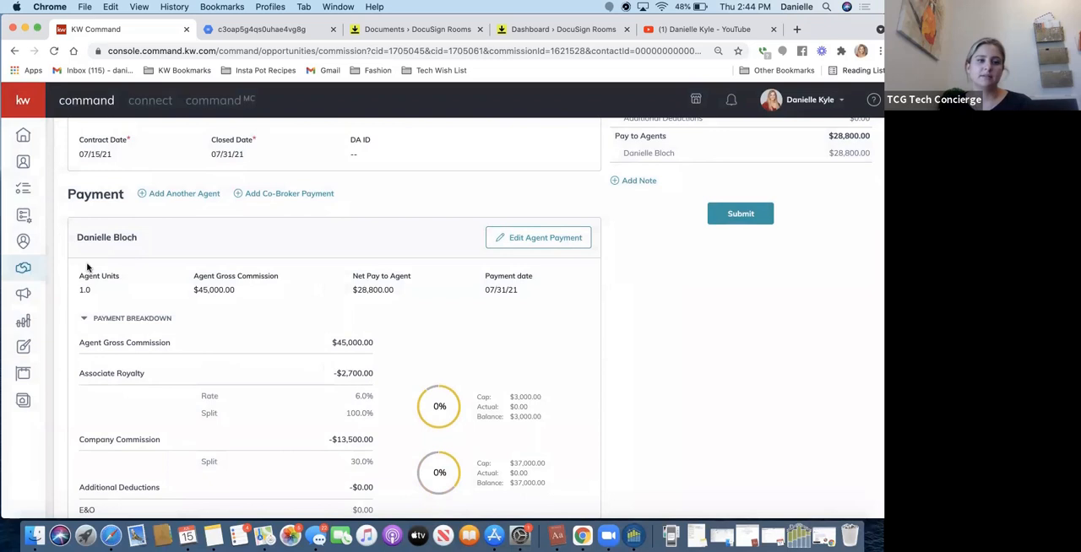
scroll(226, 275, "down", 2)
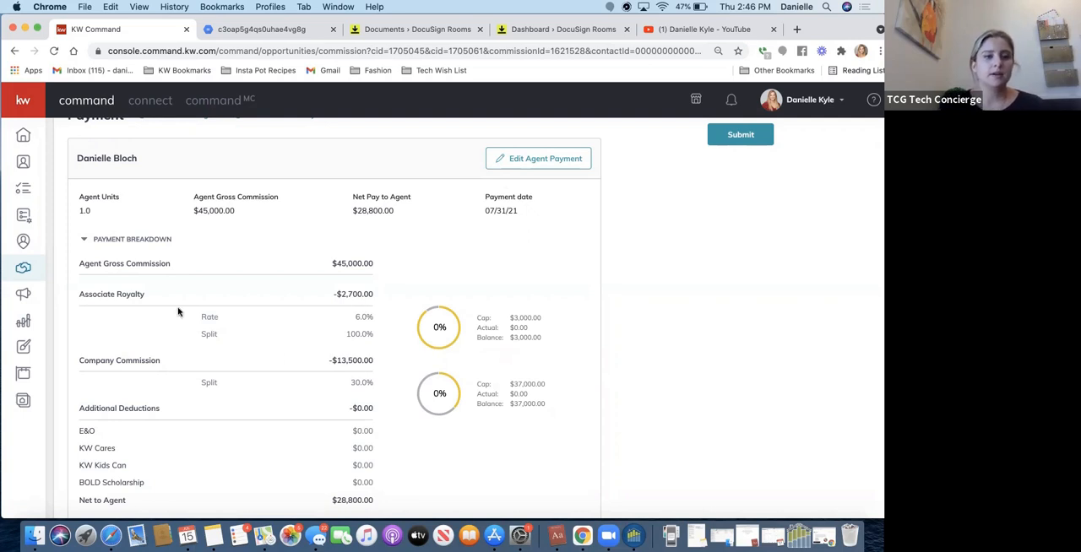
scroll(292, 358, "down", 1)
scroll(291, 358, "down", 1)
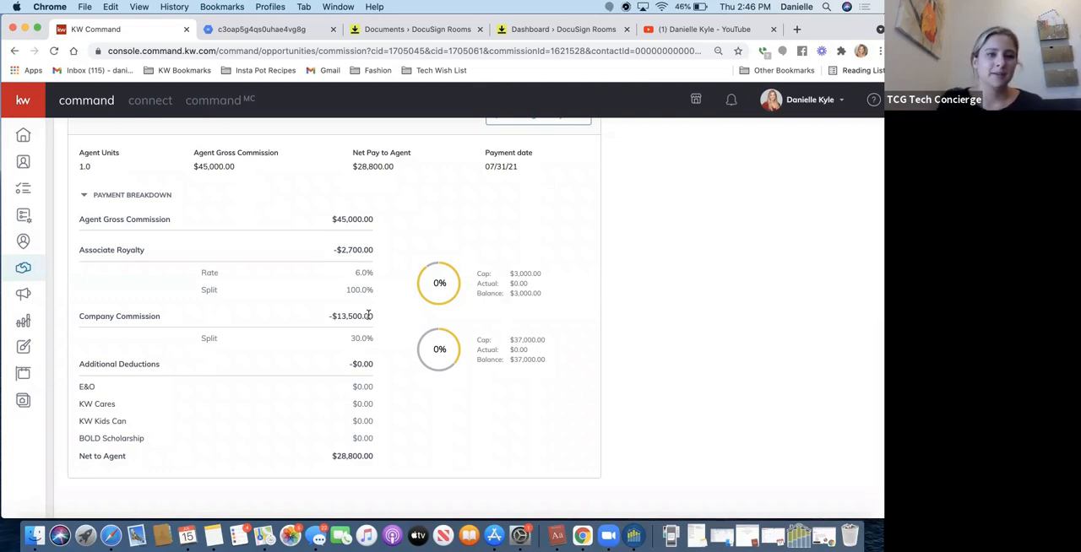
scroll(475, 220, "up", 5)
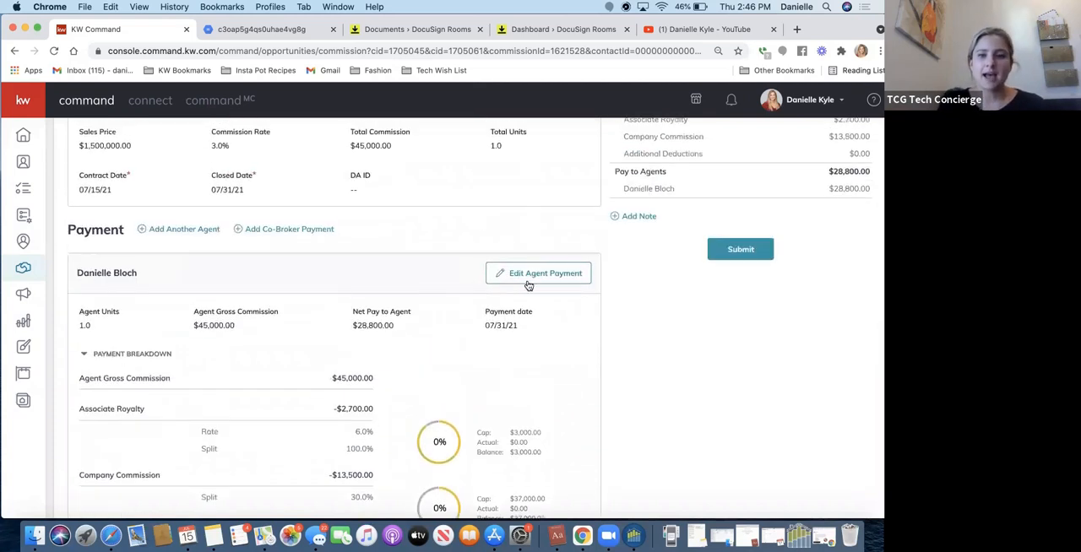
left_click(515, 275)
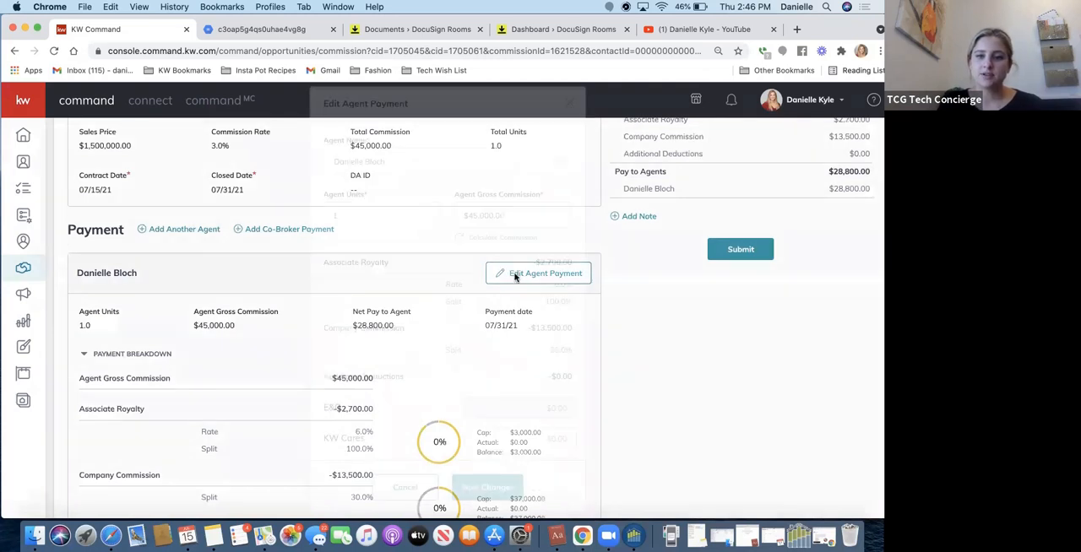
scroll(448, 284, "down", 4)
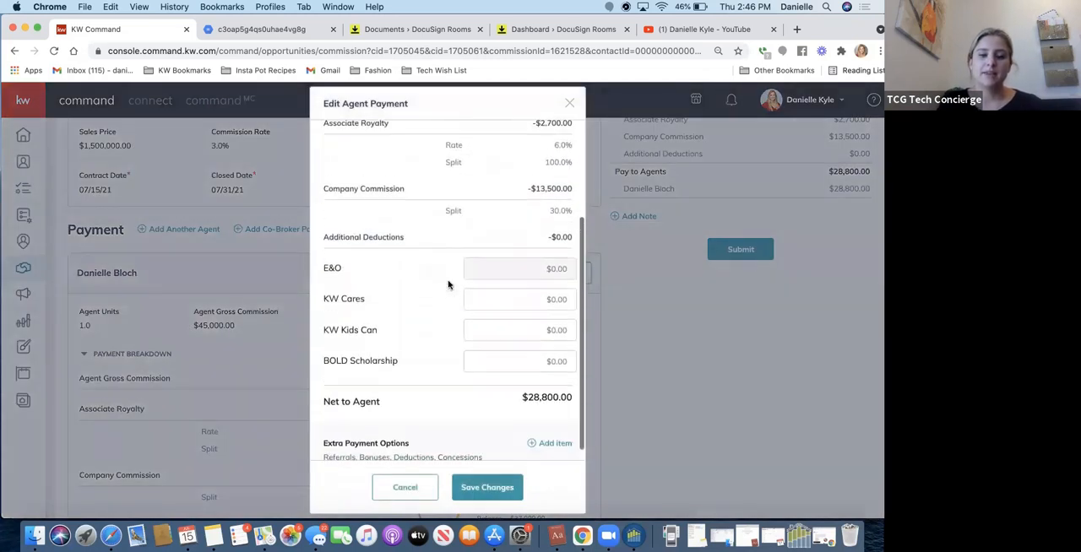
left_click(546, 436)
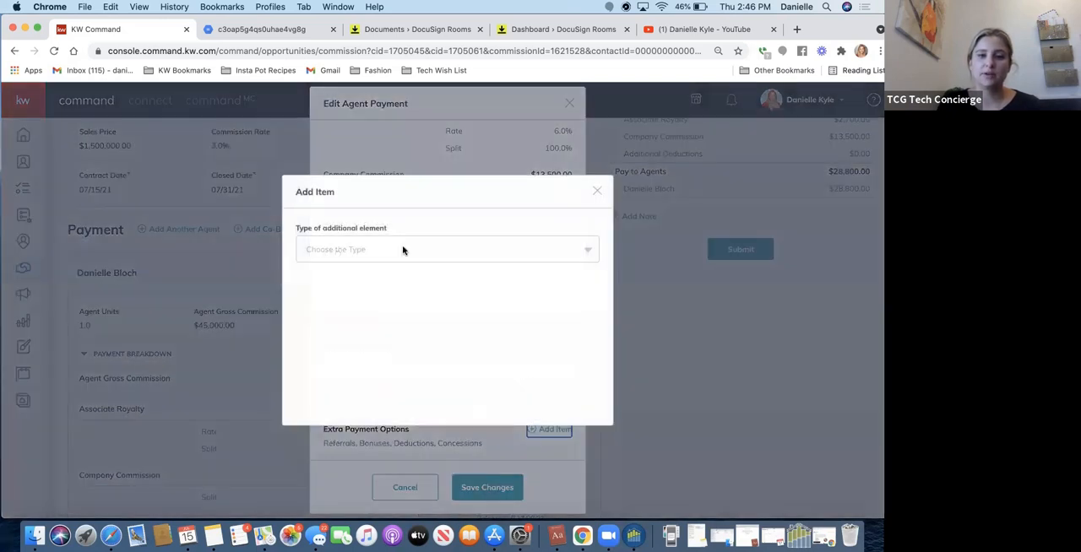
left_click(404, 249)
left_click(598, 191)
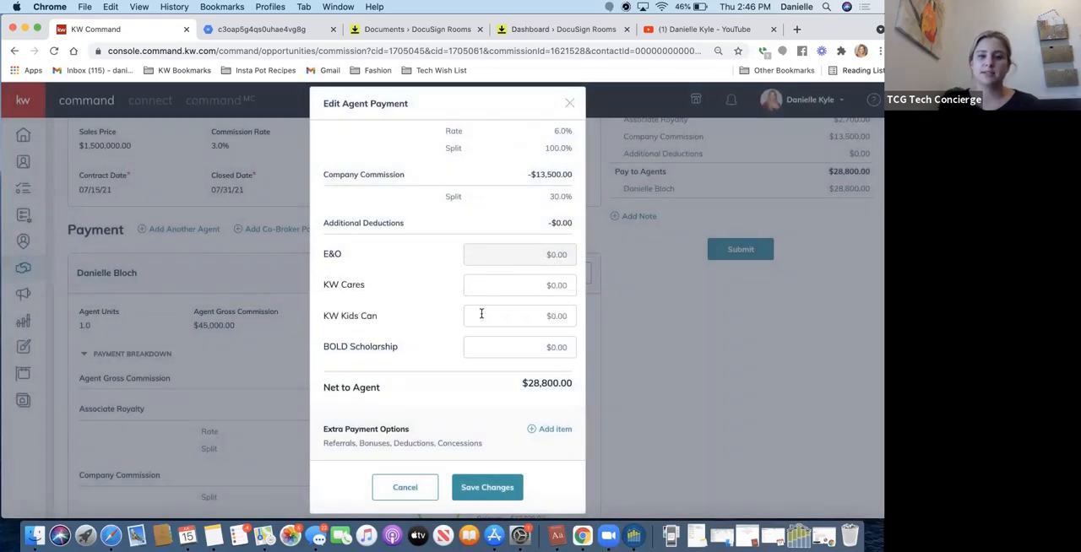
Start an extra payment item of type Deduction and set its amount to $129.
scroll(502, 354, "down", 2)
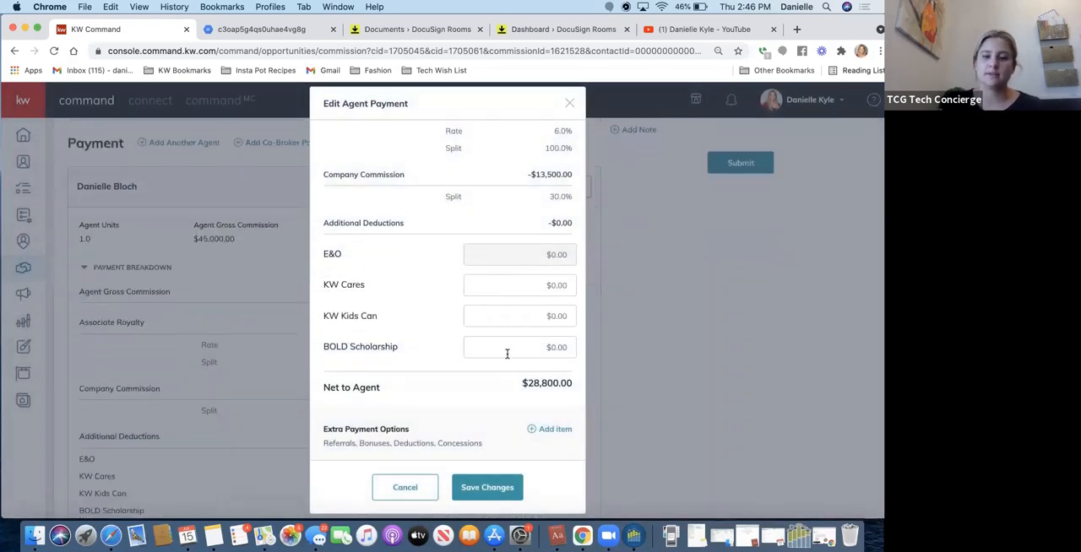
left_click(547, 433)
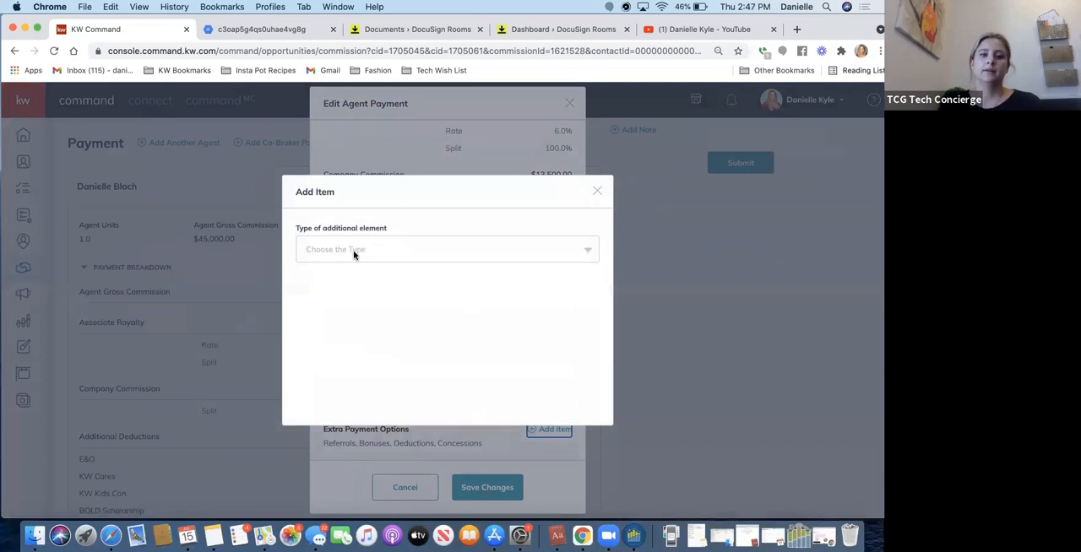
left_click(354, 253)
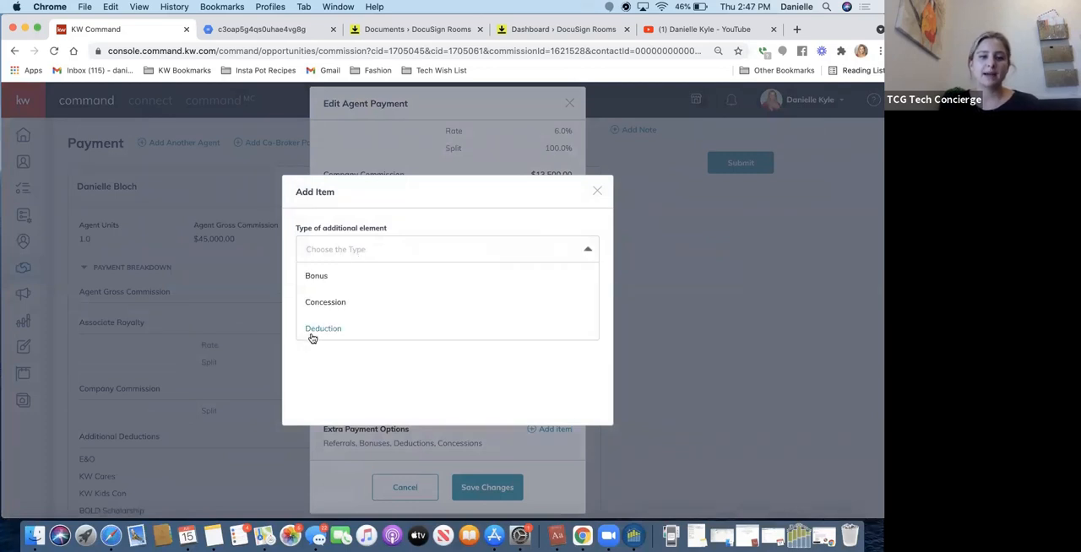
left_click(312, 334)
left_click(337, 254)
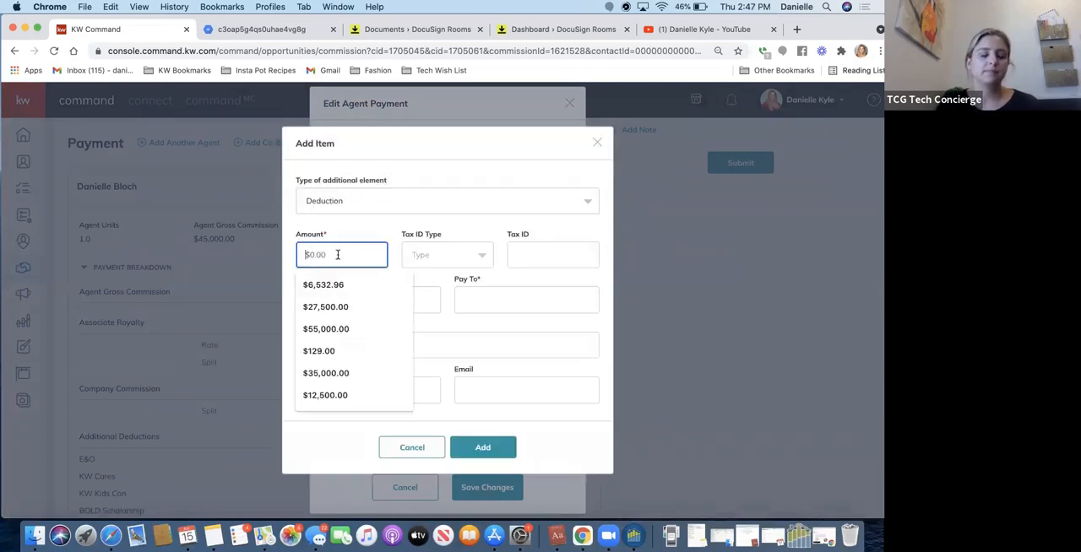
type("129")
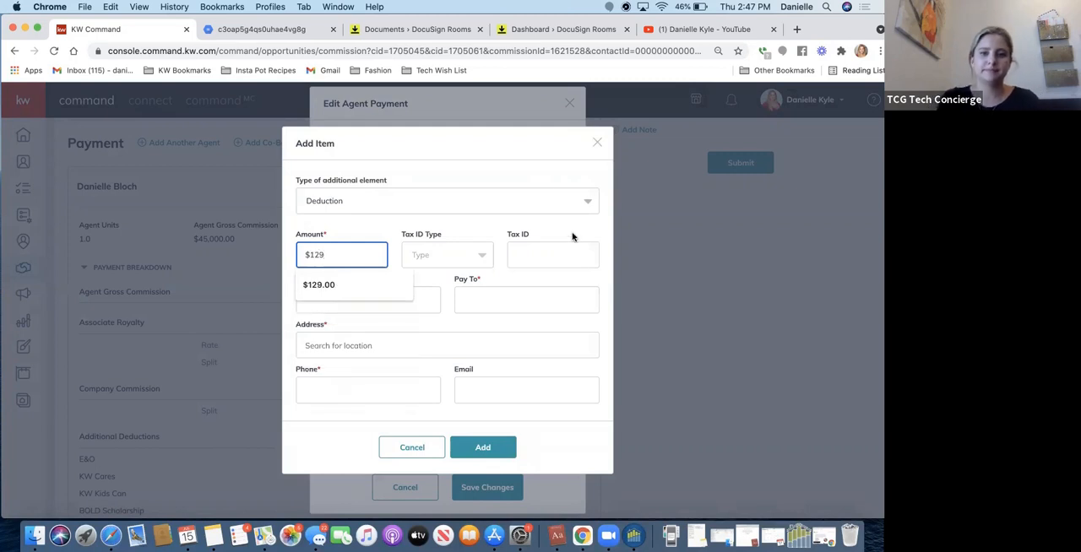
Describe the deduction as "BRLG" and make it payable to Broker Resource Law Group.
left_click(386, 298)
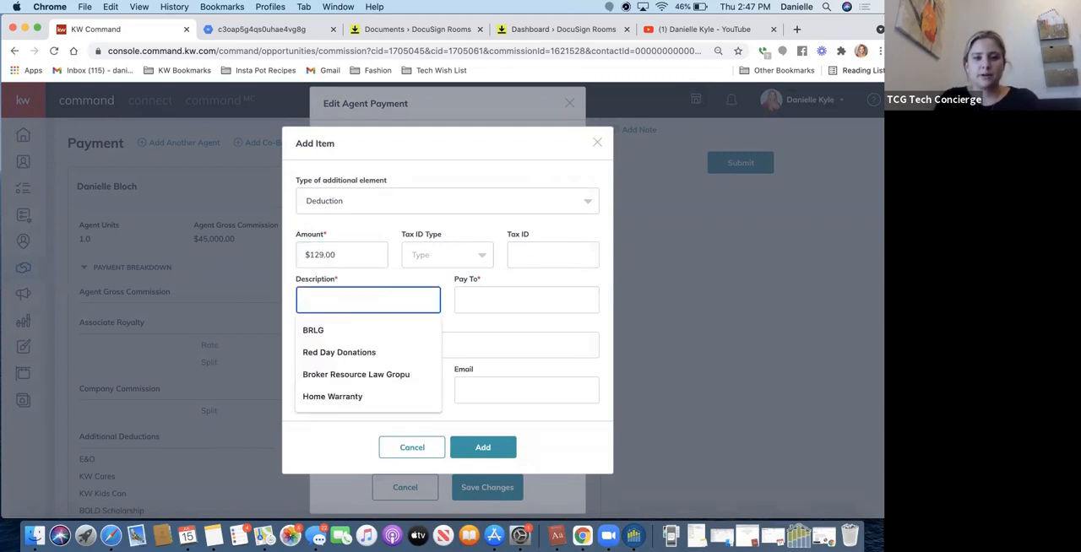
type("BRLG")
key("Tab")
type("Broker")
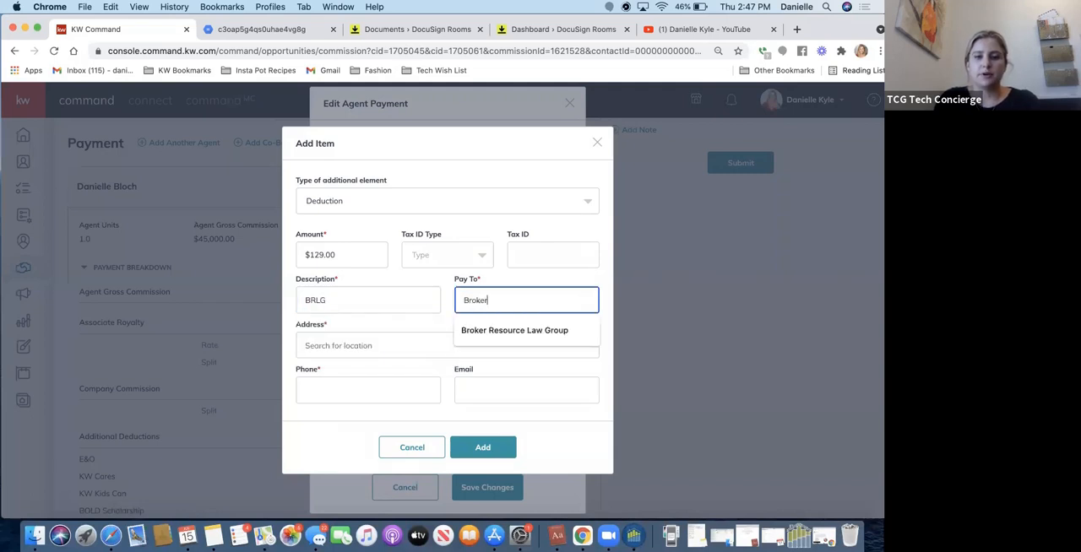
type(" Resour")
left_click(483, 330)
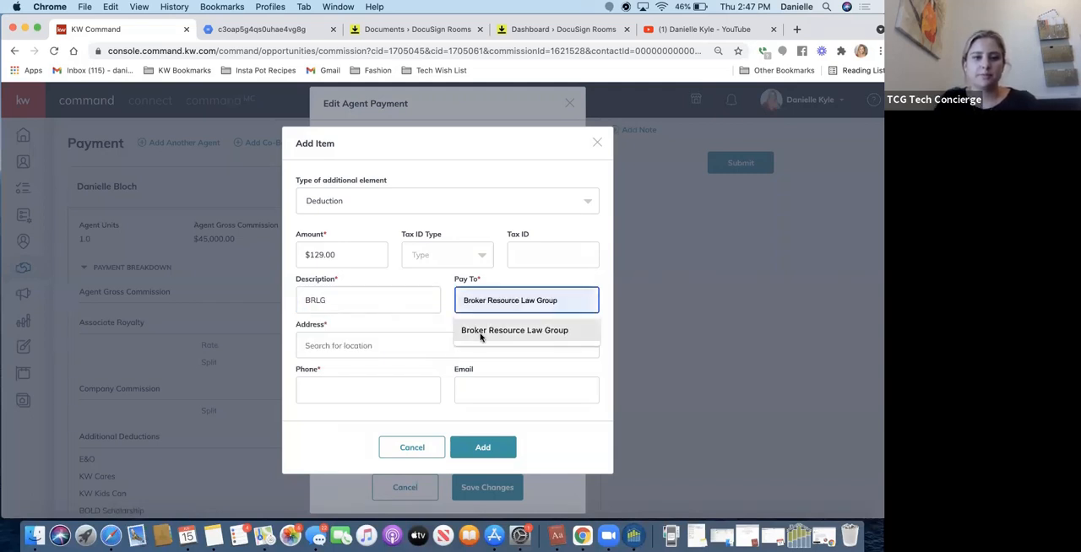
Fill in the deduction payee's street address using the matching Burlingame suggestion.
left_click(420, 345)
type("1430 HOwa")
key("BackSpace")
key("BackSpace")
key("BackSpace")
type("oward Ave.")
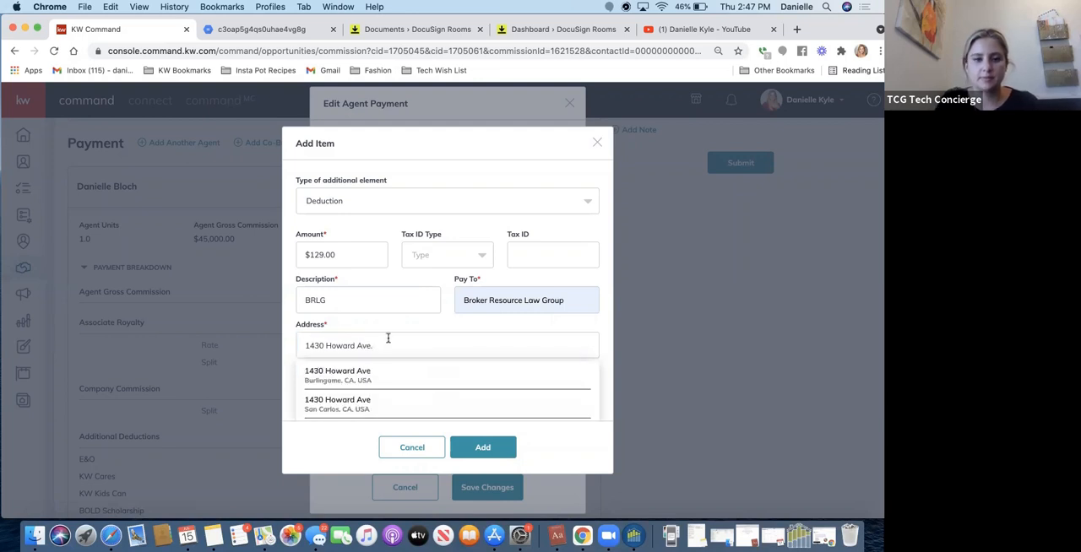
left_click(342, 382)
Fill in the deduction payee's phone and email from a saved entry, add the item, and close the agent payment without saving.
left_click(363, 400)
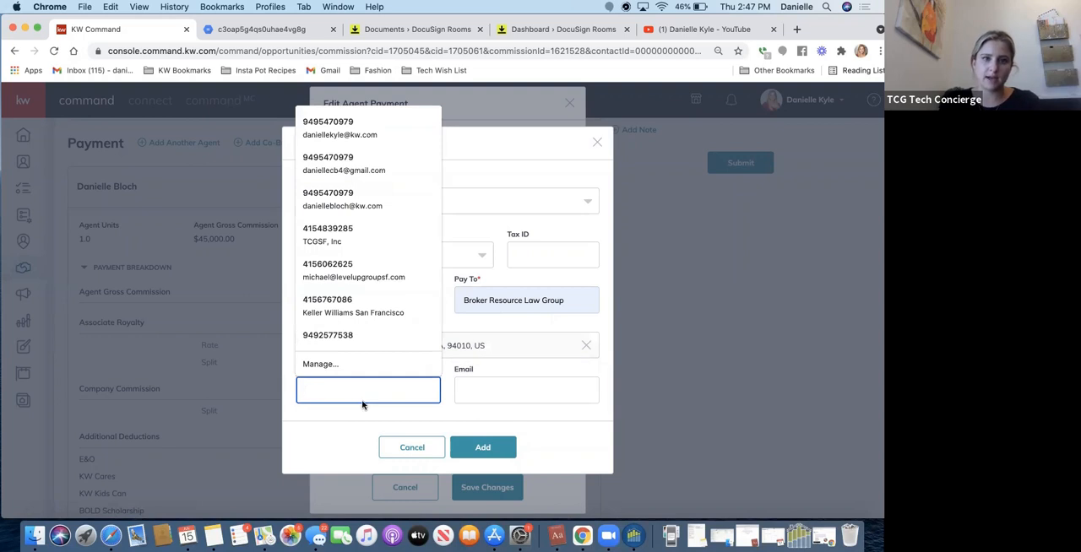
left_click(342, 124)
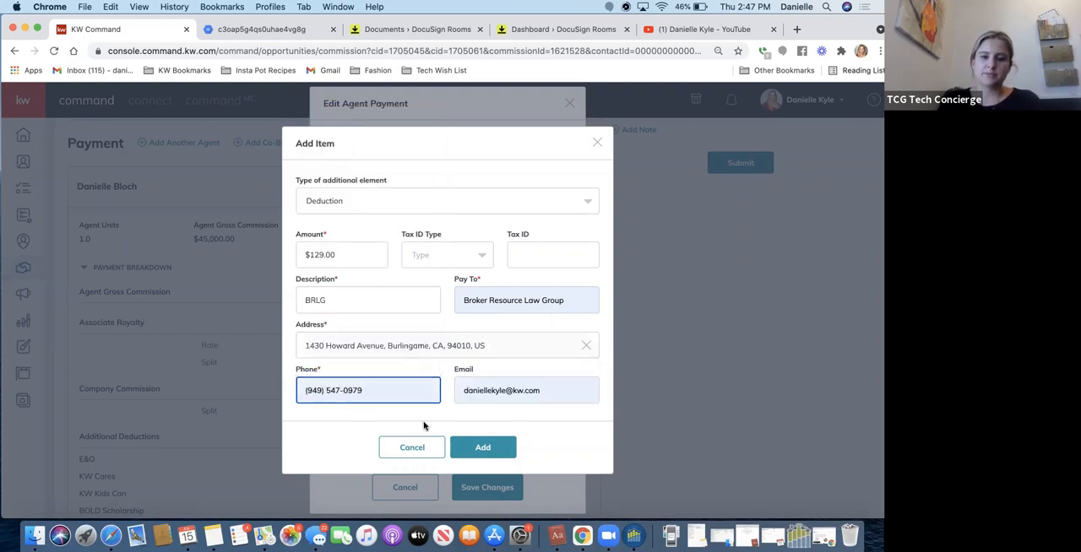
left_click(471, 449)
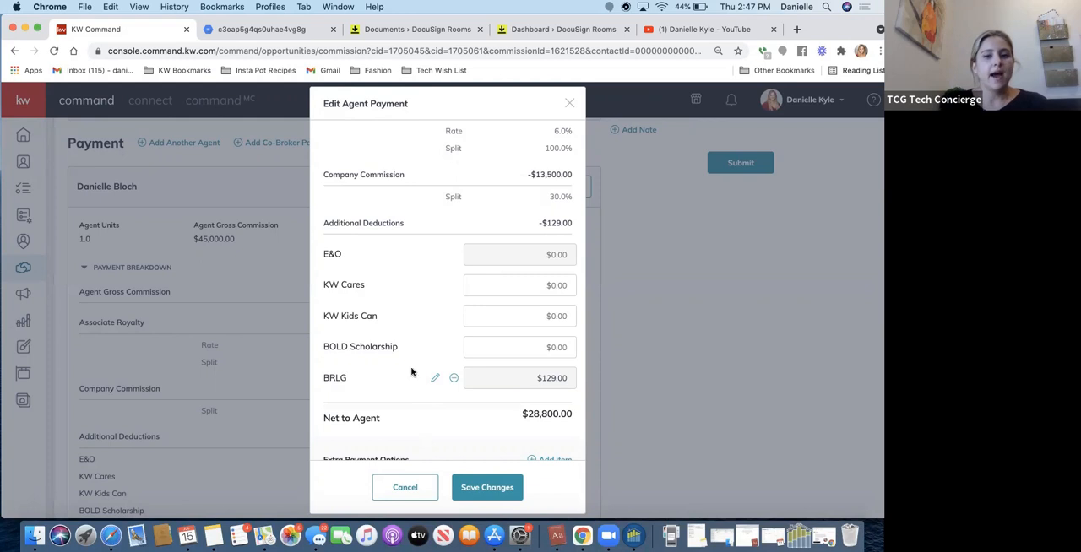
left_click(570, 104)
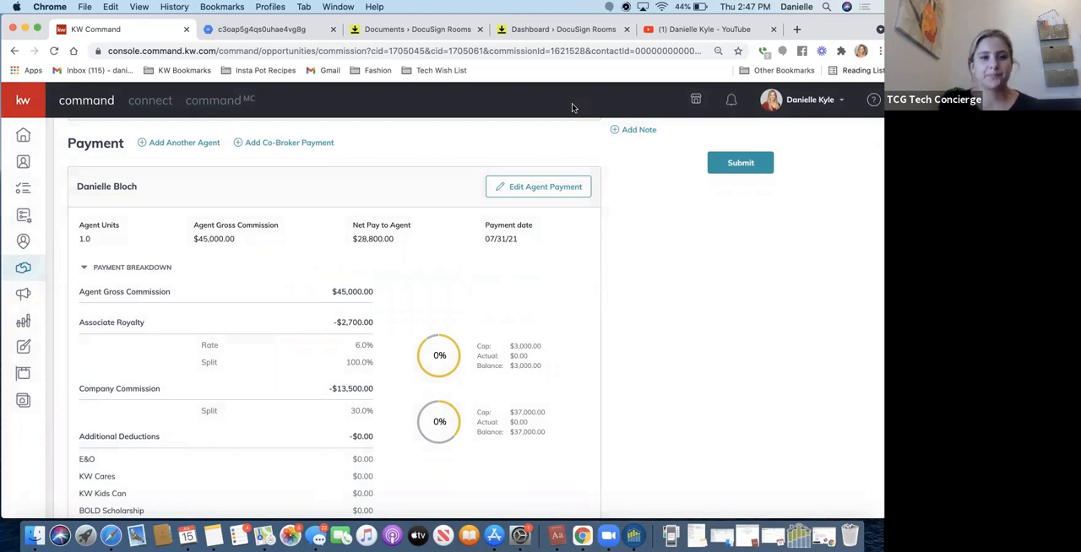
Examine the fields of an Outside Referral extra payment item in the agent payment, and close both forms without saving.
scroll(164, 148, "up", 1)
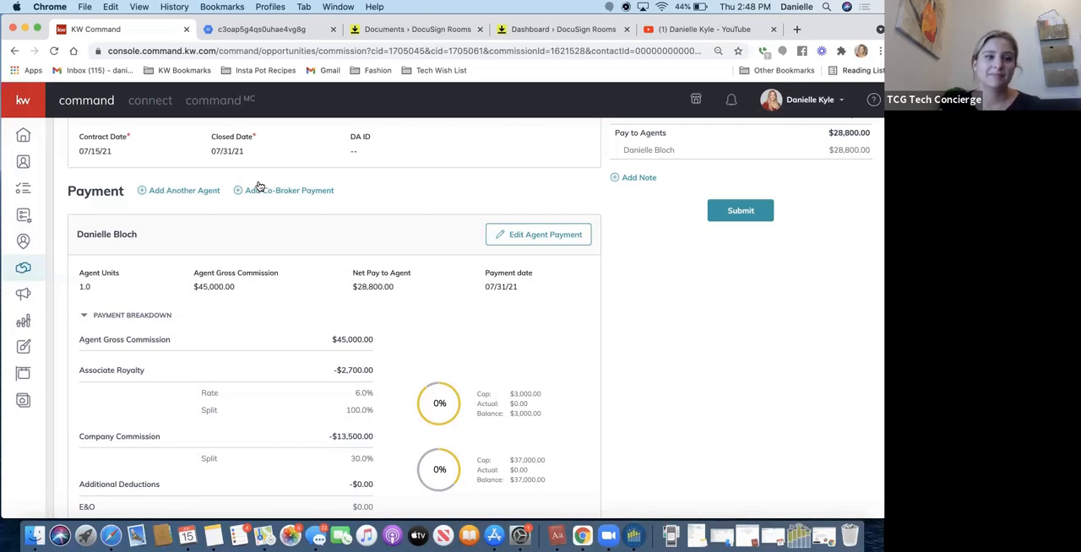
scroll(260, 186, "down", 3)
scroll(260, 183, "up", 2)
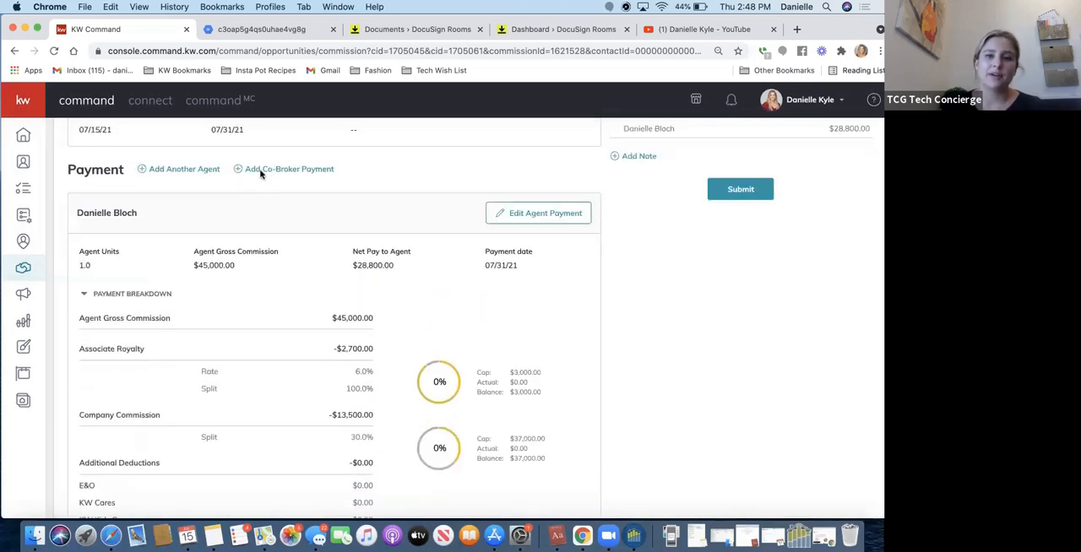
left_click(515, 213)
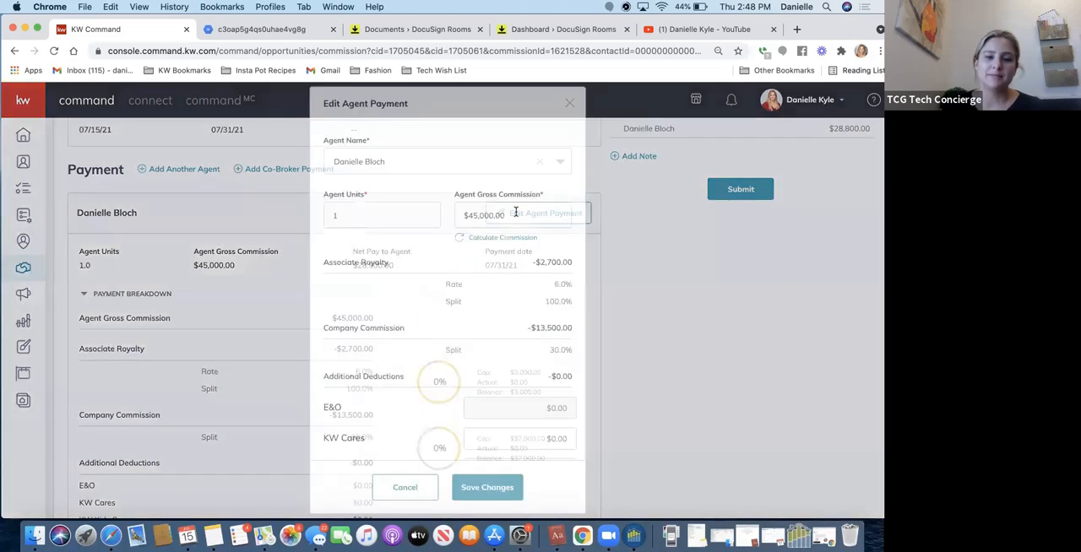
scroll(507, 232, "down", 4)
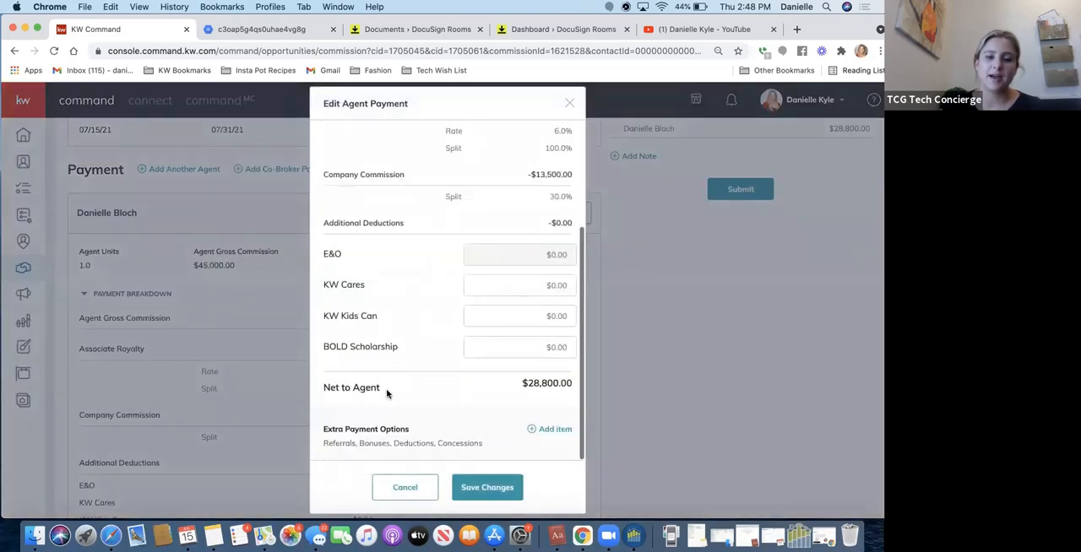
left_click(539, 431)
left_click(435, 248)
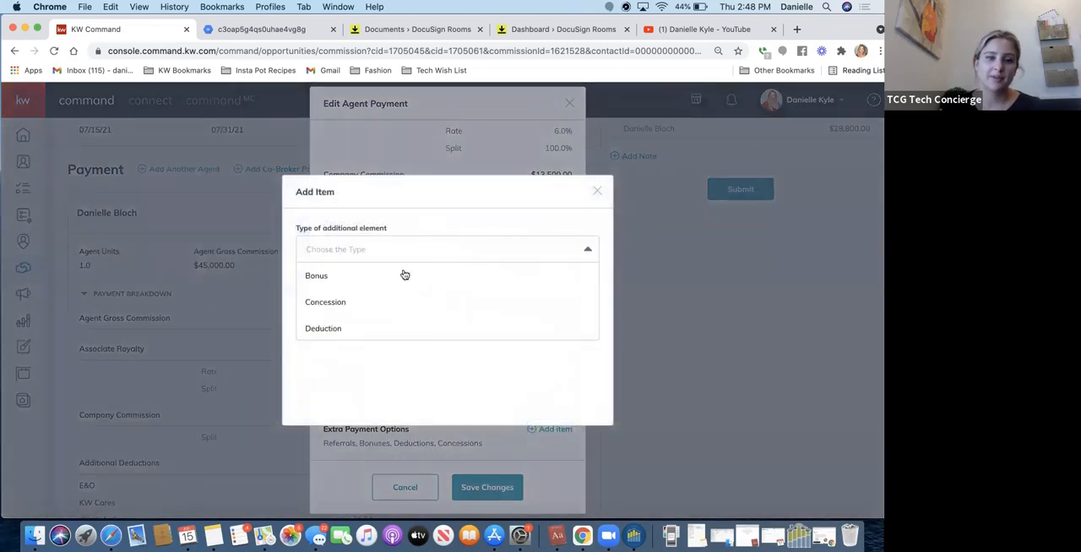
scroll(380, 292, "down", 2)
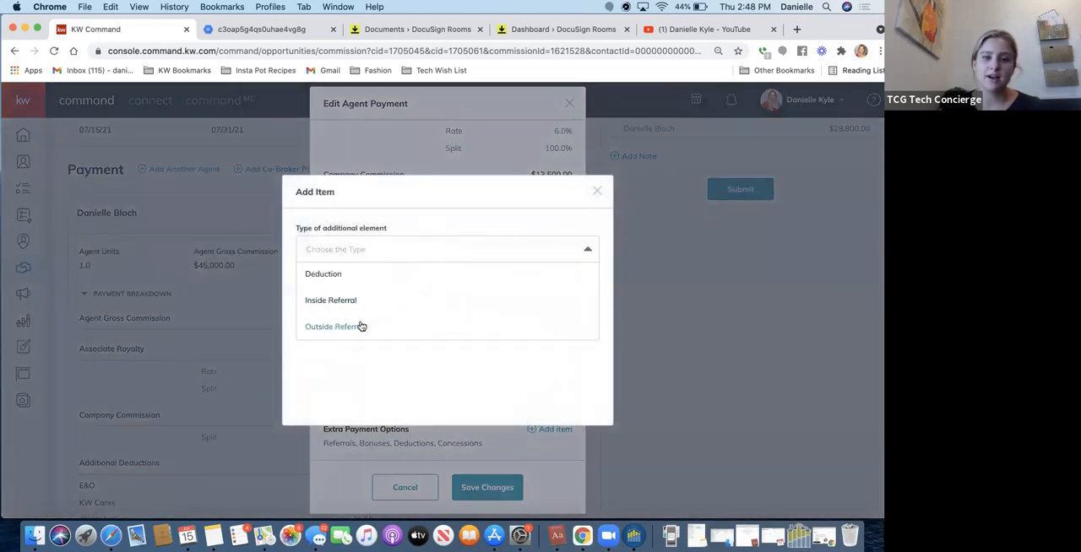
left_click(325, 330)
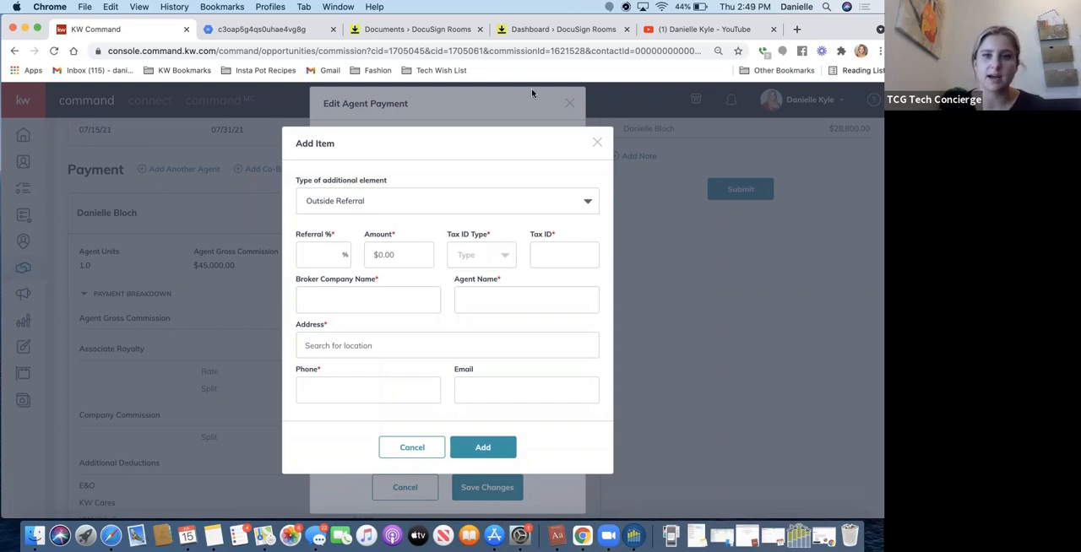
left_click(569, 104)
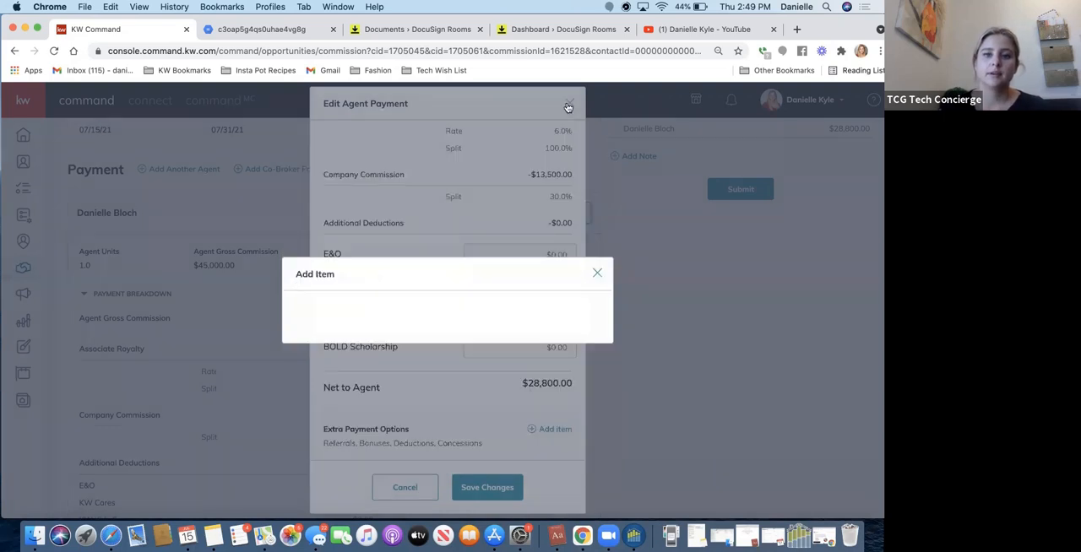
left_click(570, 104)
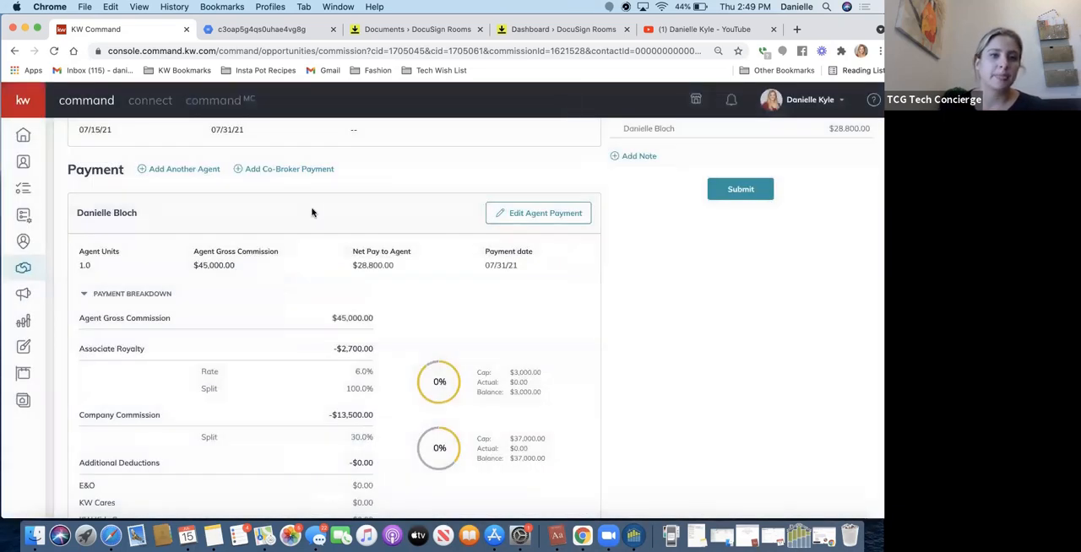
Start adding another agent to the payment and try finding the agent by first name and by last name.
left_click(165, 172)
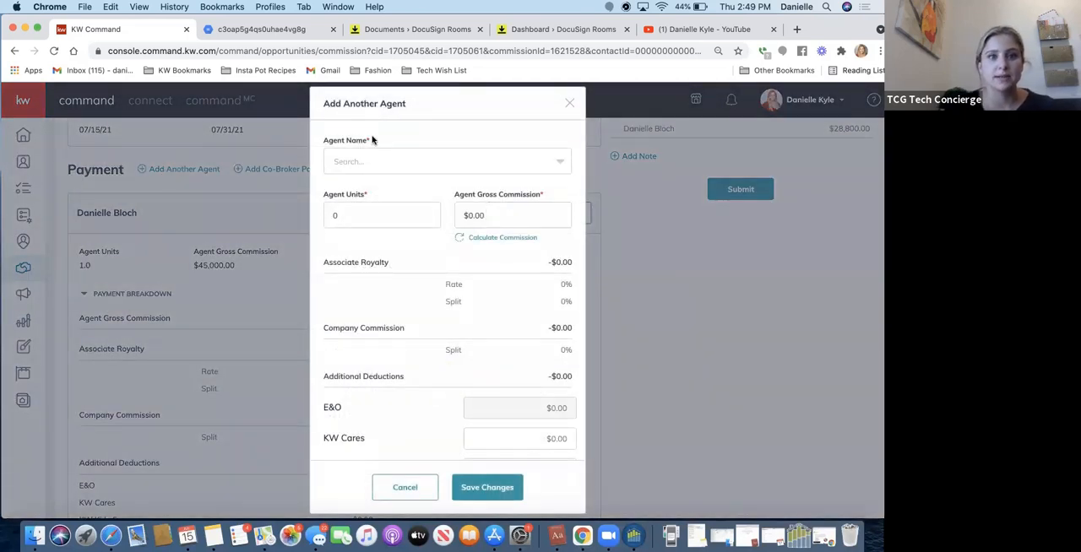
left_click(353, 162)
type("gab")
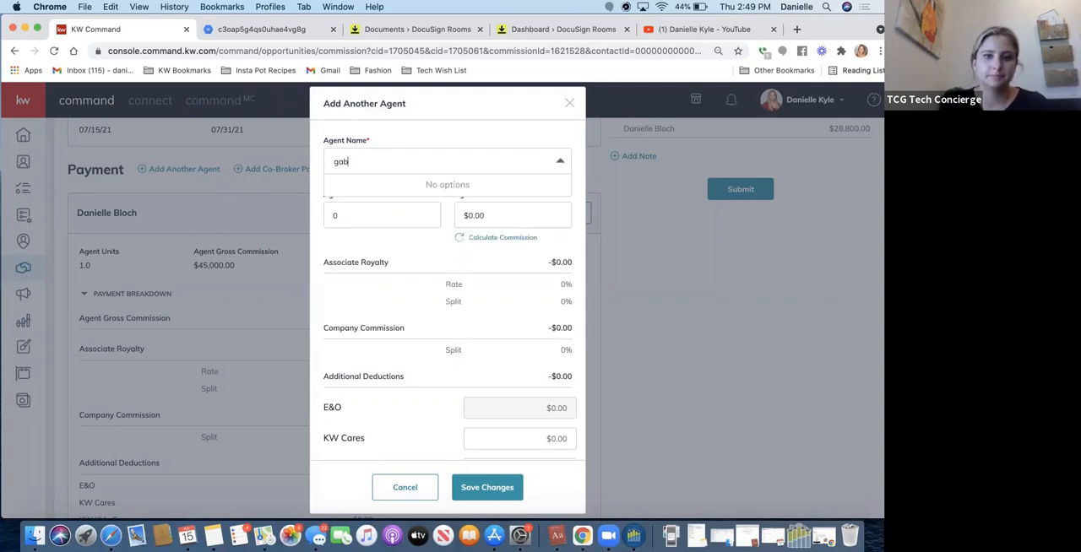
key("BackSpace")
key("BackSpace")
key("BackSpace")
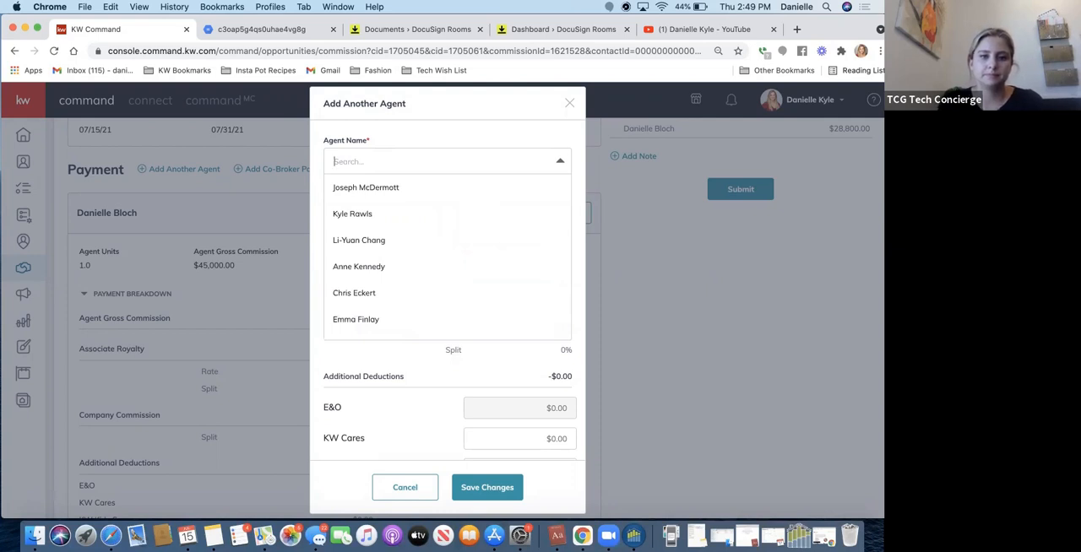
scroll(356, 277, "down", 10)
scroll(357, 278, "down", 5)
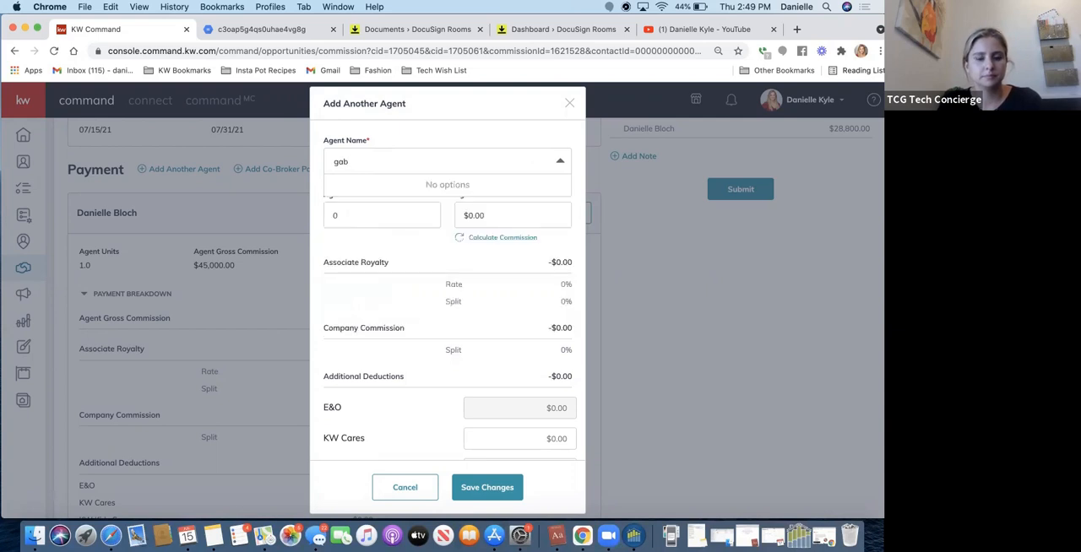
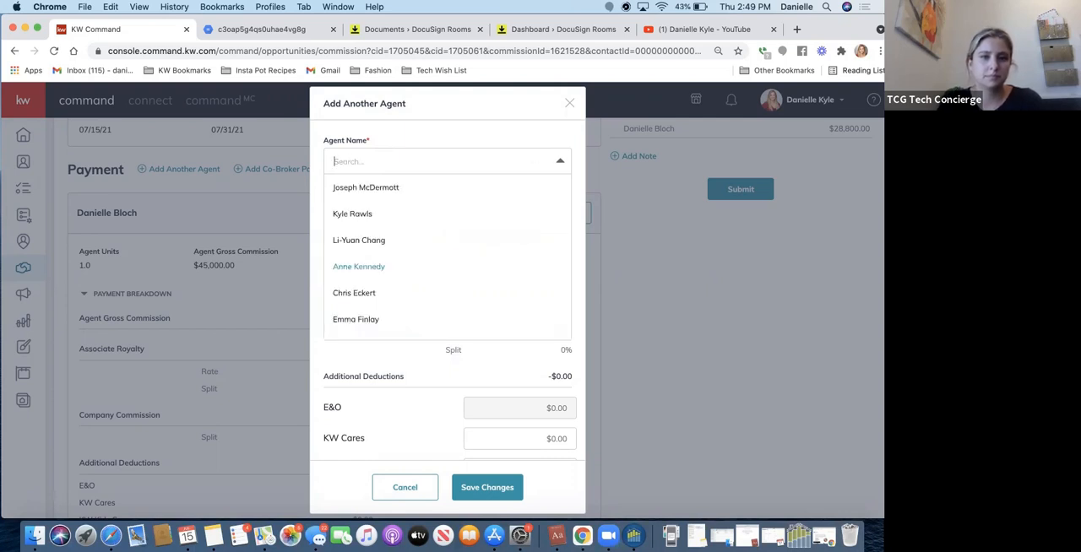
Select a different agent by first name and calculate the agent's gross commission for .5 agent units.
type("emma")
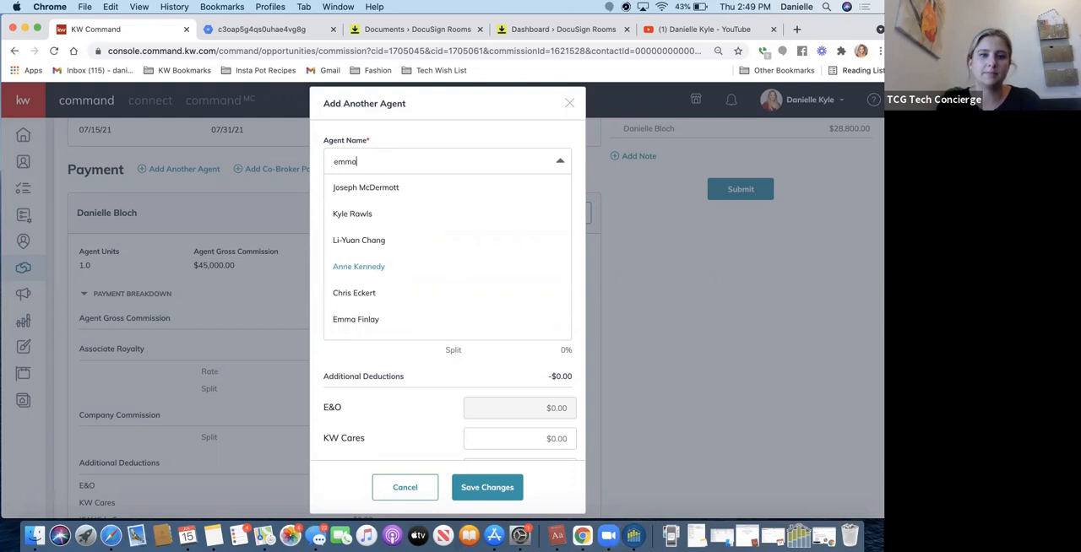
left_click(385, 190)
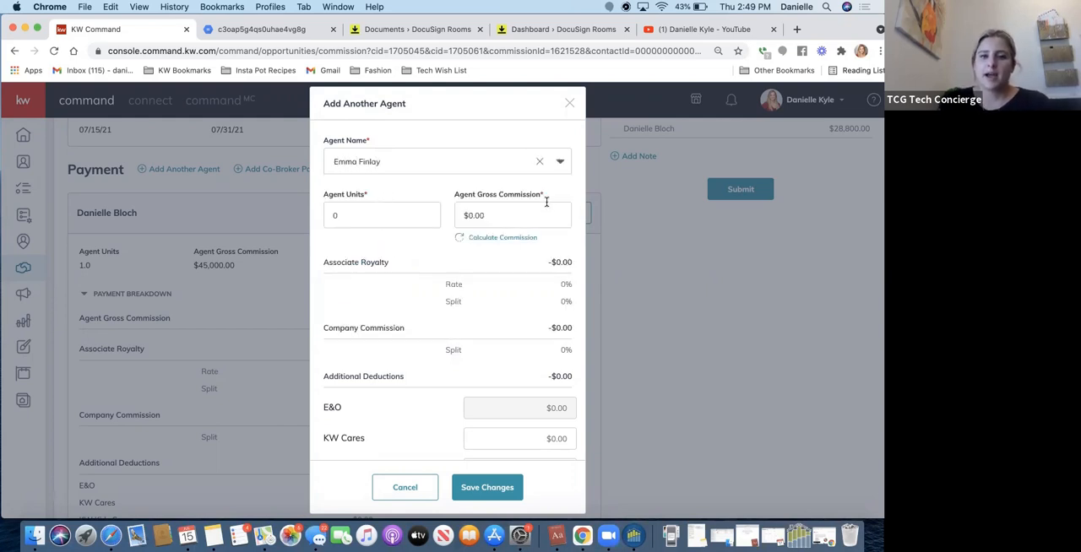
left_click_drag(342, 214, 321, 214)
key("BackSpace")
type(".5")
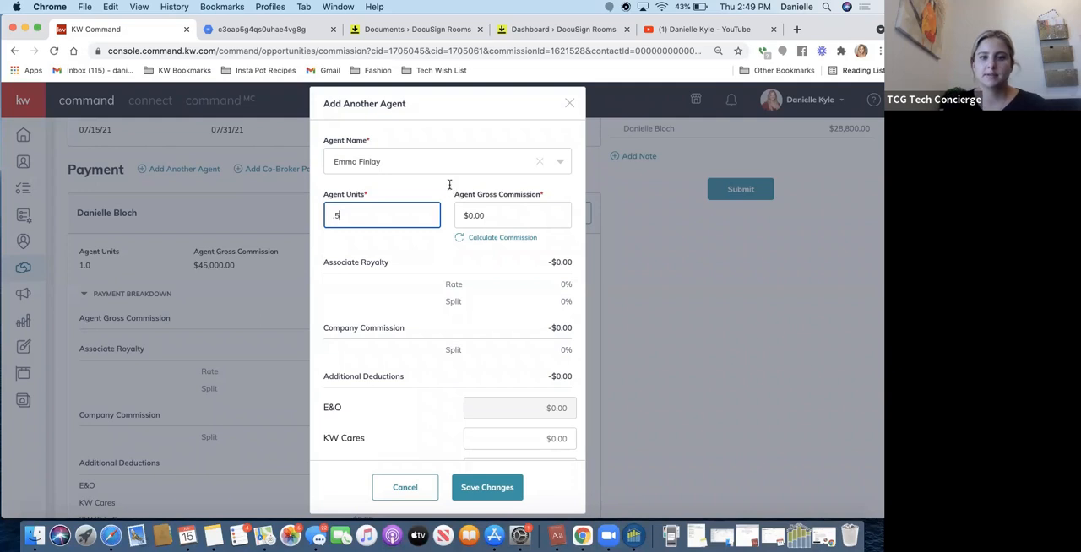
left_click(464, 242)
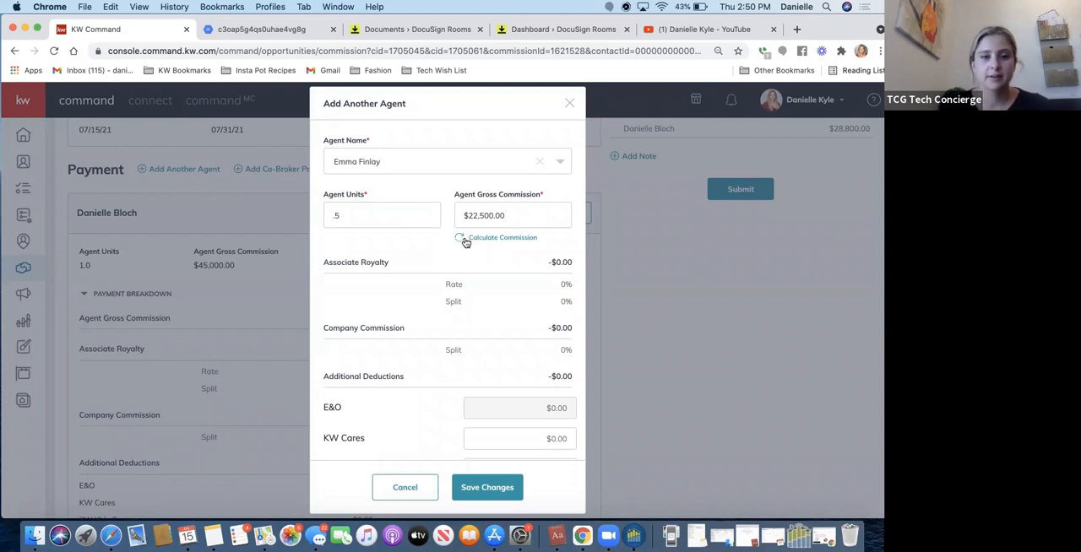
Set the added agent's units to 0 and save the new agent payment.
left_click_drag(342, 216, 321, 205)
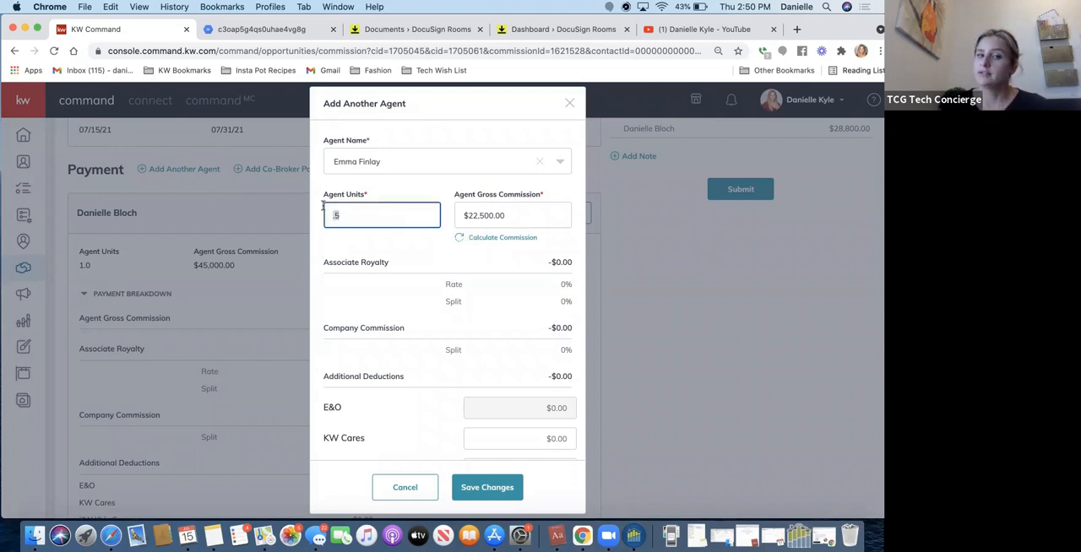
type("0")
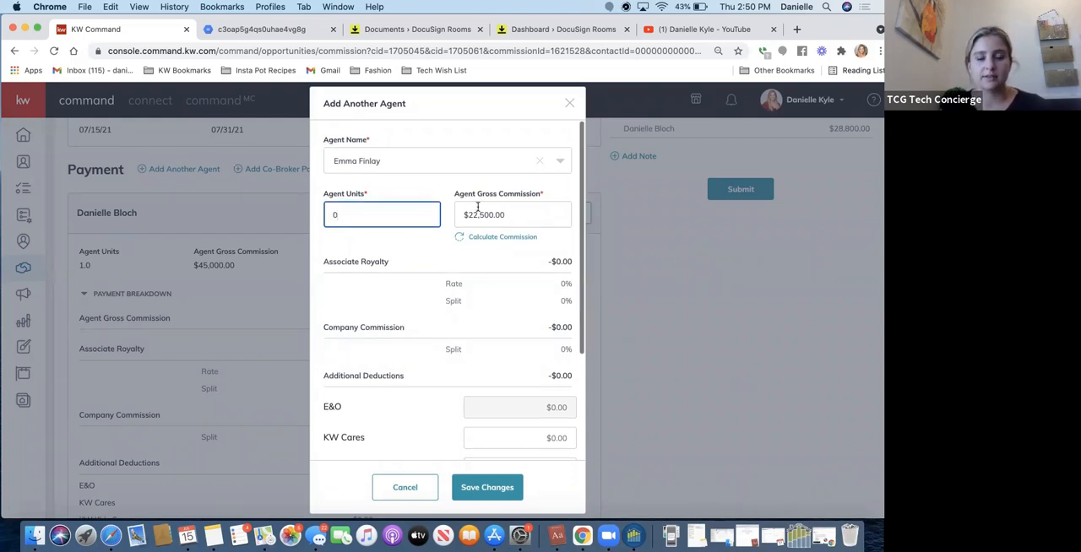
left_click(441, 249)
scroll(422, 277, "down", 4)
scroll(423, 276, "down", 1)
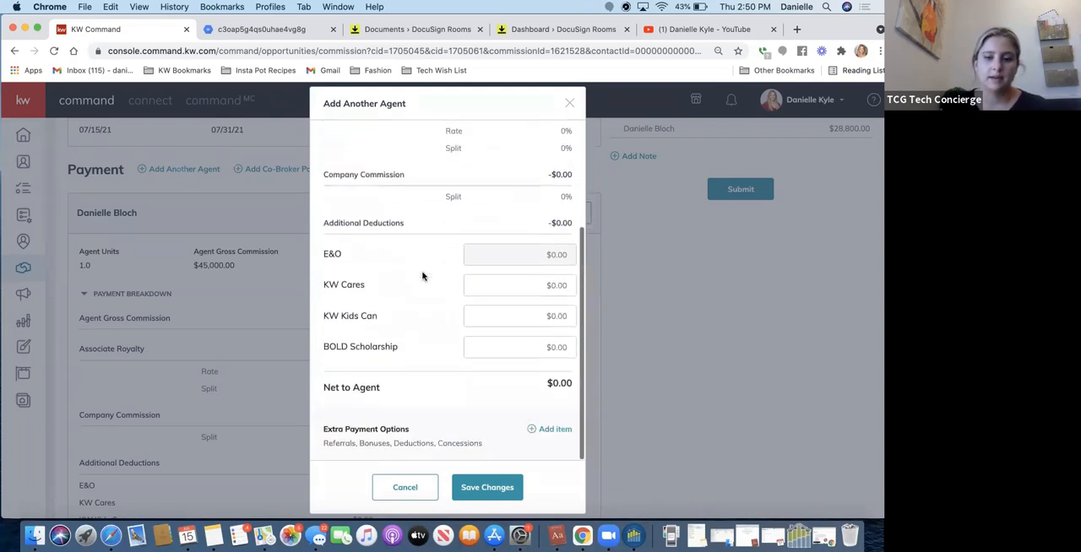
left_click(494, 490)
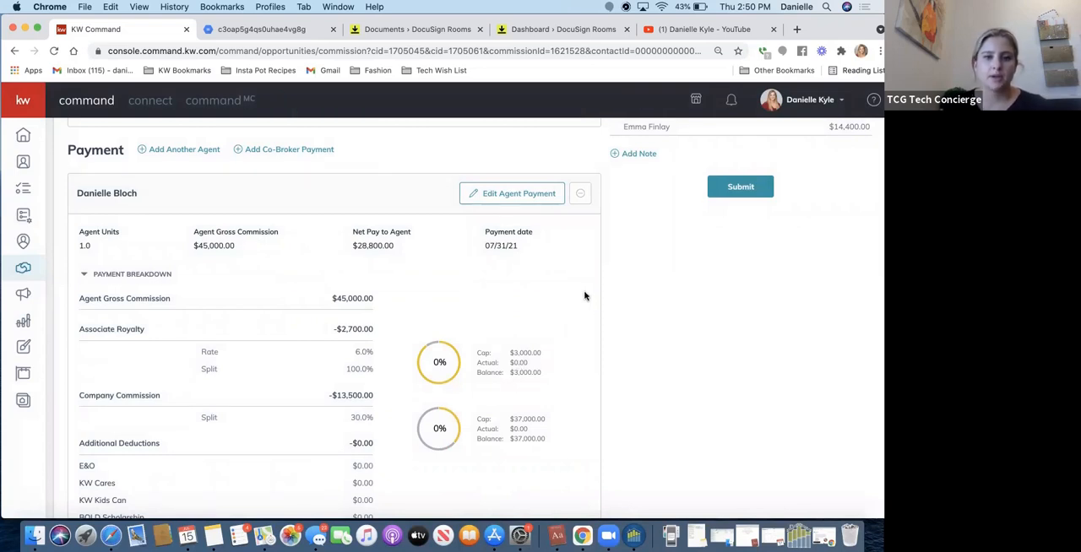
Review the commission summary and compare the payment breakdowns of both agents.
scroll(585, 296, "down", 1)
scroll(585, 295, "up", 5)
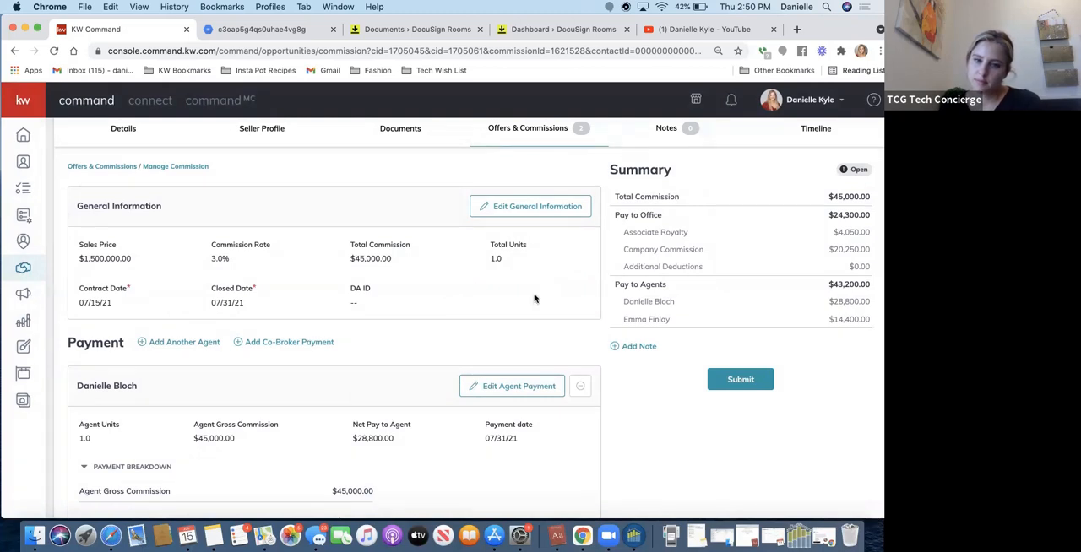
scroll(534, 297, "down", 1)
scroll(533, 298, "down", 6)
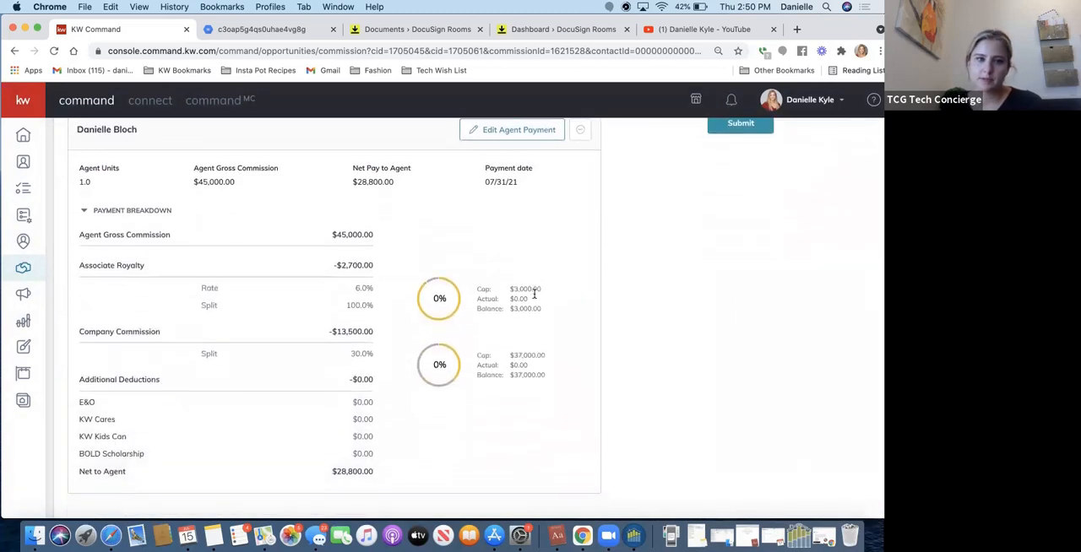
scroll(534, 295, "down", 6)
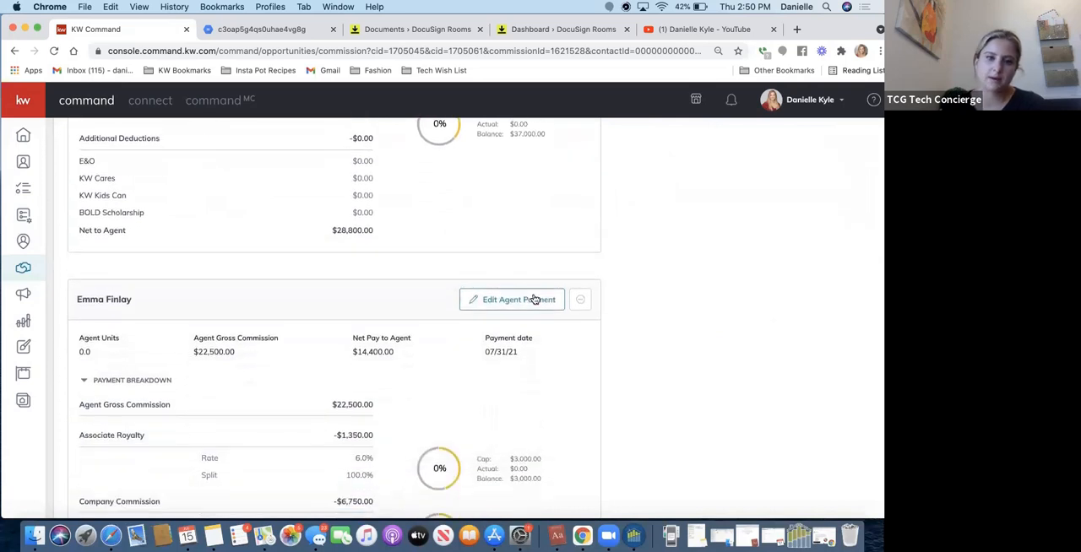
scroll(534, 299, "up", 7)
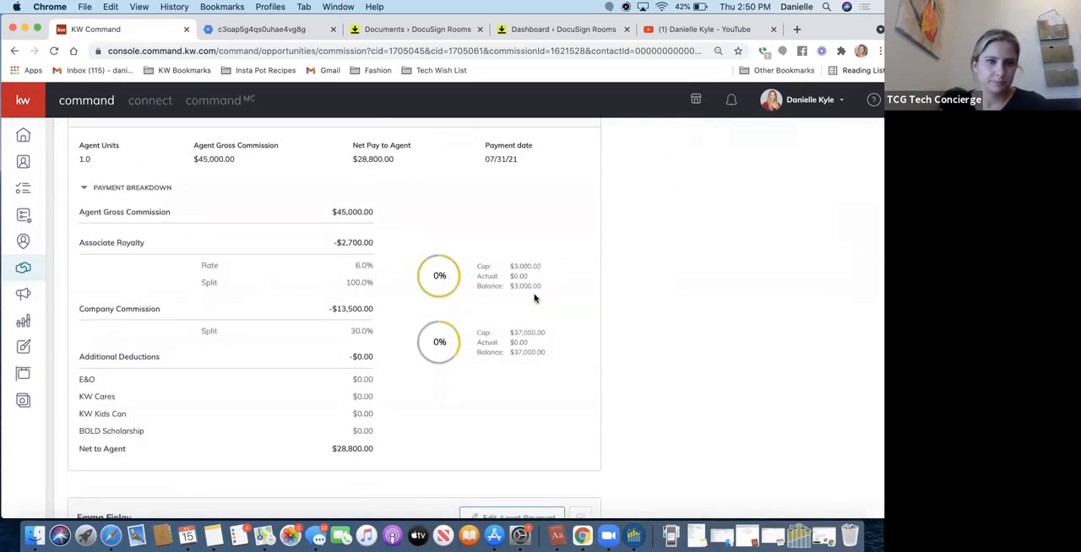
scroll(534, 298, "down", 1)
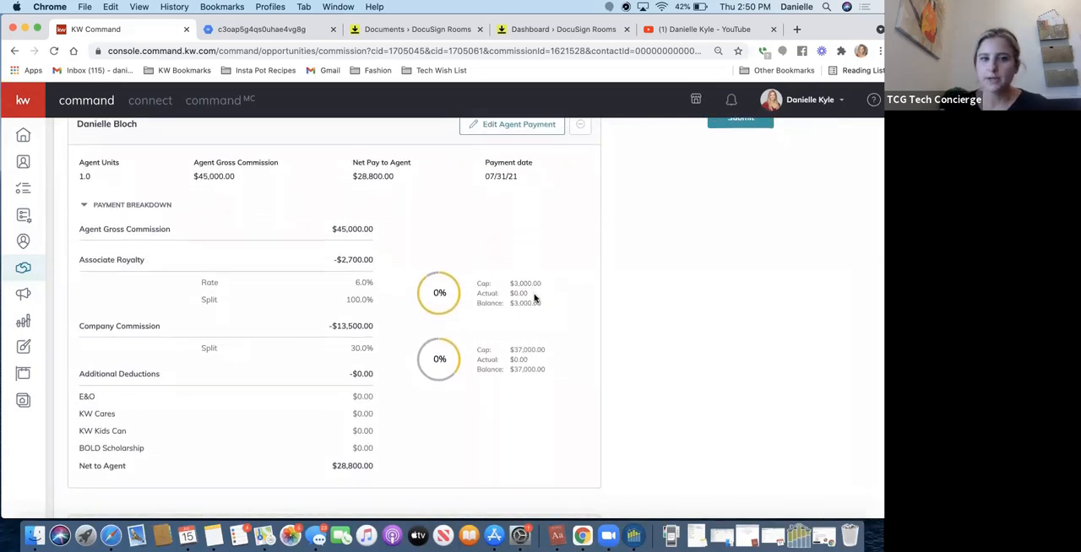
scroll(534, 299, "down", 5)
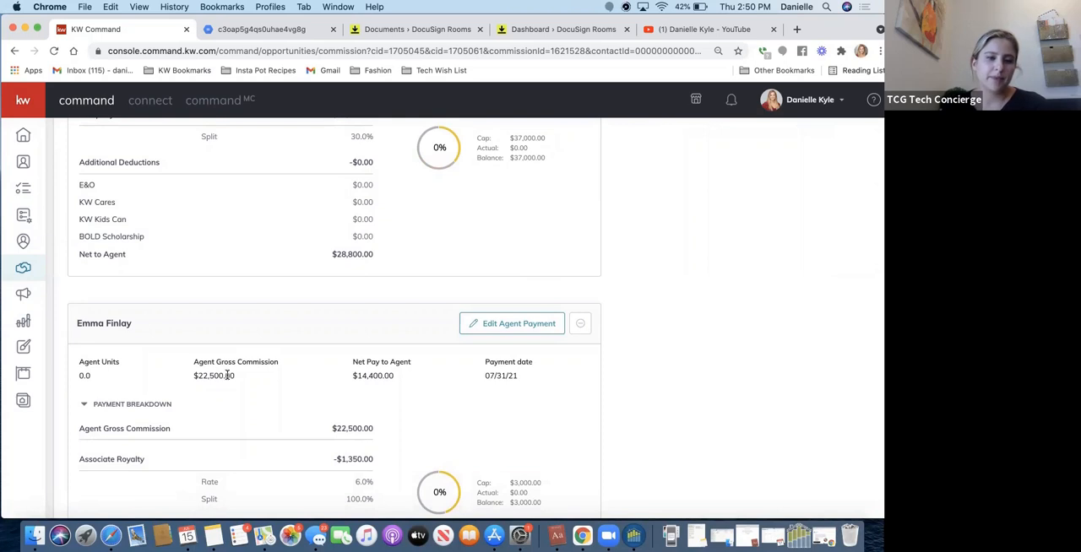
Edit the first agent's payment and recalculate the gross commission for .5 agent units.
scroll(227, 375, "up", 9)
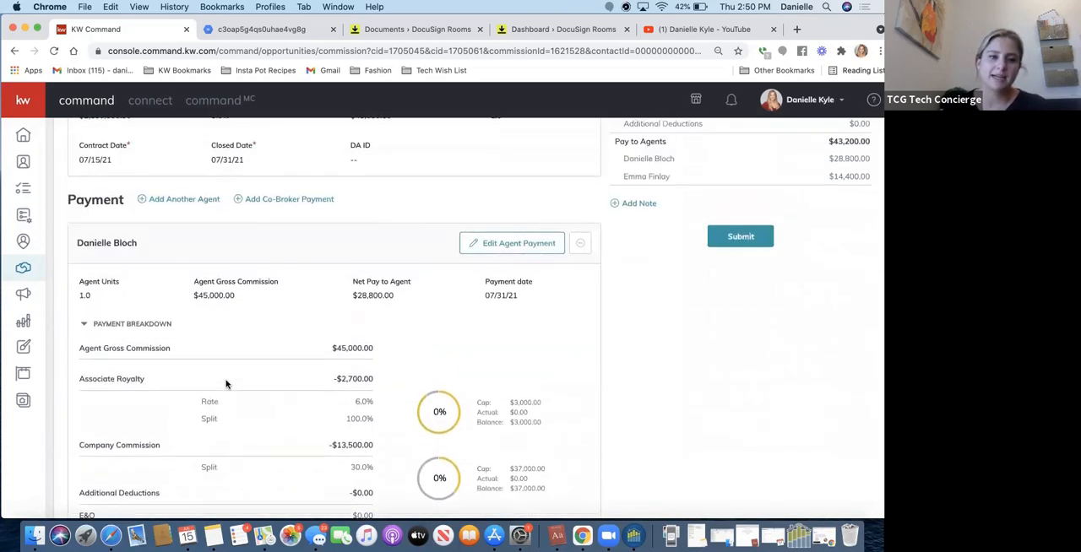
scroll(226, 384, "up", 1)
left_click(486, 282)
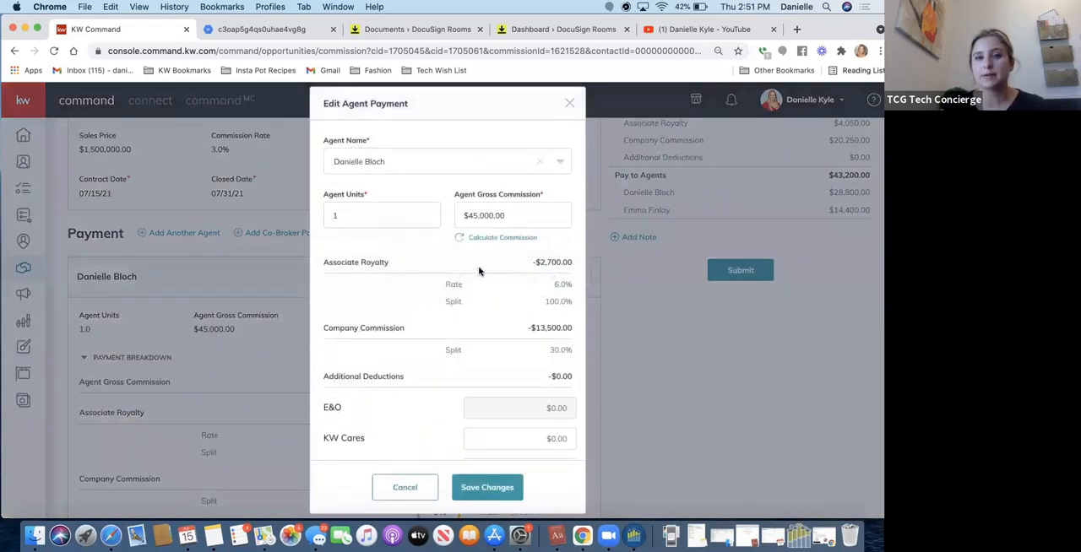
left_click(349, 217)
left_click_drag(350, 217, 316, 220)
type(".5")
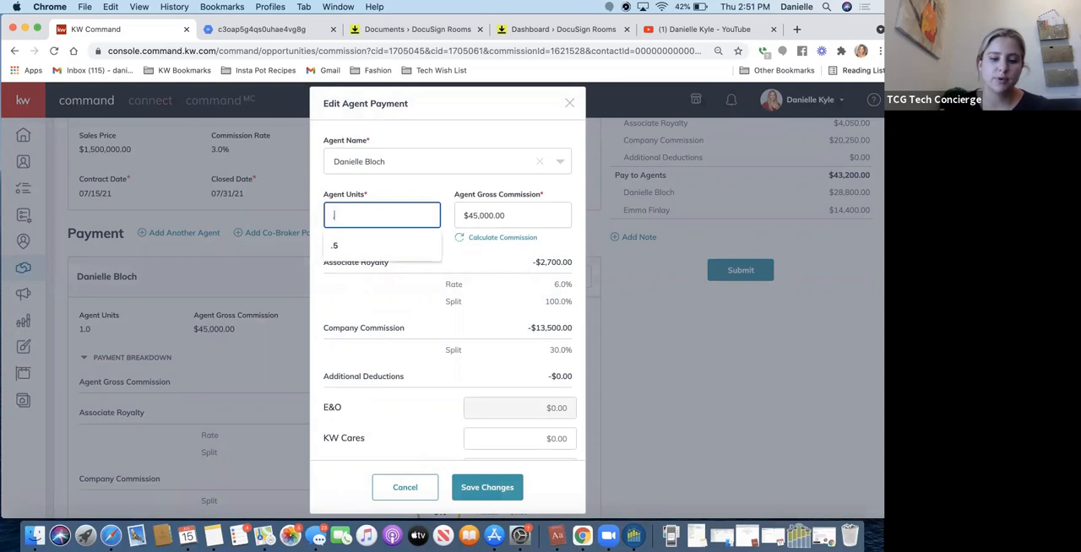
left_click(479, 238)
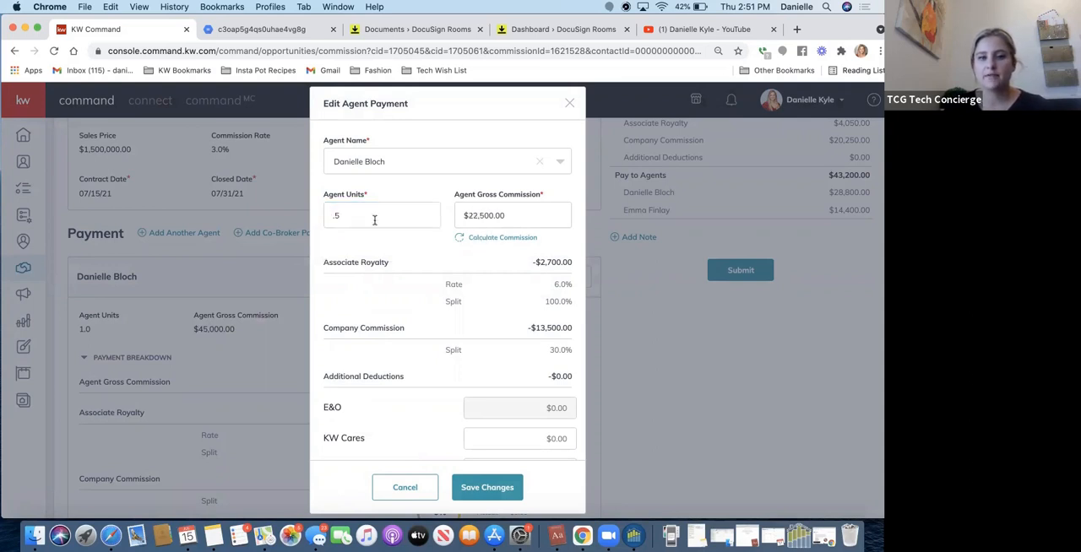
Set the first agent's units to 1, keeping the recalculated gross commission, and save the payment changes.
left_click_drag(345, 212, 313, 213)
type("1")
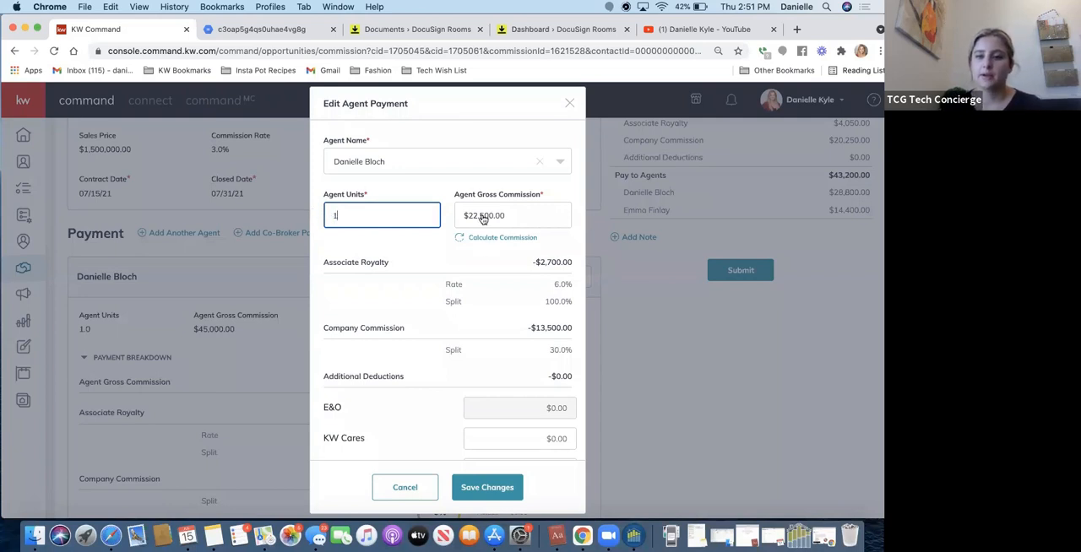
left_click(479, 493)
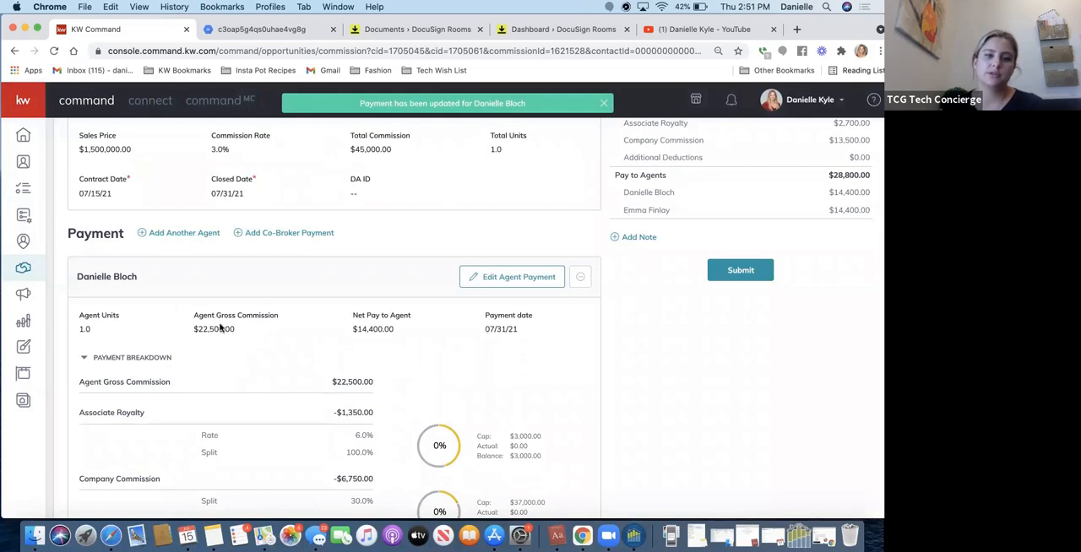
Review both agents' updated payment breakdowns and view the commission's note form, closing it without adding a note.
scroll(253, 302, "down", 3)
scroll(253, 303, "down", 8)
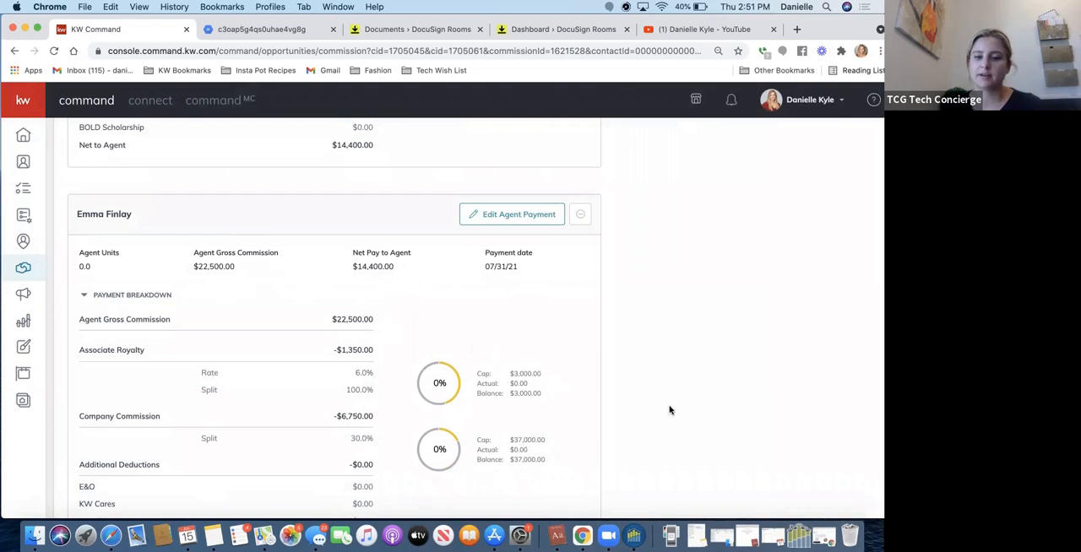
scroll(679, 407, "up", 1)
scroll(679, 406, "up", 15)
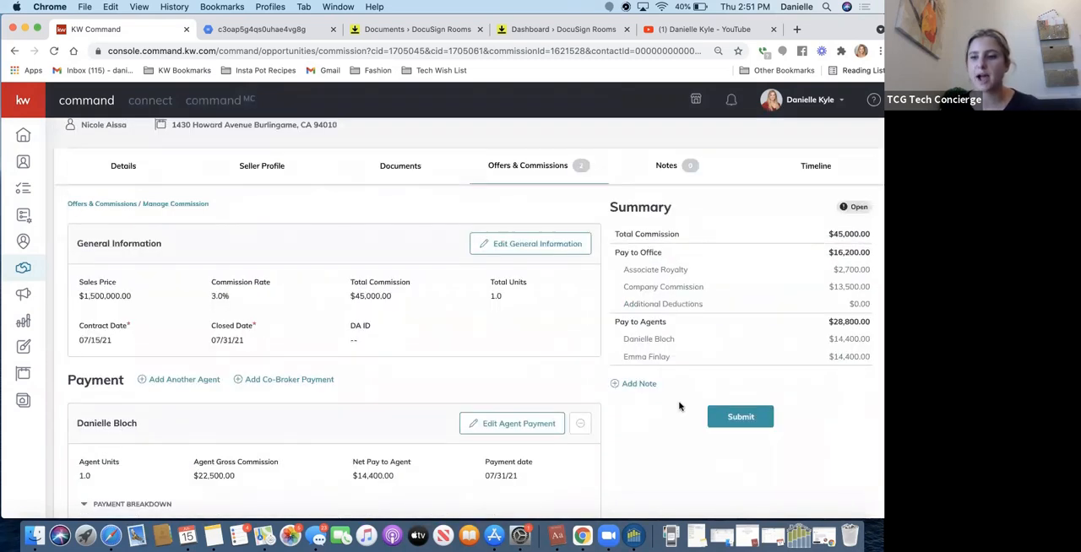
left_click(623, 385)
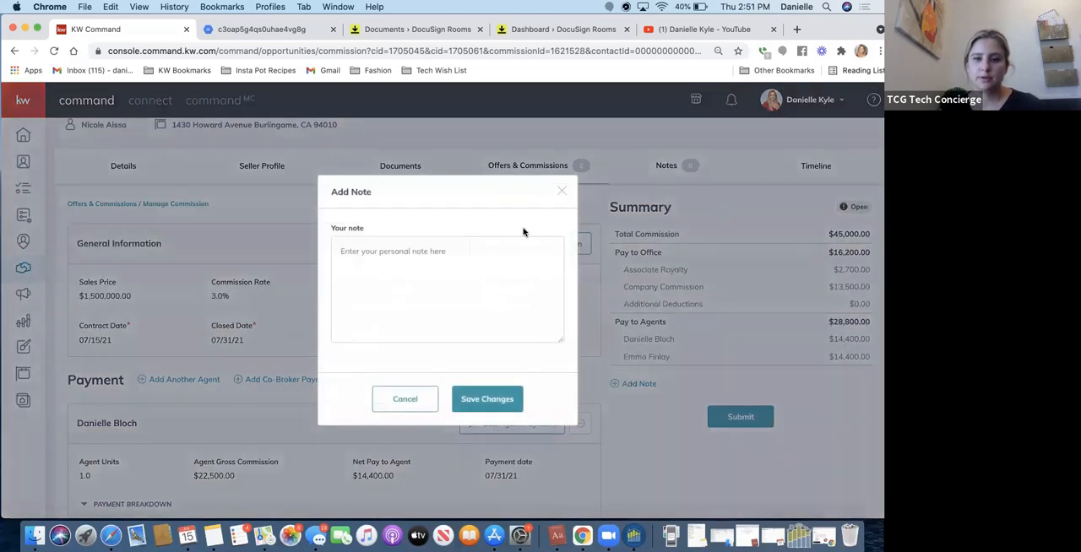
left_click(562, 192)
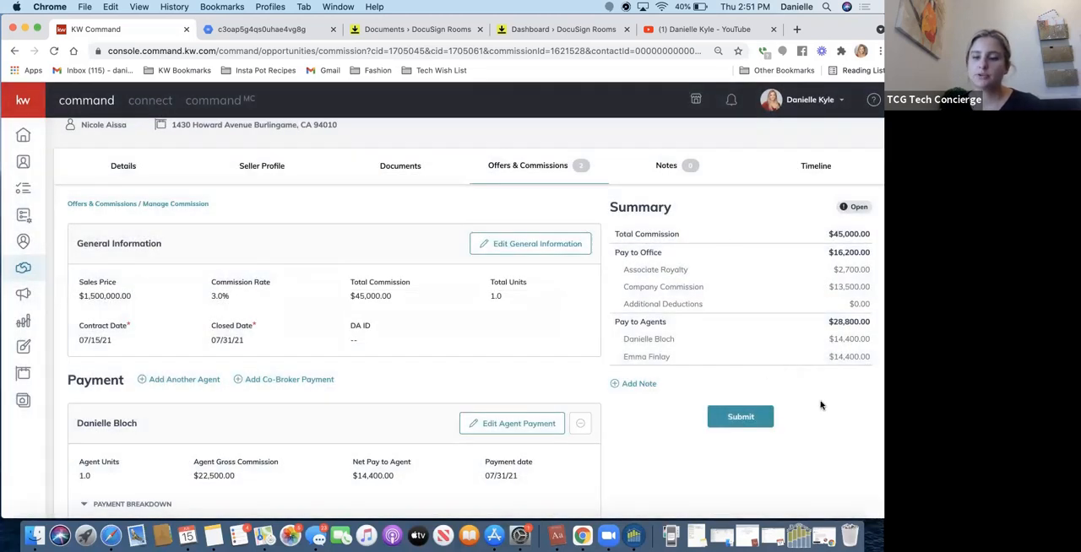